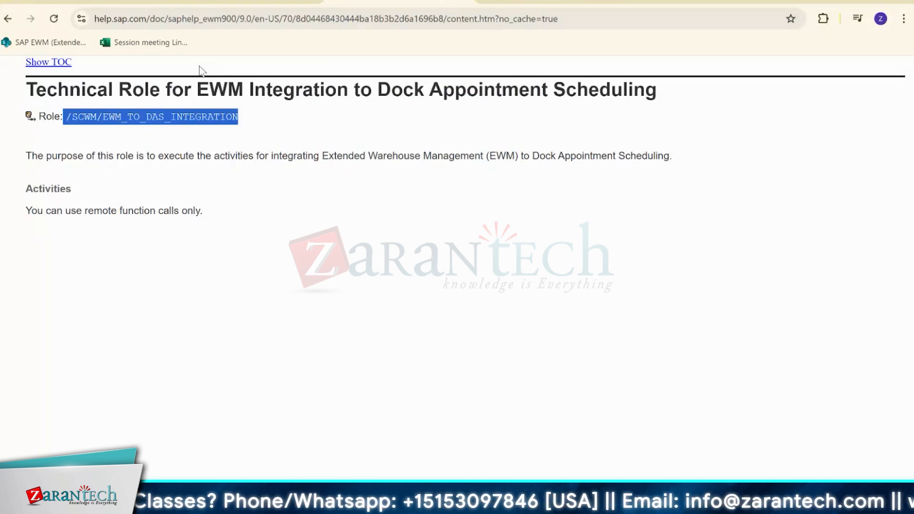
Switch from the SAP help page to the NetWeaver Business Client launch page and find the dock appointment scheduling roles.
key("alt+Tab")
left_click(157, 16)
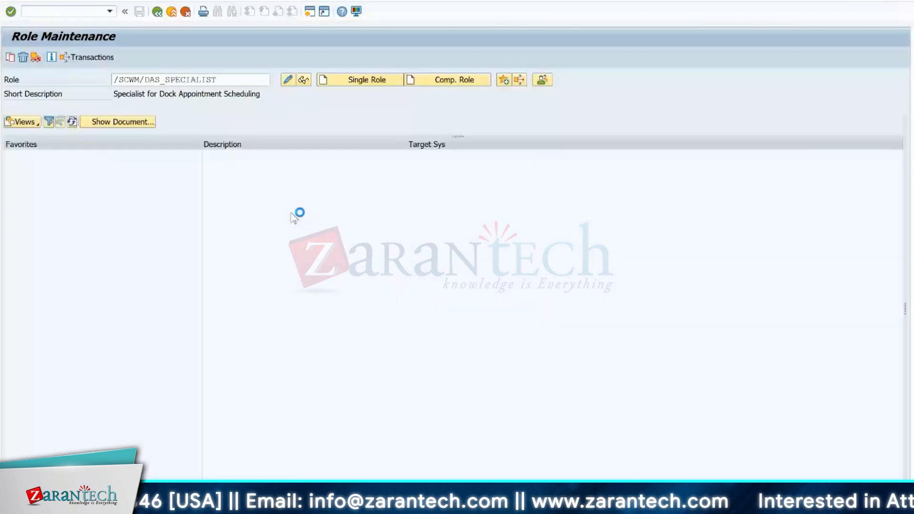
left_click(58, 14)
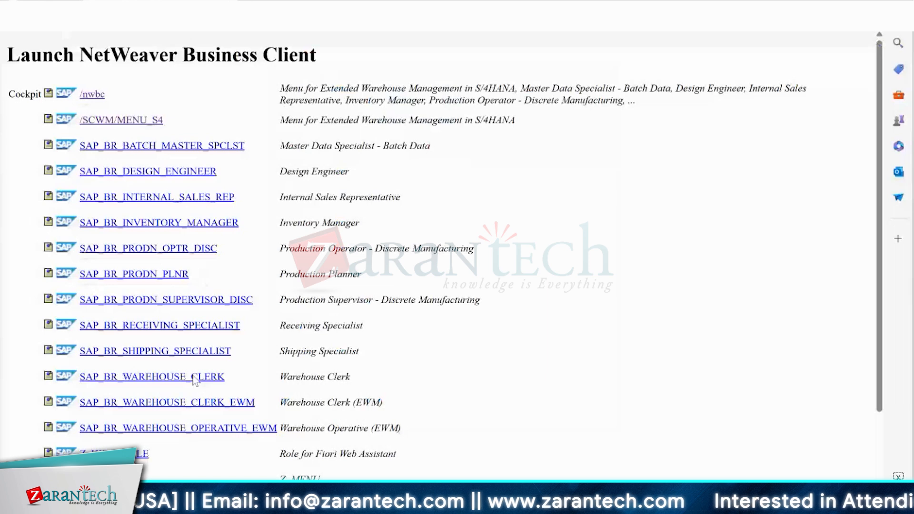
scroll(194, 379, "down", 3)
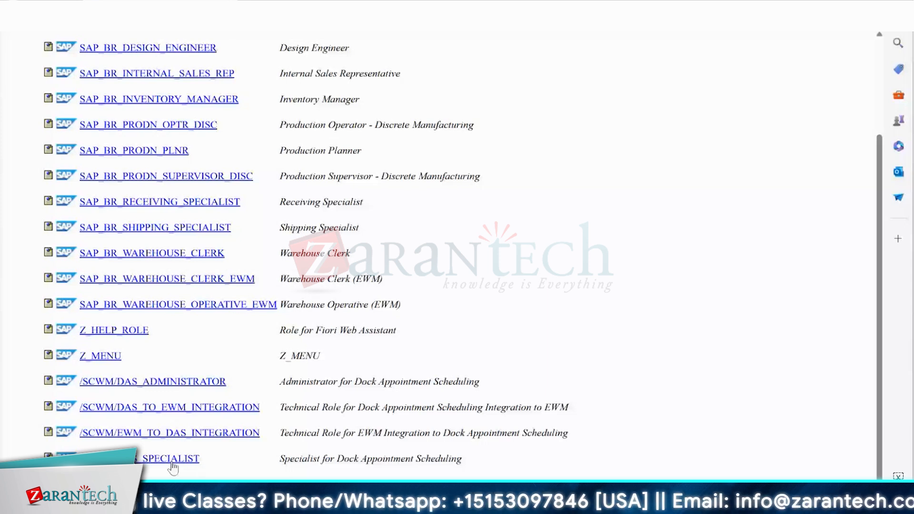
View the menus of roles /SCWM/DAS_ADMINISTRATOR, /SCWM/DAS_TO_EWM_INTEGRATION and /SCWM/EWM_TO_DAS_INTEGRATION, returning to the role list.
left_click(155, 384)
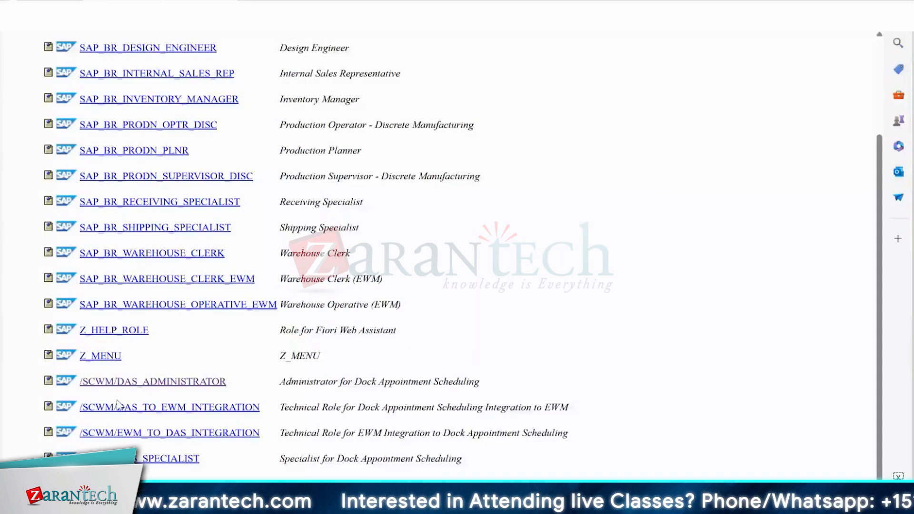
left_click(118, 406)
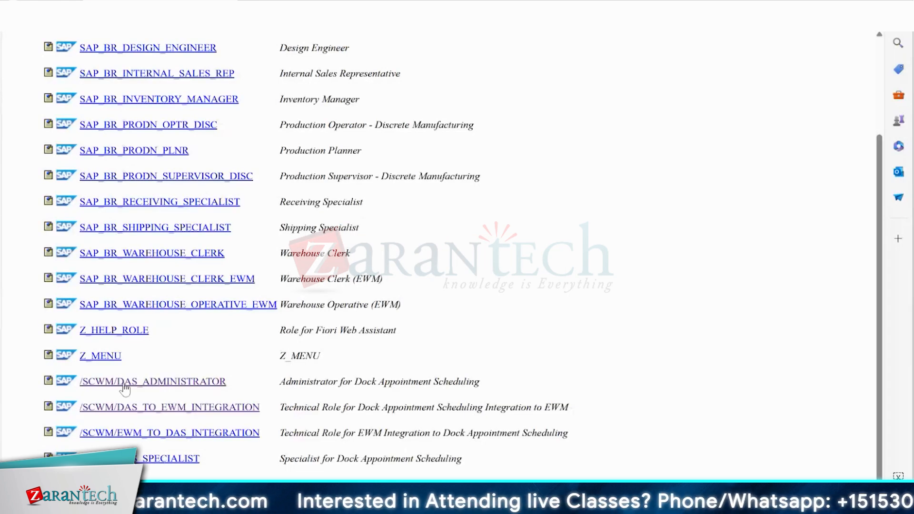
left_click(156, 387)
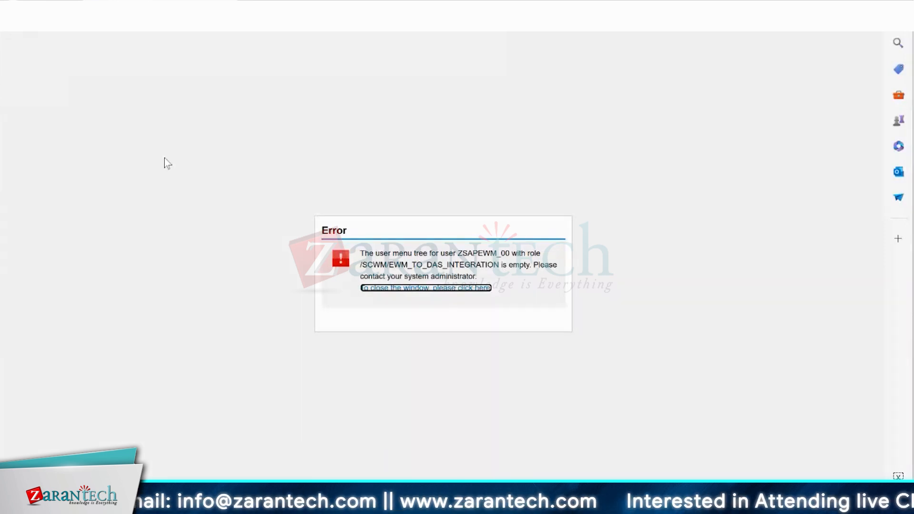
key("alt+Left")
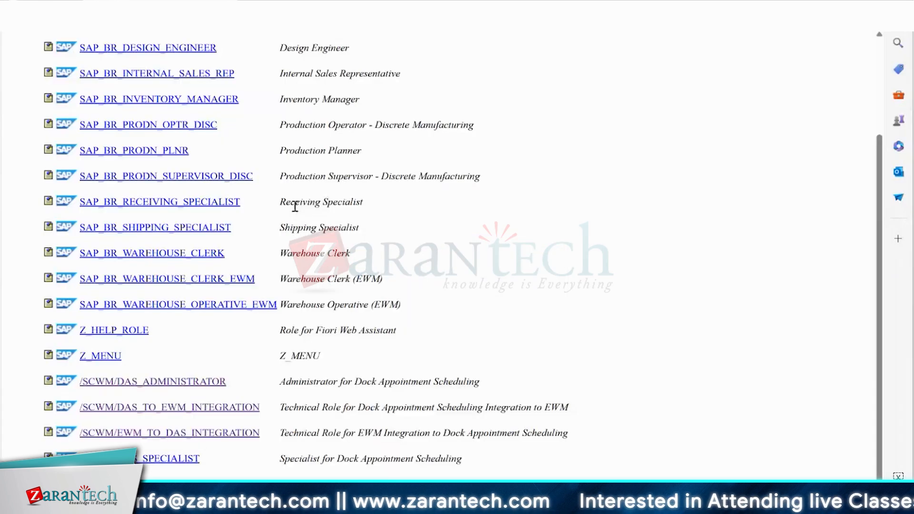
Open the Specialist for Dock Appointment Scheduling role and review its appointment management, settings and master data functions.
left_click(160, 460)
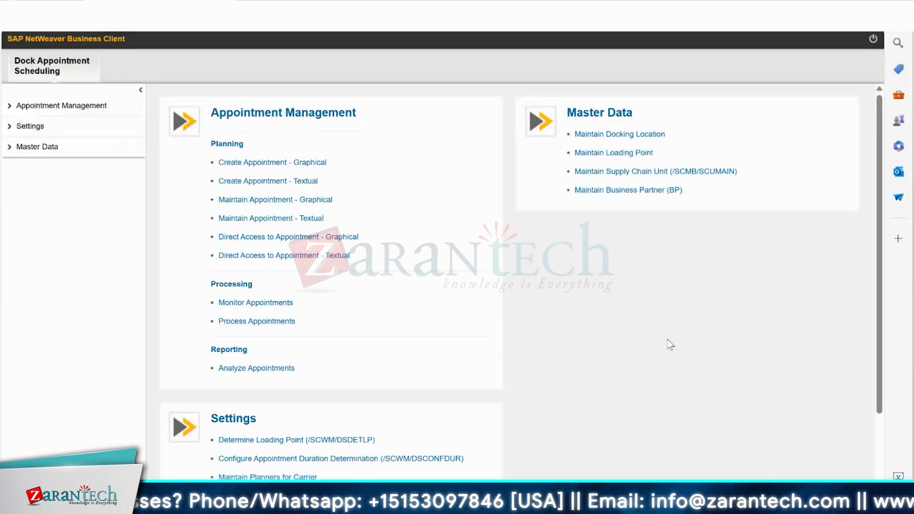
scroll(526, 441, "down", 3)
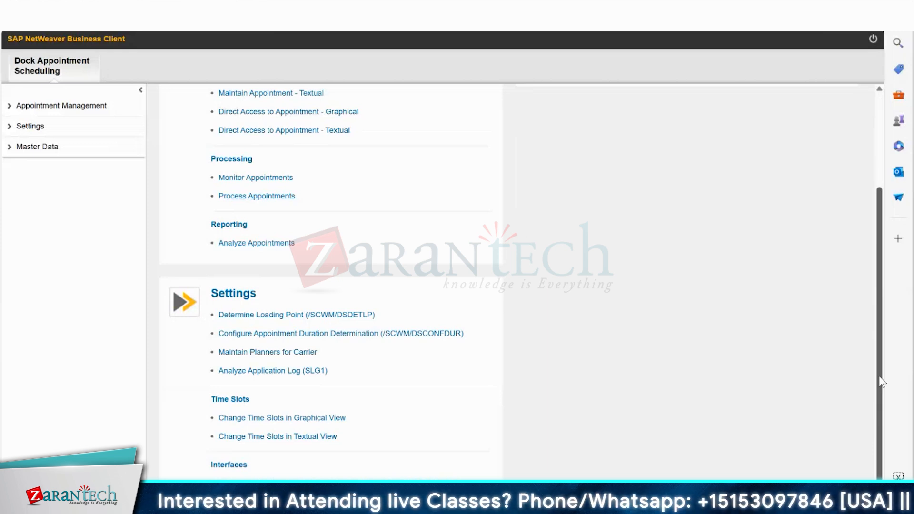
left_click_drag(880, 377, 883, 278)
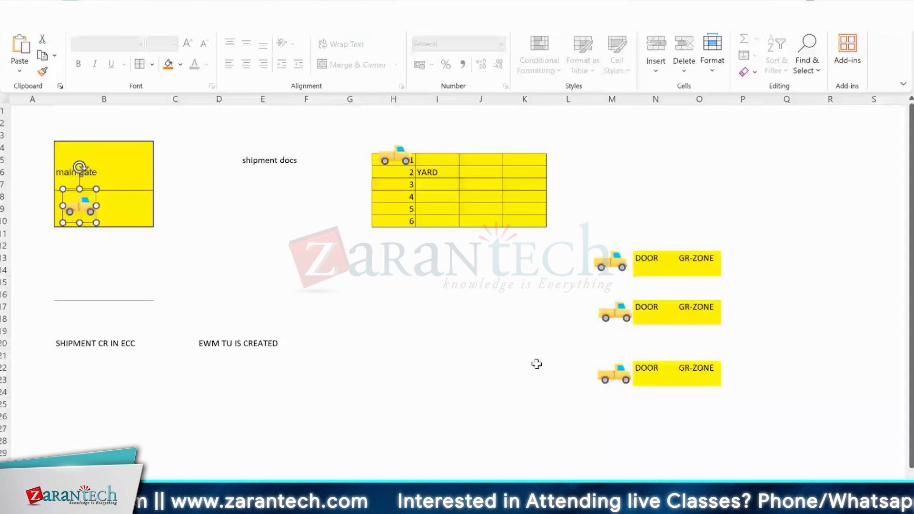
Move the truck picture at the first door across to its GR-ZONE and back beside the door.
left_click_drag(612, 260, 725, 265)
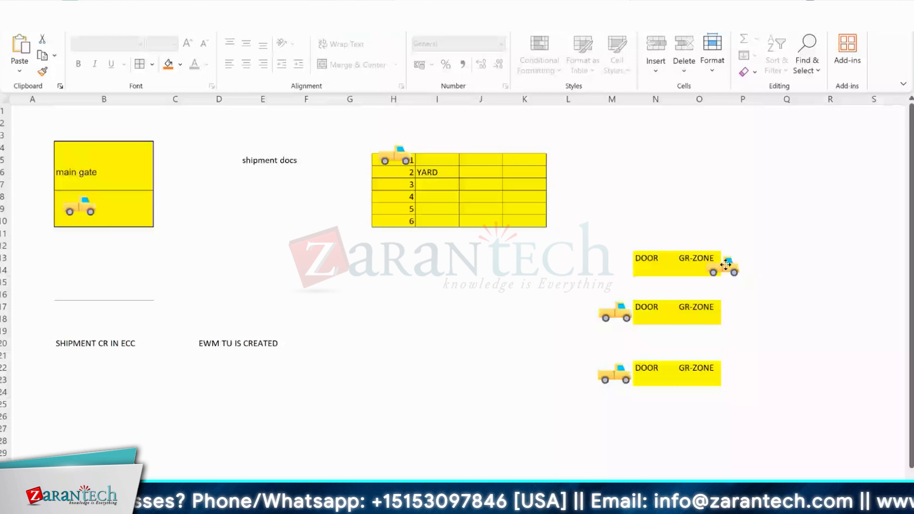
left_click_drag(725, 265, 621, 267)
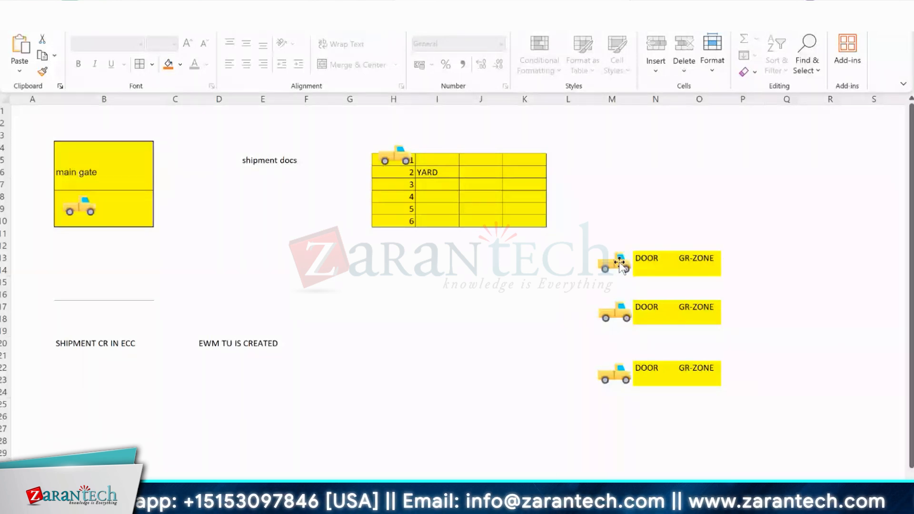
left_click_drag(619, 263, 620, 263)
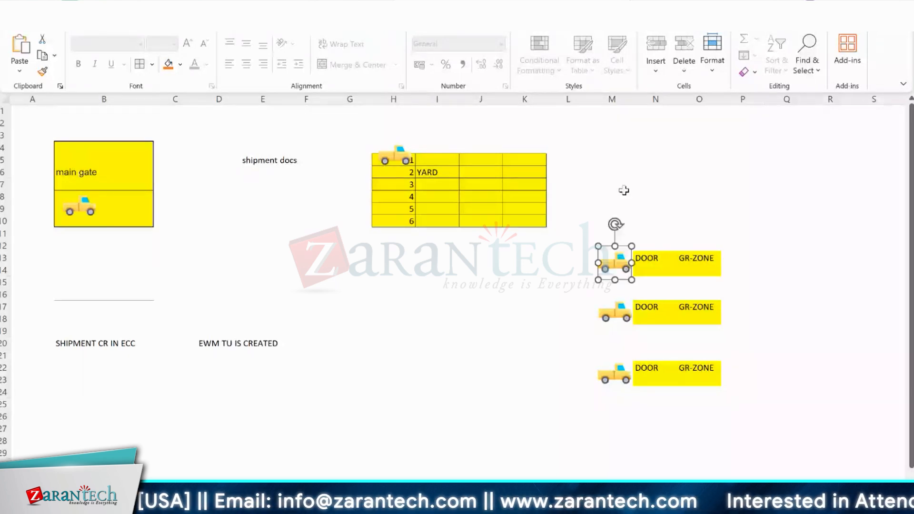
left_click_drag(624, 176, 668, 236)
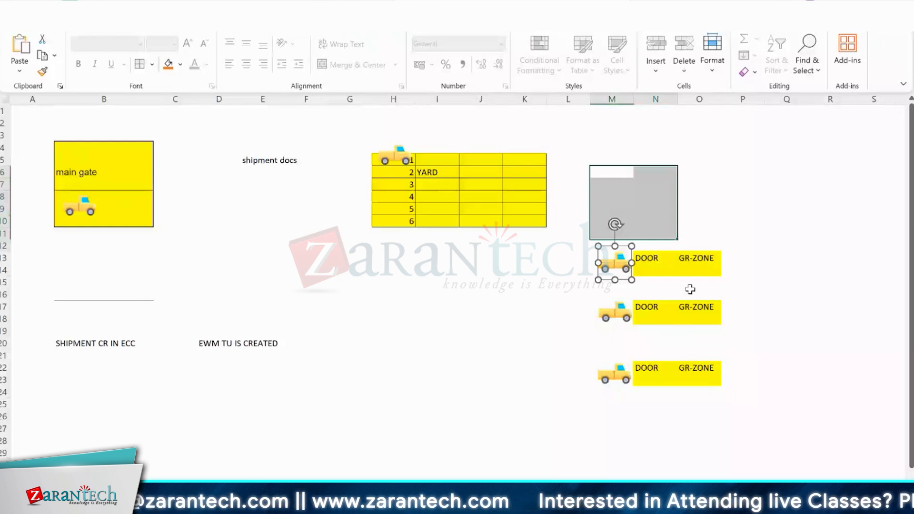
left_click_drag(690, 289, 723, 402)
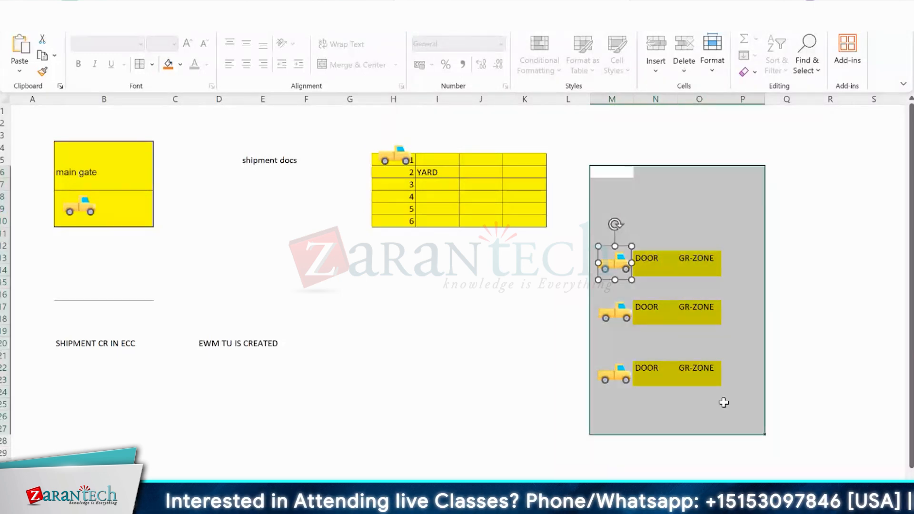
key("Escape")
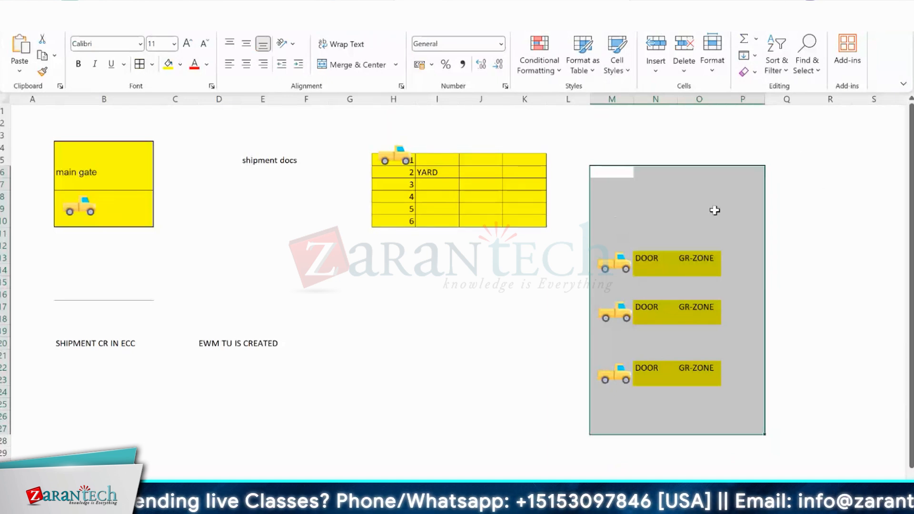
left_click(625, 177)
left_click_drag(655, 193, 697, 415)
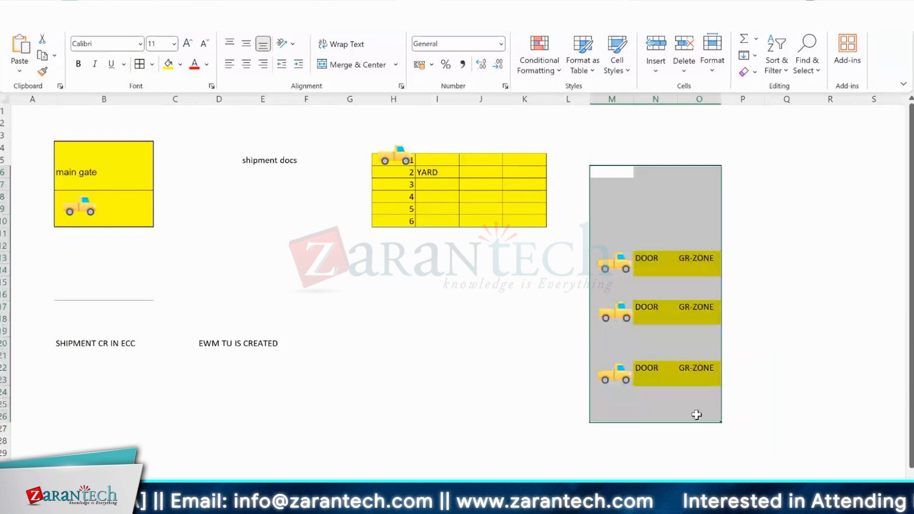
Fill the range P2:R27 beside the GR-ZONE cells with green and apply borders to all its cells.
left_click_drag(733, 122, 851, 432)
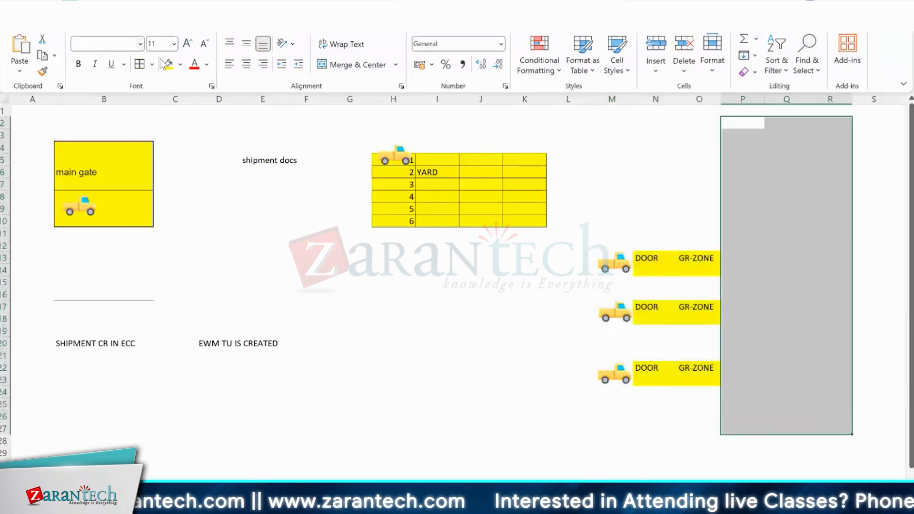
left_click(180, 64)
left_click(184, 151)
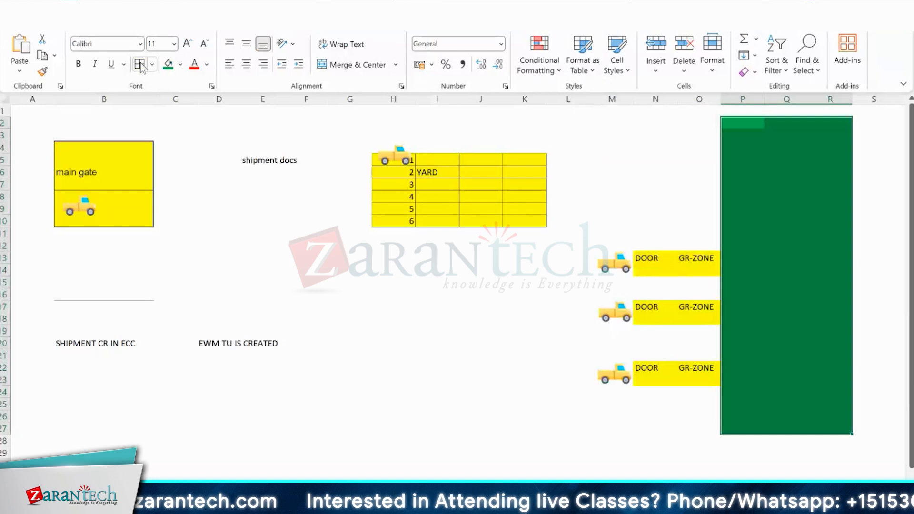
left_click(139, 64)
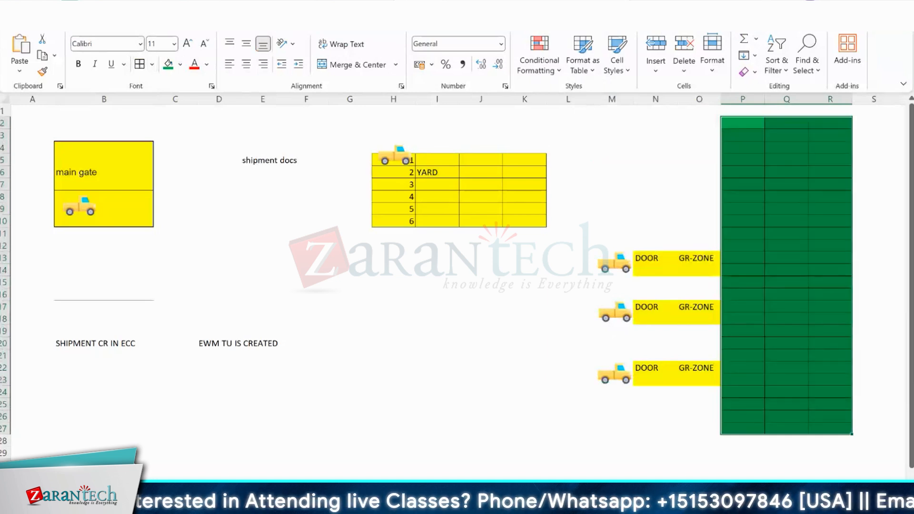
Copy the door and GR-ZONE blocks in N11:O25 to the other side of the green area, starting at S11.
scroll(824, 320, "right", 1)
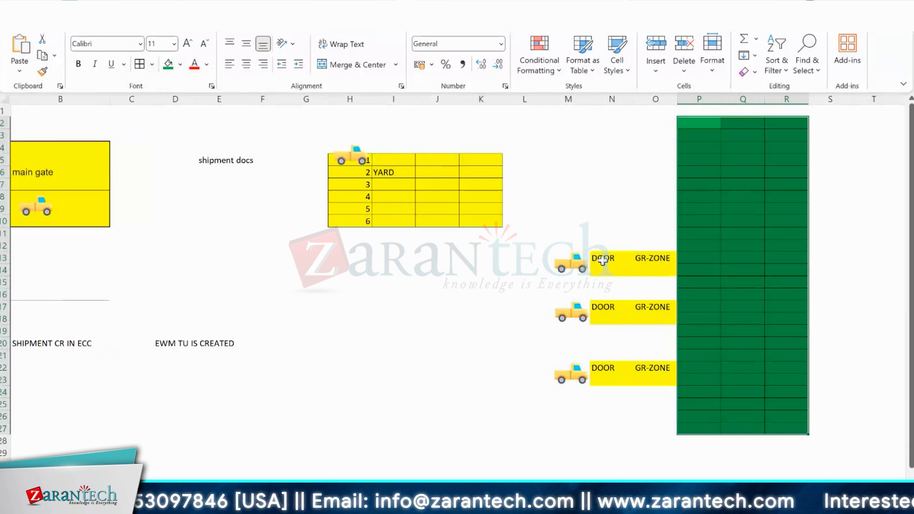
left_click(612, 236)
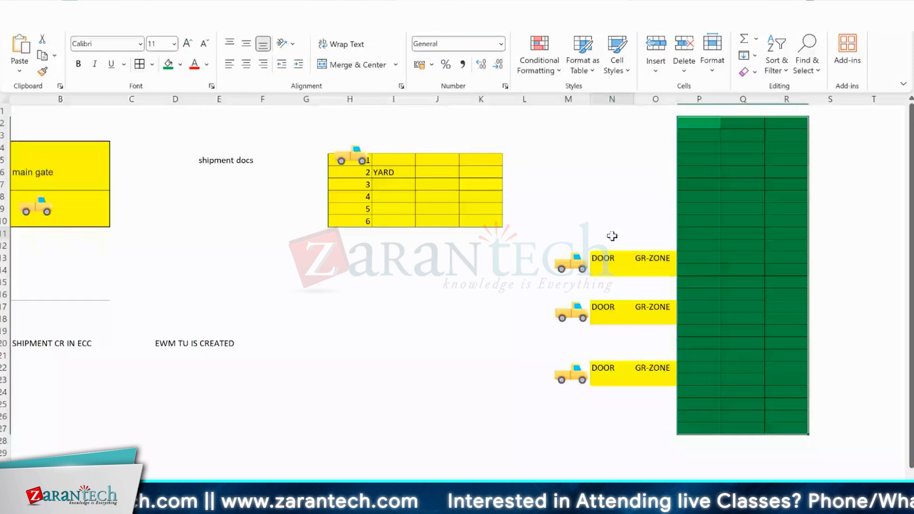
left_click_drag(612, 236, 655, 405)
key("ctrl+c")
left_click(829, 233)
key("ctrl+v")
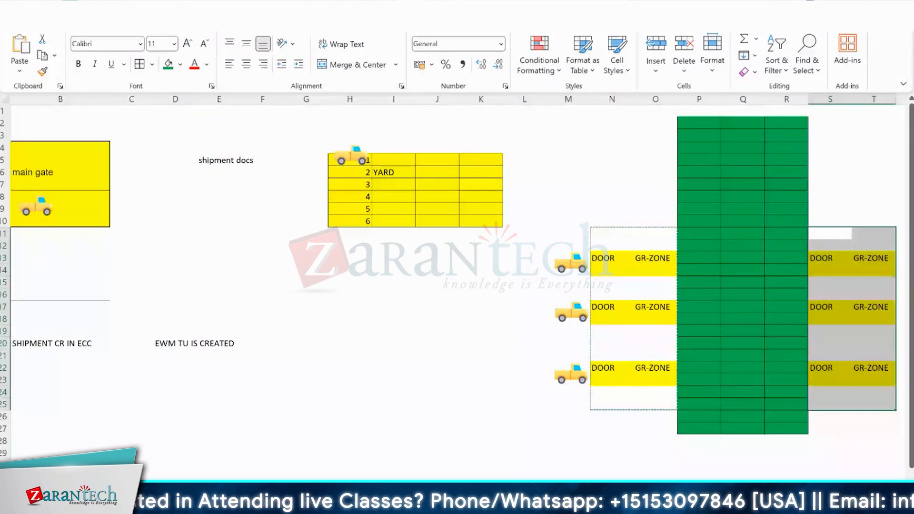
scroll(800, 251, "down", 1, "ctrl")
left_click(796, 242)
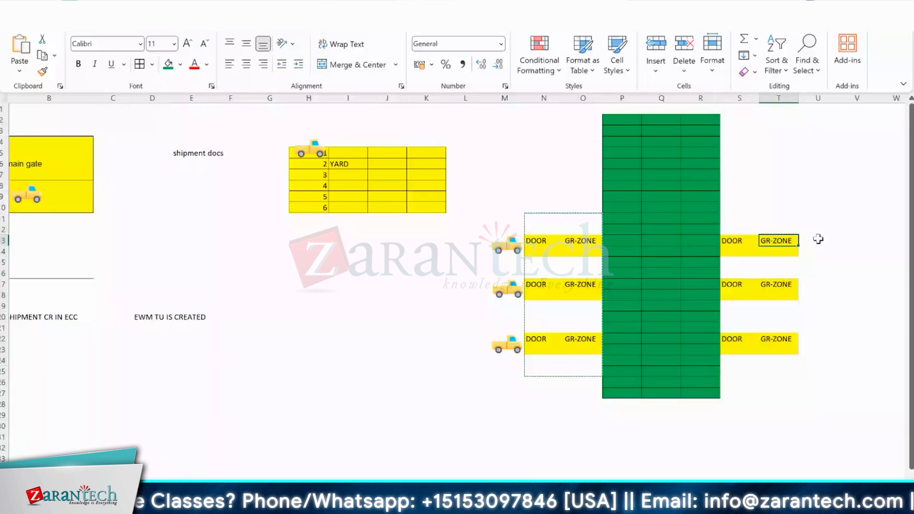
left_click(712, 218)
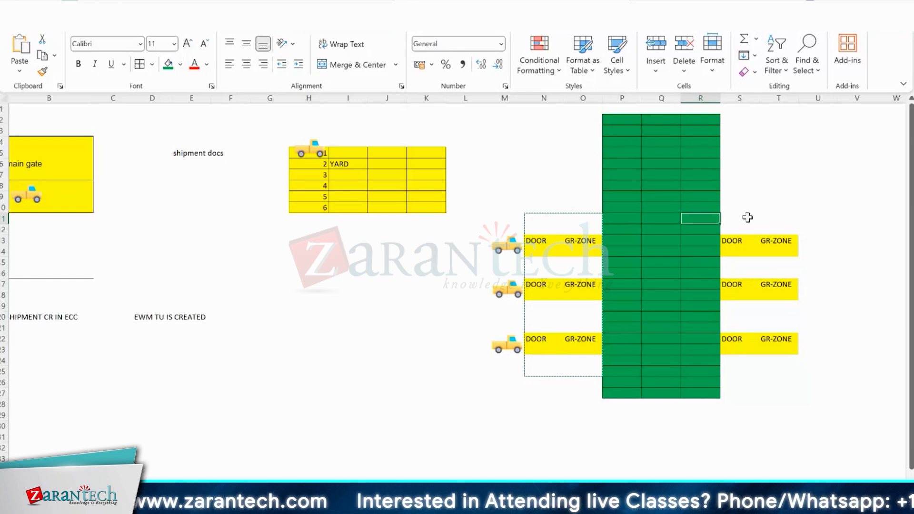
key("alt+Tab")
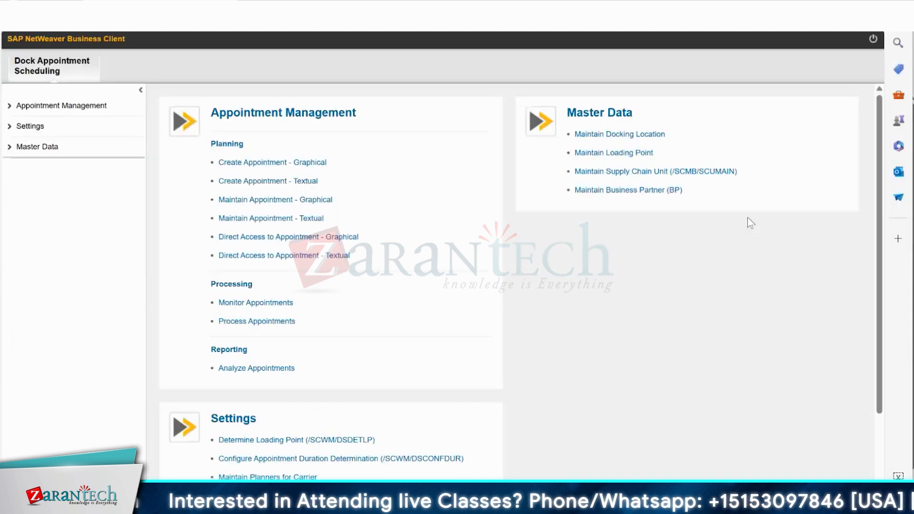
key("alt+Tab")
left_click(541, 240)
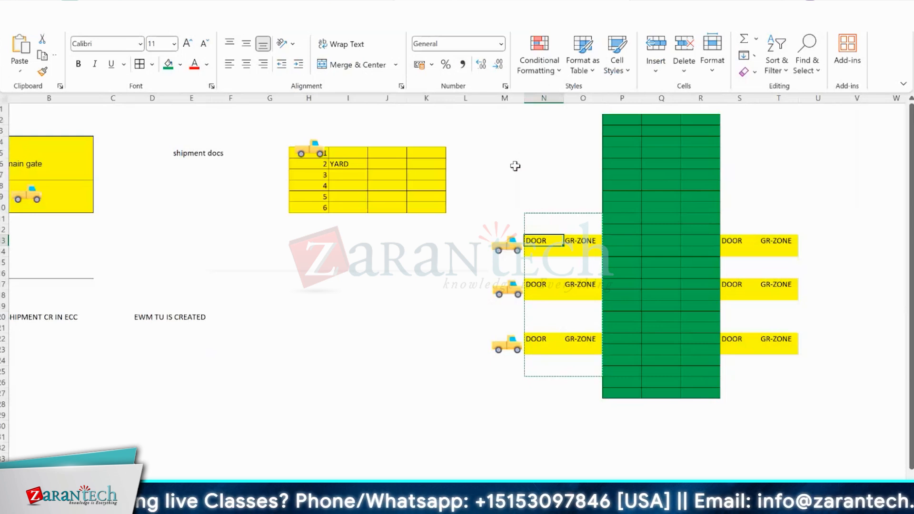
Switch to the SAP NetWeaver Business Client, leave the docking location selection and open the Create Docking Location form.
key("alt+Tab")
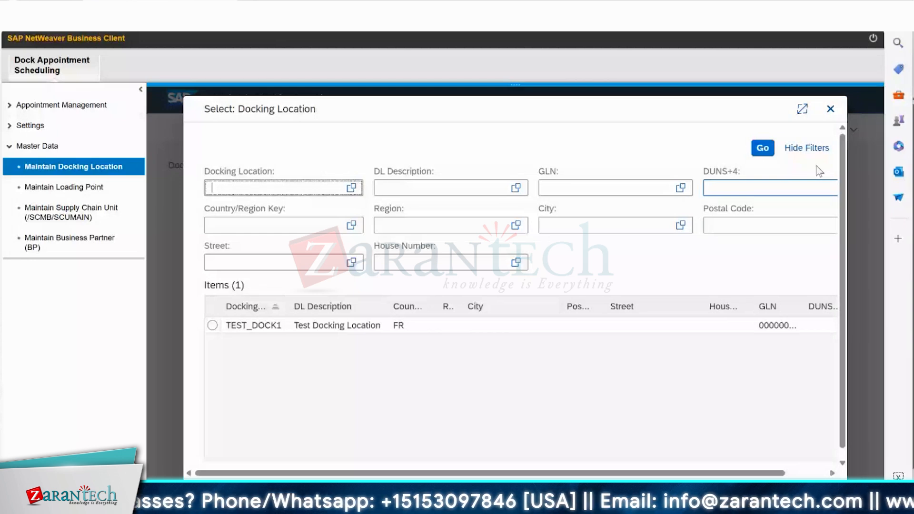
key("Escape")
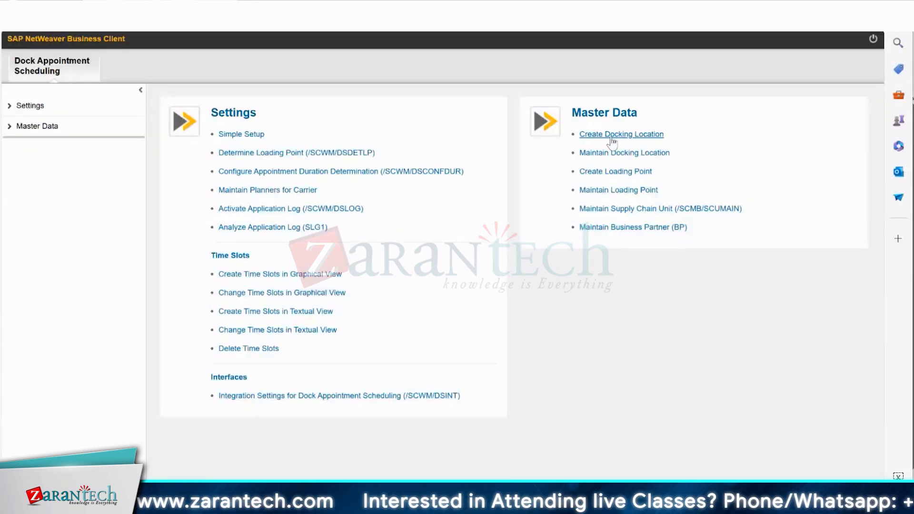
left_click(612, 136)
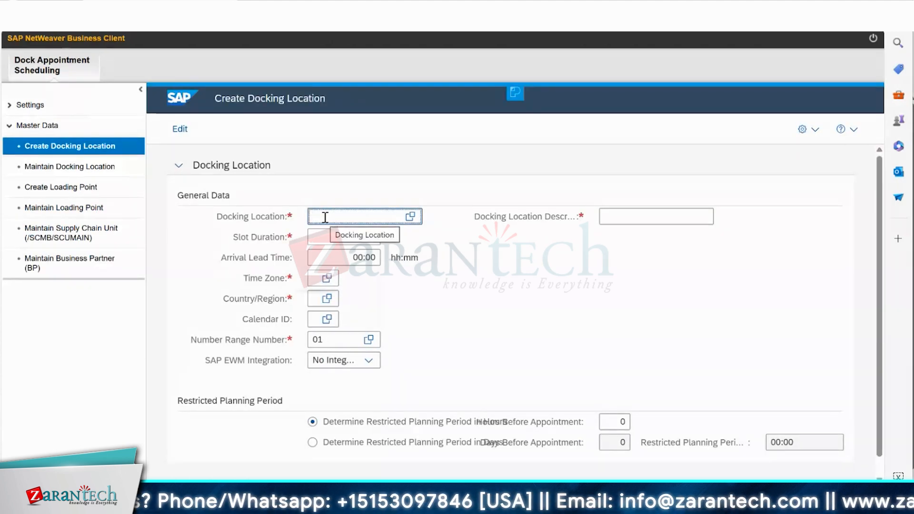
Enter TEST_DEMO1 as the docking location and DEMO DOCKING LOCATION as its description.
type("TEST")
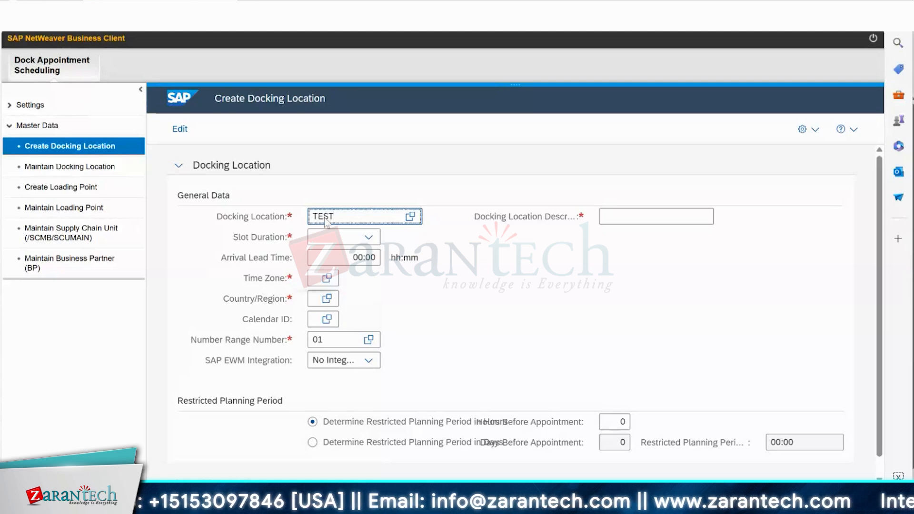
type("_DEMO1")
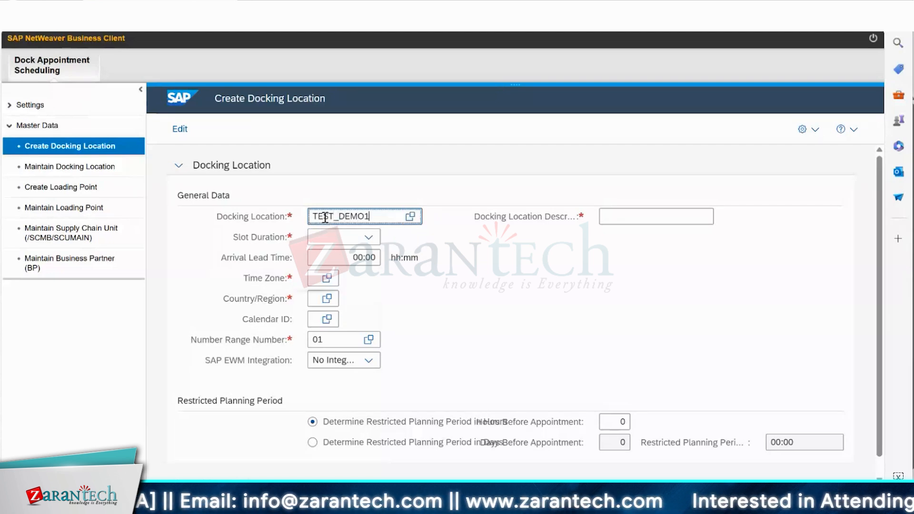
key("Tab")
type("DEM")
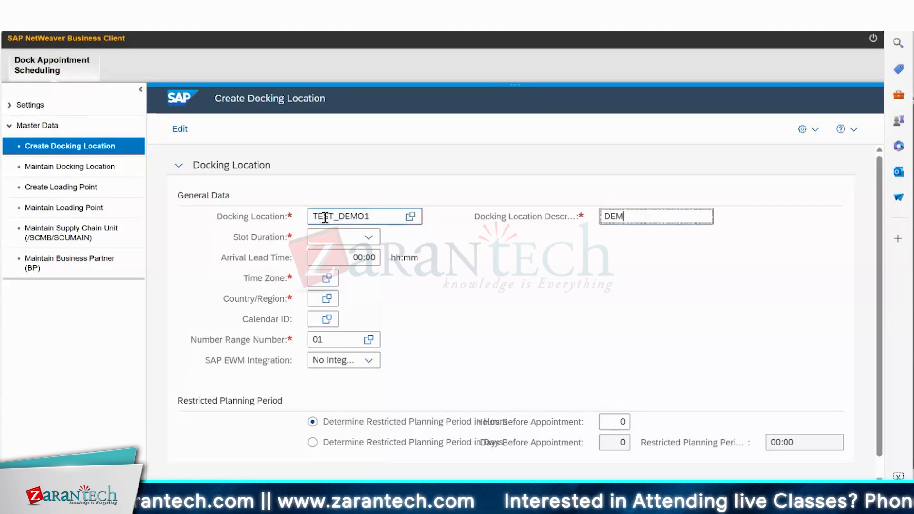
type("O DOCK")
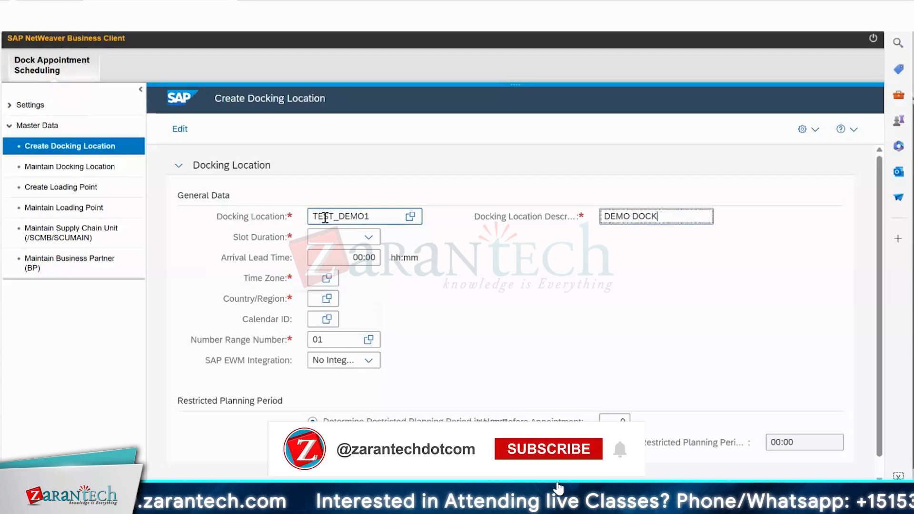
type("ING LOCA")
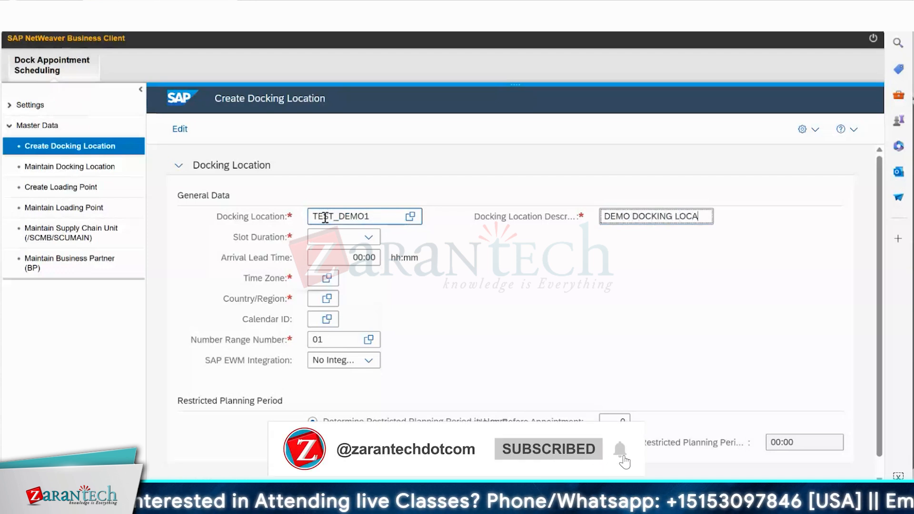
type("TION")
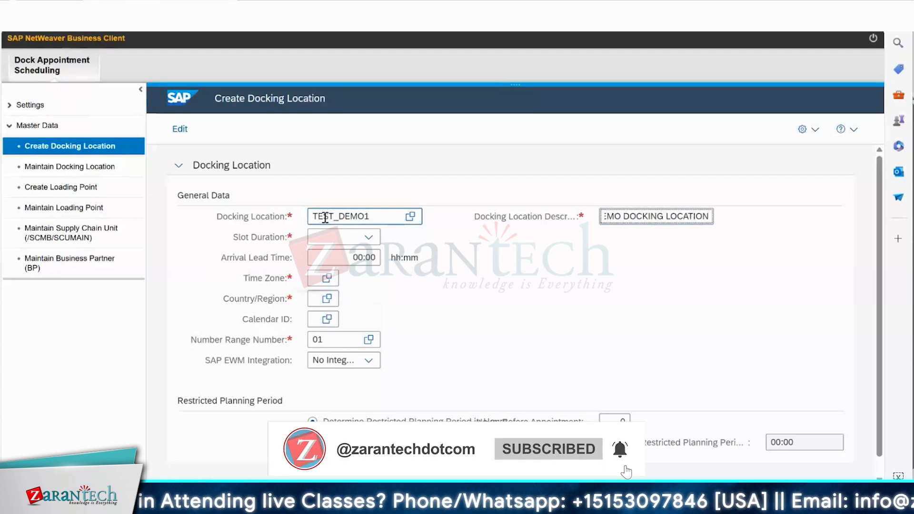
Set the docking location's slot duration to 30 minutes and its arrival lead time to 01:00.
left_click(369, 240)
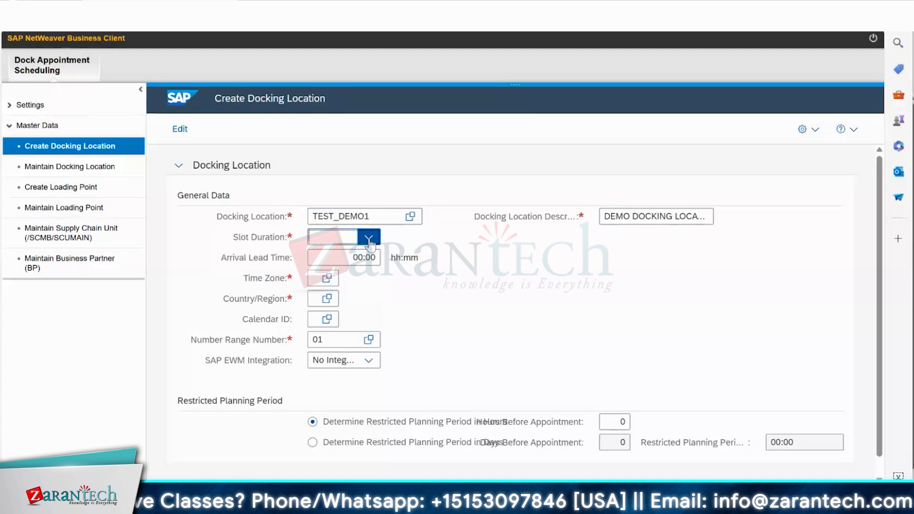
left_click(427, 257)
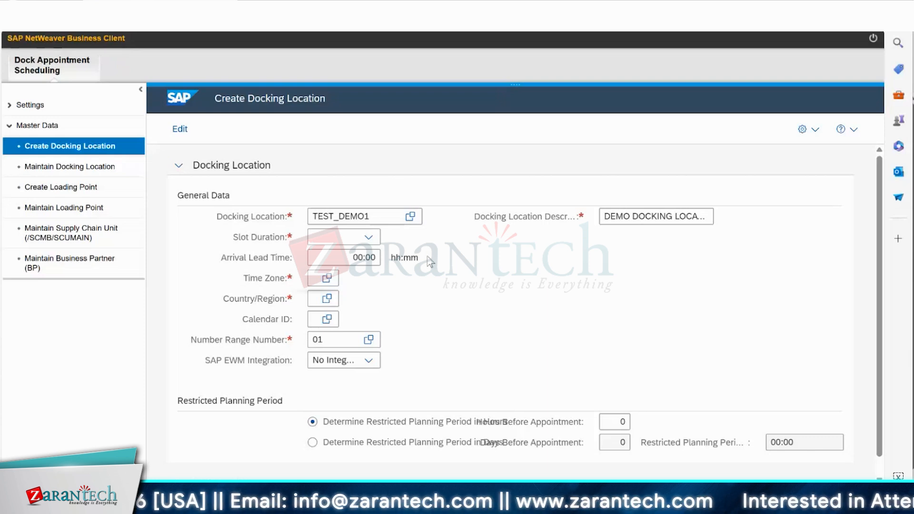
left_click(369, 237)
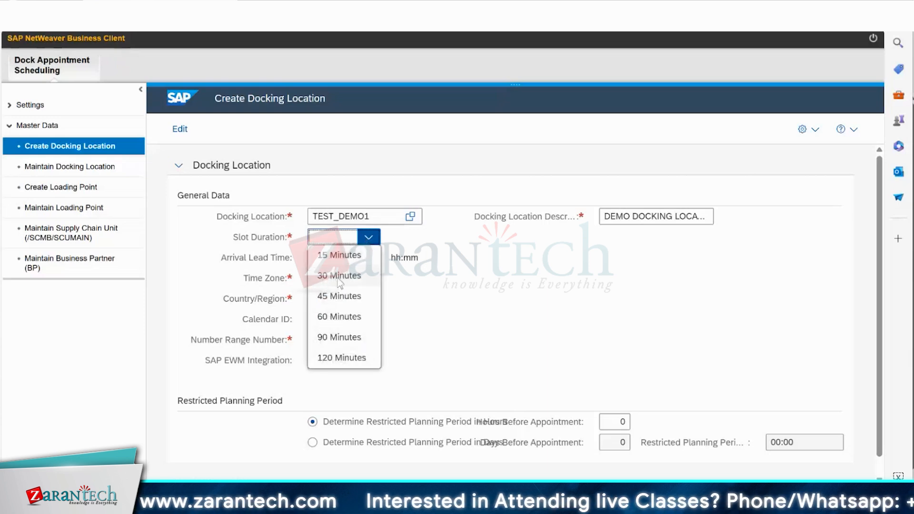
left_click(339, 281)
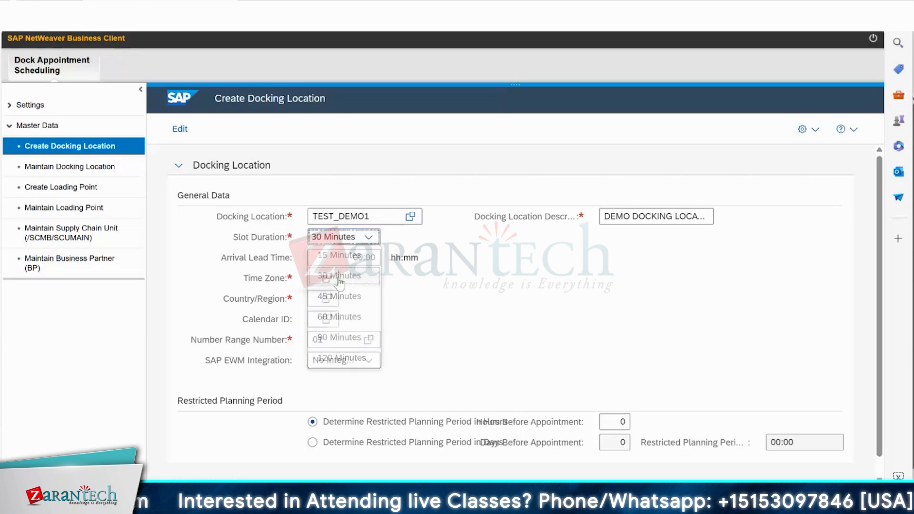
left_click(370, 237)
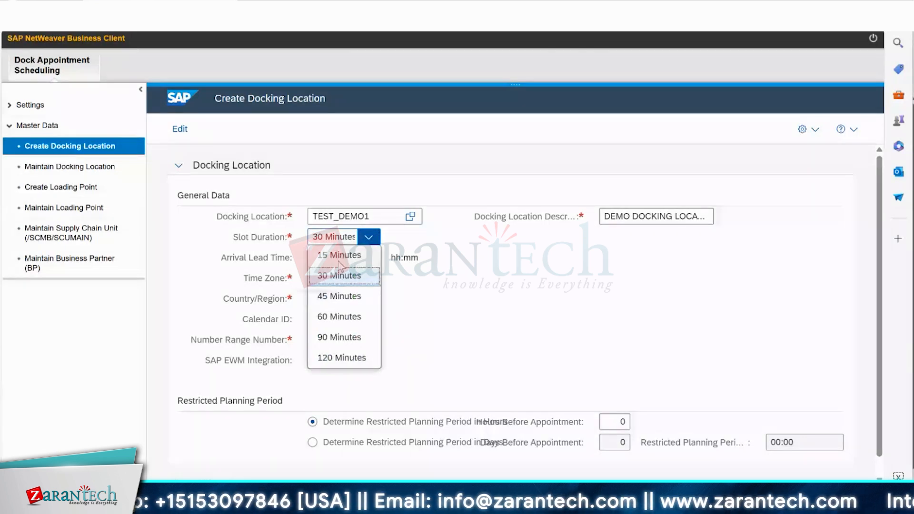
left_click(385, 348)
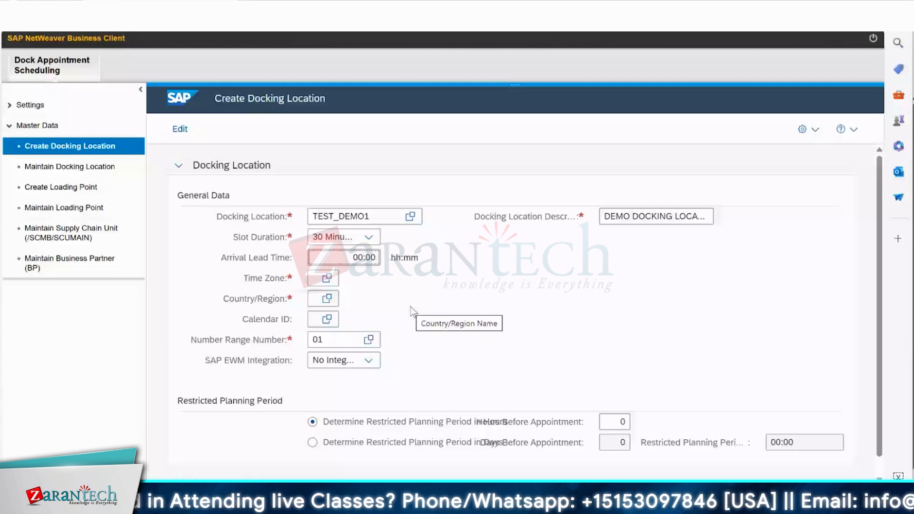
type("1")
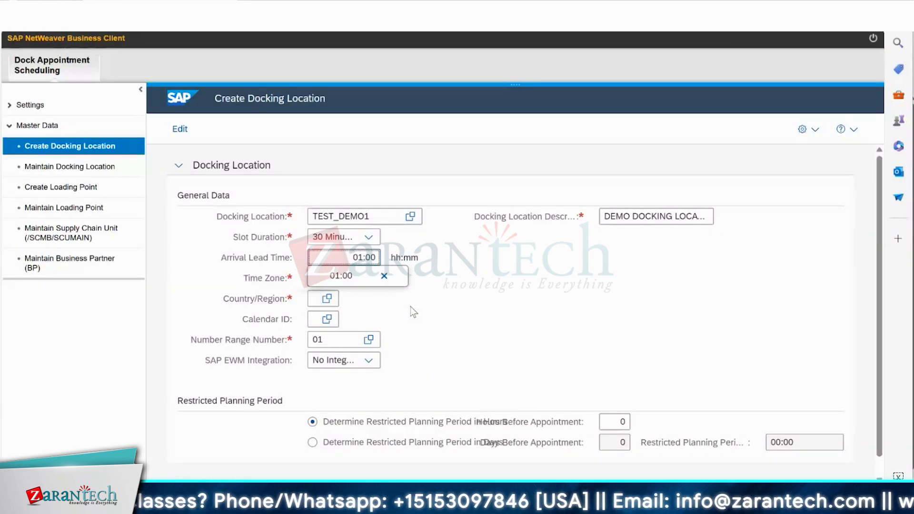
left_click(410, 307)
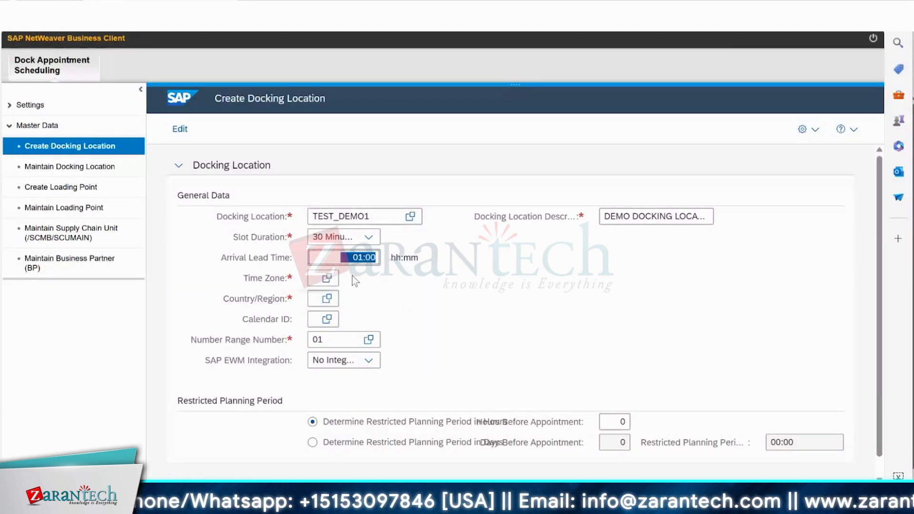
Filter the time zones by IST, replace the filter with CET, and select CET (Central Europe).
left_click(327, 280)
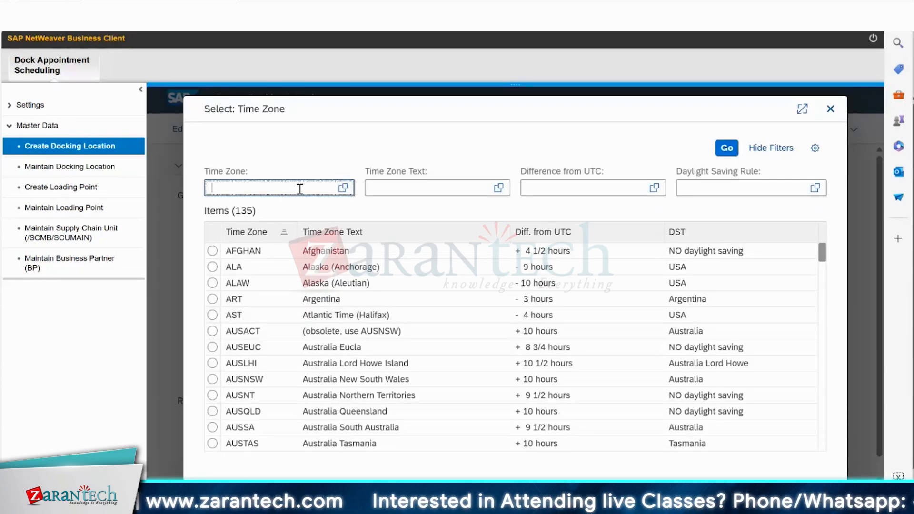
type("IST")
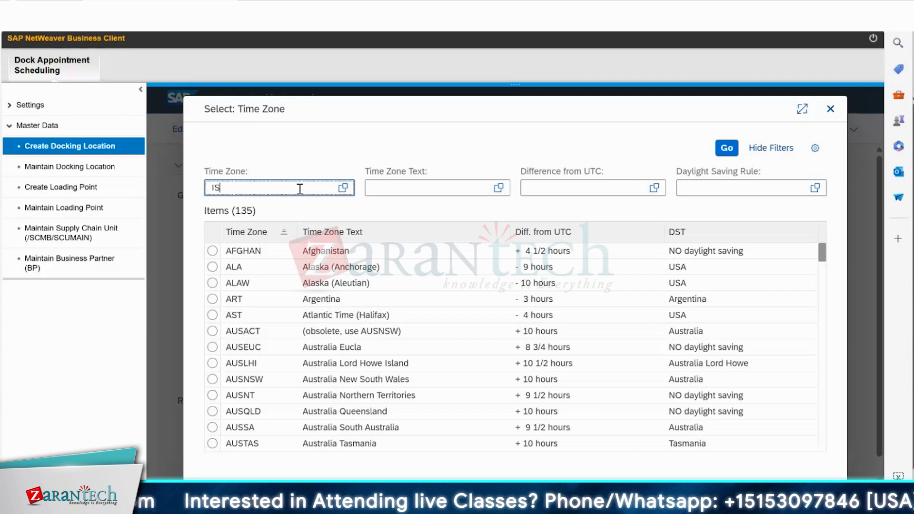
key("Return")
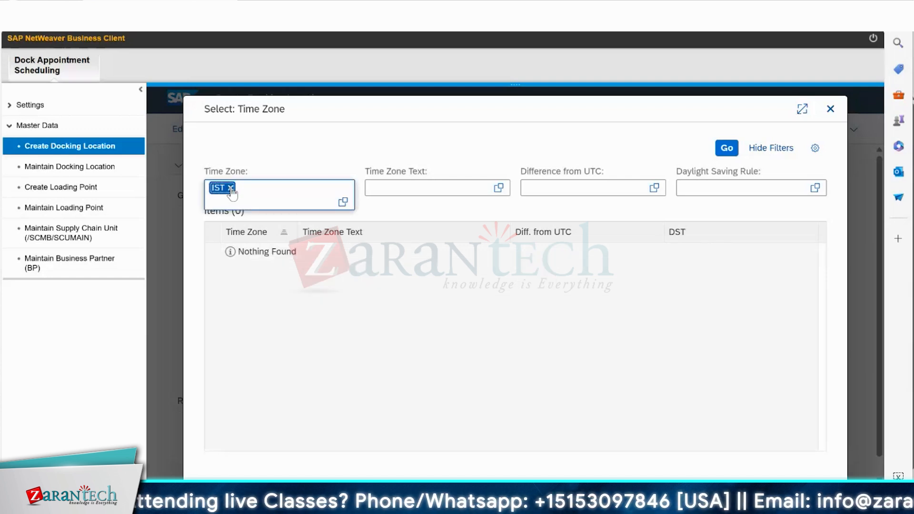
left_click(231, 188)
type("CET")
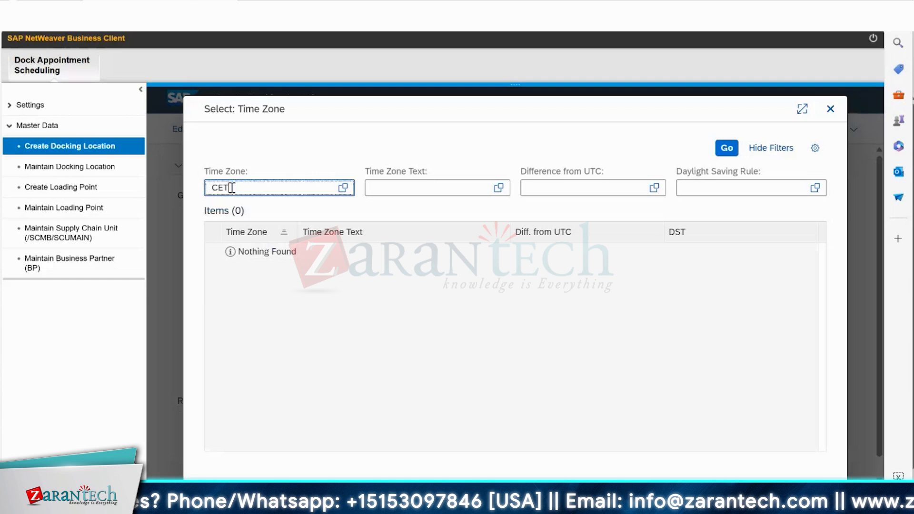
key("Return")
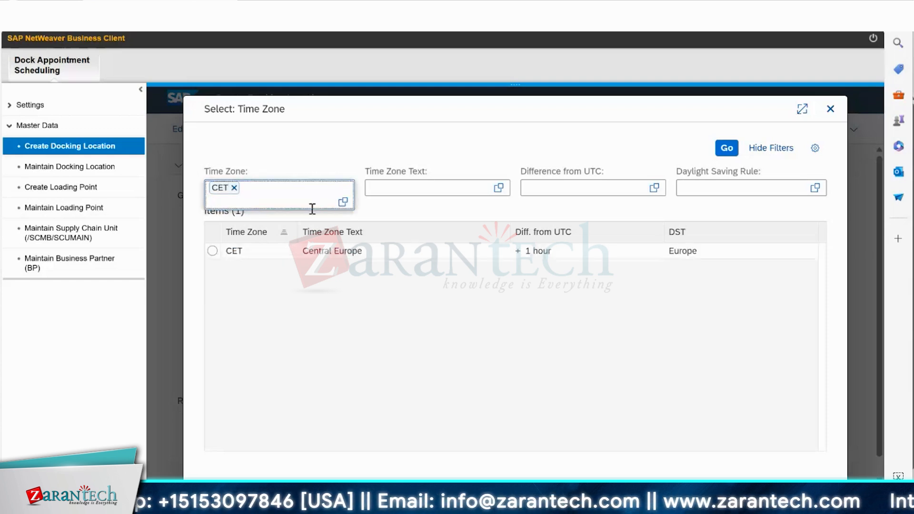
left_click(212, 252)
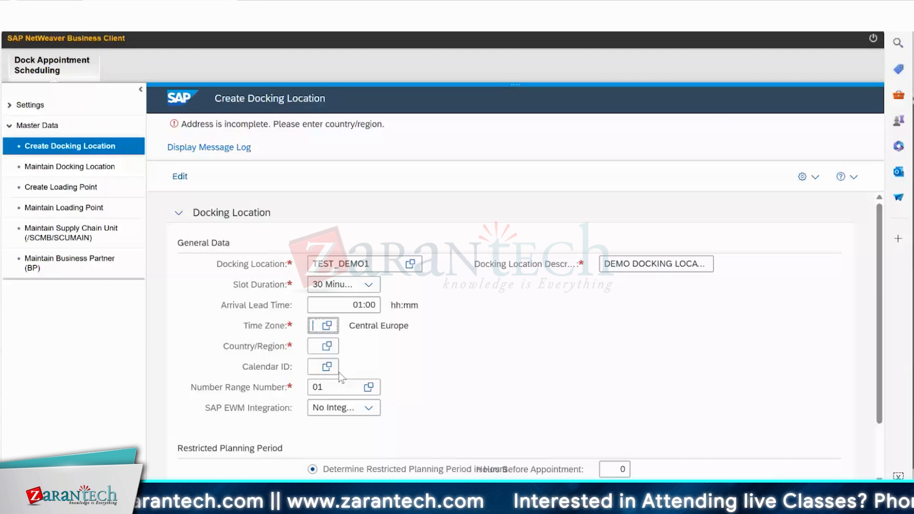
Enter POLAND as the country/region key filter, replace it with FR, and select France.
left_click(327, 350)
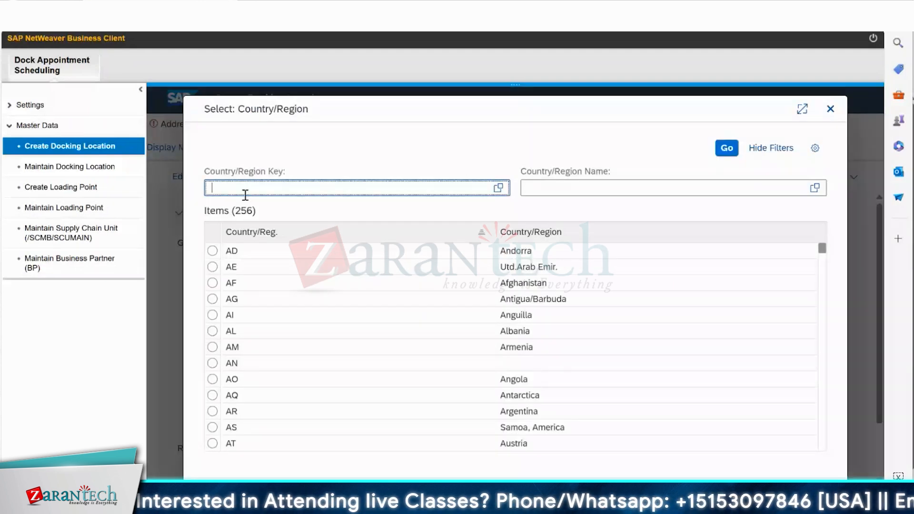
type("POLA")
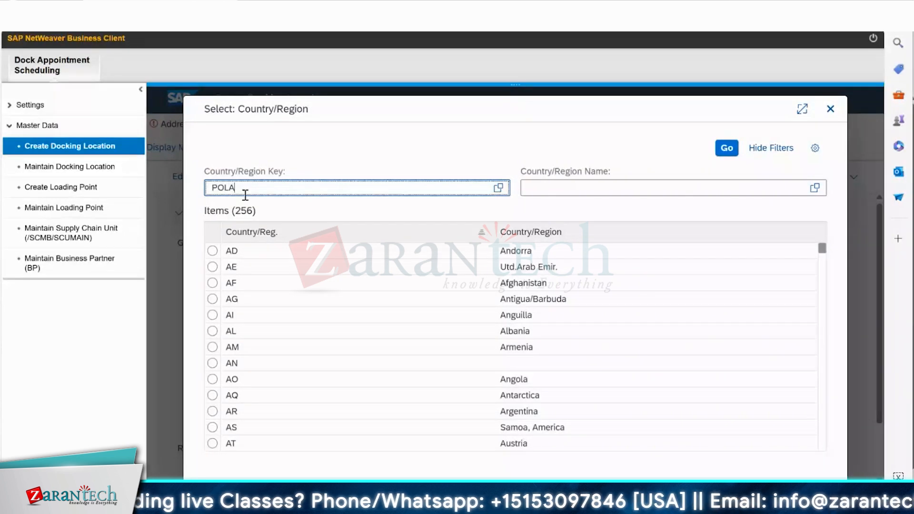
type("ND")
key("BackSpace")
key("BackSpace")
key("BackSpace")
key("BackSpace")
key("BackSpace")
key("BackSpace")
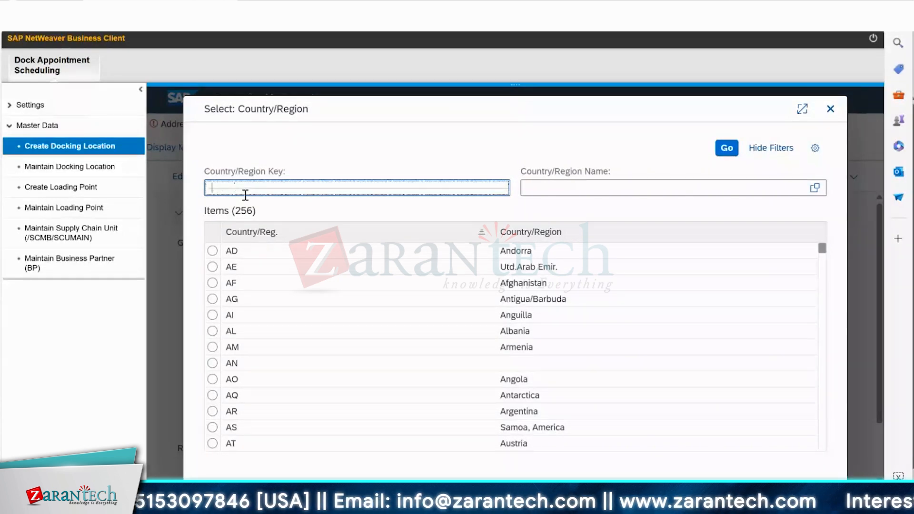
type("FR")
key("Return")
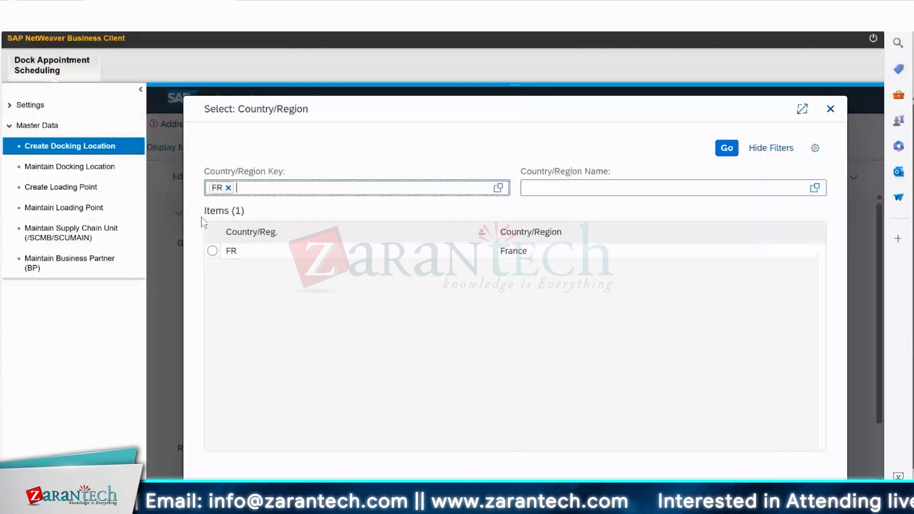
left_click(213, 251)
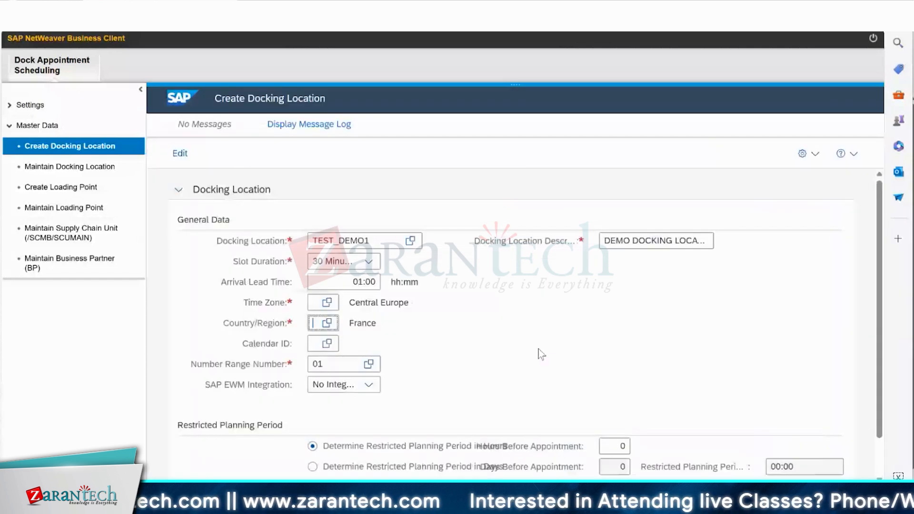
Filter the factory calendars by the text FRANCE, correct it to France, and select calendar ID FR.
left_click(329, 344)
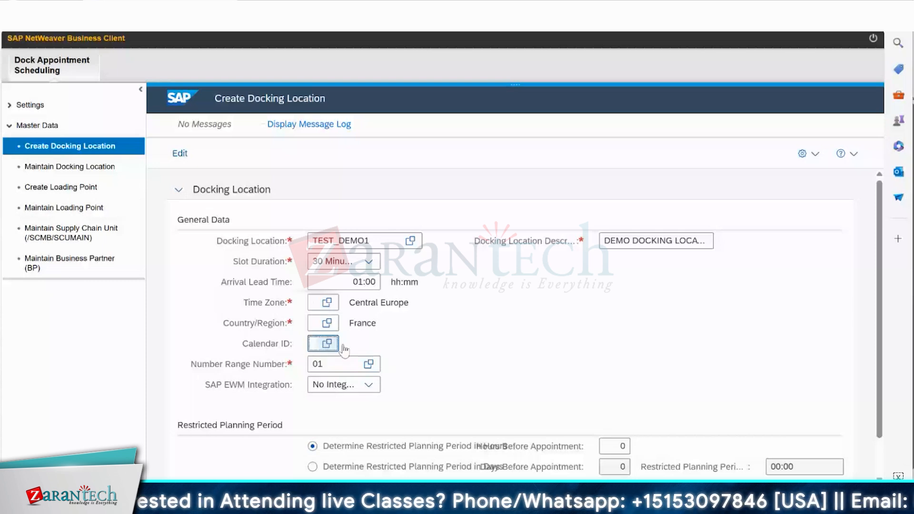
left_click(342, 346)
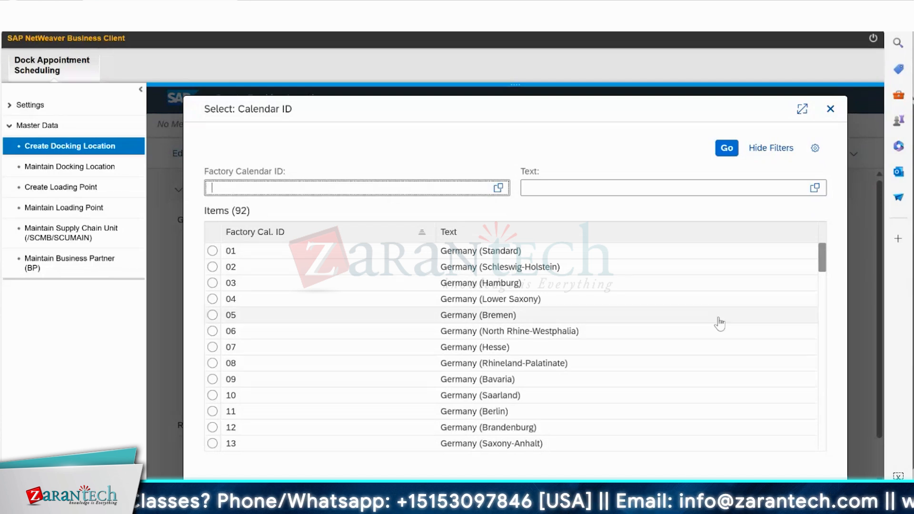
left_click_drag(825, 266, 824, 320)
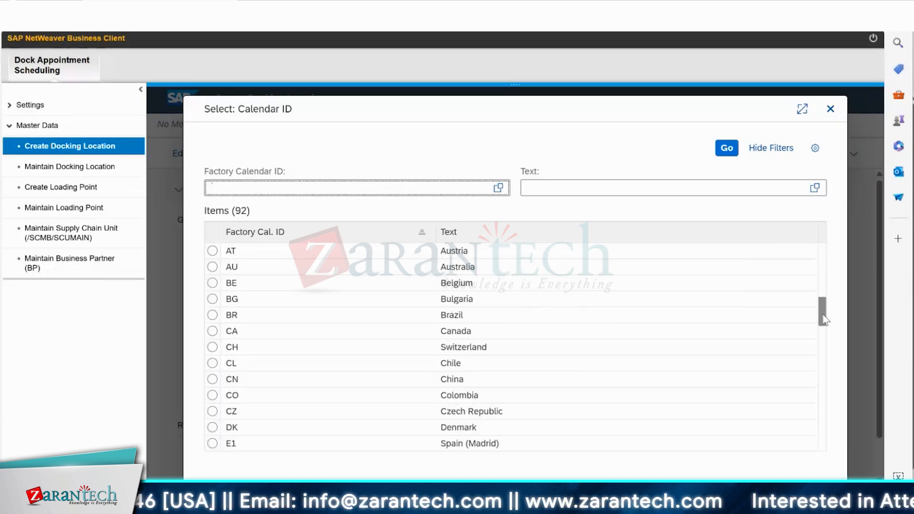
left_click(527, 186)
type("FRANCE")
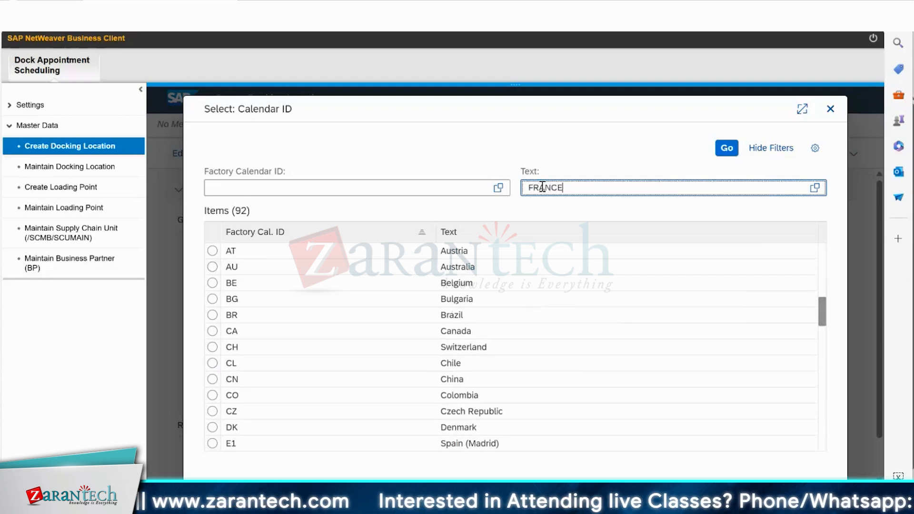
key("Return")
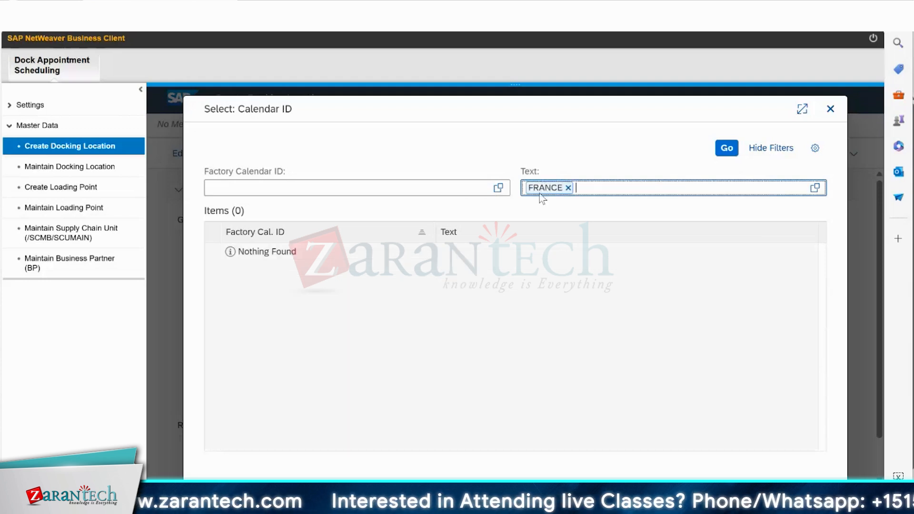
left_click(568, 187)
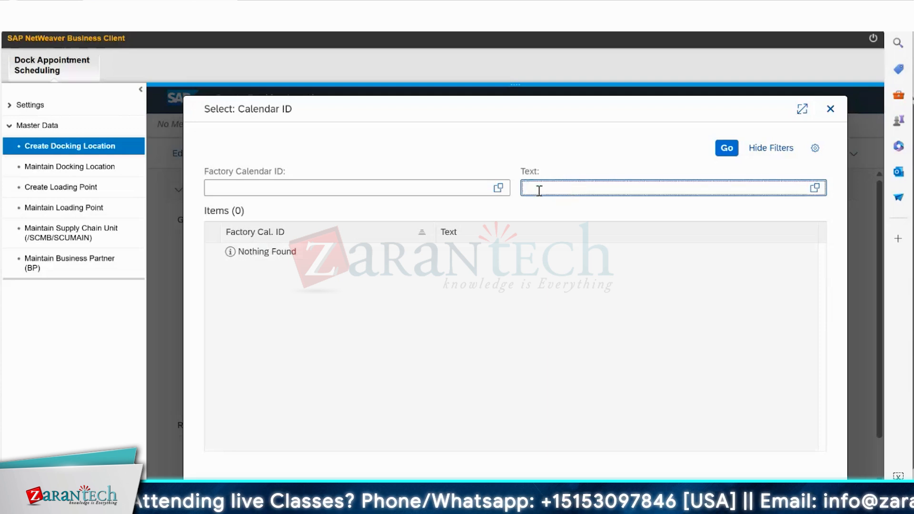
type("Fran")
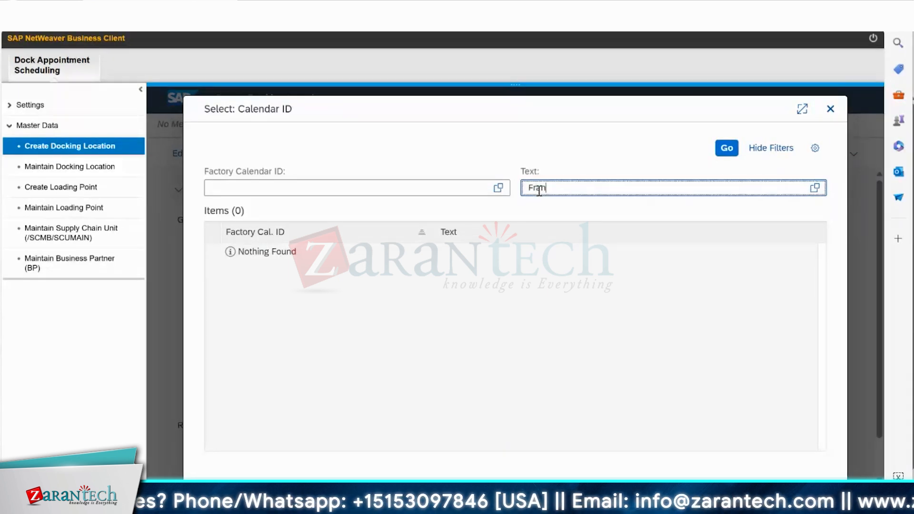
type("ce")
key("Return")
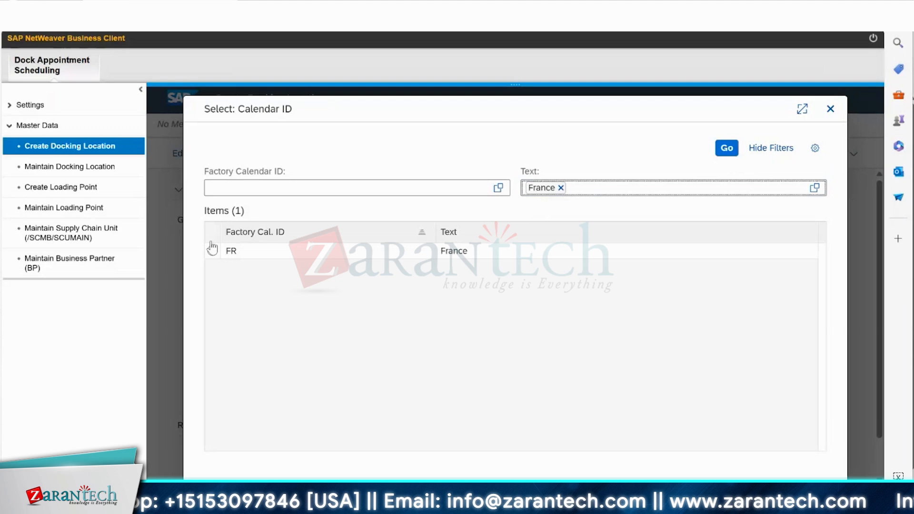
left_click(231, 251)
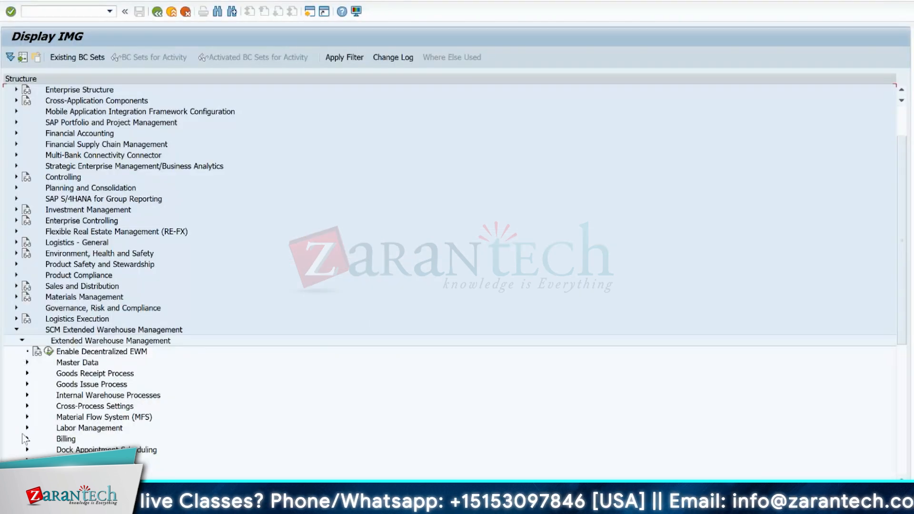
In the IMG, open the appointment number range intervals customizing under Cross-Process Settings, Shipping and Receiving, Dock Appointment Scheduling.
left_click(27, 409)
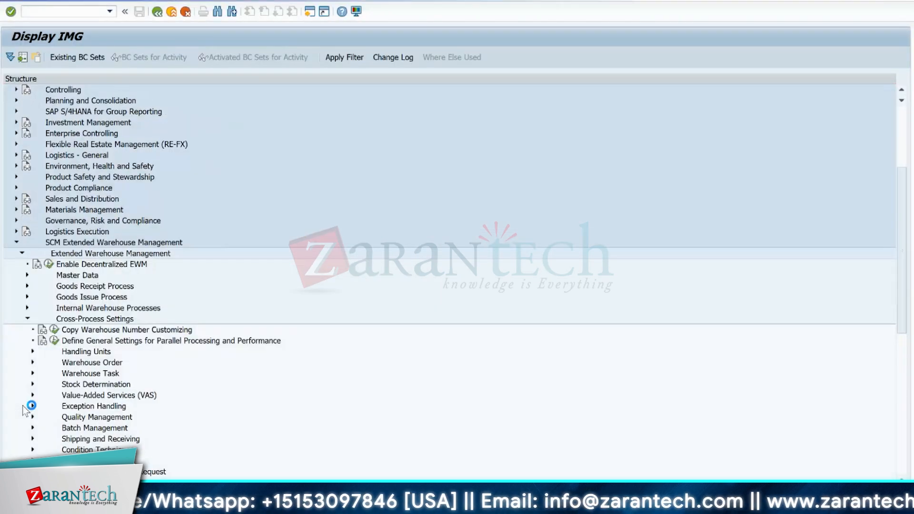
left_click(32, 439)
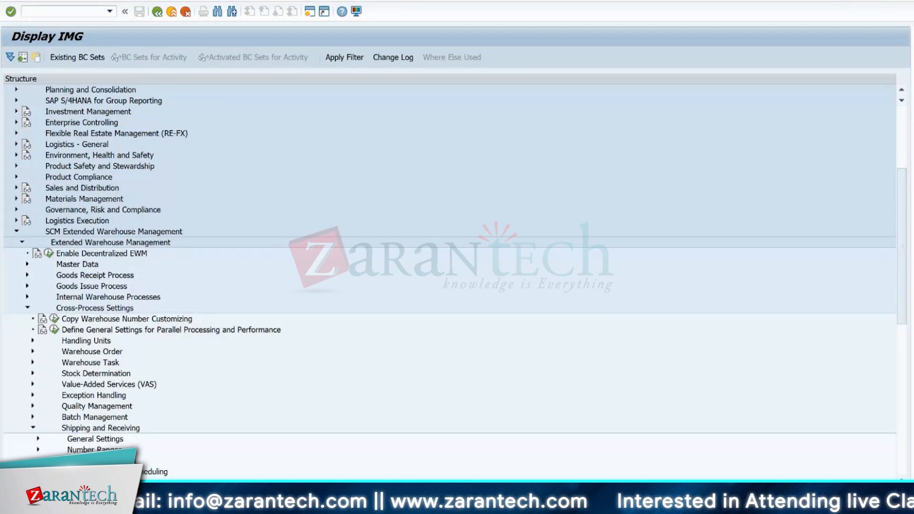
left_click(38, 471)
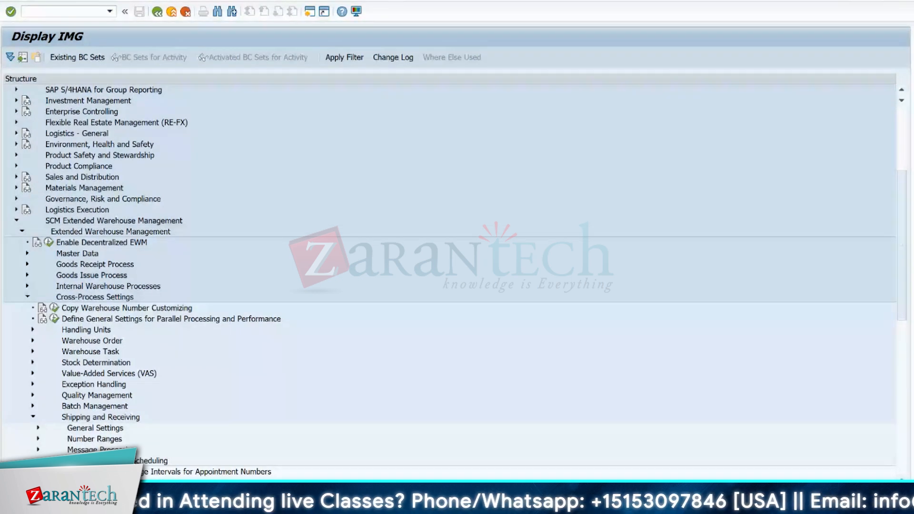
left_click(65, 471)
left_click(54, 108)
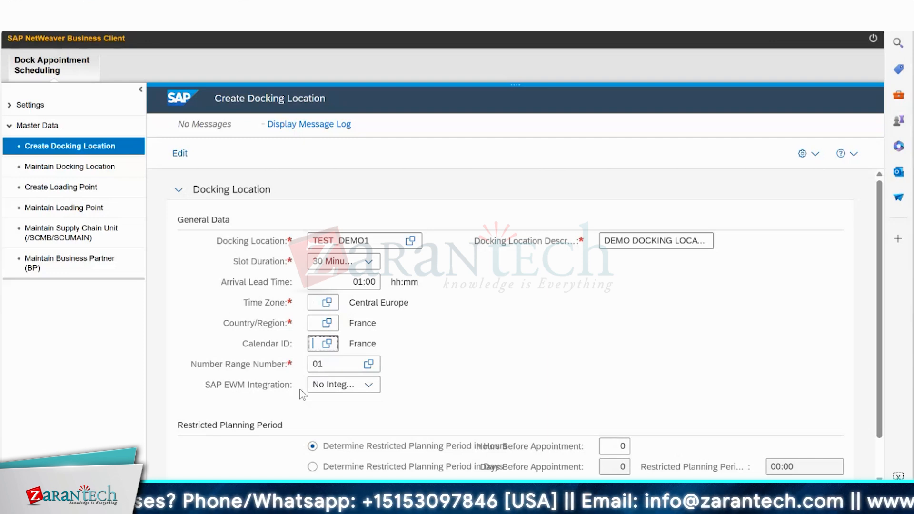
Set the SAP EWM integration of docking location TEST_DEMO1 to Standard Integration.
left_click(333, 384)
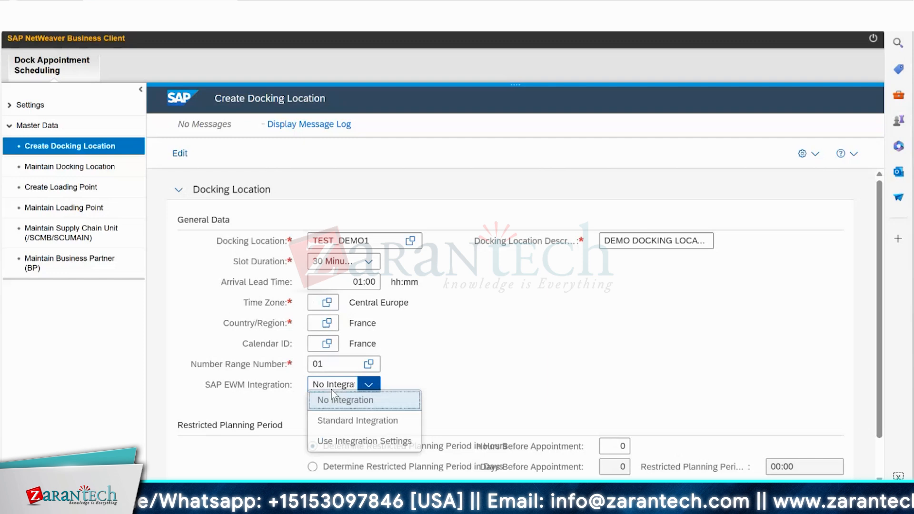
left_click(337, 425)
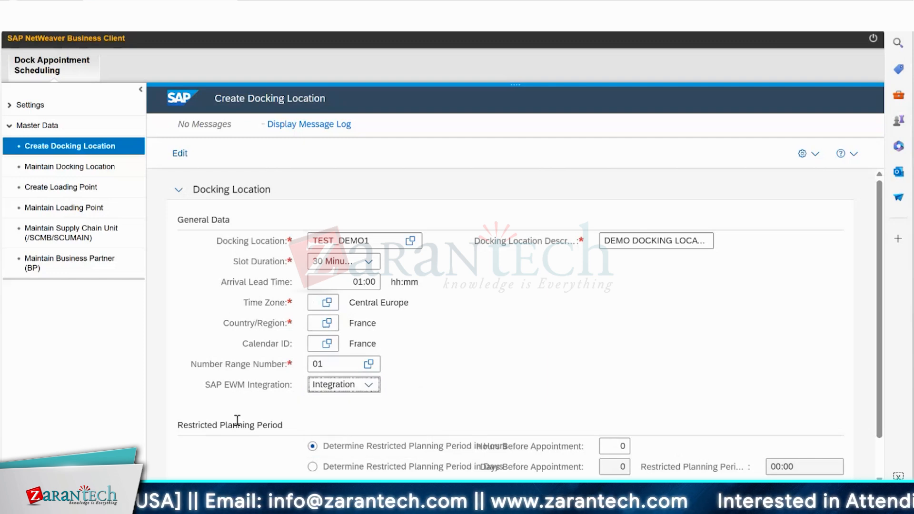
left_click(363, 389)
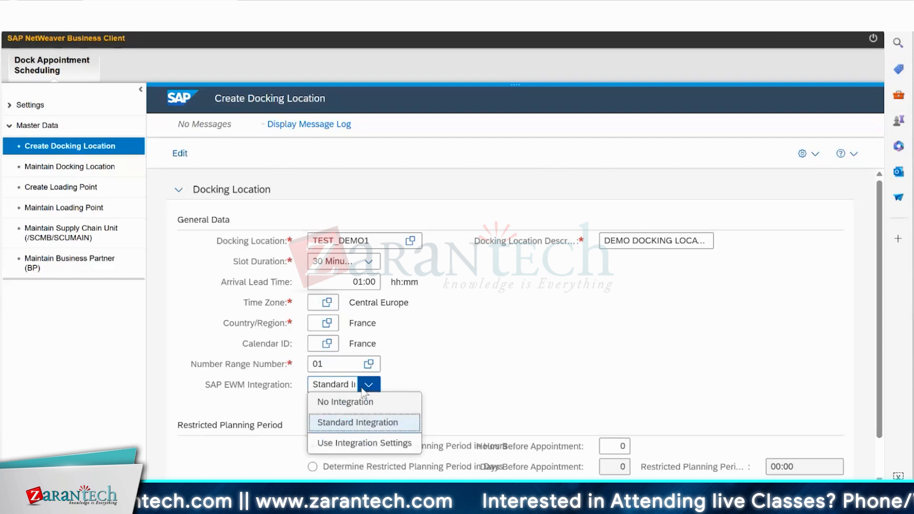
left_click(365, 428)
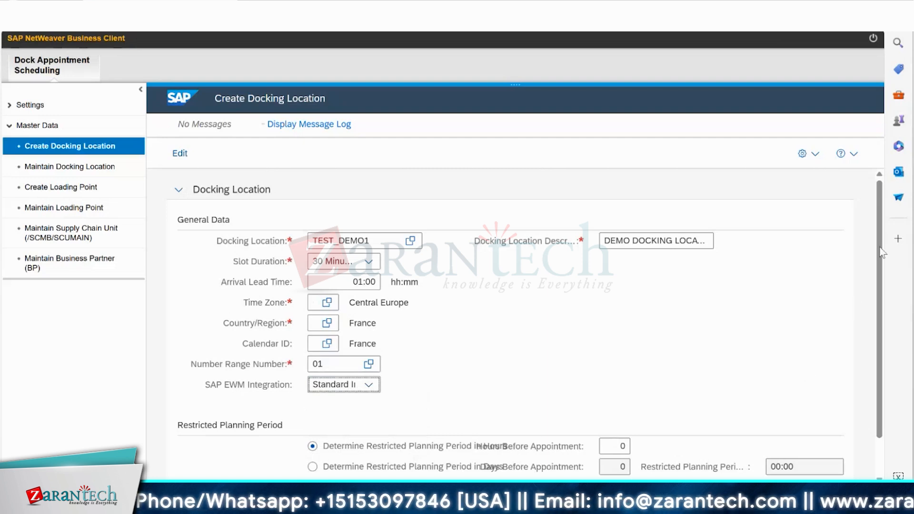
Determine the docking location's restricted planning period in hours, set it to 1 hour before appointment, and save the docking location.
scroll(876, 261, "down", 1)
scroll(880, 267, "down", 3)
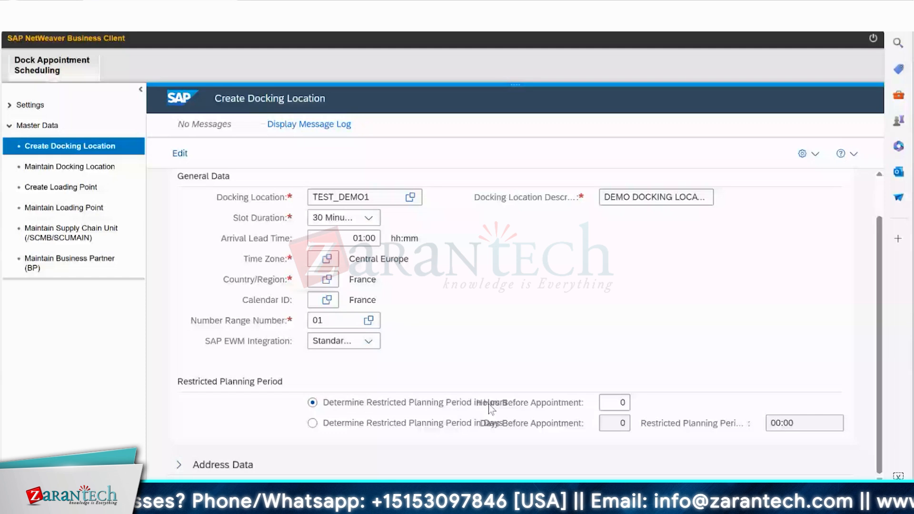
left_click(491, 422)
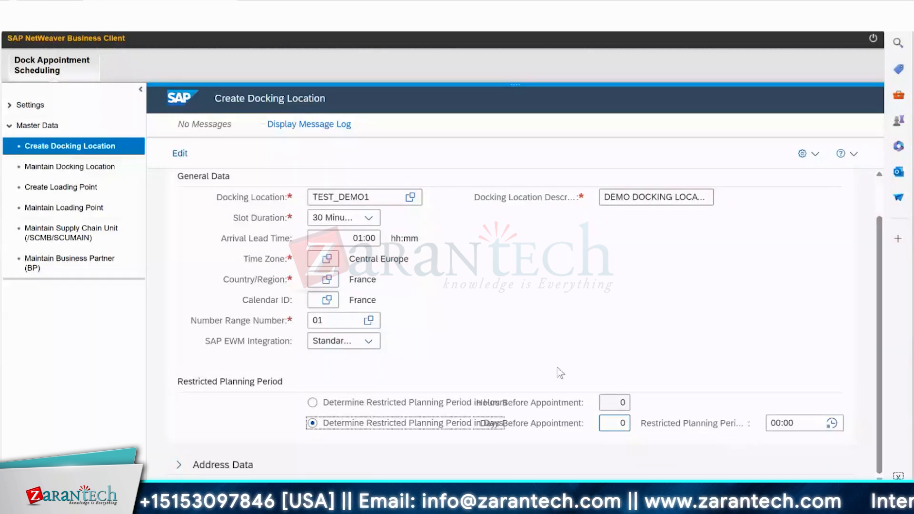
left_click(314, 403)
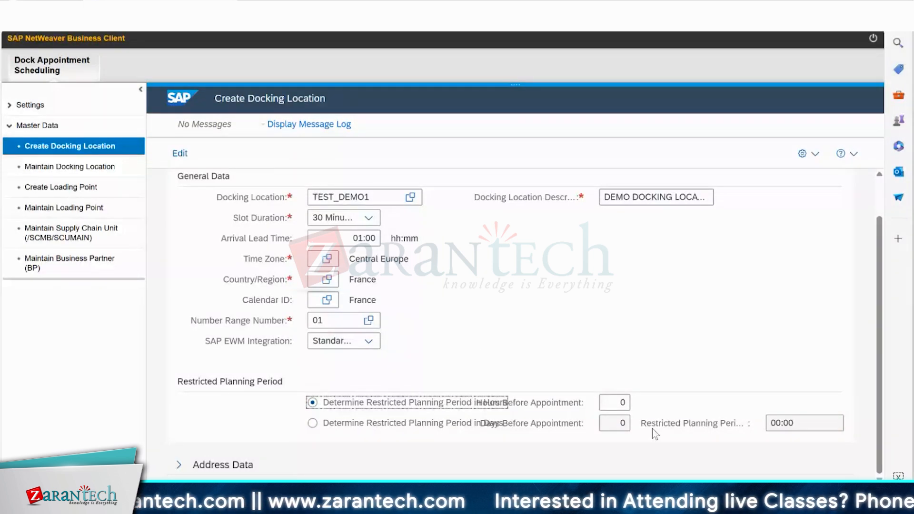
key("Tab")
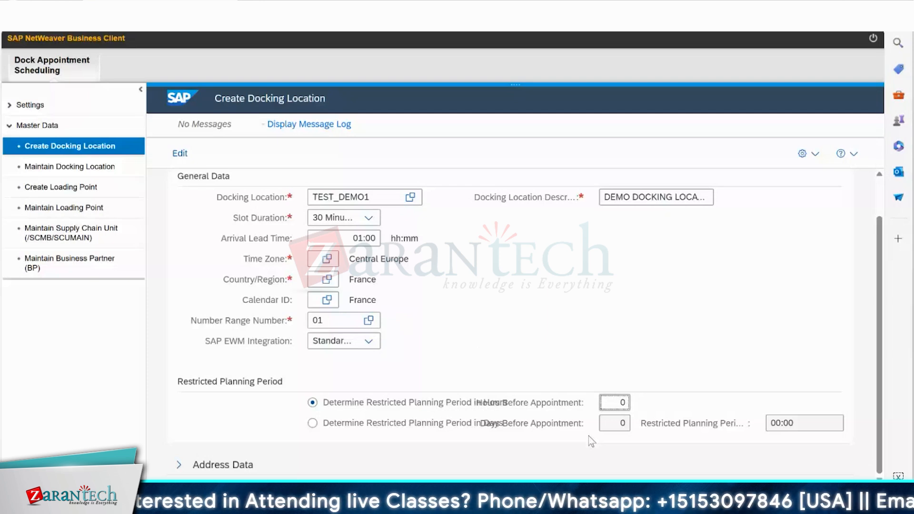
type("1")
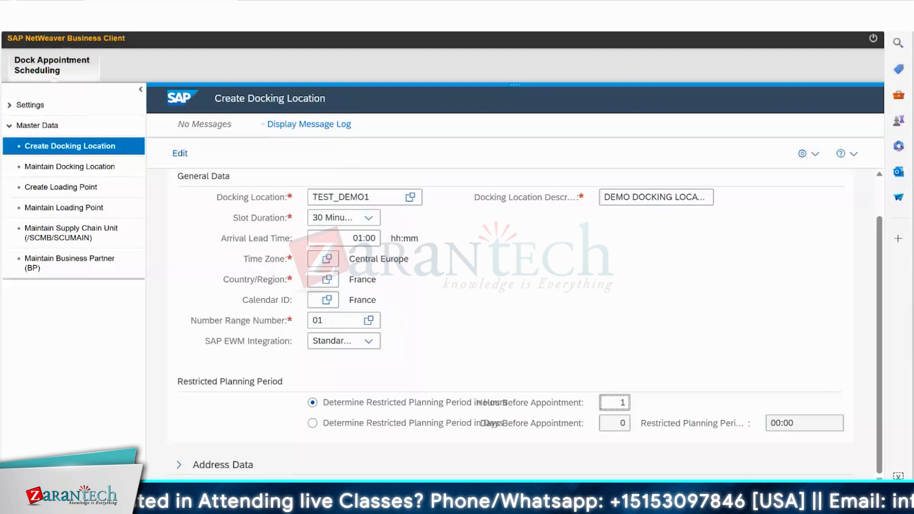
key("ctrl+s")
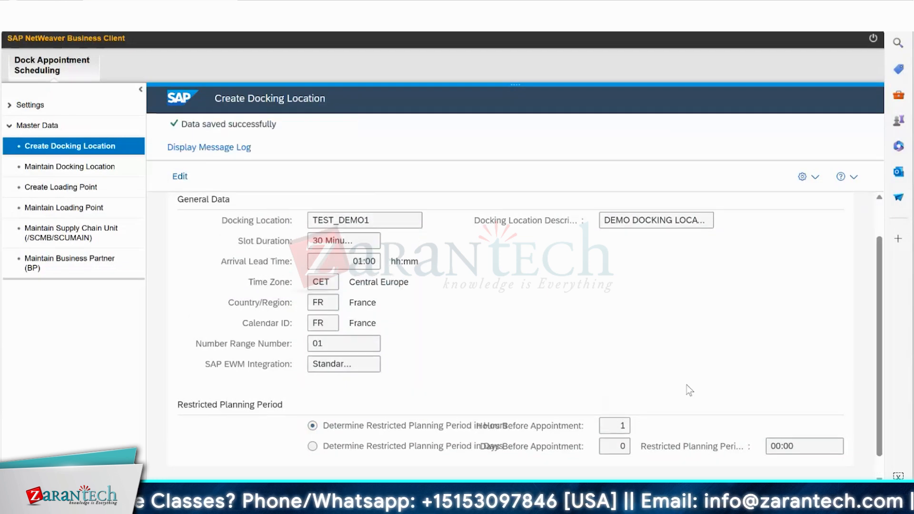
Expand the docking location's address data and review its fields together with the general data.
scroll(879, 289, "down", 1)
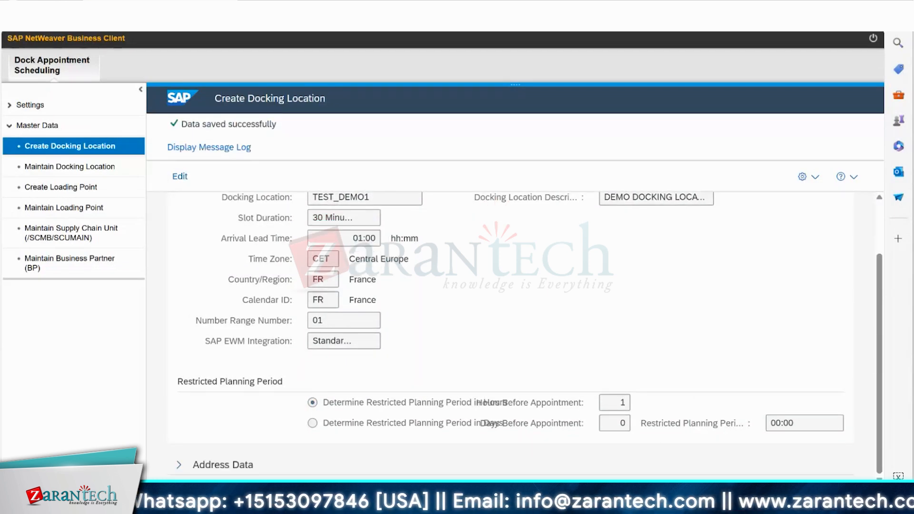
left_click(179, 464)
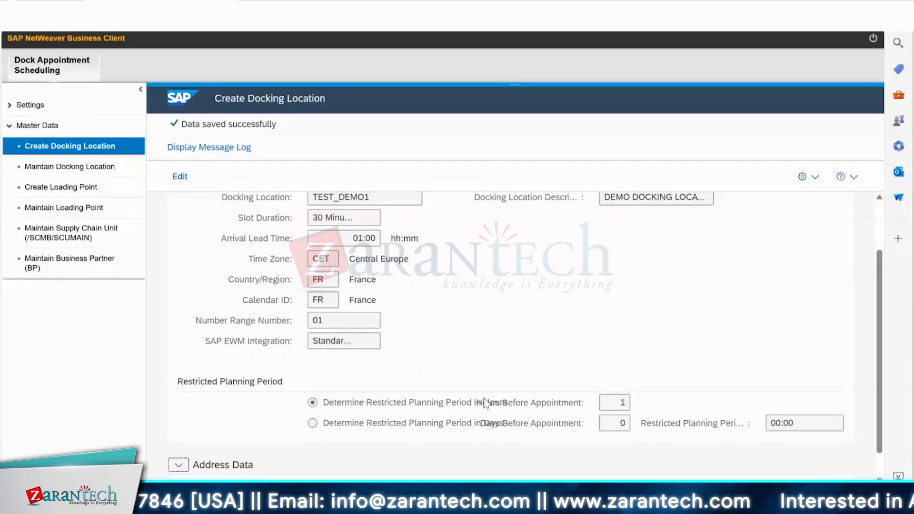
left_click_drag(879, 282, 876, 398)
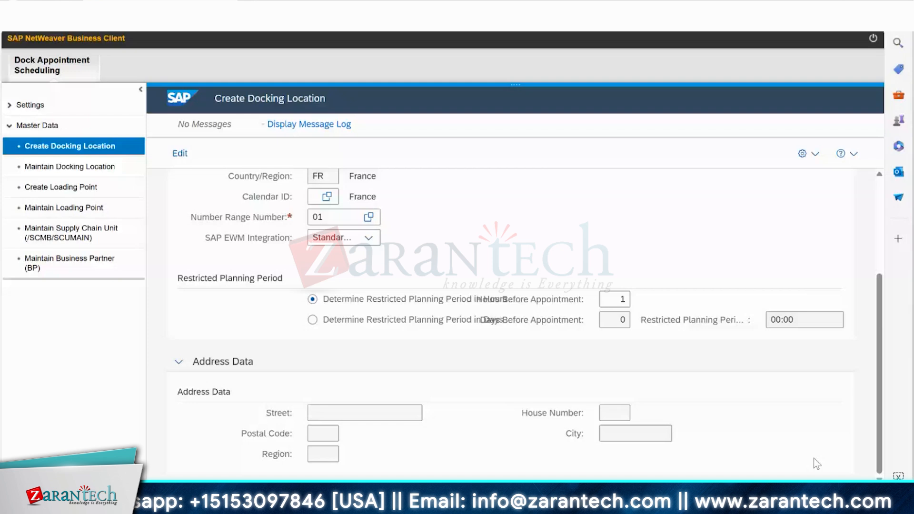
scroll(814, 459, "up", 3)
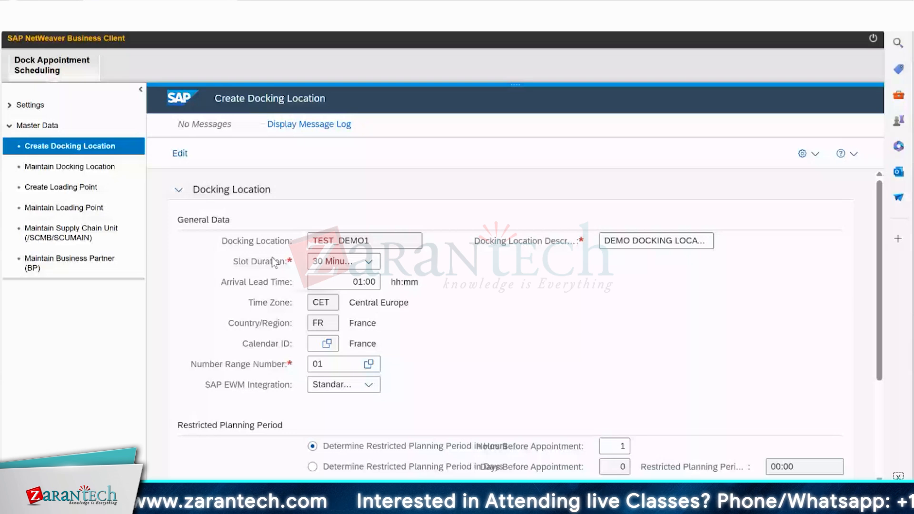
Start a new loading point named LP_DEMO1 with the description DEMO LOADING POINT.
left_click(76, 169)
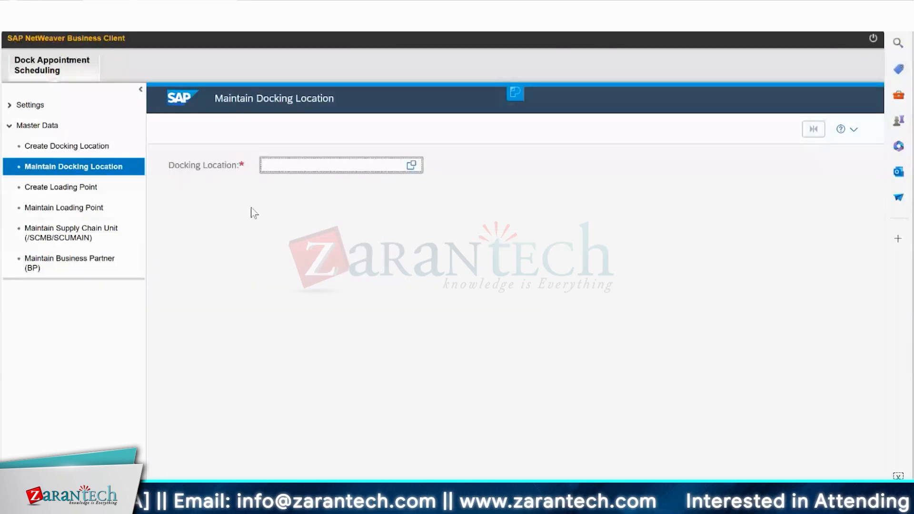
left_click(90, 191)
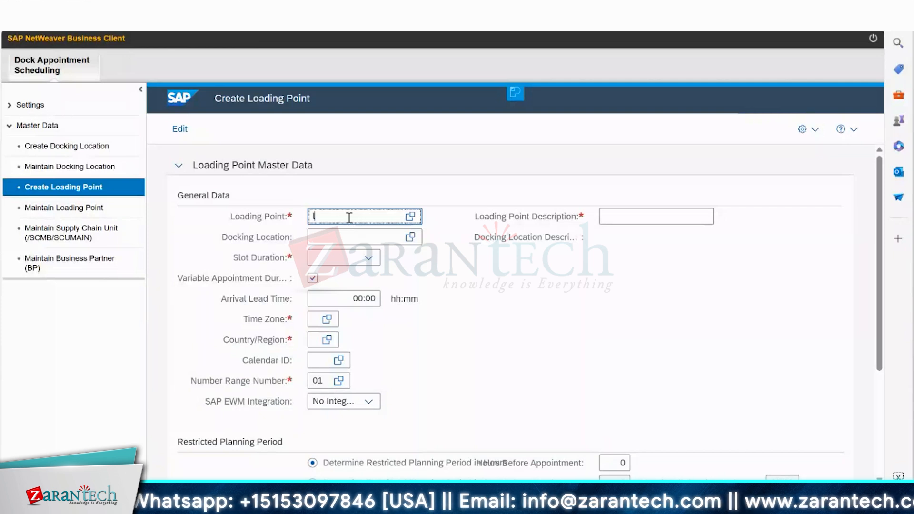
type("lp")
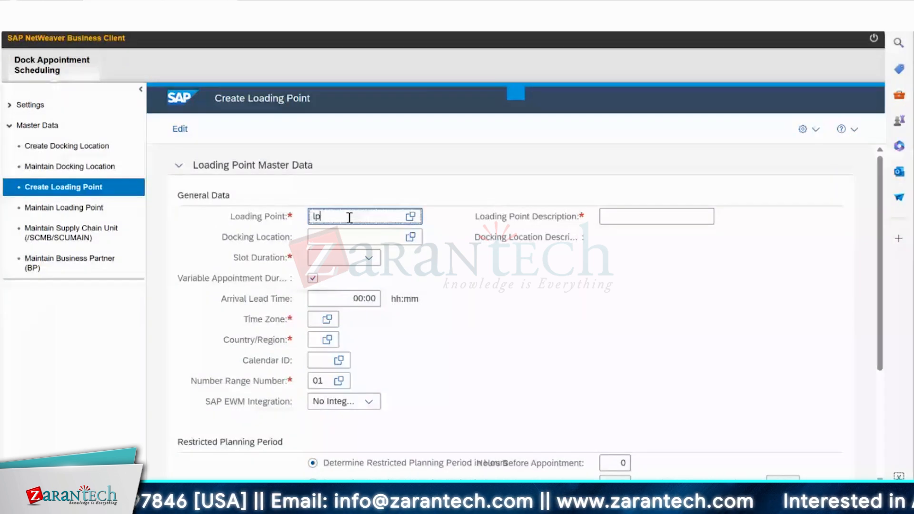
key("BackSpace")
key("BackSpace")
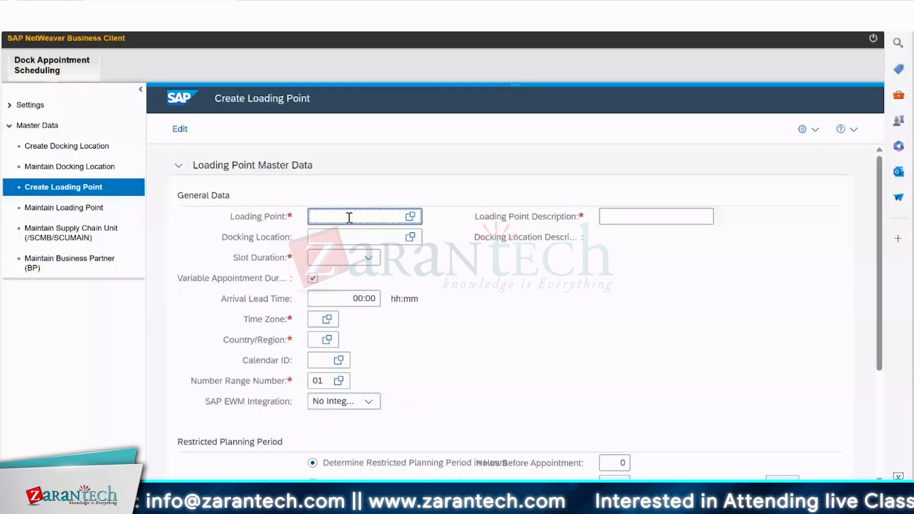
type("LP_DEMO")
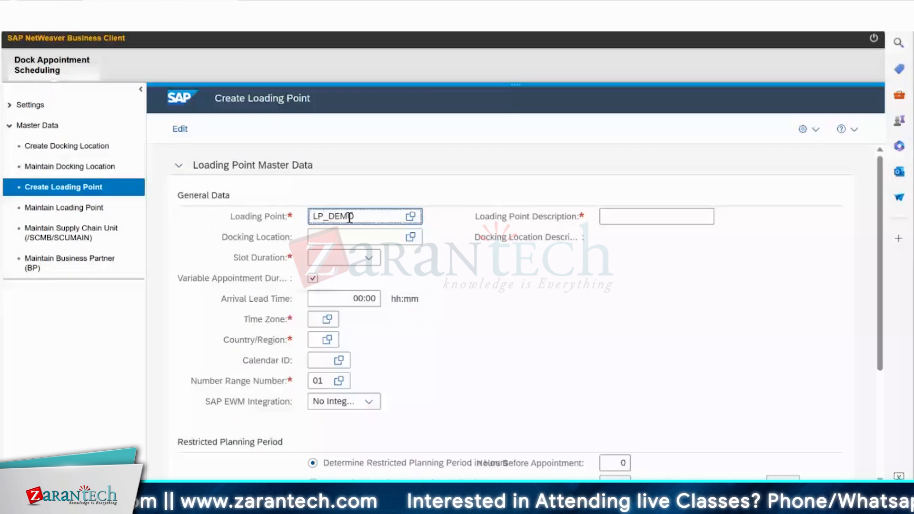
type("01")
key("Tab")
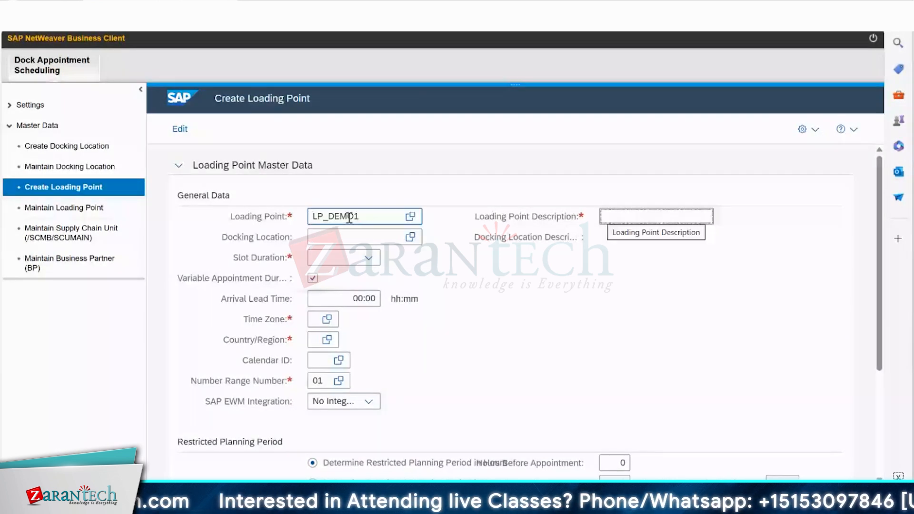
type("DEMO")
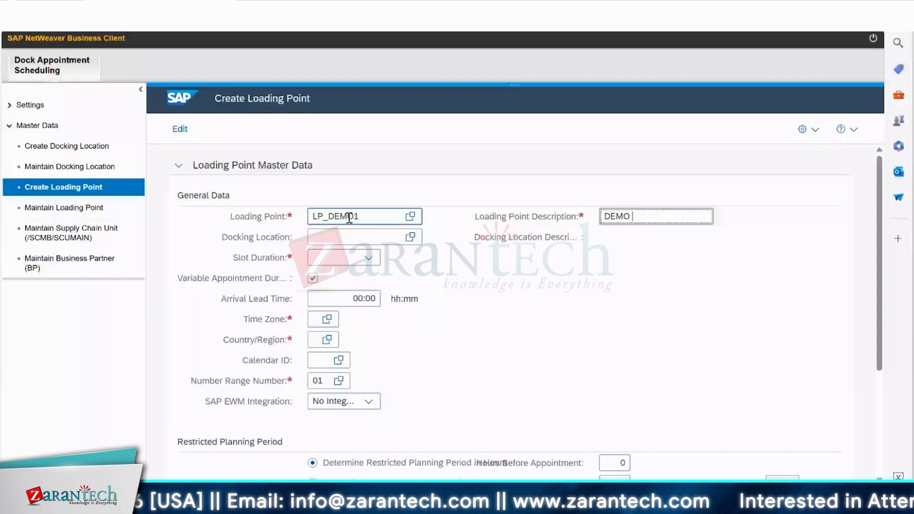
Assign docking location TEST_DEMO1 to the loading point and review the attributes taken over from it.
left_click(410, 237)
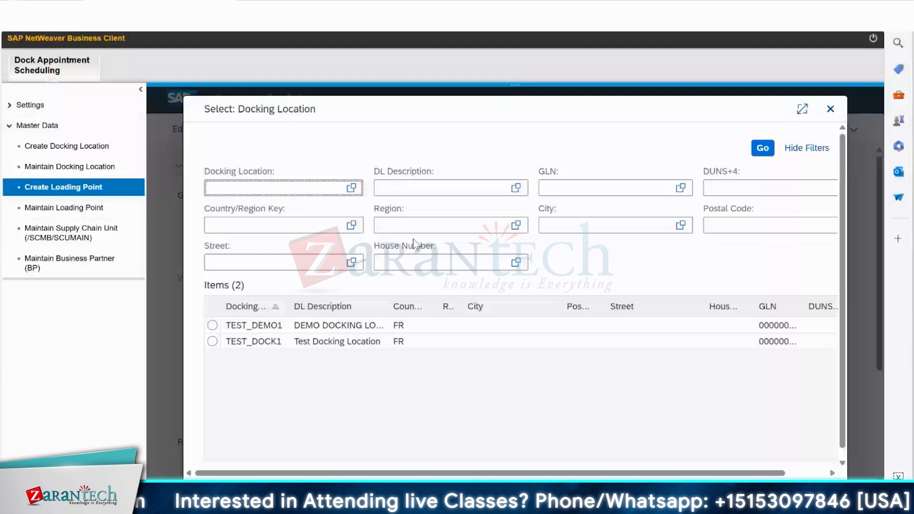
left_click(212, 326)
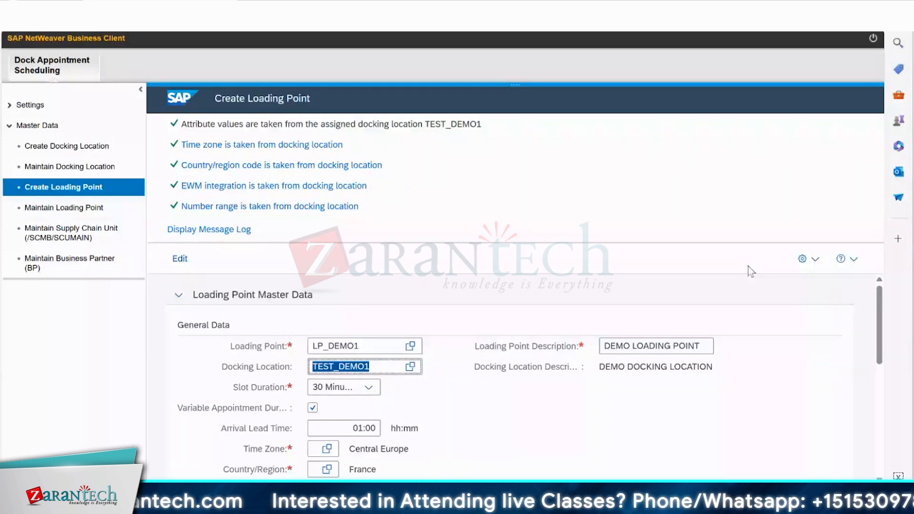
left_click(881, 312)
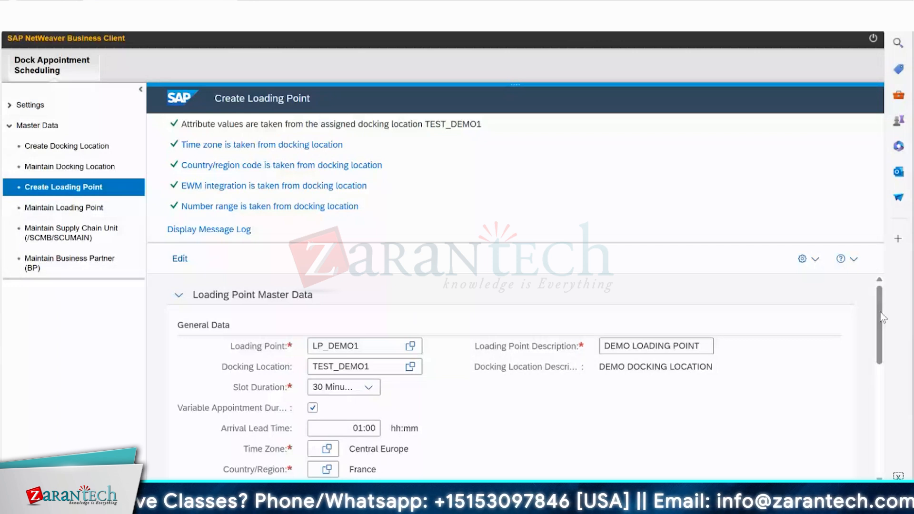
left_click_drag(882, 317, 893, 384)
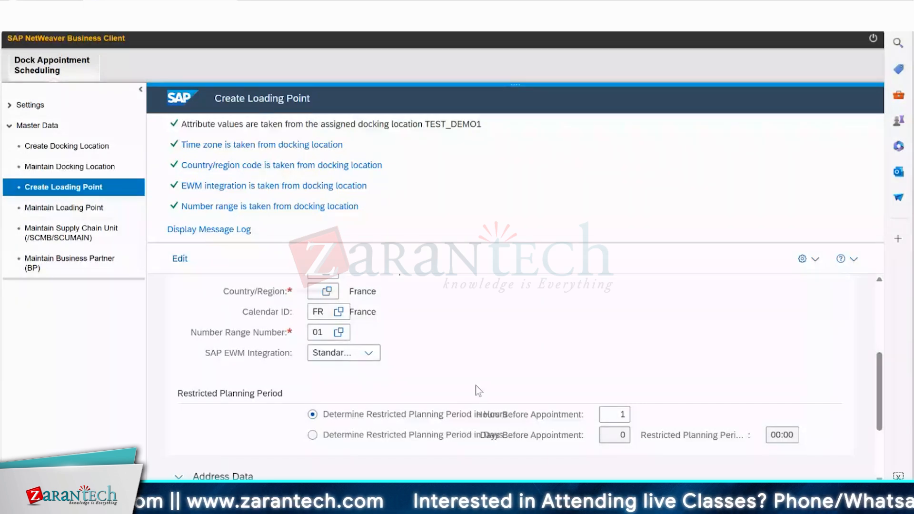
scroll(476, 384, "up", 4)
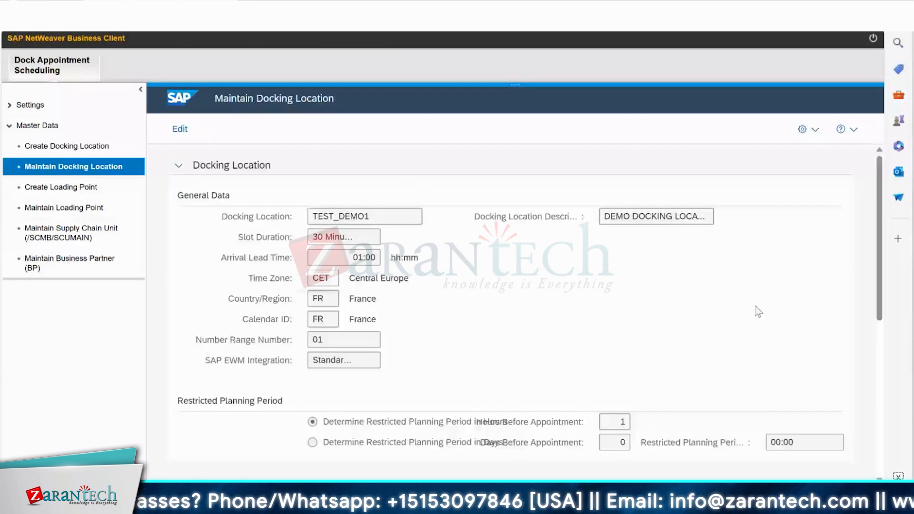
Open time slot creation for loading point LP_DEMO1 from the docking location's assigned loading points.
left_click(881, 324)
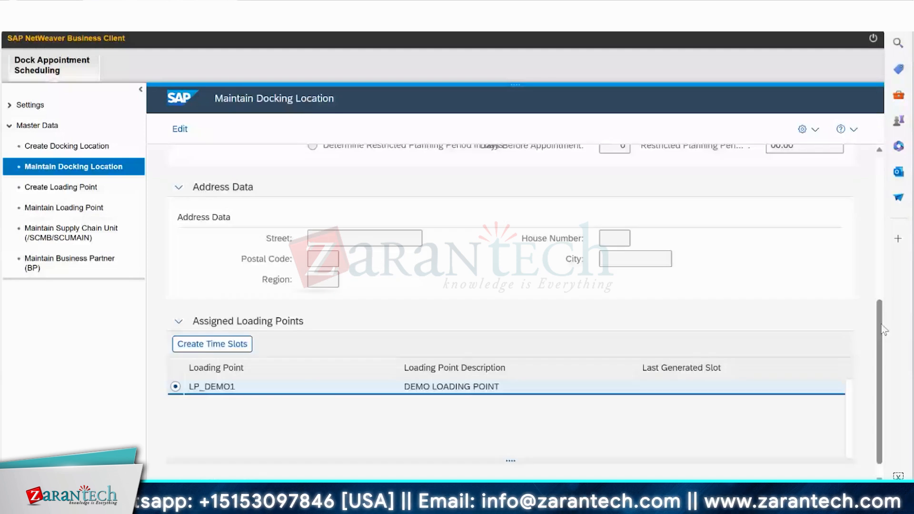
mouse_move(881, 324)
left_mouse_down()
mouse_move(892, 196)
mouse_move(896, 320)
left_mouse_up()
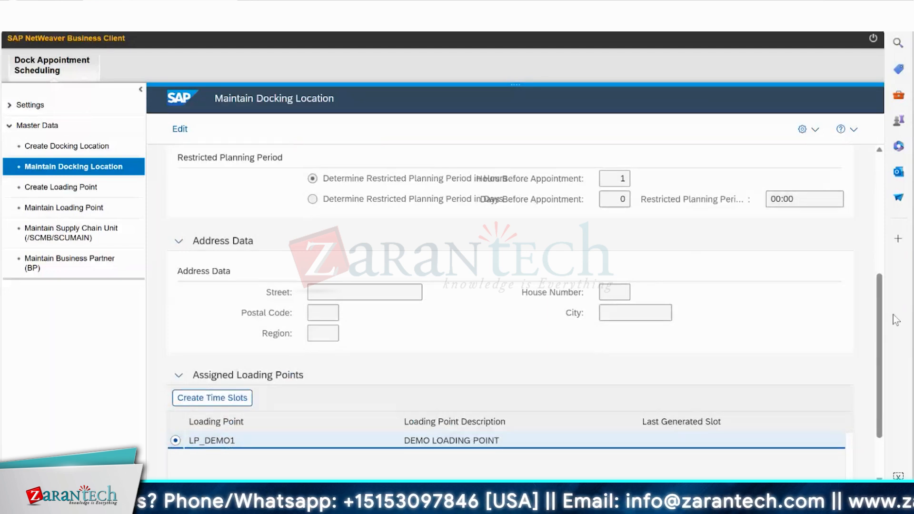
scroll(582, 324, "down", 1)
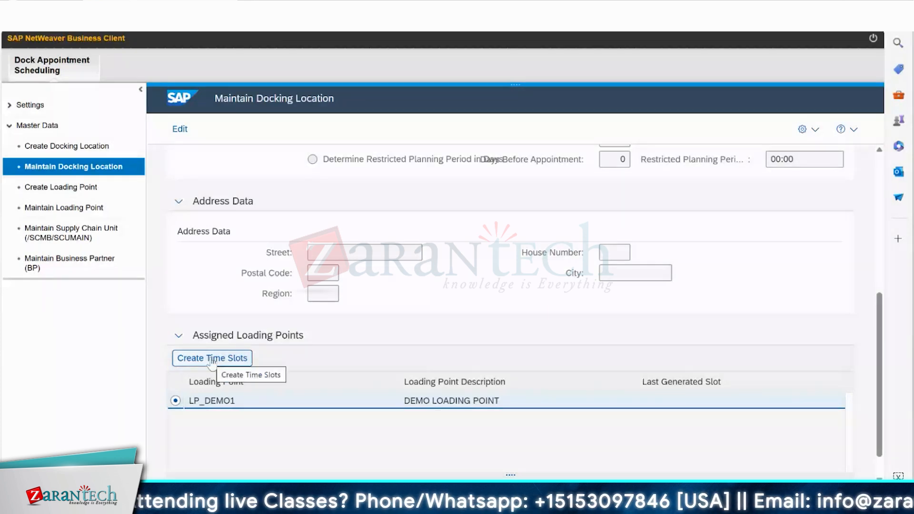
left_click(250, 362)
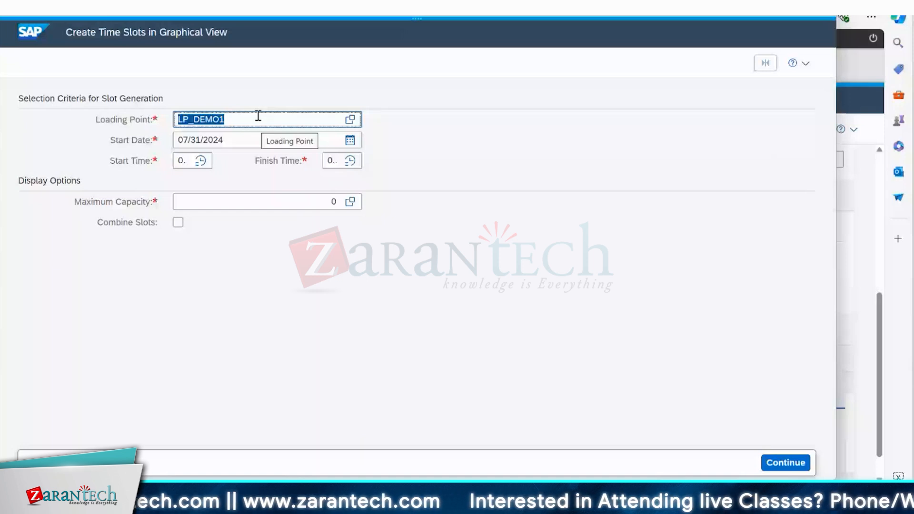
Set the slot generation's start time to hour 08 and its finish time to hour 23.
left_click(186, 161)
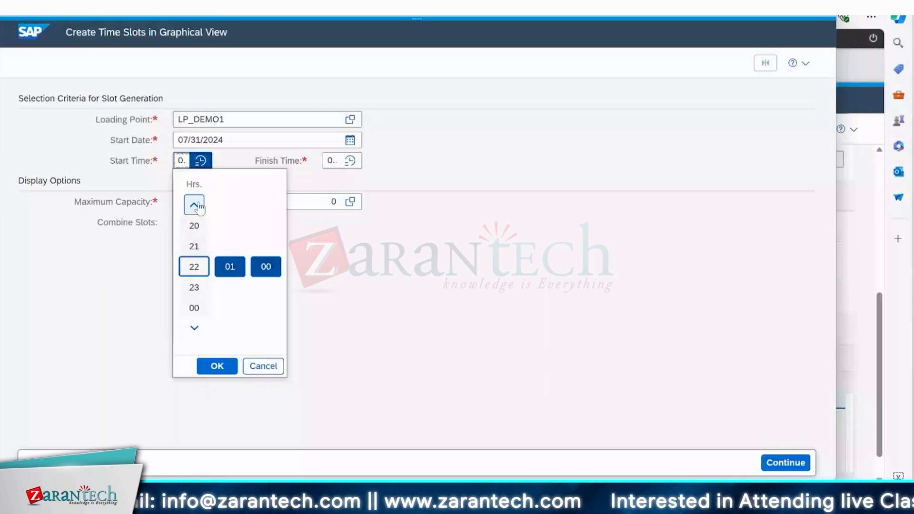
left_click(237, 262)
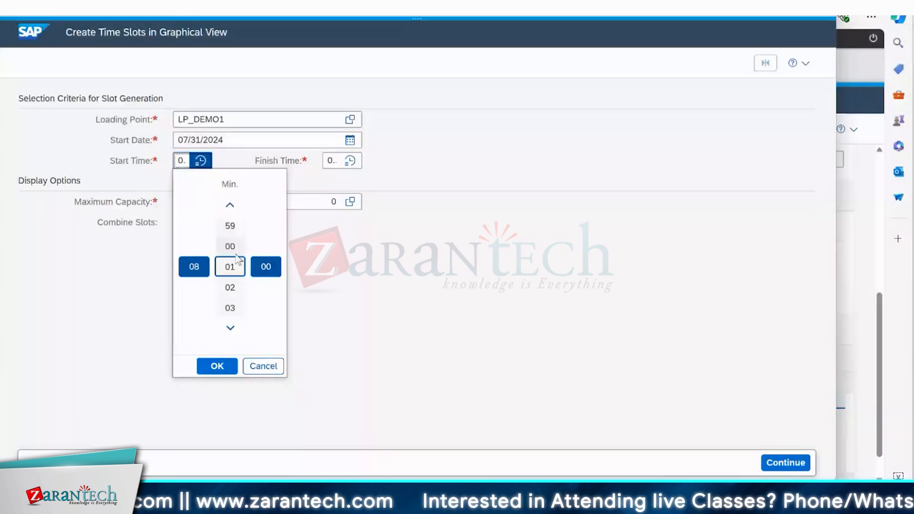
left_click(336, 162)
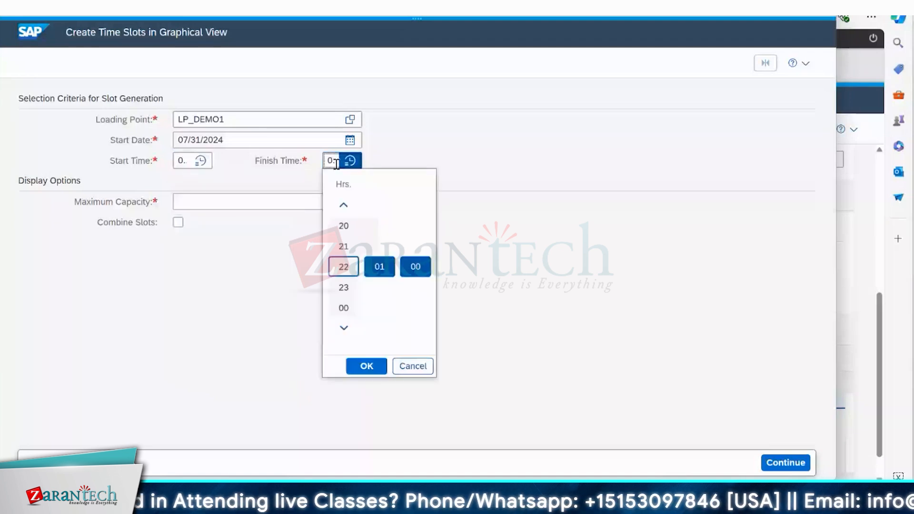
left_click(346, 288)
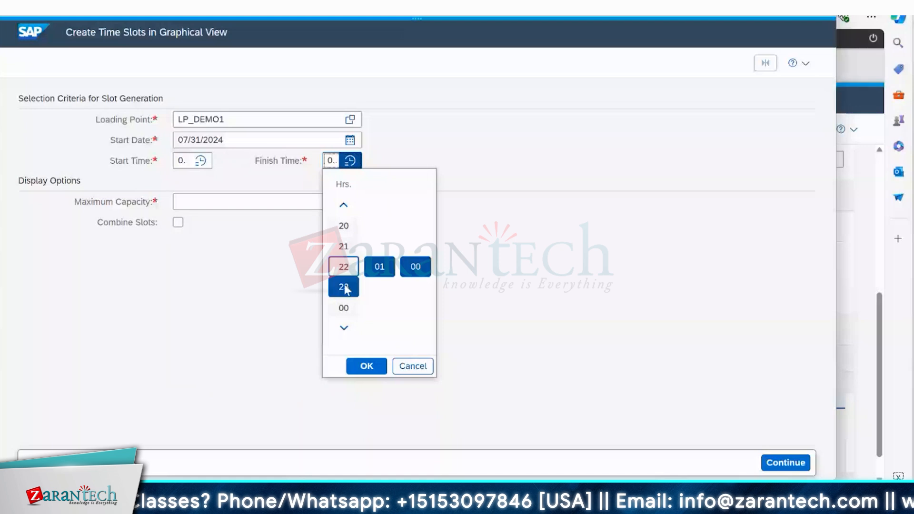
left_click(367, 366)
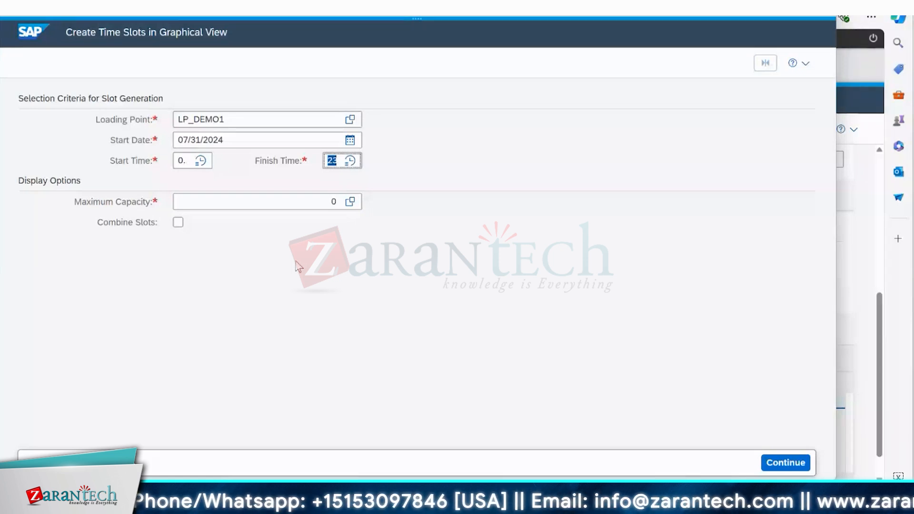
Check the allowed capacity range, set the maximum capacity to 5 with slots combined, and continue to slot maintenance.
left_click(350, 201)
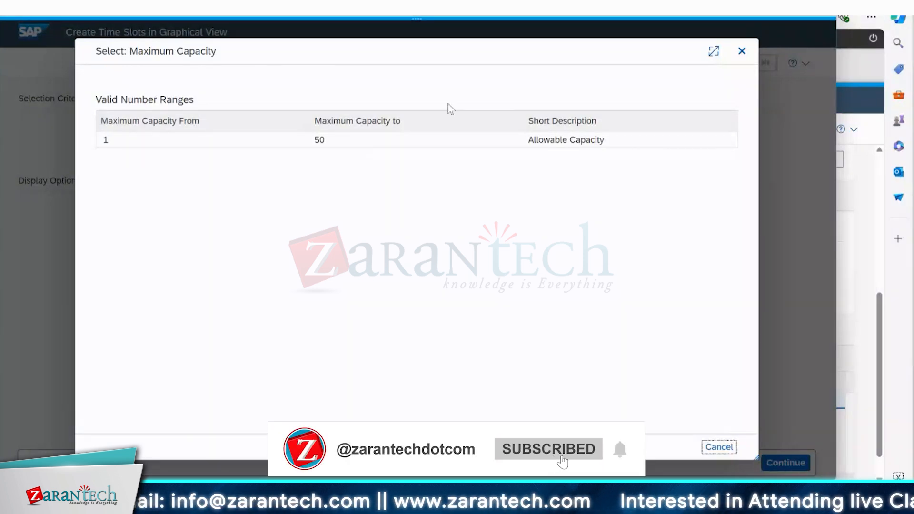
left_click(750, 54)
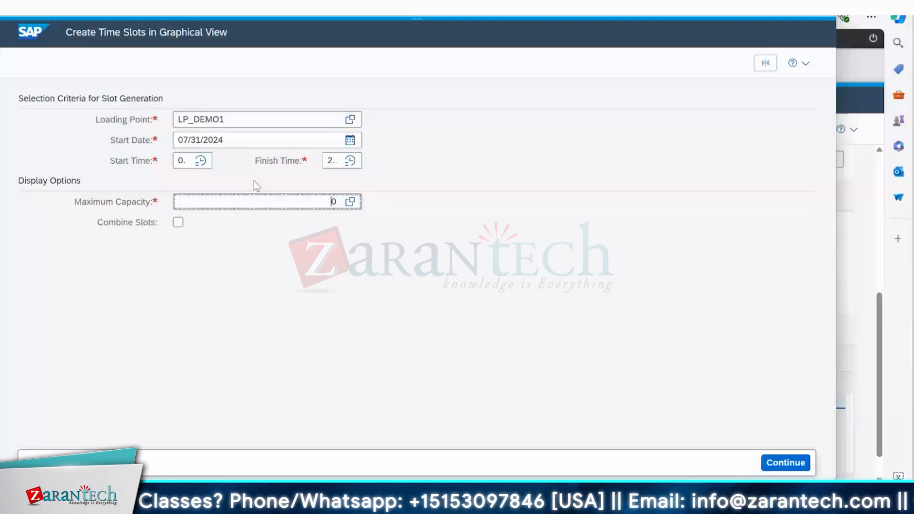
type("5")
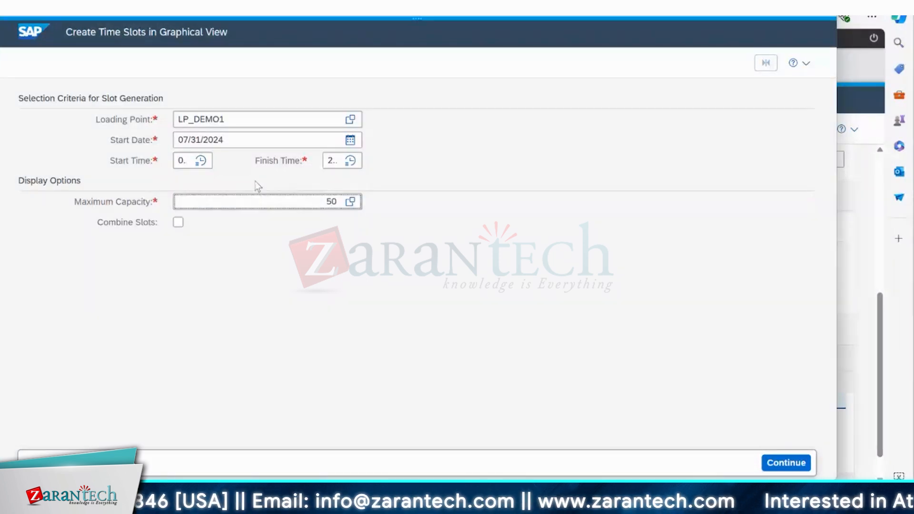
key("Delete")
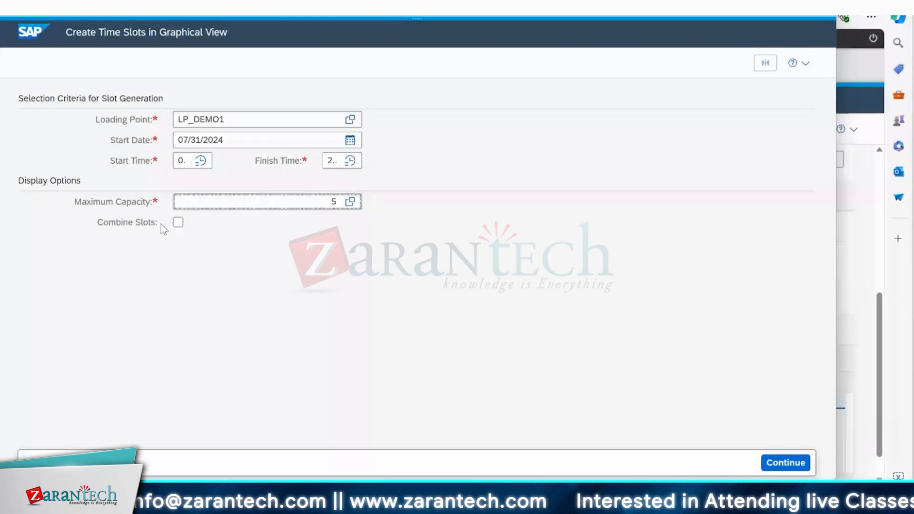
left_click(178, 222)
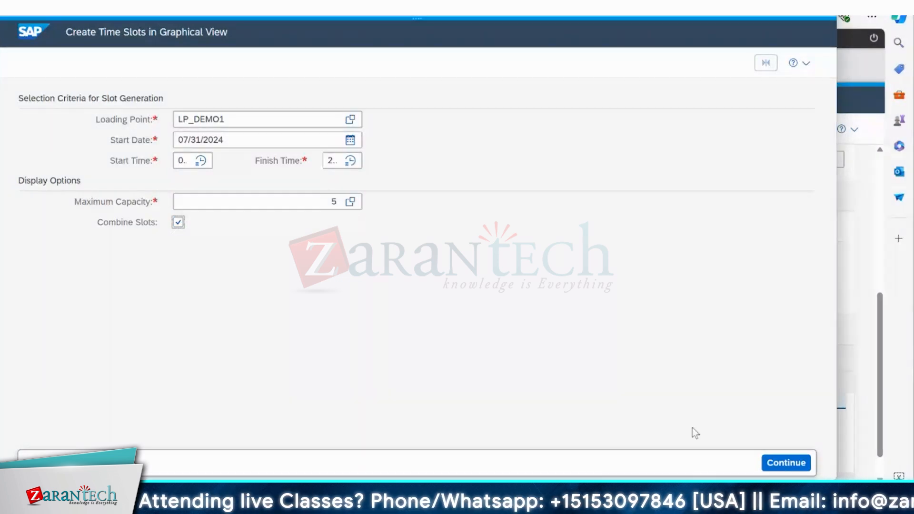
left_click(791, 465)
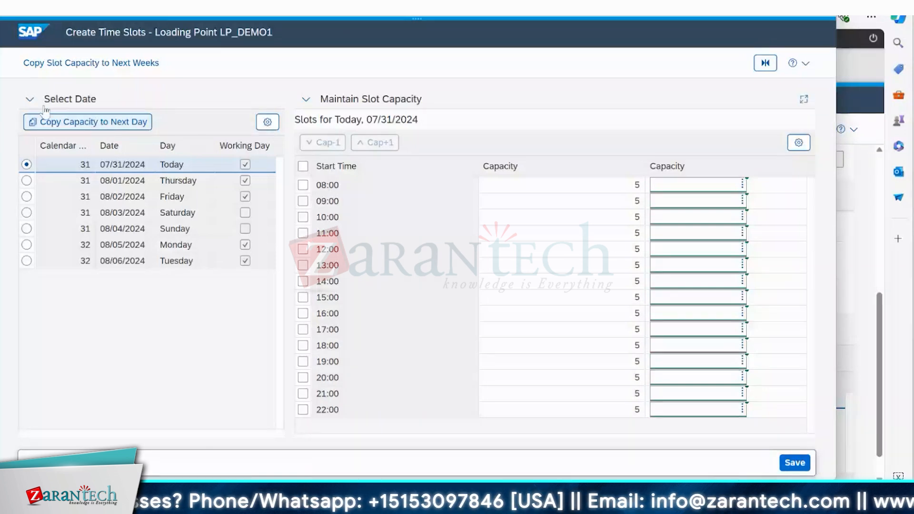
Copy the slot capacity day by day through Tuesday 08/06/2024, save the time slots, and close the slot creation window.
left_click(74, 125)
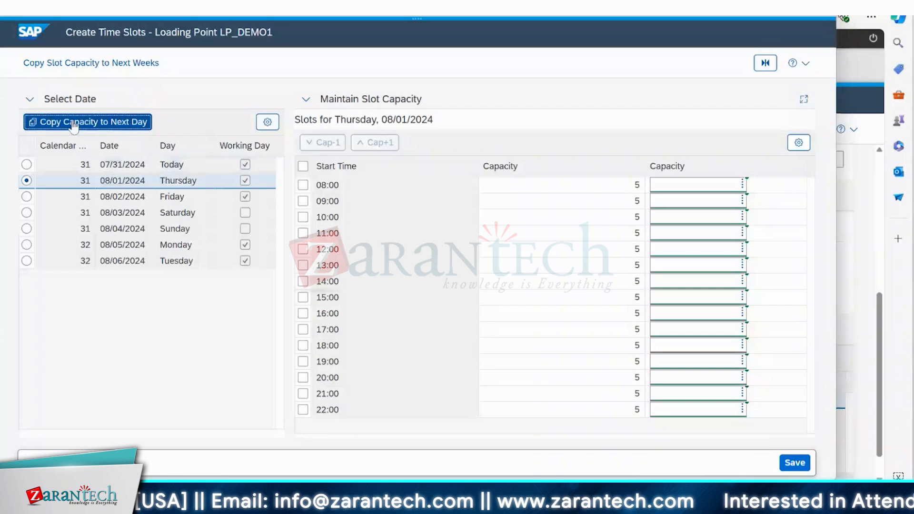
left_click(74, 124)
left_click(74, 124)
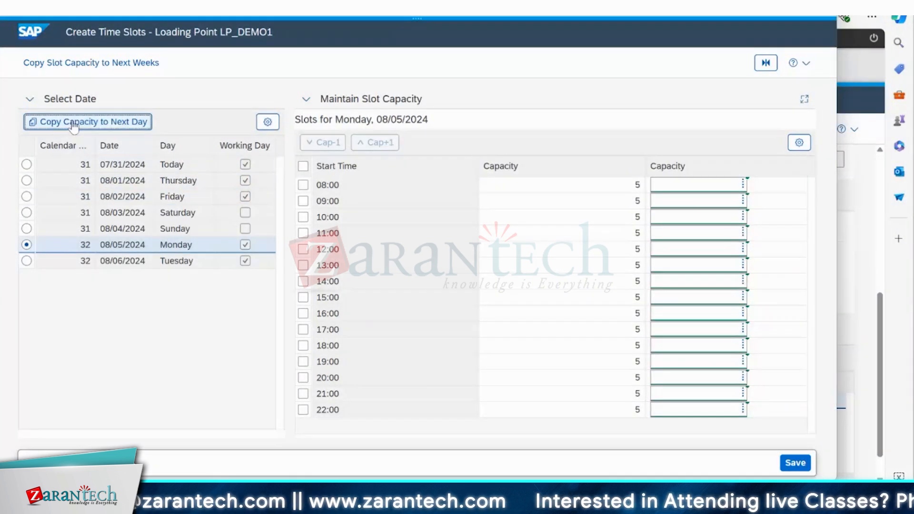
left_click(74, 125)
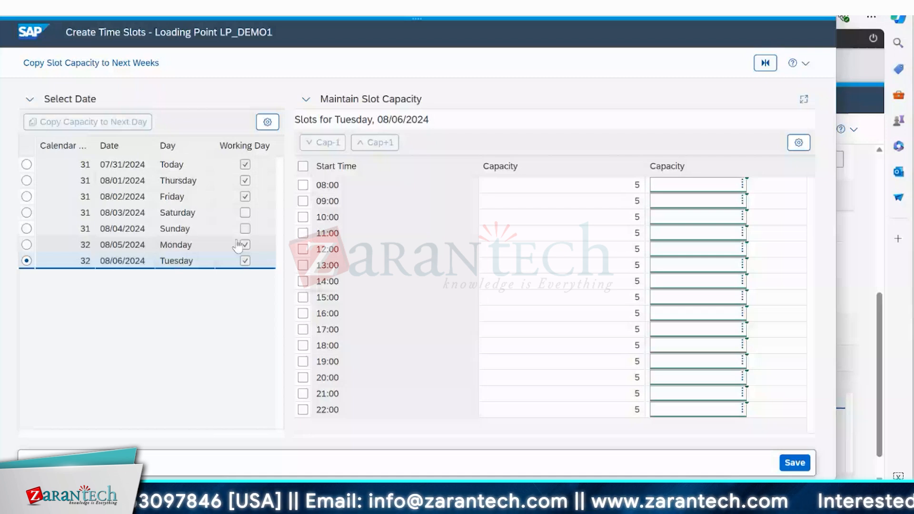
left_click(794, 464)
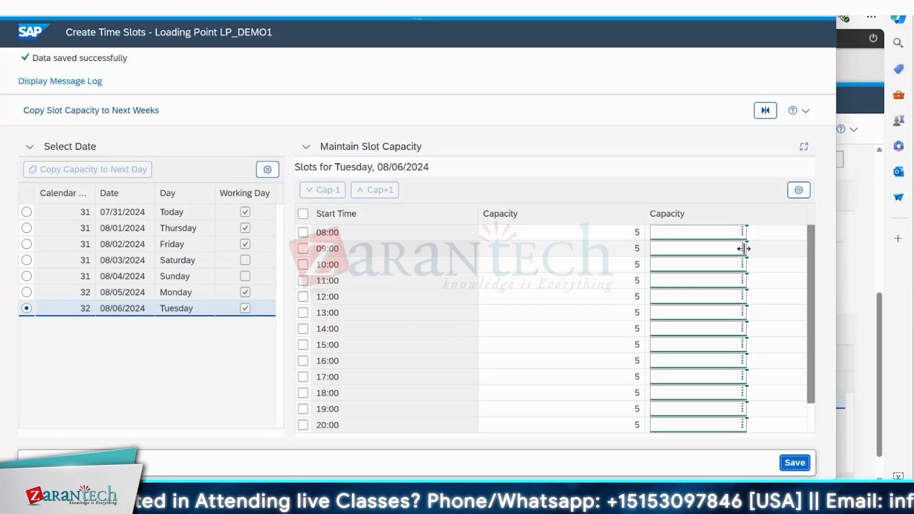
left_click(825, 5)
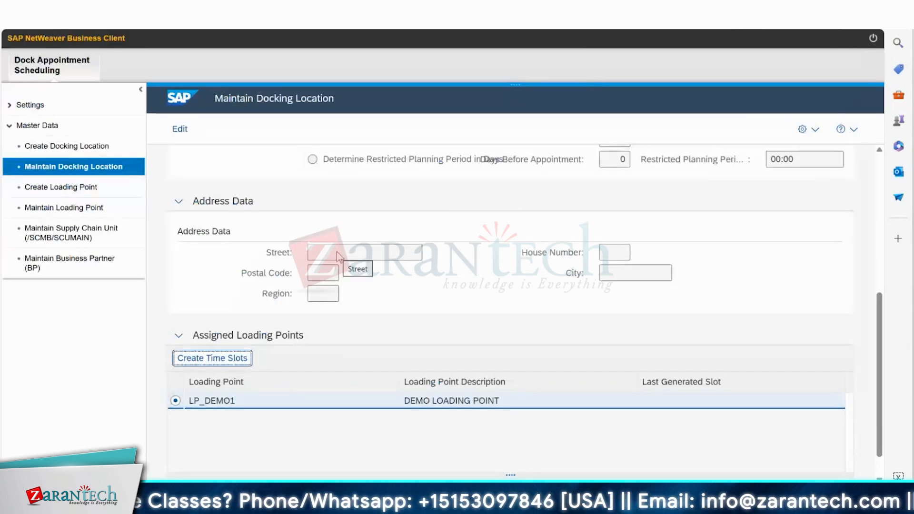
Try to open the Integration Settings for Dock Appointment Scheduling (/SCWM/DSINT) from the Settings area.
left_click(6, 131)
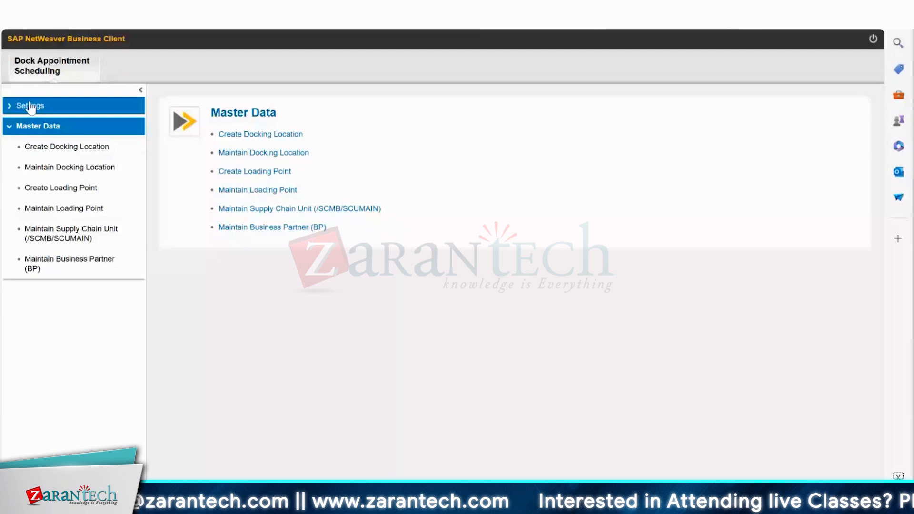
left_click(13, 108)
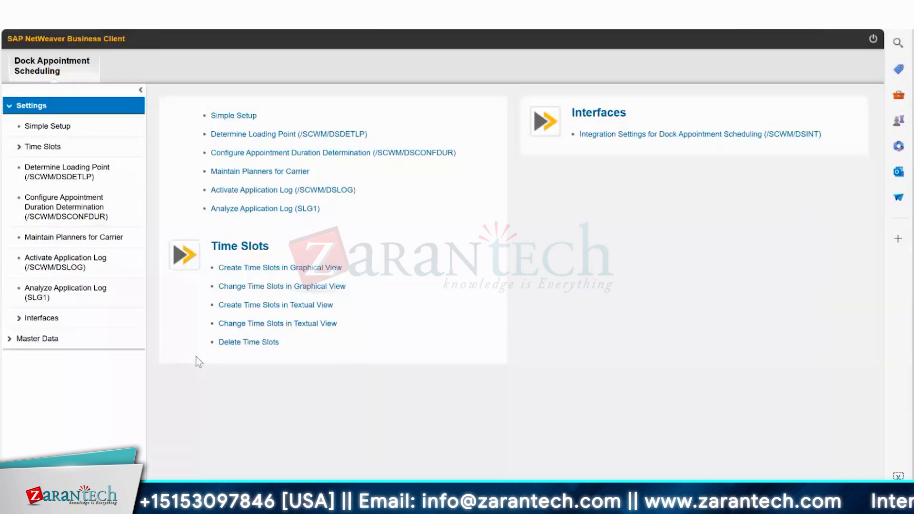
left_click(632, 135)
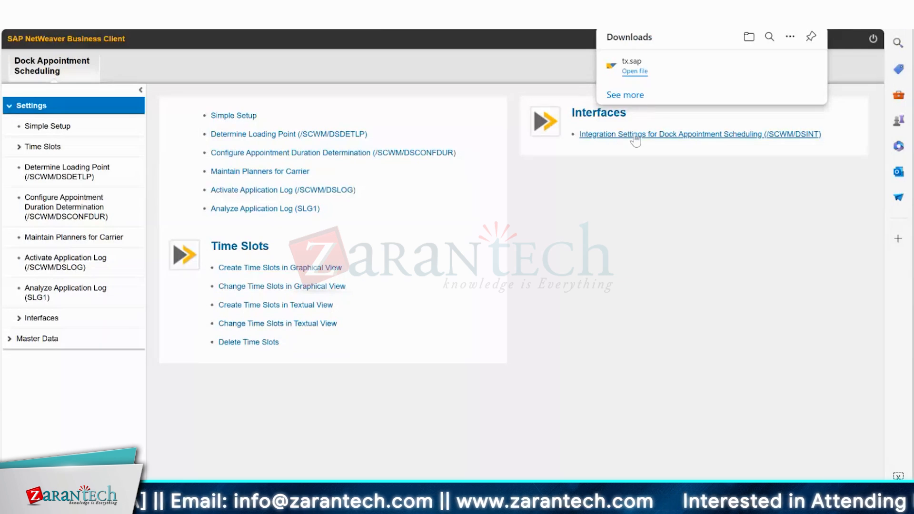
left_click(632, 137)
left_click(635, 71)
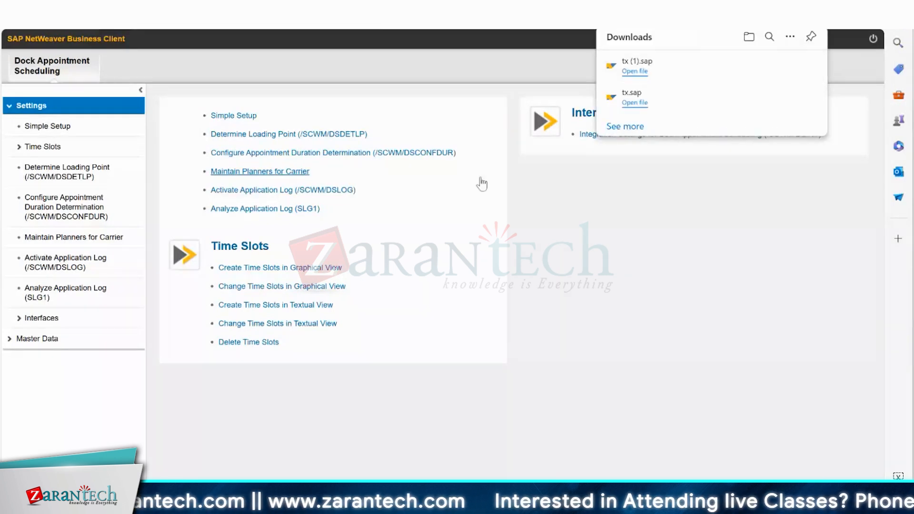
left_click(314, 347)
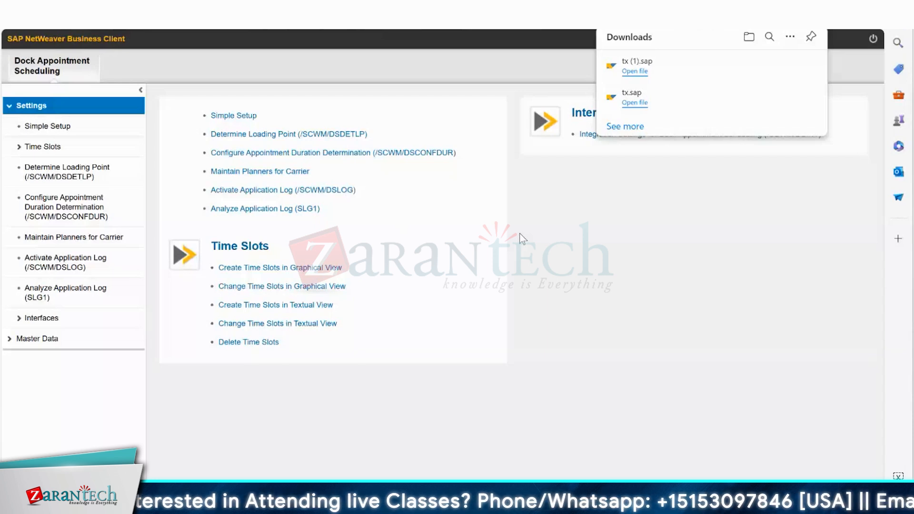
key("alt+Tab")
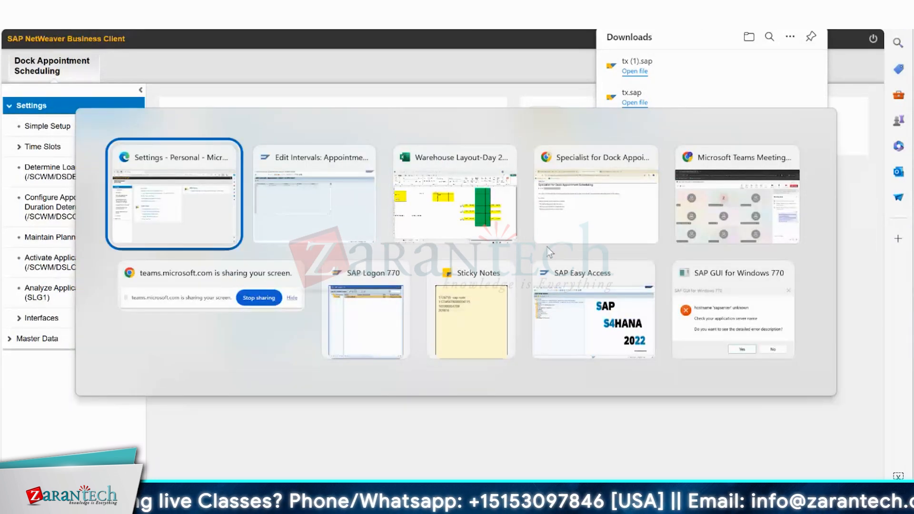
key("alt+Tab")
key("alt+Tab")
key("alt+Tab")
key("alt+Tab")
key("alt+Tab")
key("alt+Tab")
key("alt+Tab")
key("alt+Tab")
key("alt+Tab")
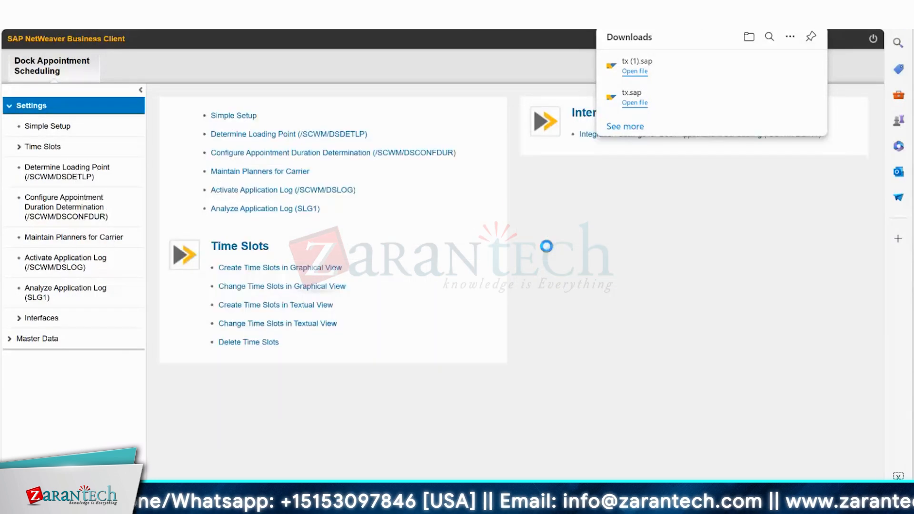
left_click(532, 325)
Try to run the downloaded tx.sap shortcut, allowing the logon with the decision remembered, and dismiss the SAP Logon window.
left_click(634, 103)
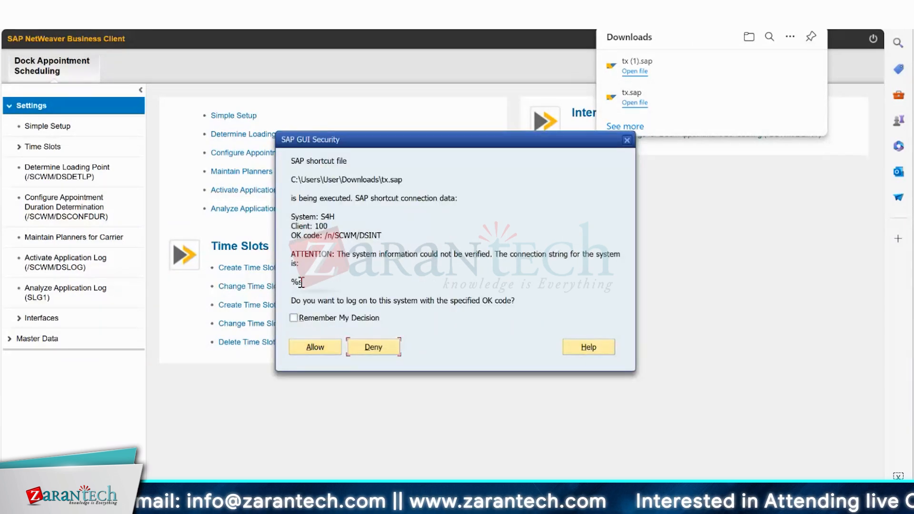
left_click(294, 318)
left_click(314, 347)
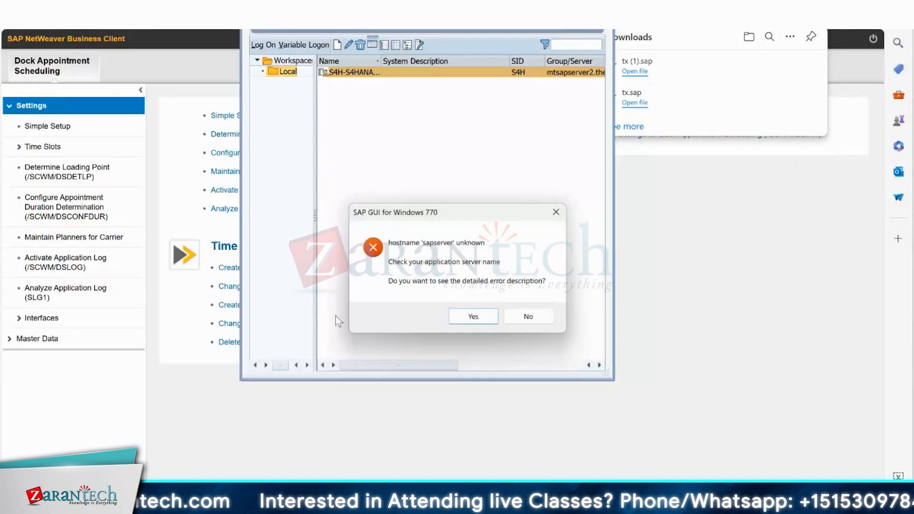
left_click(513, 321)
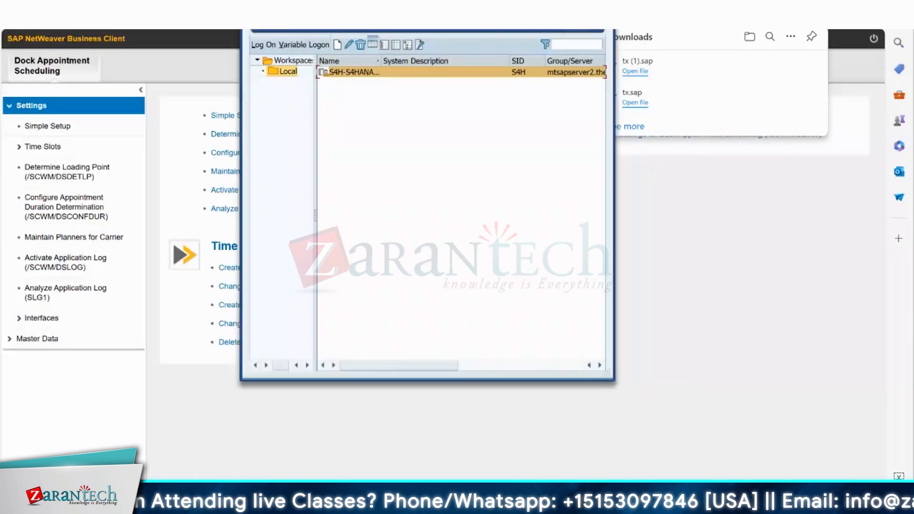
left_click(565, 30)
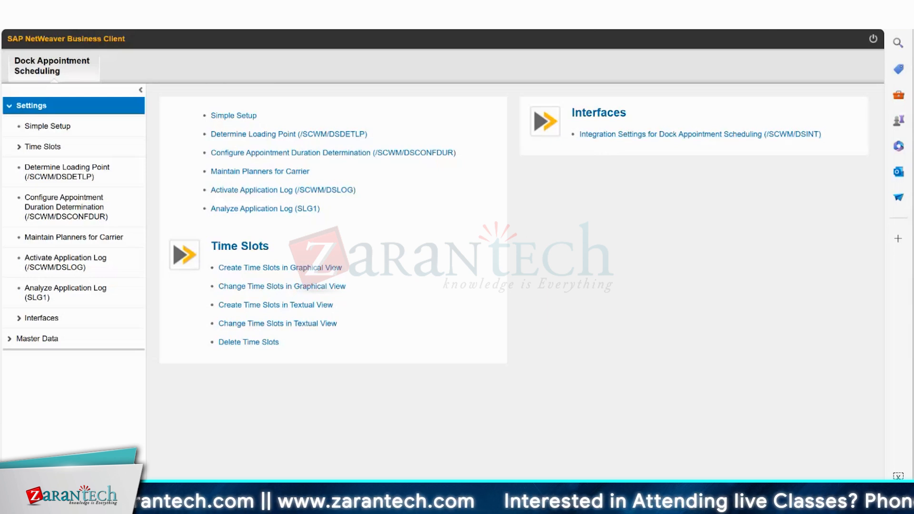
Review the Master Data and Settings entries of Dock Appointment Scheduling, including the time slot and interface functions.
left_click(37, 339)
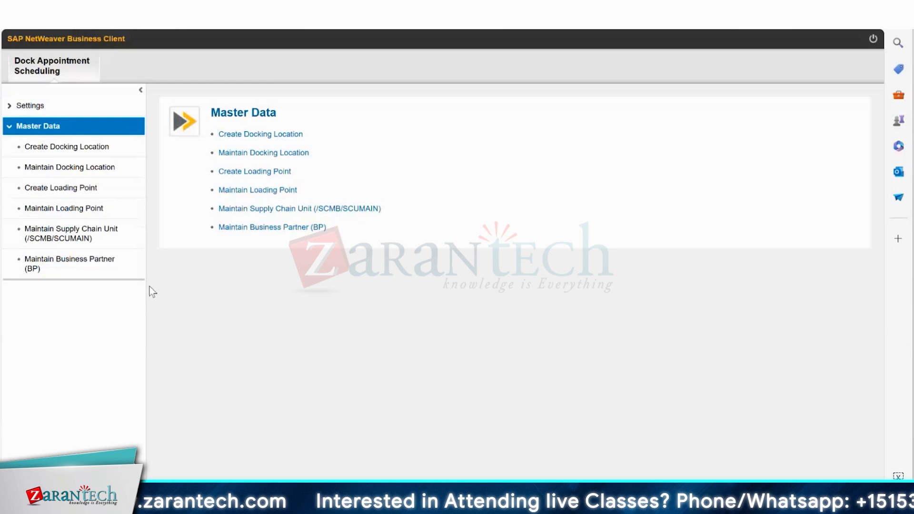
left_click(42, 110)
left_click(19, 319)
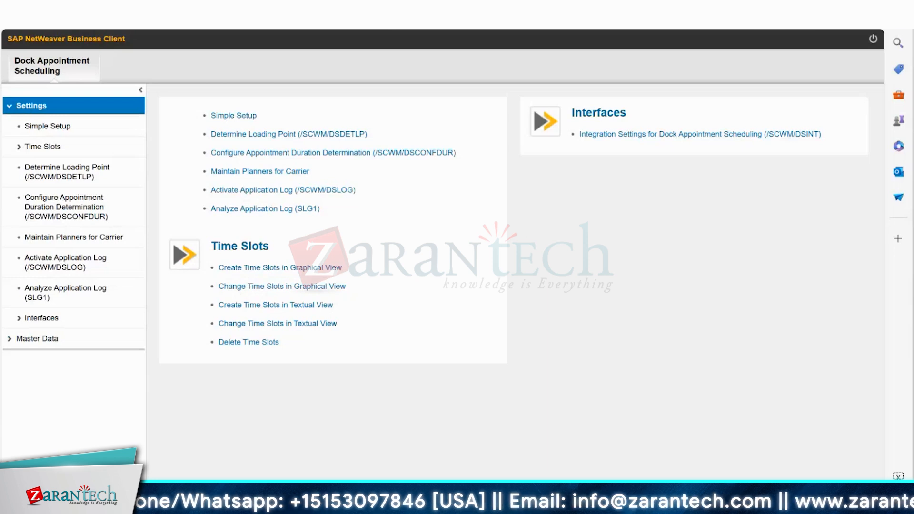
left_click(37, 338)
left_click(70, 167)
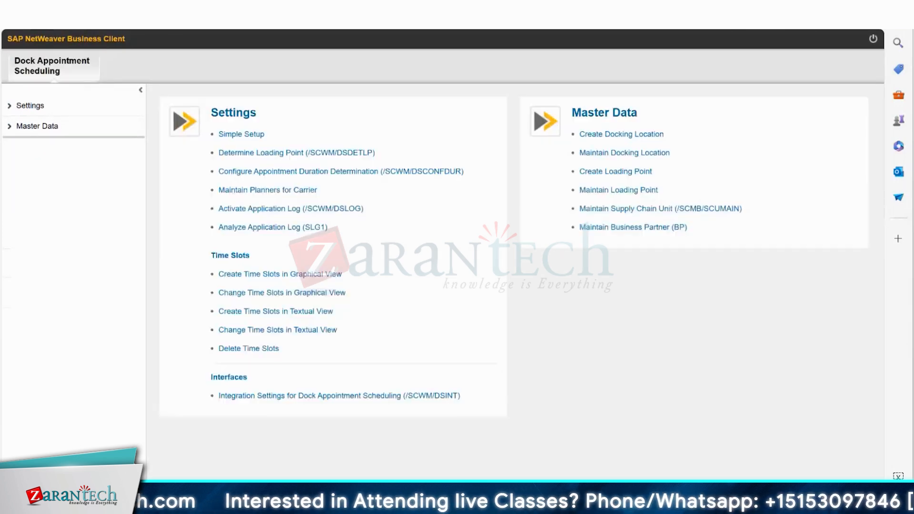
mouse_move(545, 504)
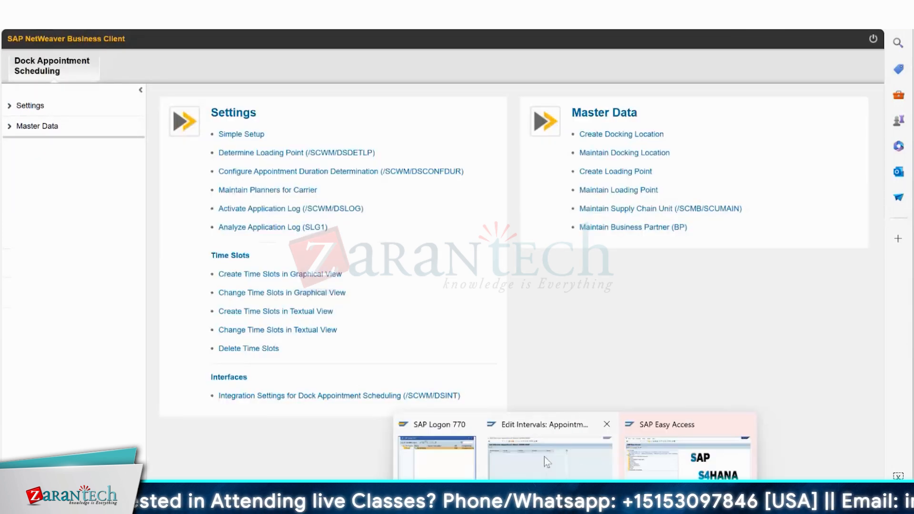
Check the open SAP GUI window, then open the other NetWeaver Business Client role and expand its Dock Appointment Scheduling settings.
left_click(544, 456)
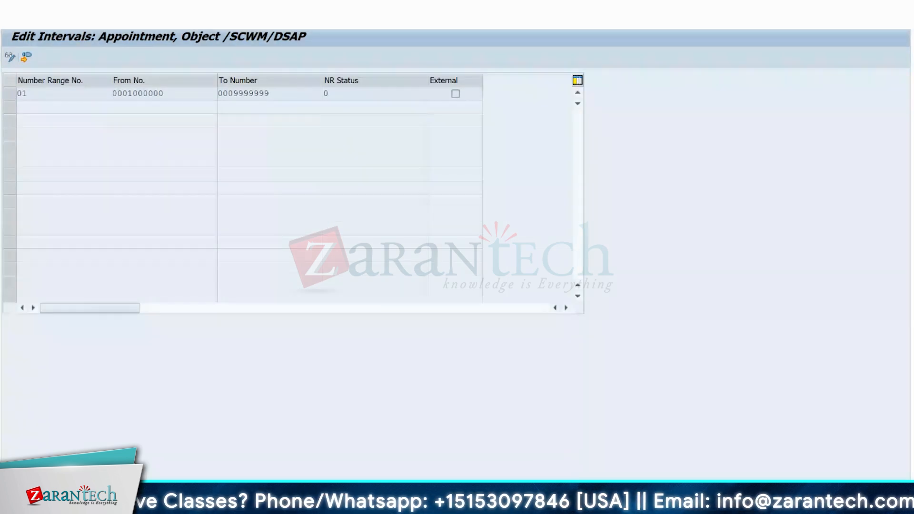
left_click(314, 284)
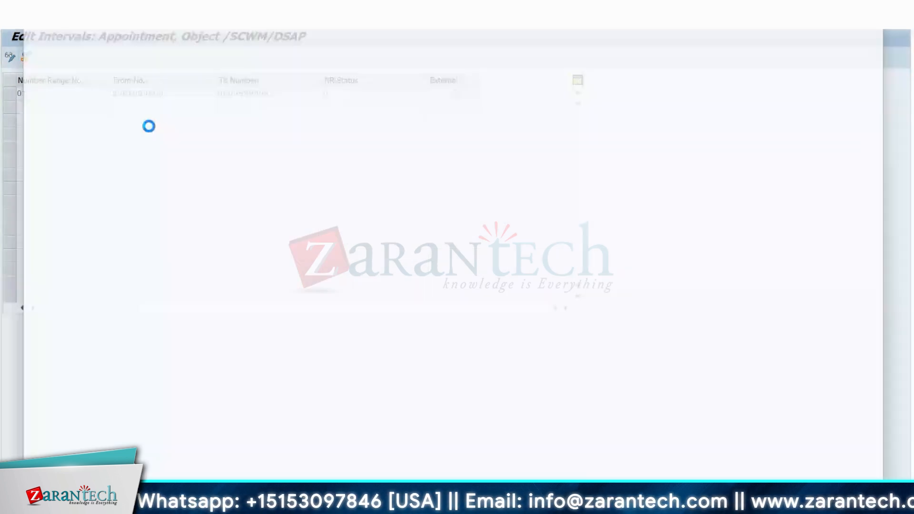
left_click(97, 98)
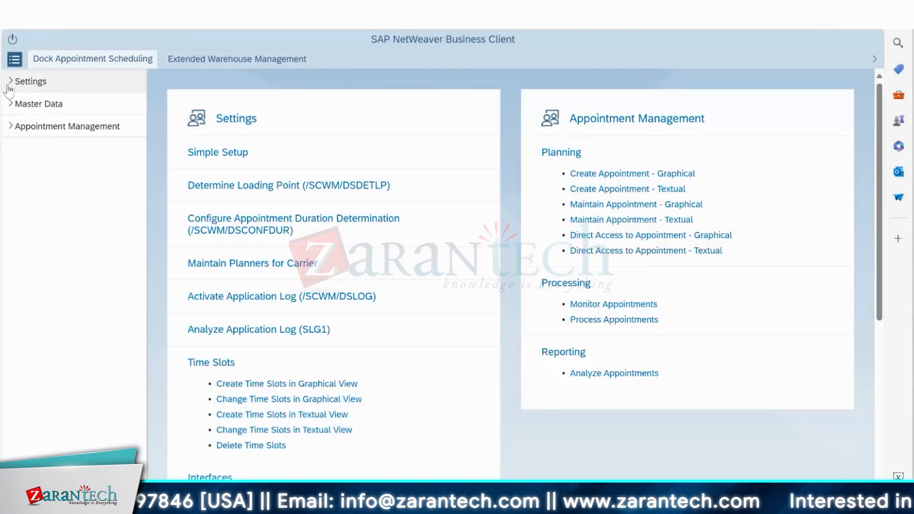
left_click(11, 81)
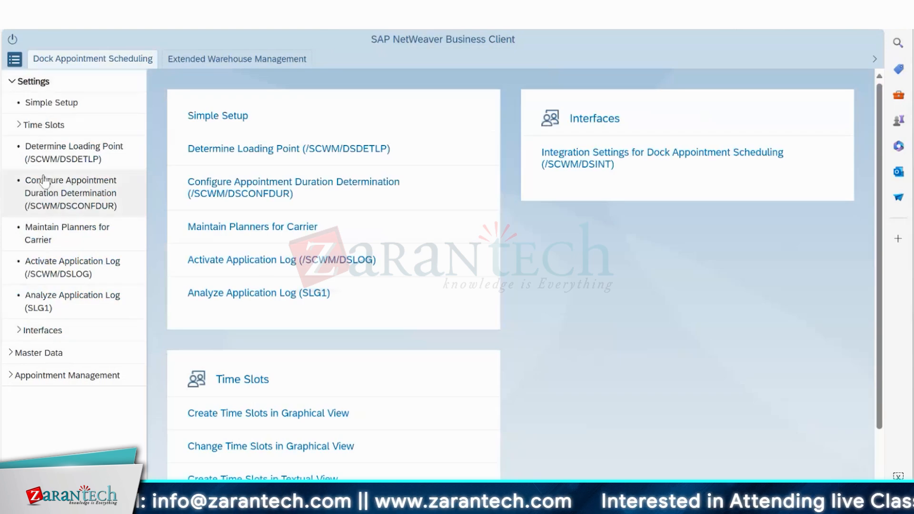
Find the dock appointment functions within Extended Warehouse Management's Settings and try to open Determine Loading Point (/SCWM/DSDETLP).
left_click(237, 58)
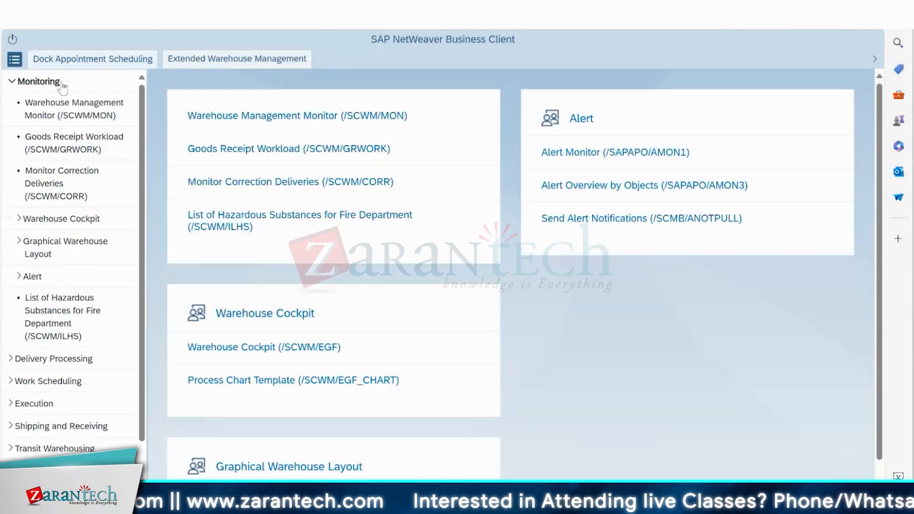
left_click_drag(142, 143, 140, 377)
left_click(12, 483)
left_click(20, 403)
left_click_drag(136, 200, 132, 432)
left_click(25, 387)
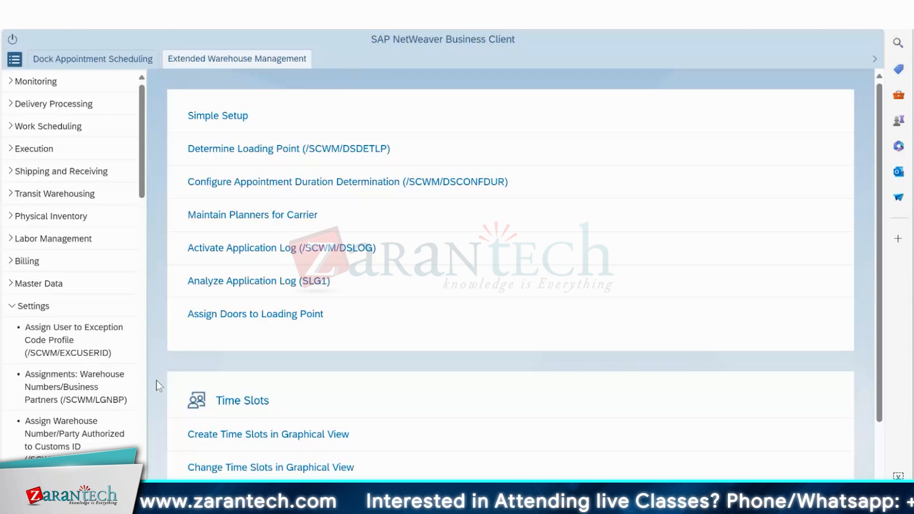
left_click(247, 151)
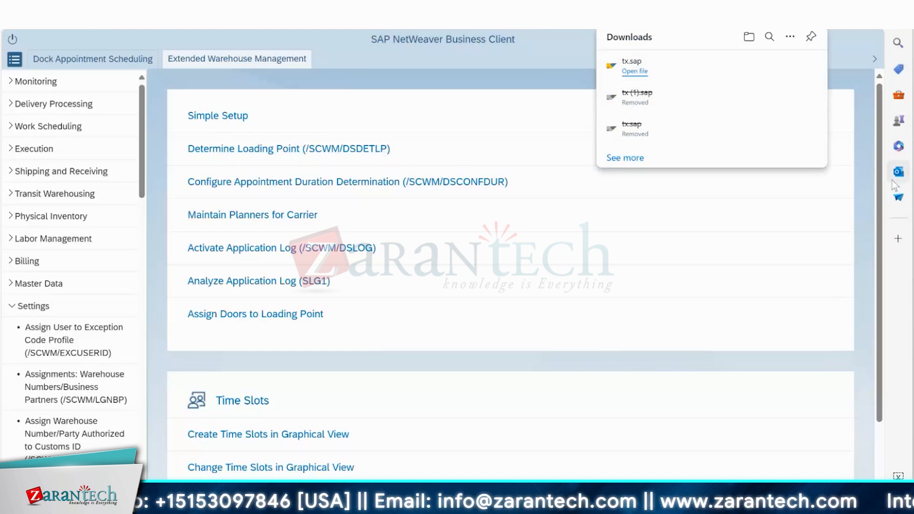
scroll(882, 214, "down", 3)
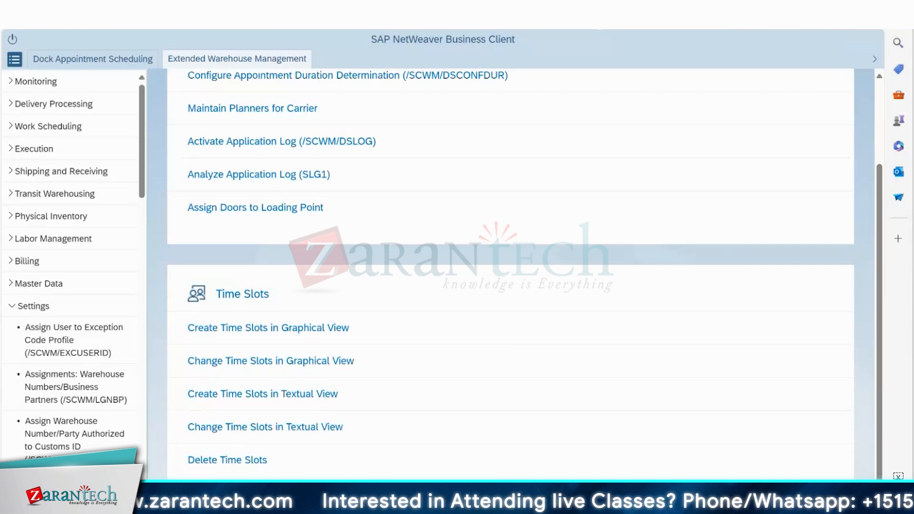
Switch to the Excel workbook, go to a blank sheet, and enter YARD in cell A1.
left_click(305, 498)
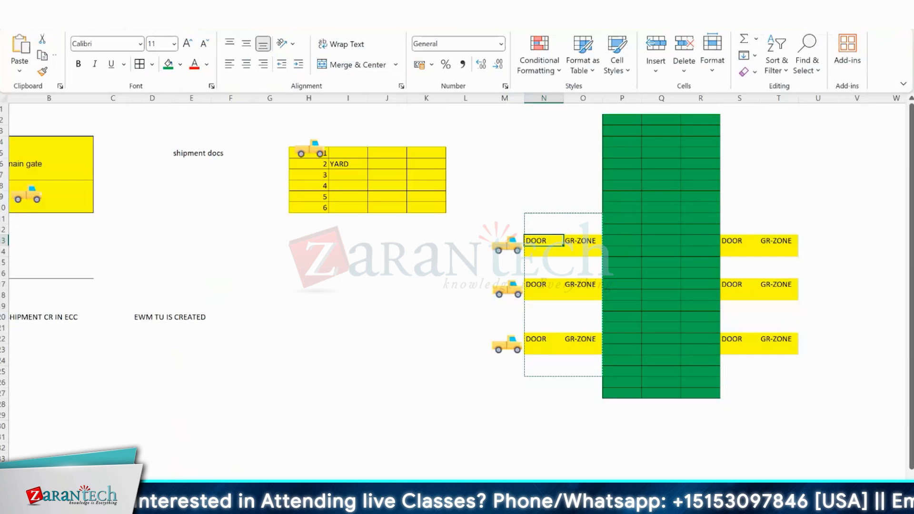
left_click(281, 485)
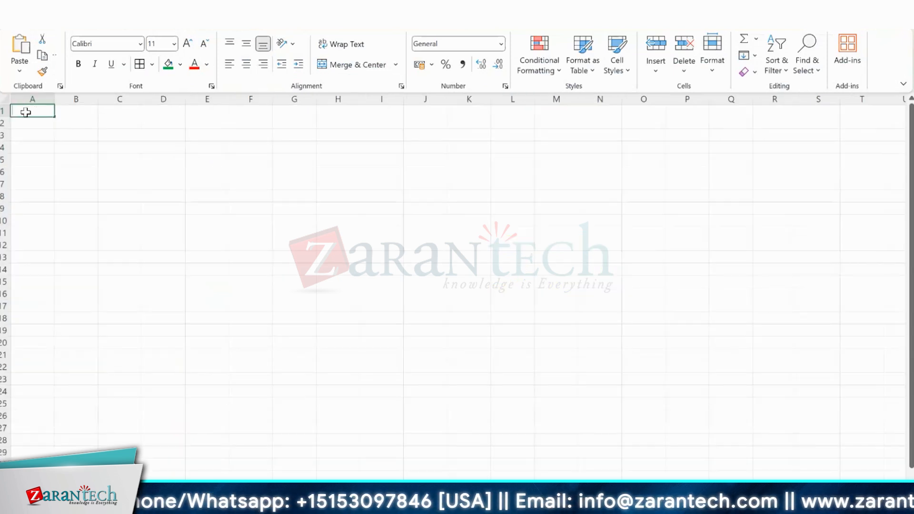
type("YARD")
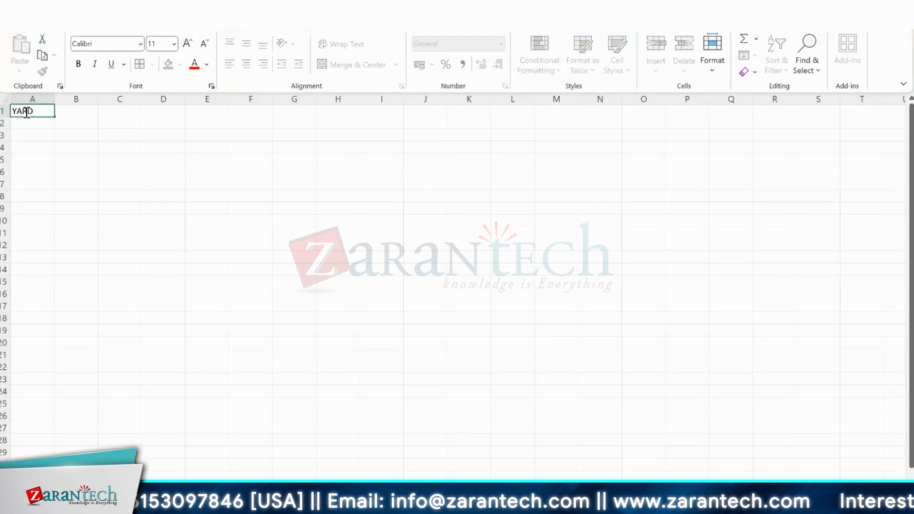
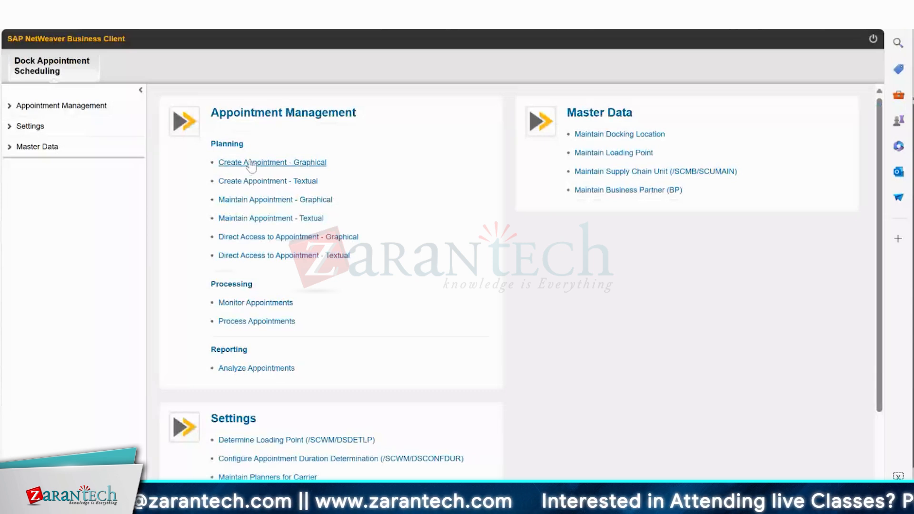
Start creating an appointment in the graphical view and select LP_DEMO1 as the loading point.
left_click(252, 163)
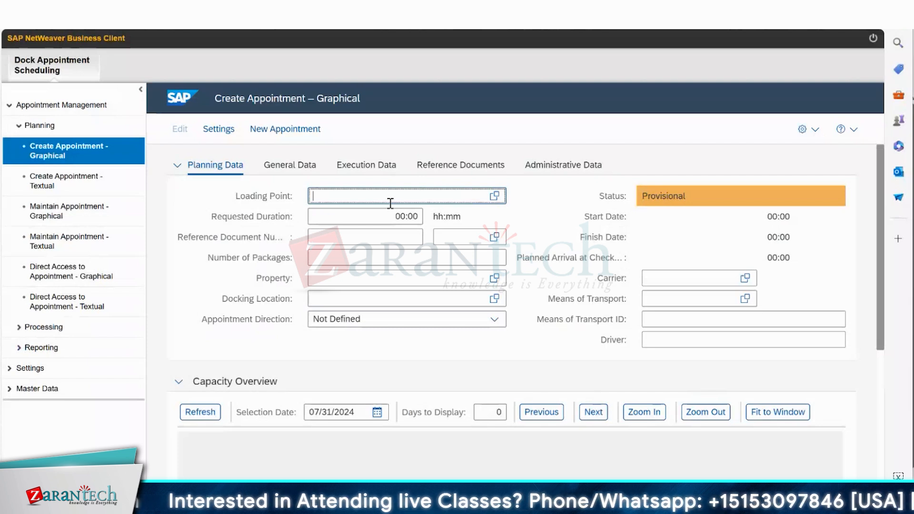
left_click(494, 196)
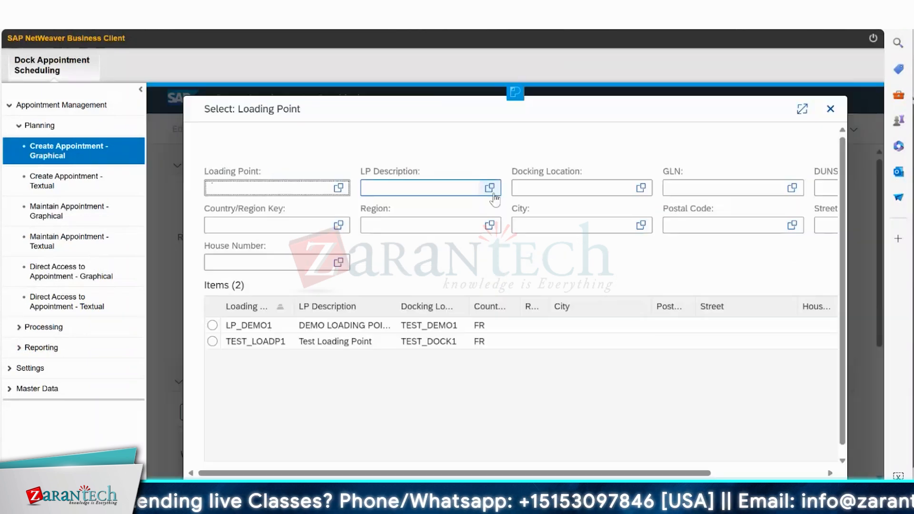
left_click(212, 325)
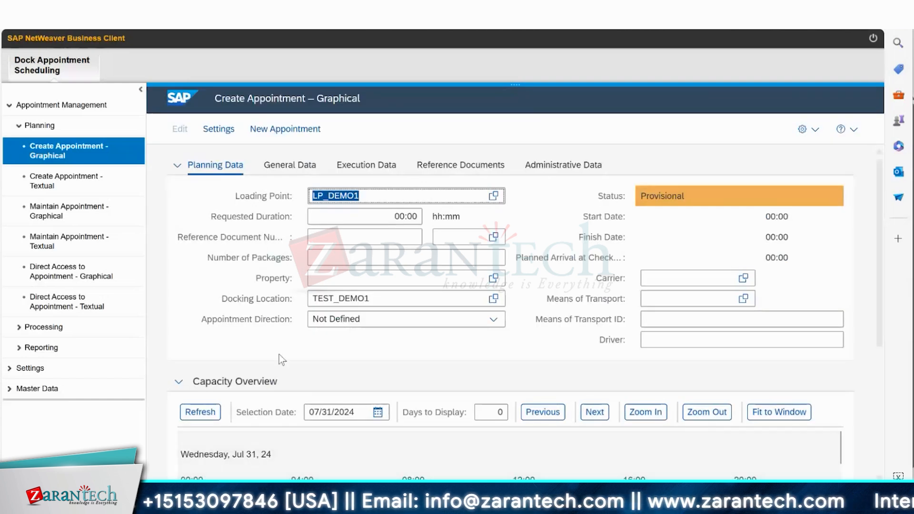
Set the appointment's requested duration to 01:00.
left_click(880, 213)
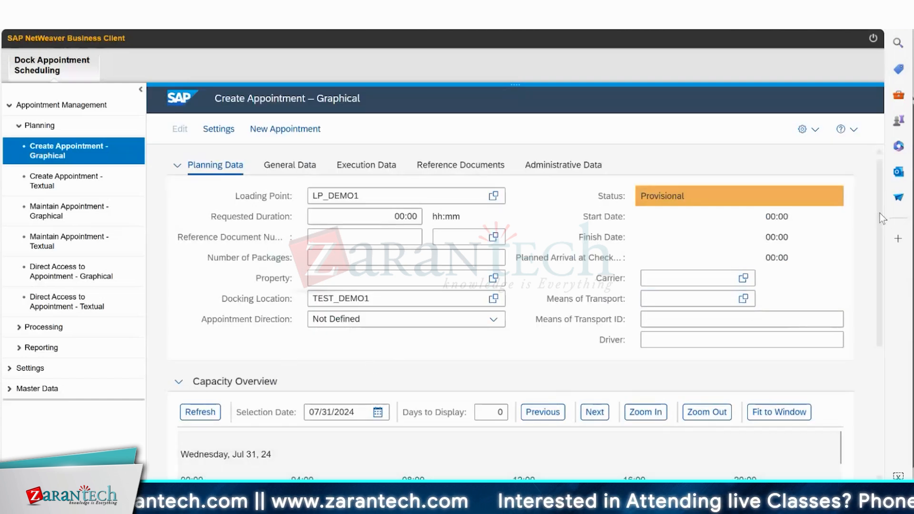
left_click_drag(882, 218, 884, 312)
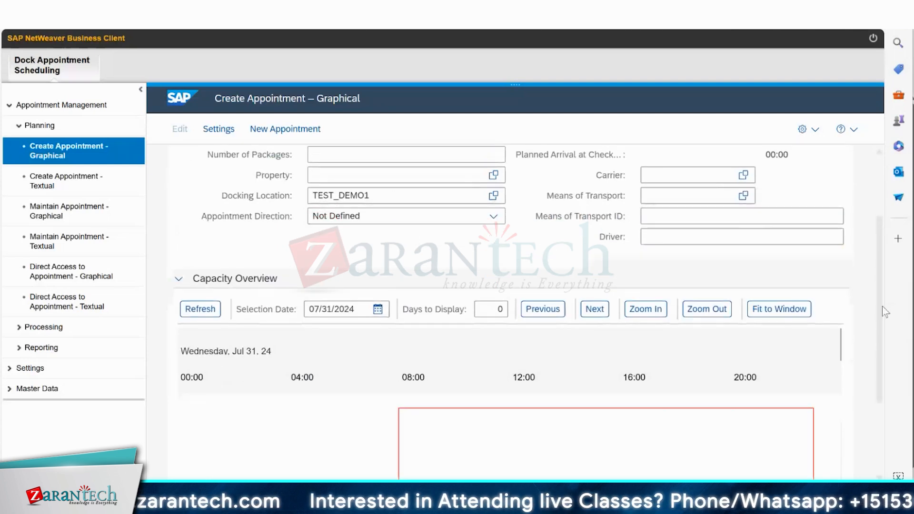
scroll(519, 292, "up", 2)
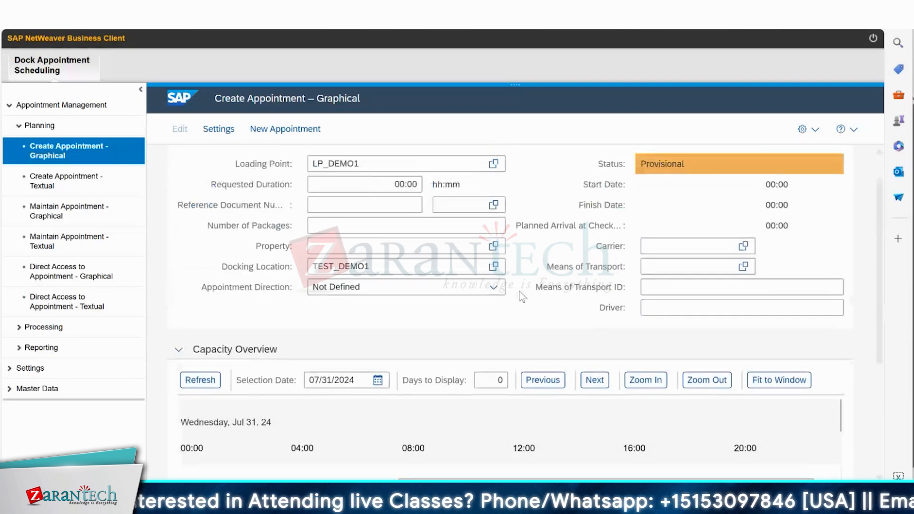
left_click(377, 185)
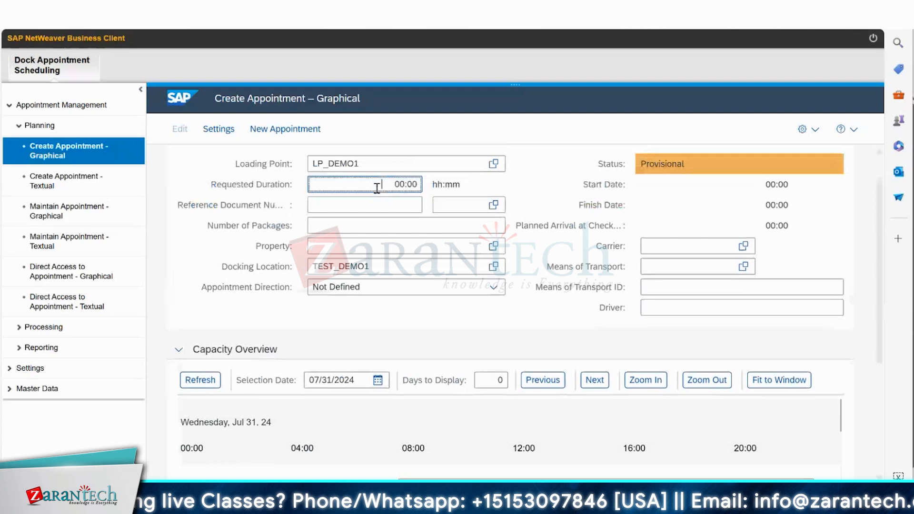
left_click(404, 184)
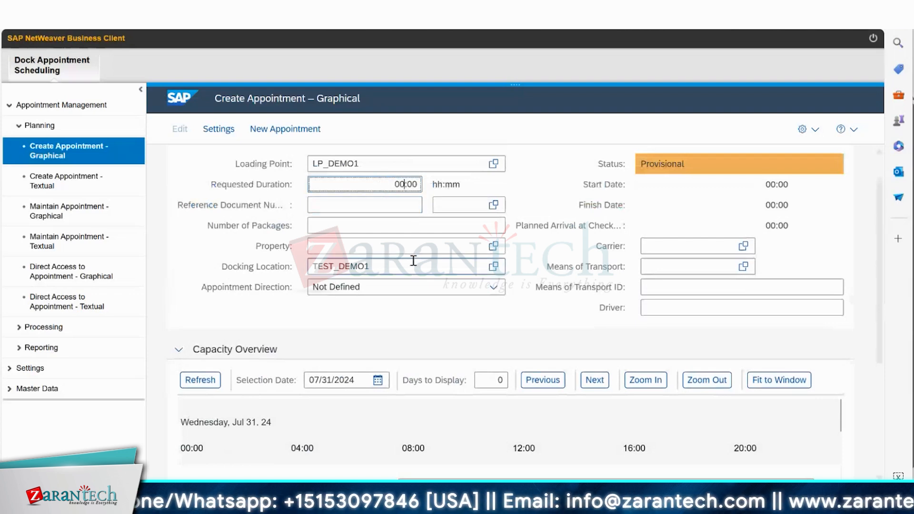
key("BackSpace")
type("1")
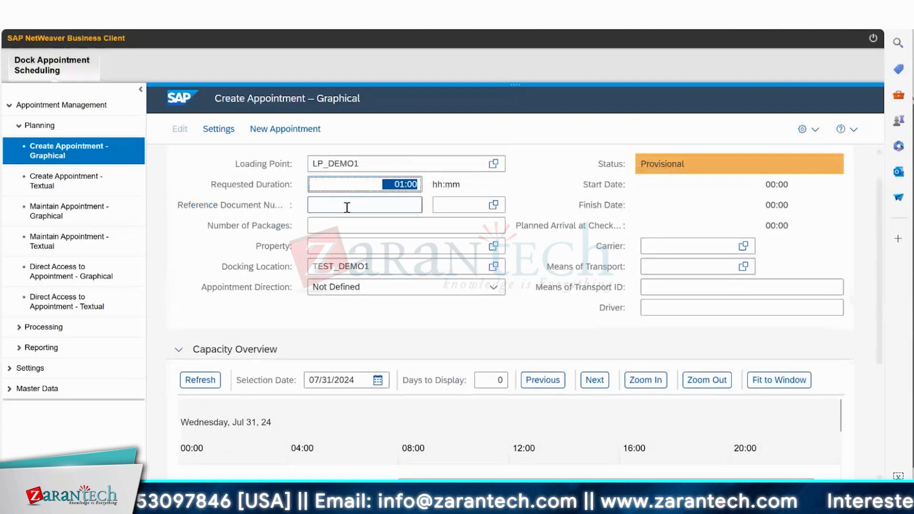
Look up the document categories for the reference document and expand Cross-Process Settings under Extended Warehouse Management in the SAP IMG.
left_click(373, 204)
left_click(494, 206)
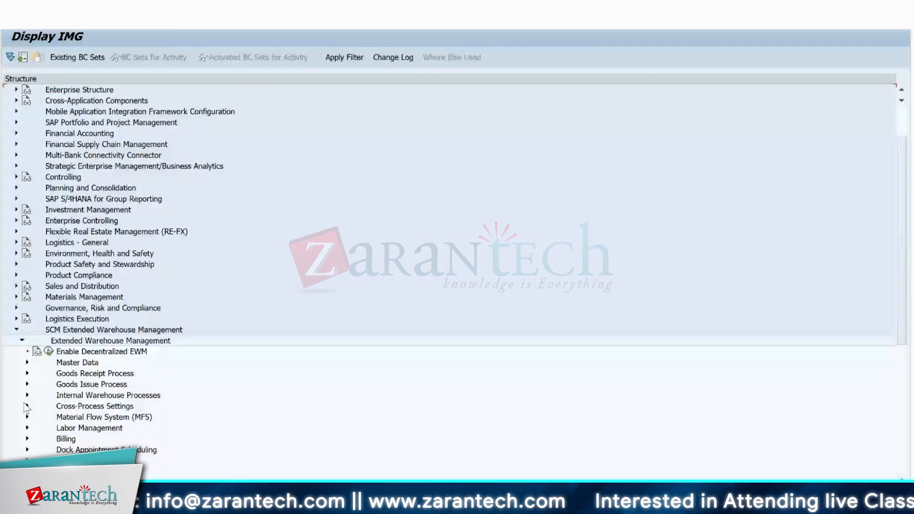
left_click(27, 407)
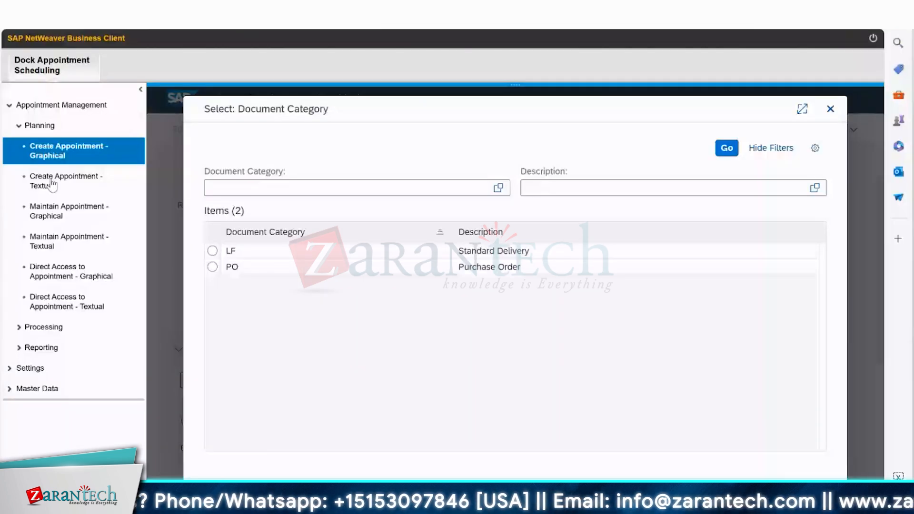
right_click(212, 268)
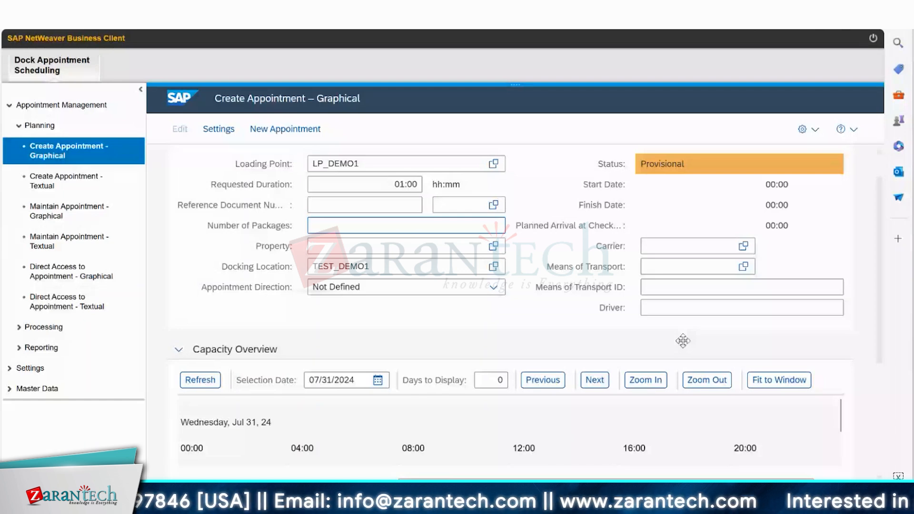
Plan the appointment in the capacity overview at the 08:00 slot on 07/31/2024.
scroll(682, 341, "down", 4)
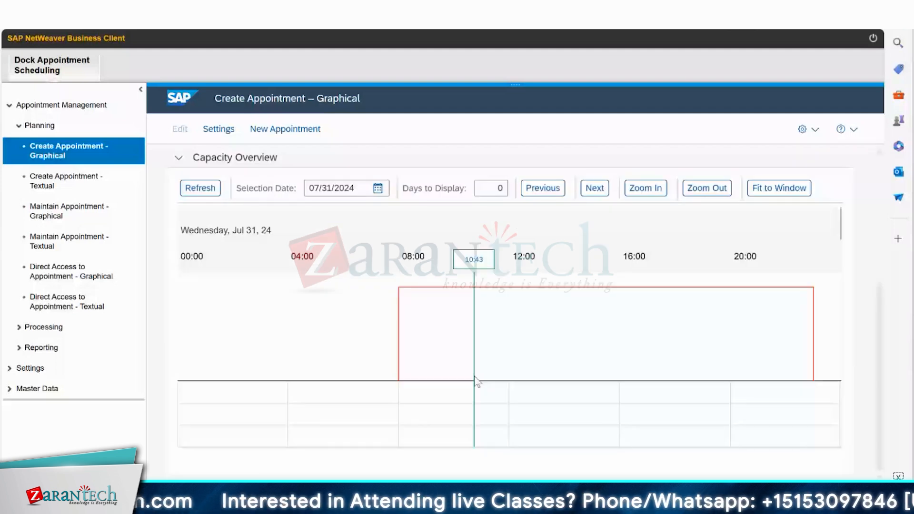
mouse_move(472, 295)
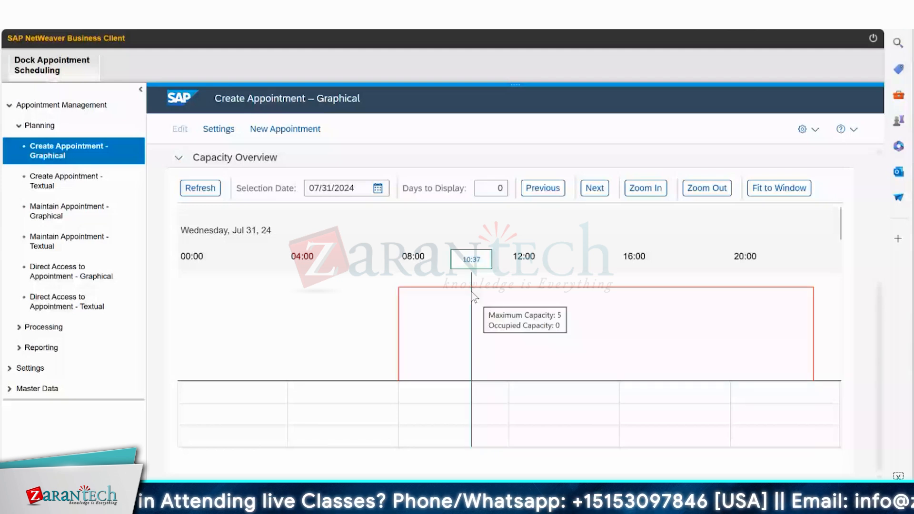
left_click(405, 348)
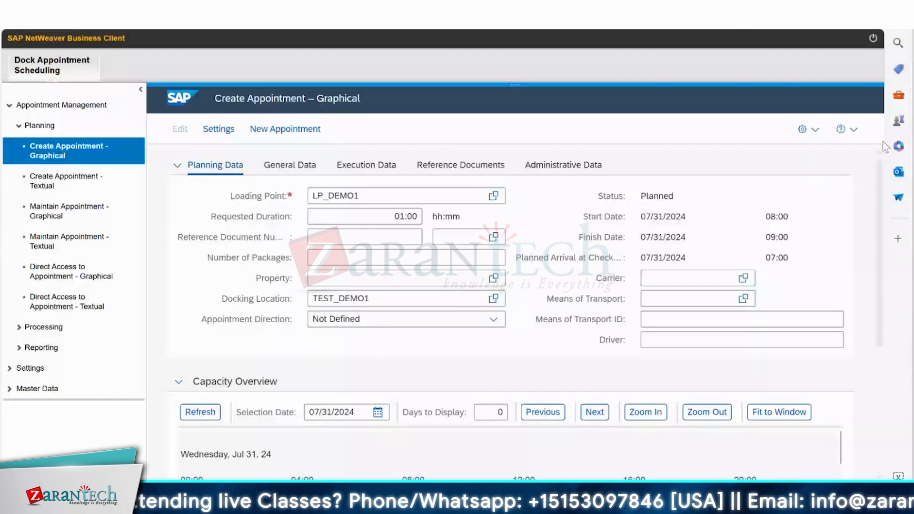
In the general data, set the requested start to 07/31/2024 08:00 and the requested finish to 07/31/2024 09:00.
scroll(883, 142, "down", 1)
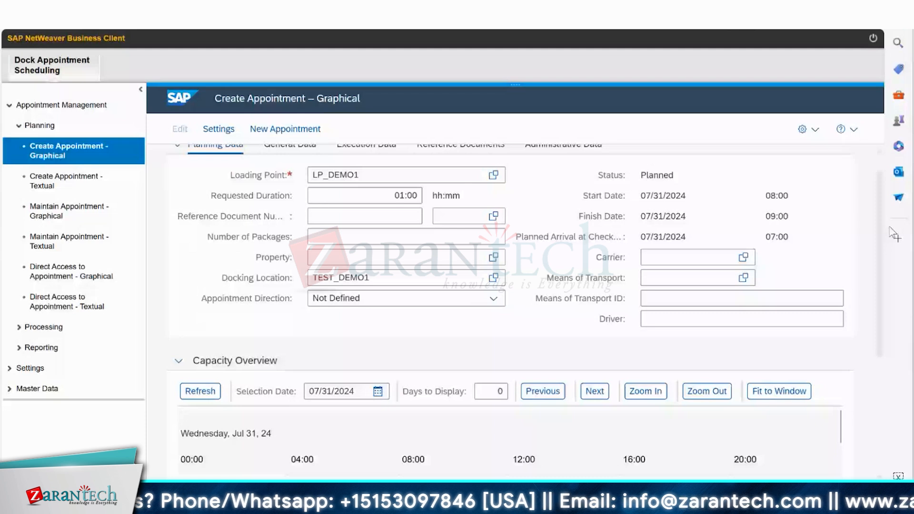
left_click(290, 144)
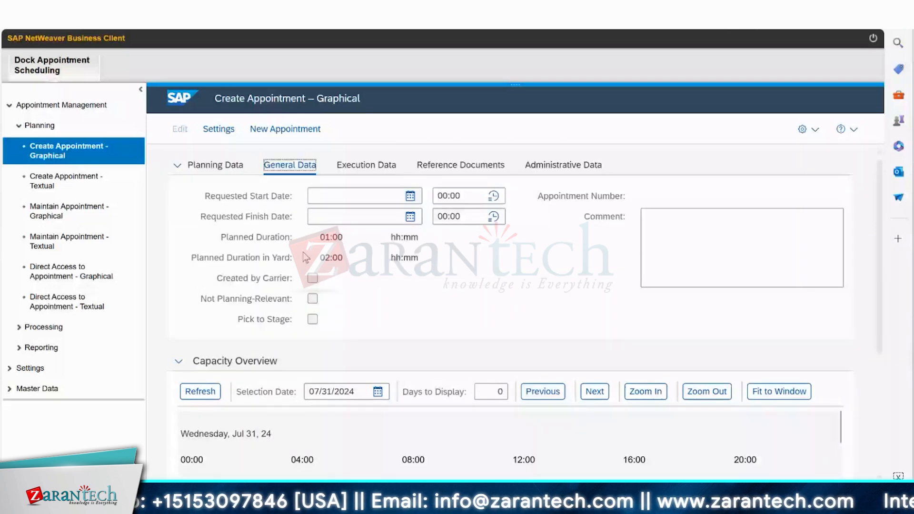
left_click(410, 196)
left_click(381, 339)
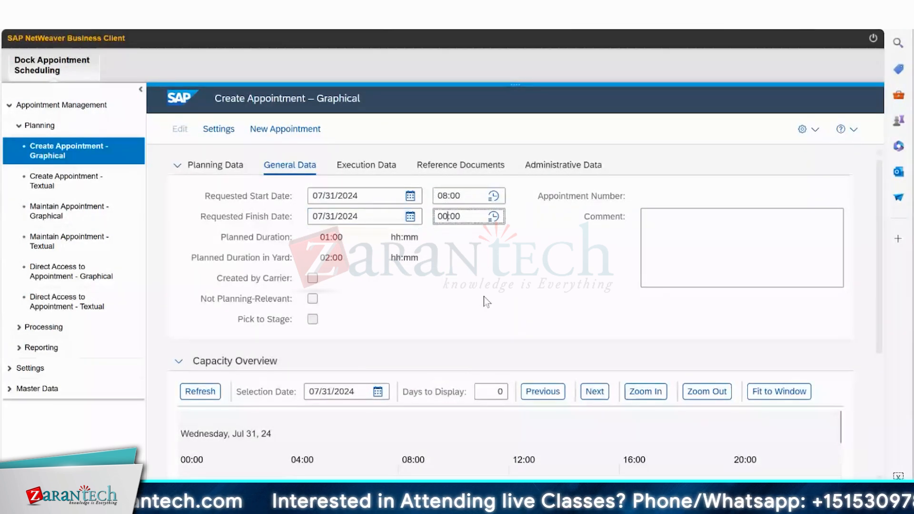
key("BackSpace")
type("9")
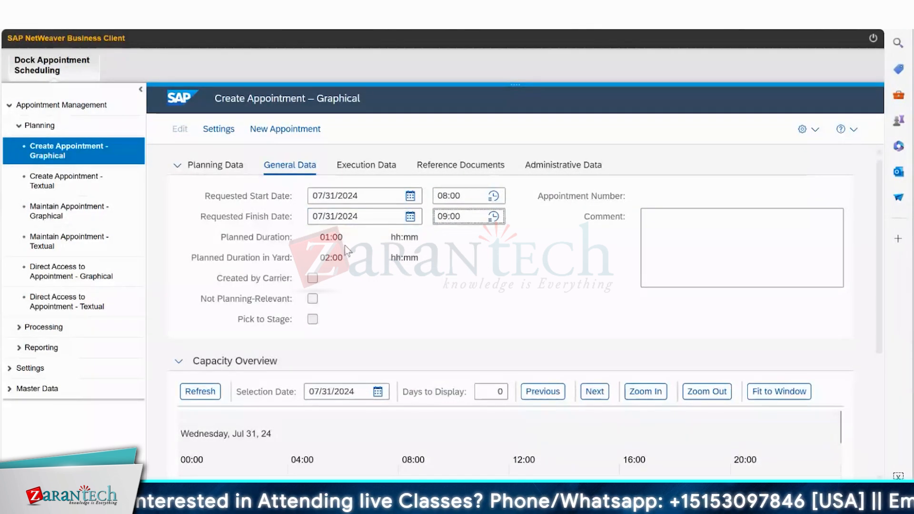
key("Return")
left_click_drag(878, 237, 869, 331)
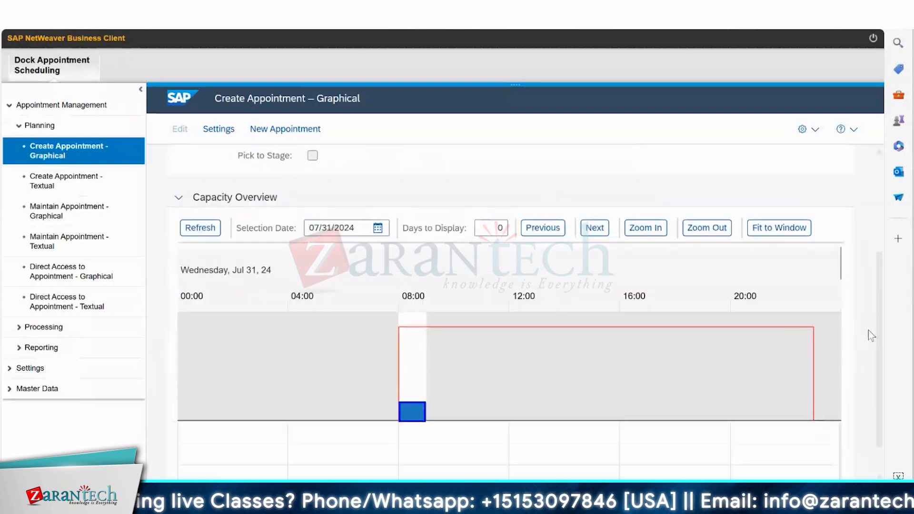
Review the appointment's execution data, reference documents and administrative data, and save the appointment.
left_click(366, 166)
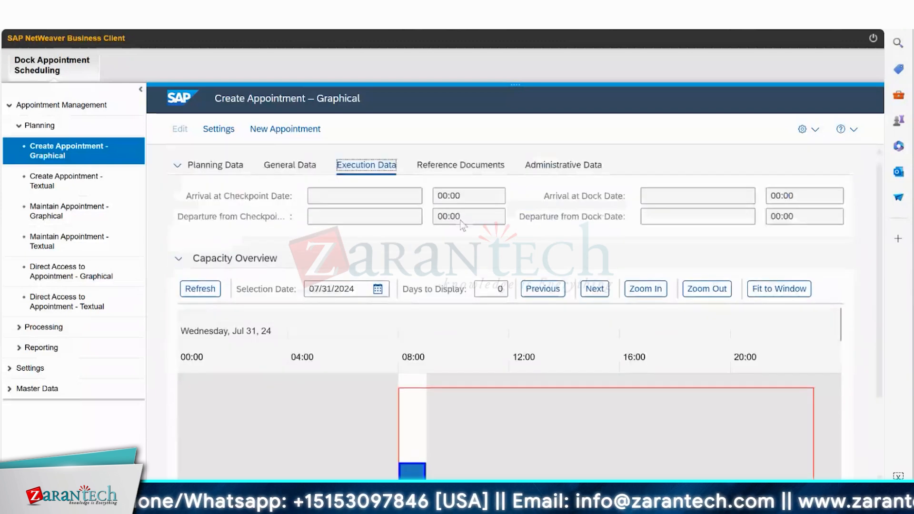
left_click(458, 167)
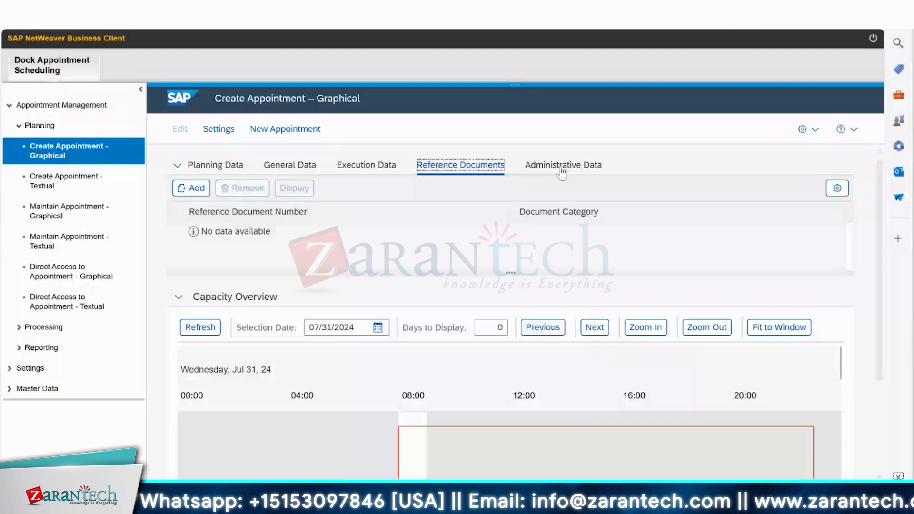
left_click(555, 172)
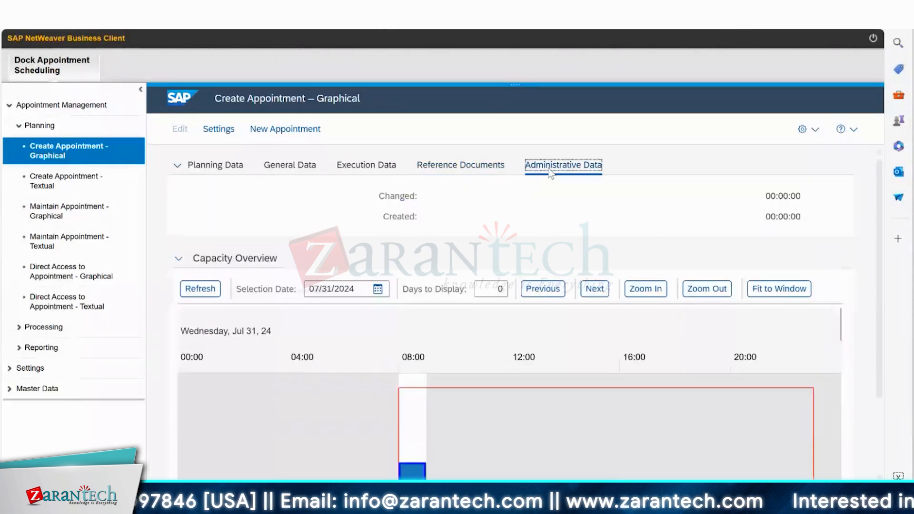
left_click(178, 167)
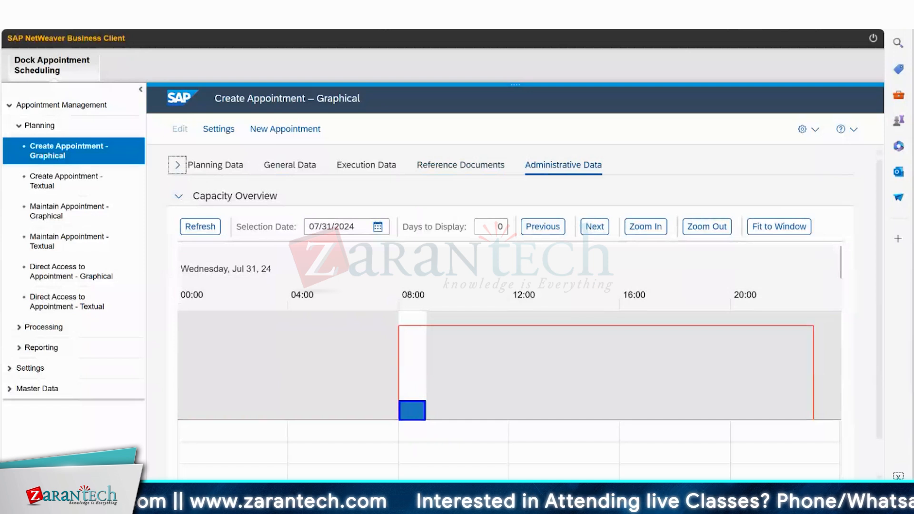
scroll(509, 310, "down", 1)
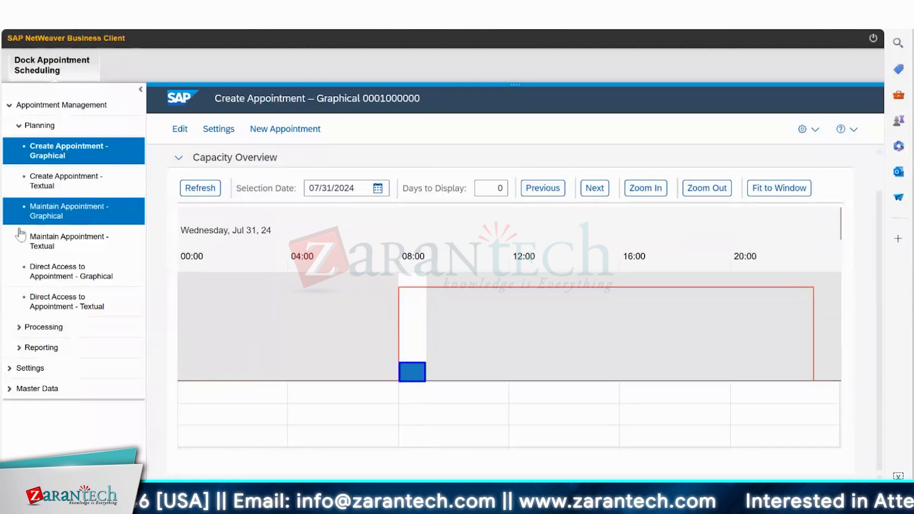
Search the textual appointment maintenance for appointments at docking location TEST_DEMO1 and loading point LP_DEMO1.
left_click(61, 247)
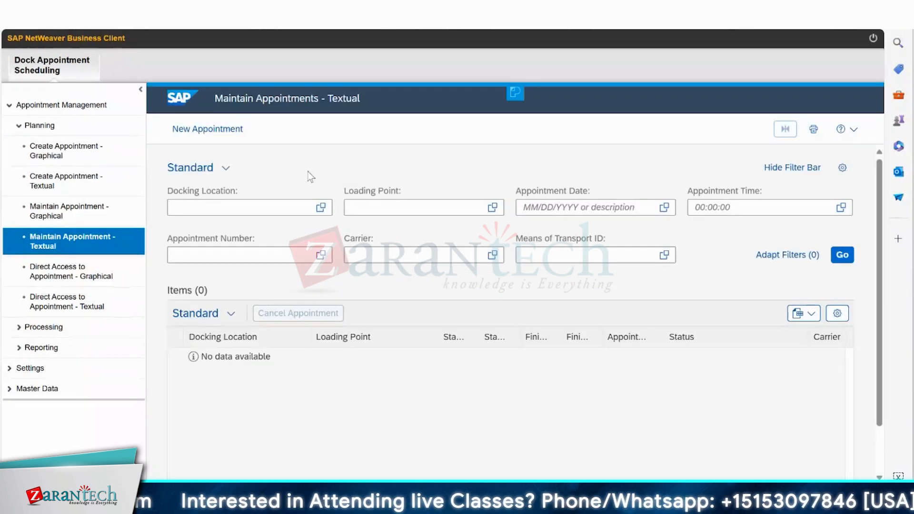
left_click(320, 207)
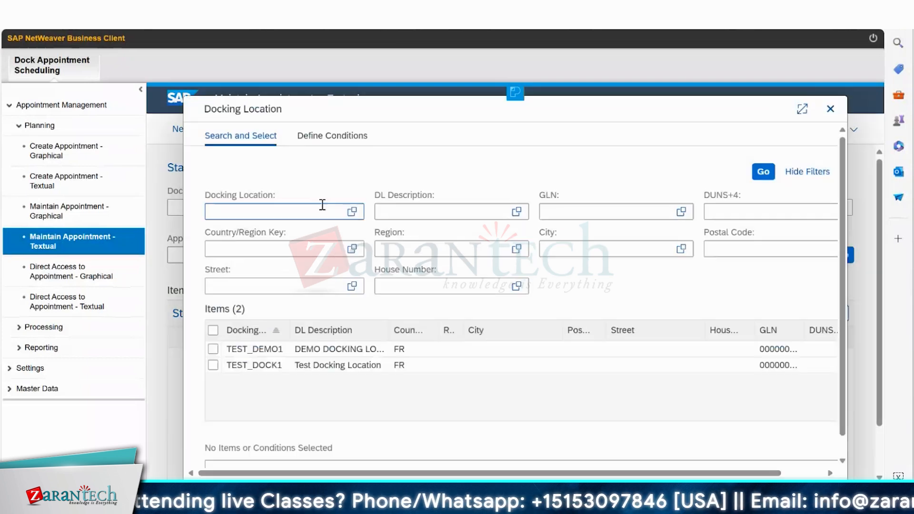
left_click(213, 349)
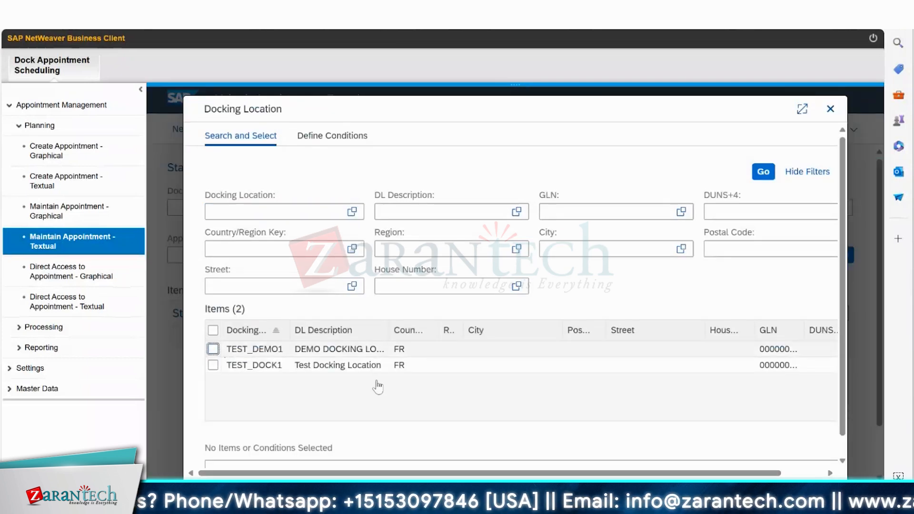
left_click(788, 492)
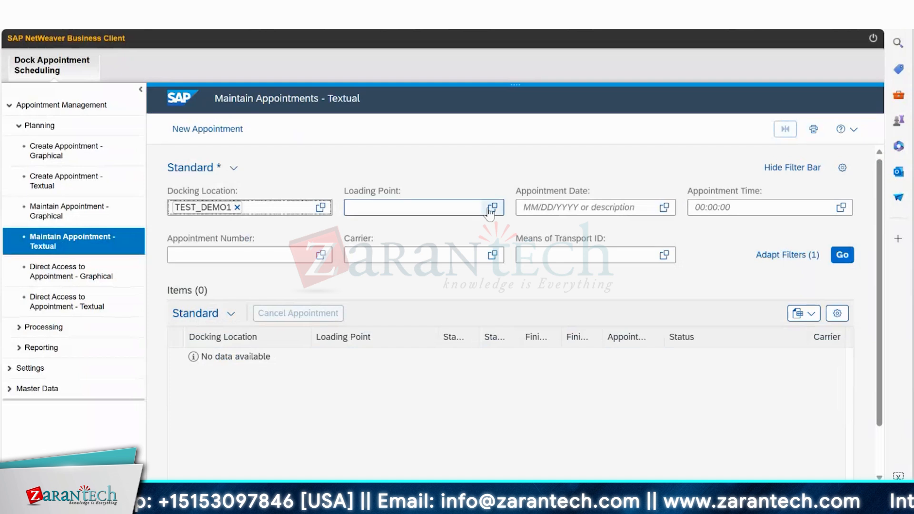
left_click(492, 207)
left_click(212, 349)
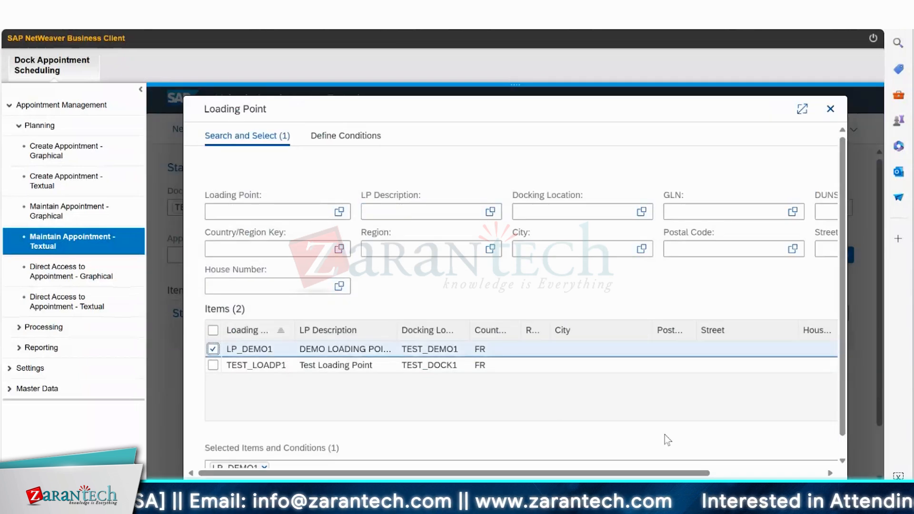
left_click(788, 492)
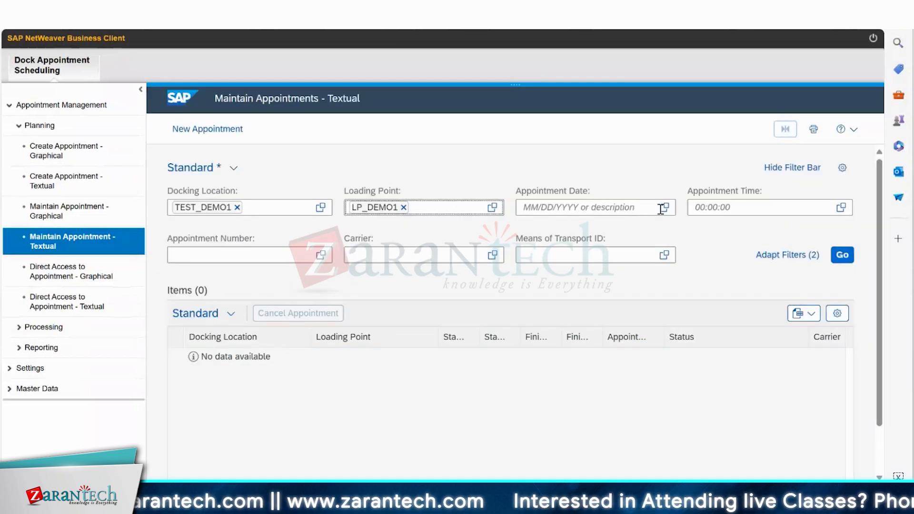
left_click(842, 255)
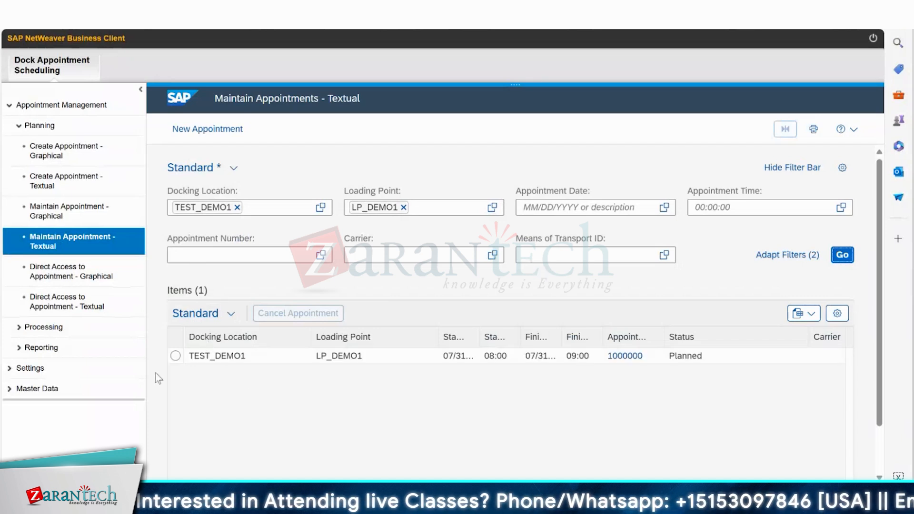
Open the listed appointment, load its capacity overview for 07/31/2024 and widen the capacity column to examine slot usage.
left_click(176, 356)
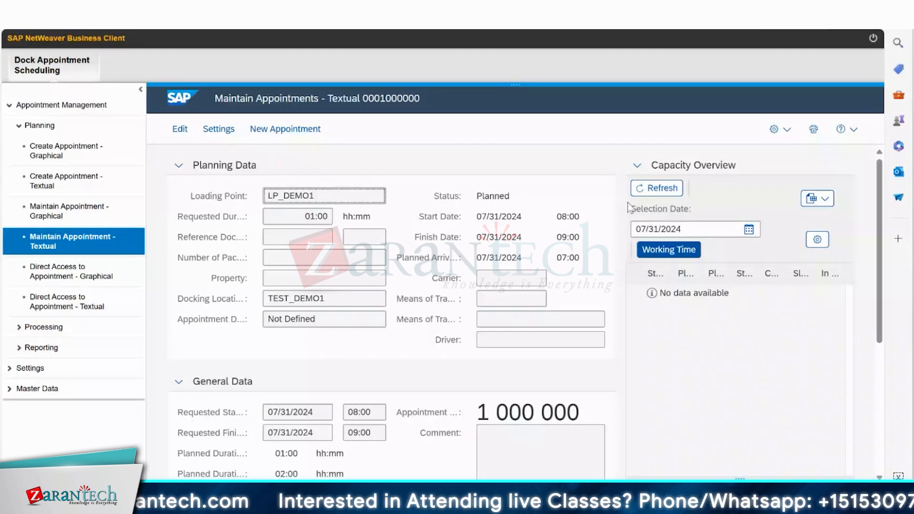
left_click(657, 188)
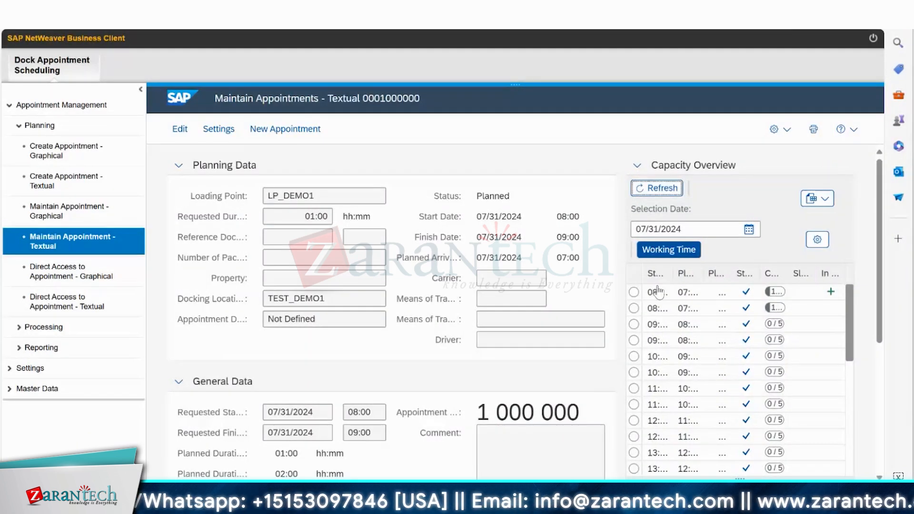
left_click_drag(812, 266, 813, 266)
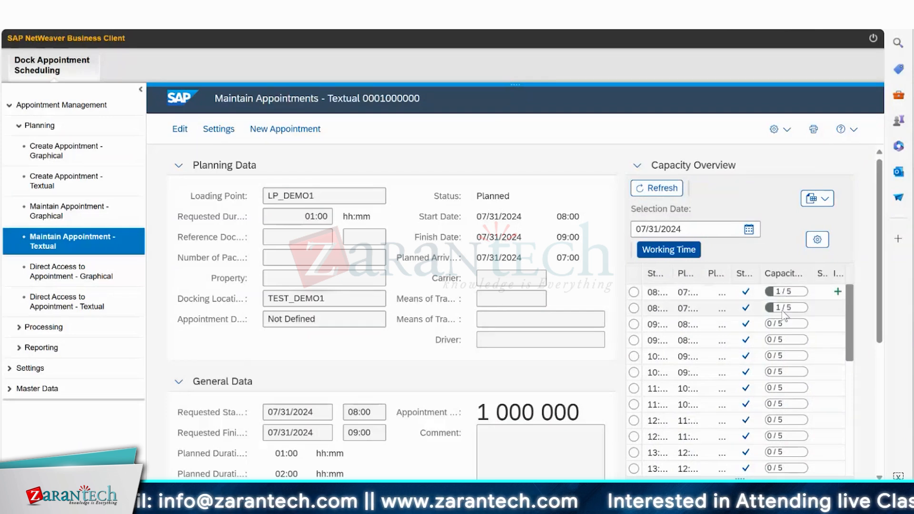
Widen the planned arrival and start time columns of the capacity overview to examine the booked slots.
mouse_move(784, 316)
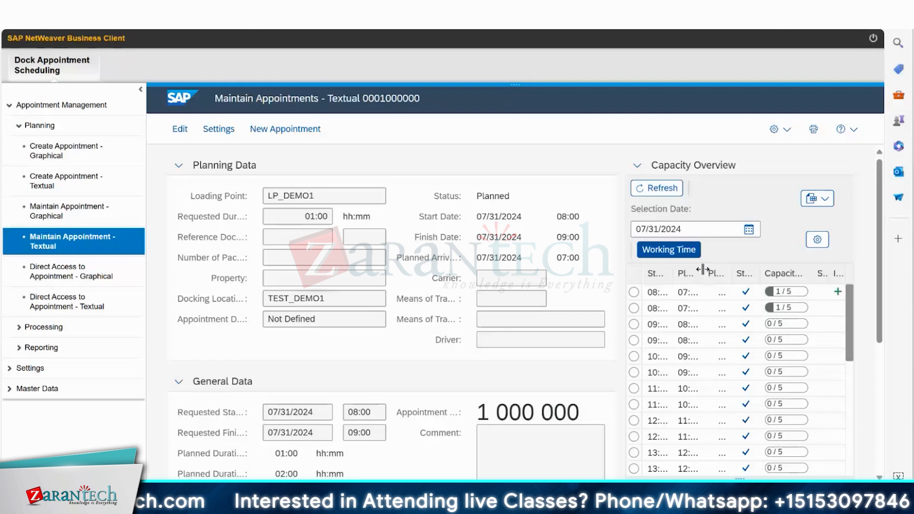
left_click_drag(702, 270, 751, 273)
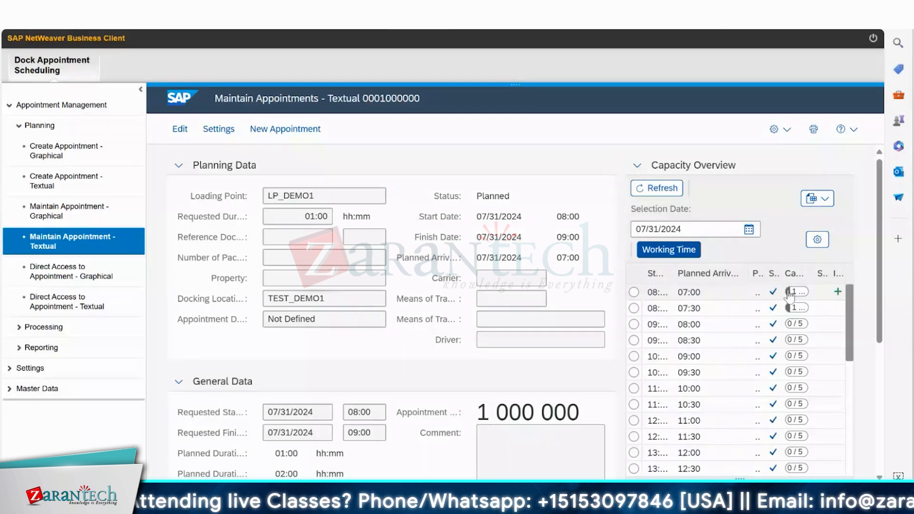
mouse_move(793, 298)
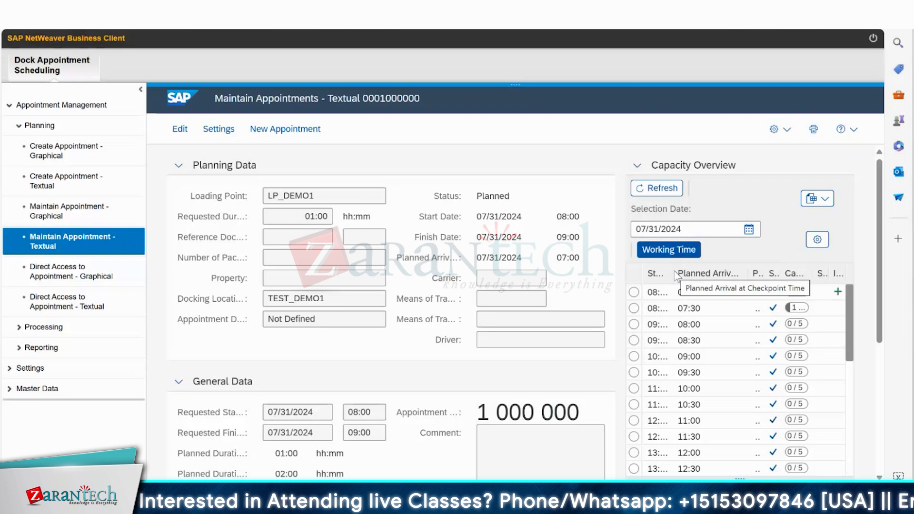
left_click_drag(671, 272, 703, 273)
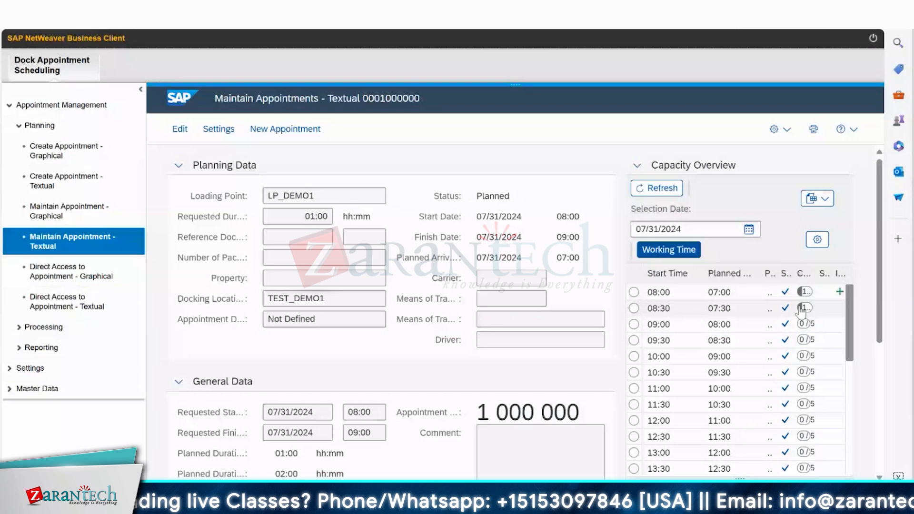
mouse_move(803, 313)
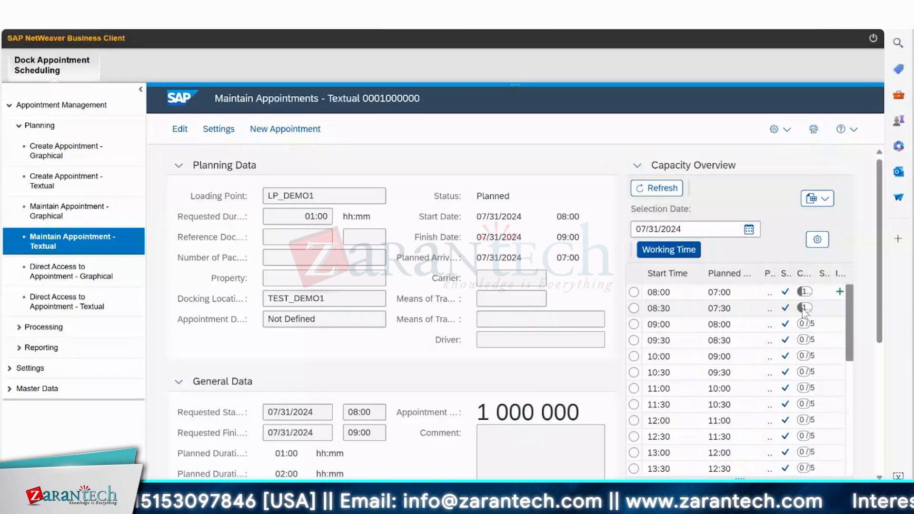
Review the general data and execution data of the displayed appointment.
scroll(887, 416, "down", 5)
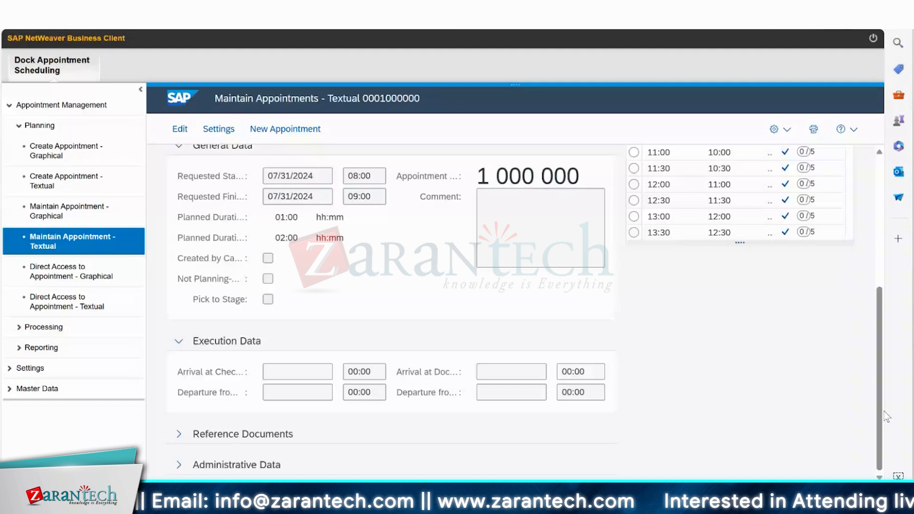
scroll(888, 371, "up", 3)
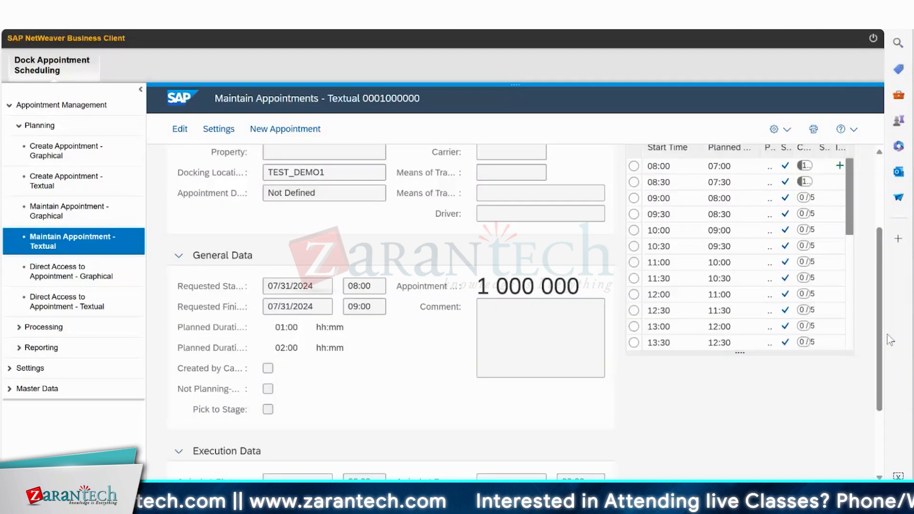
scroll(890, 336, "up", 1)
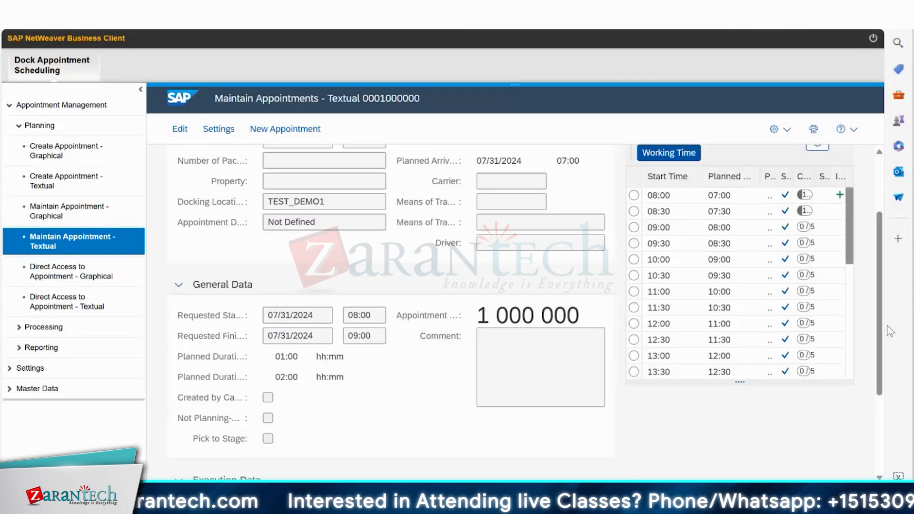
scroll(890, 331, "up", 2)
scroll(893, 283, "up", 1)
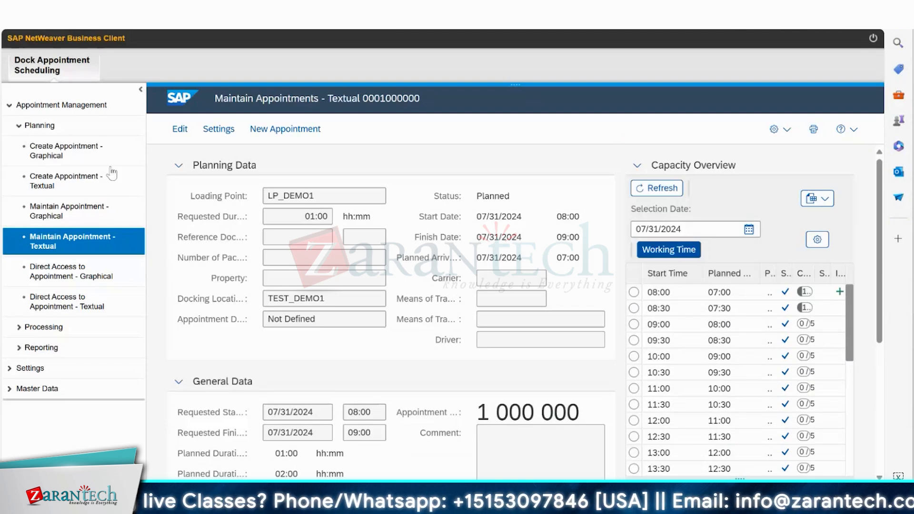
Monitor the appointments for docking location TEST_DEMO1 and loading point LP_DEMO1 starting 07/31/2024, and inspect the scheduled appointment's details.
left_click(19, 328)
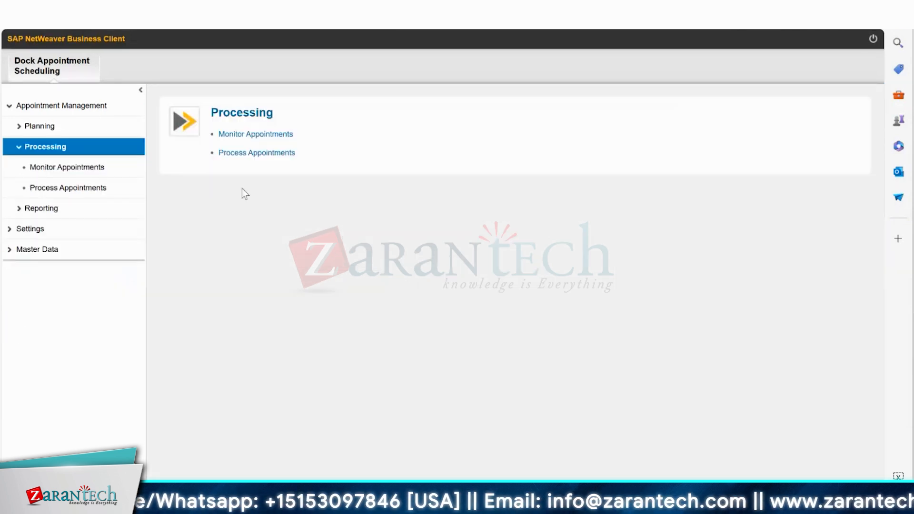
left_click(250, 135)
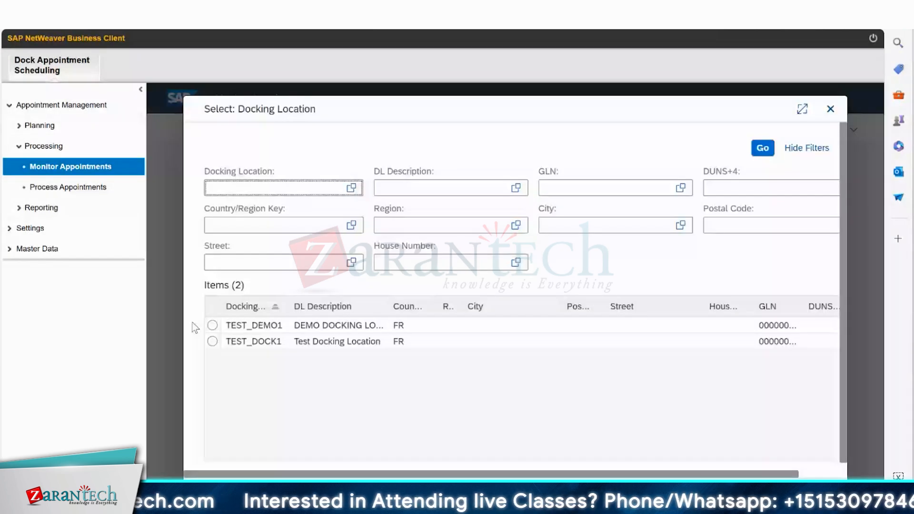
left_click(212, 325)
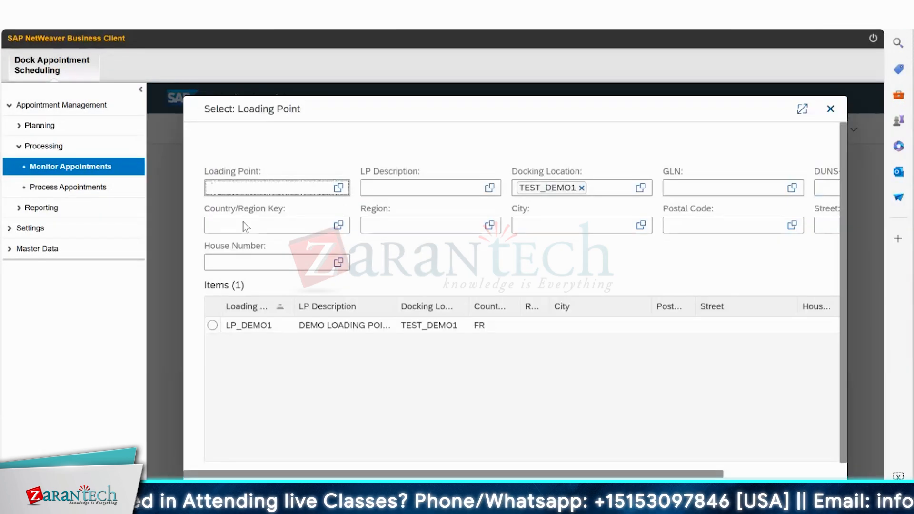
left_click(212, 325)
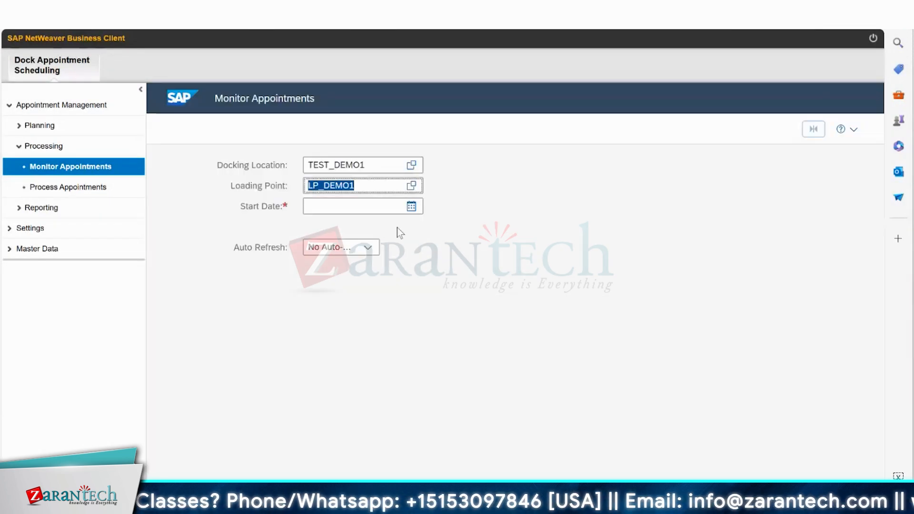
left_click(412, 206)
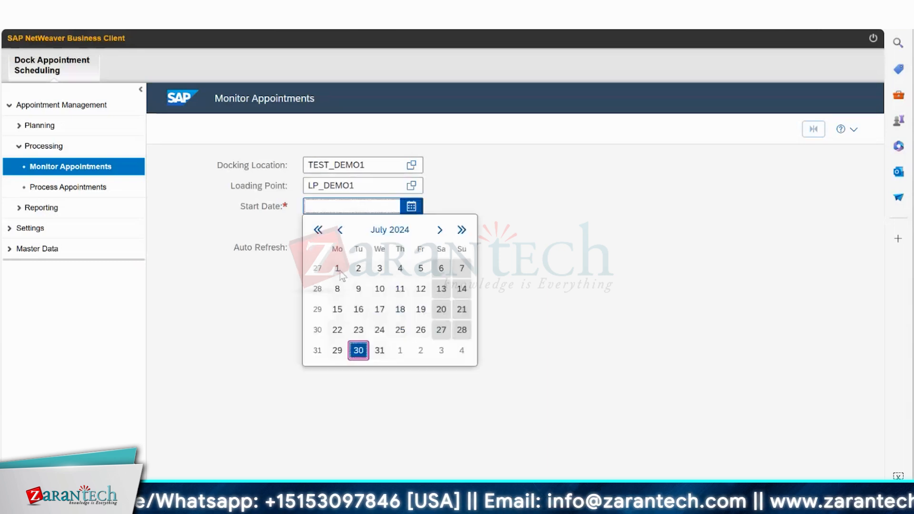
left_click(379, 349)
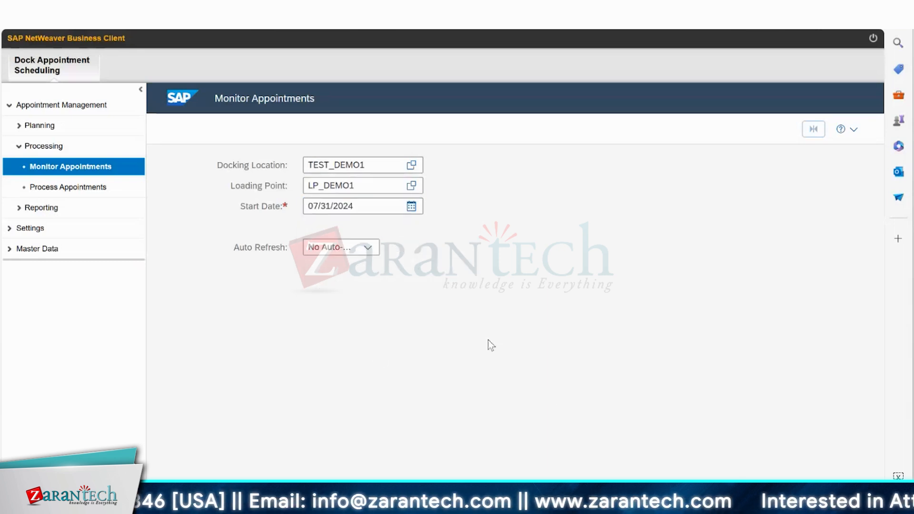
key("Return")
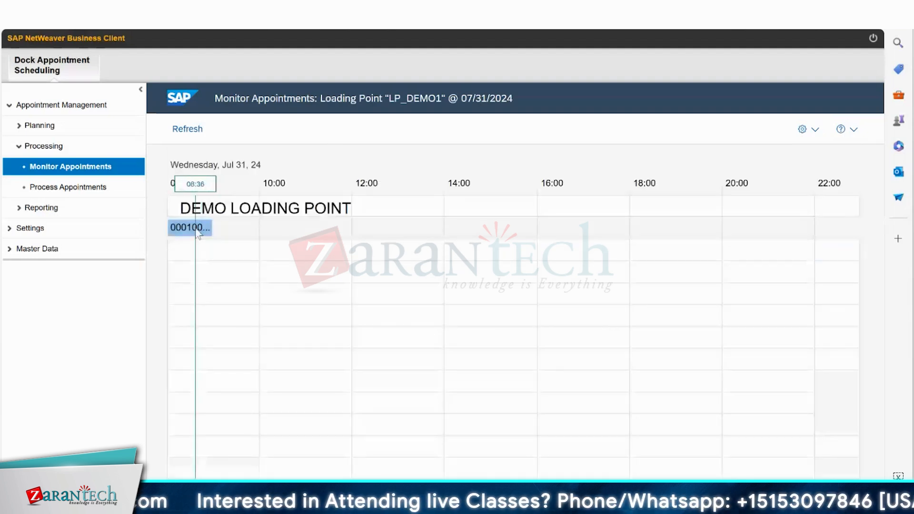
mouse_move(199, 231)
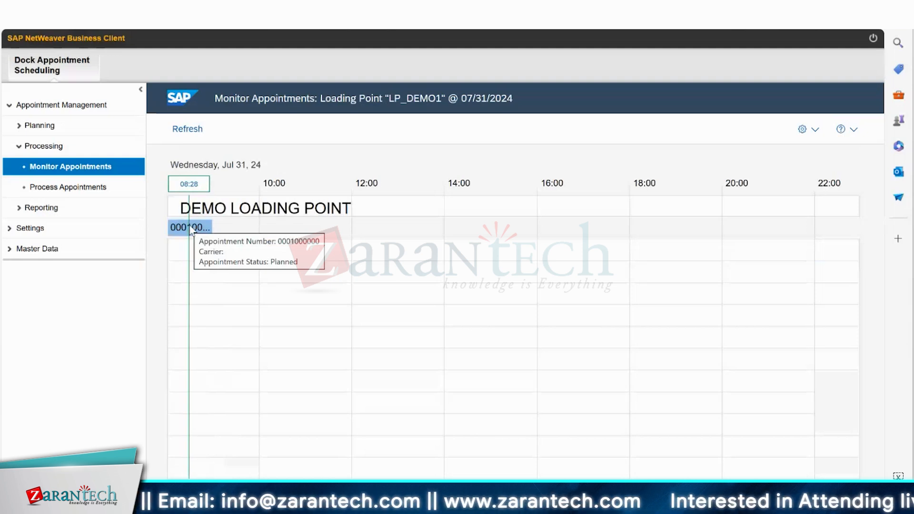
Try to set the LP_DEMO1 appointment waiting for processing to arrival at checkpoint, and read the message's detailed explanation.
left_click(75, 188)
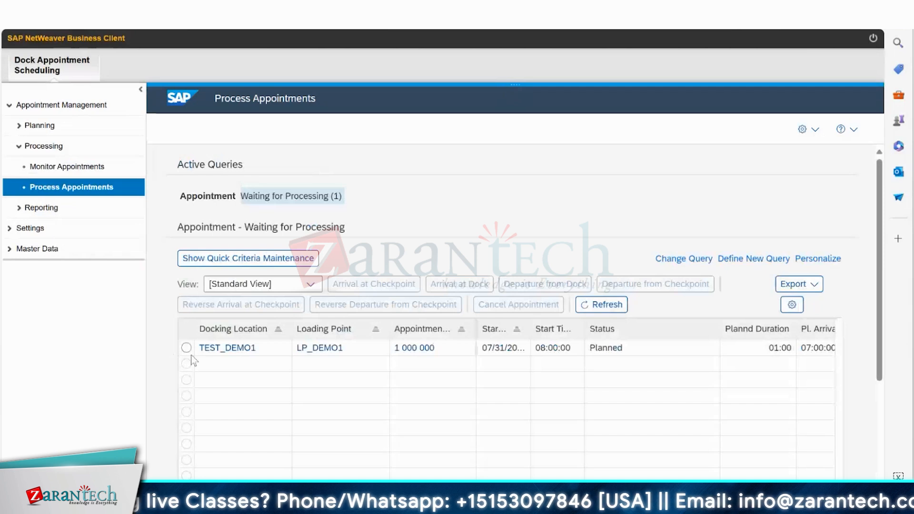
left_click(187, 348)
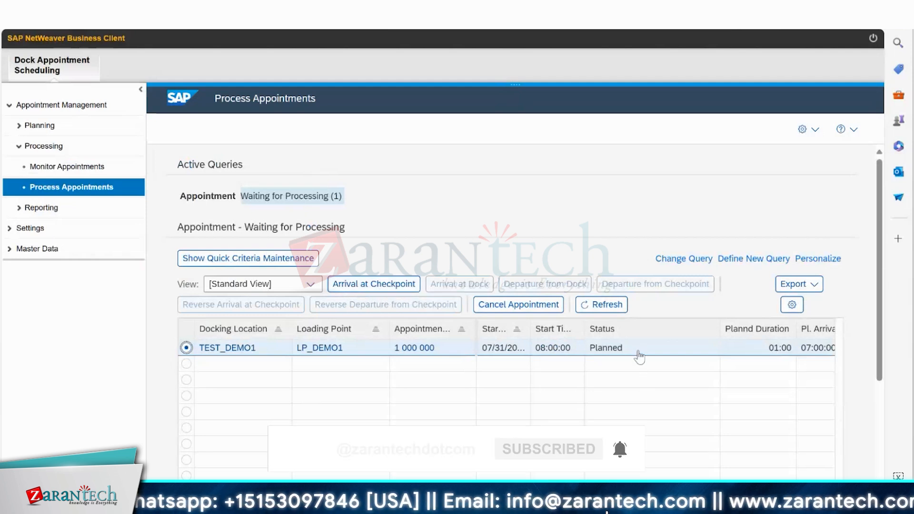
left_click(399, 281)
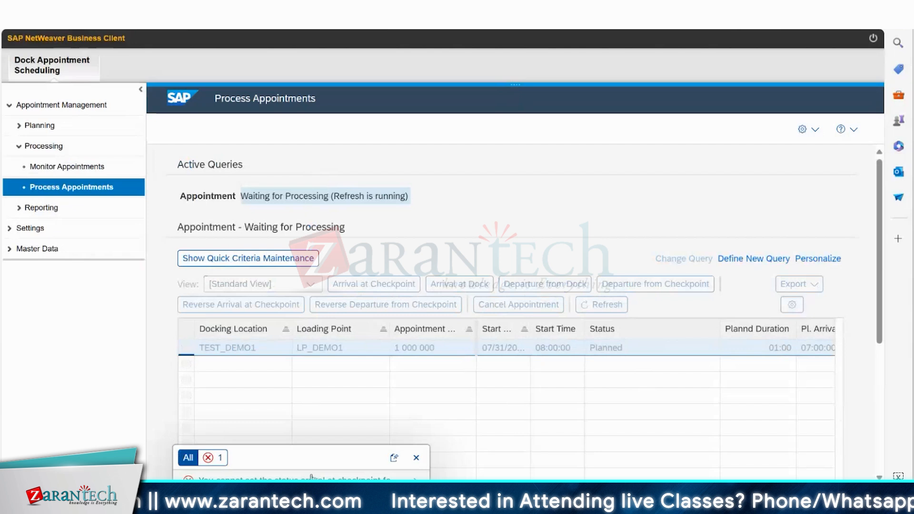
left_click(329, 480)
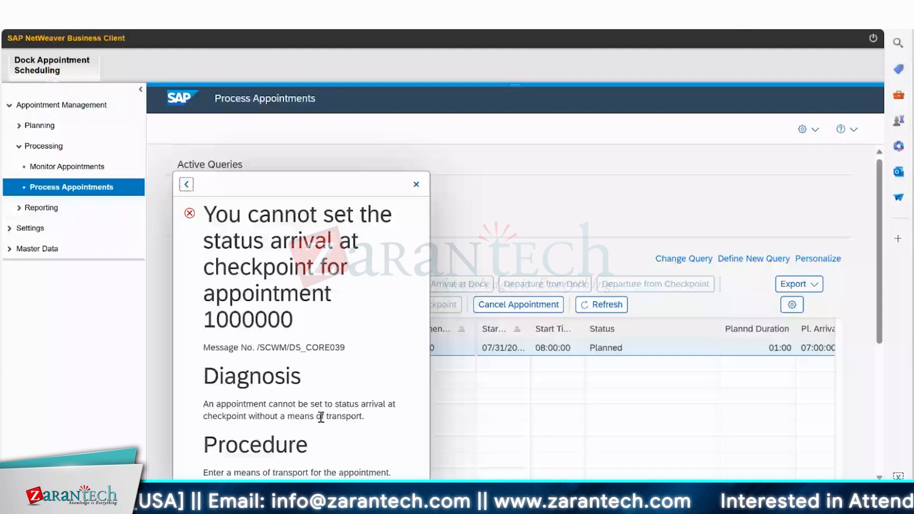
left_click(416, 184)
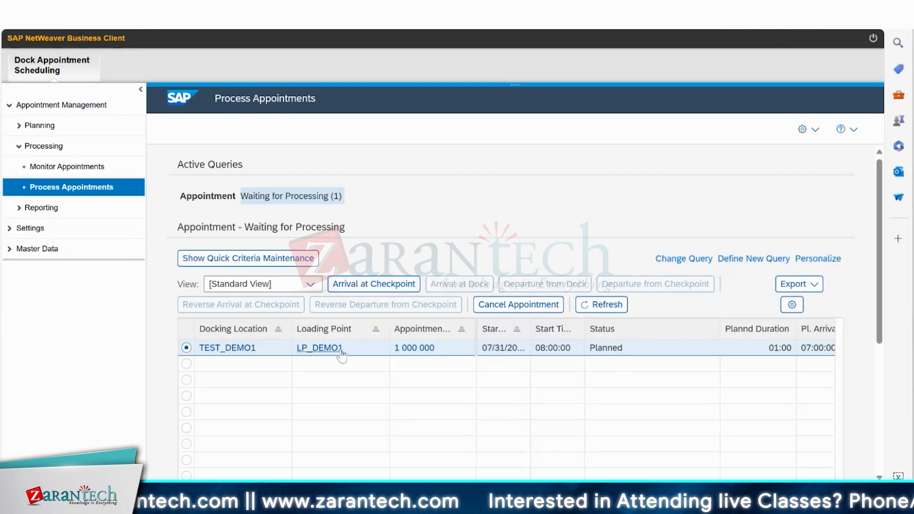
left_click(413, 348)
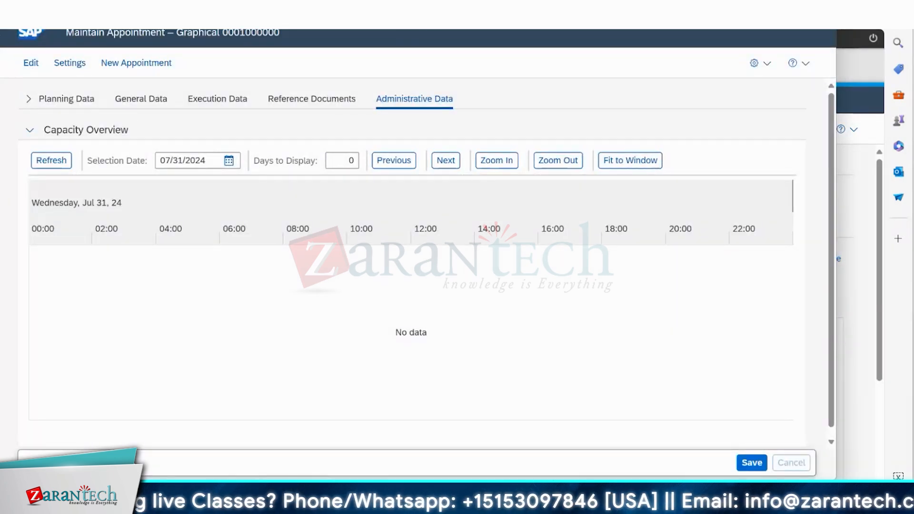
left_click(31, 65)
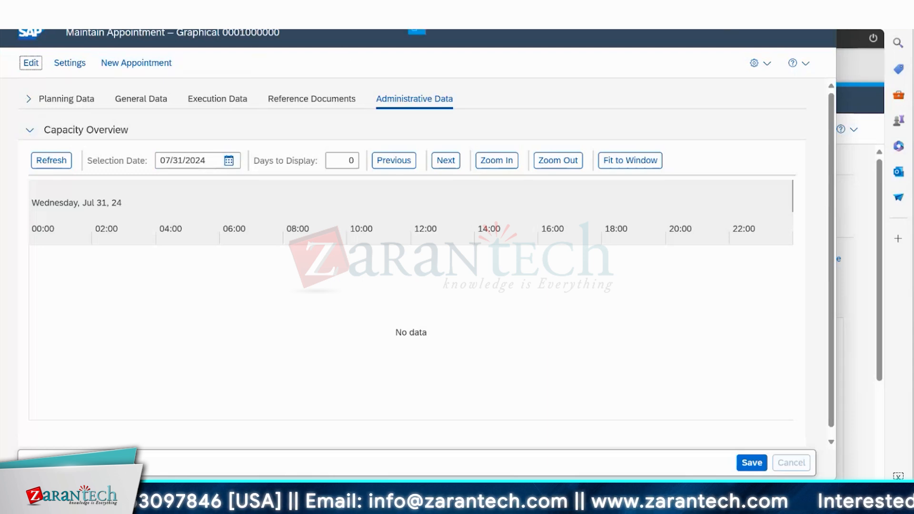
left_click(824, 9)
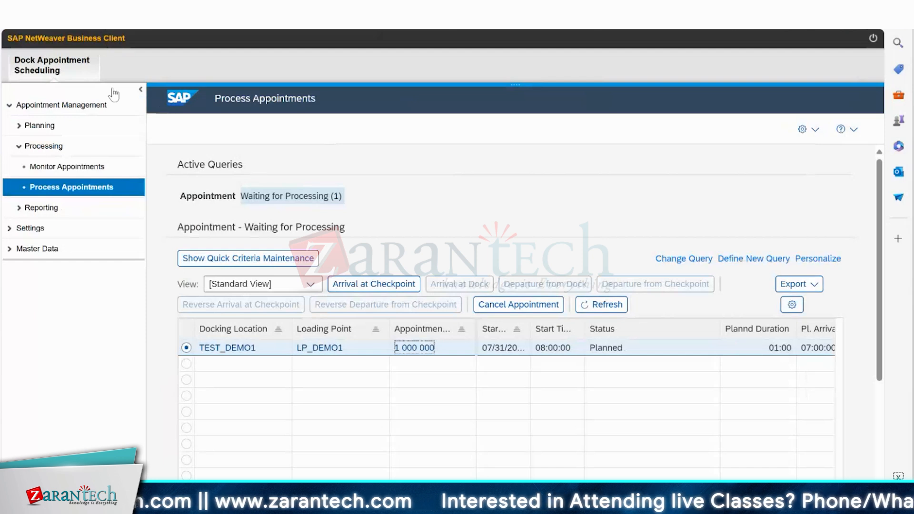
Find the appointments for docking location TEST_DEMO1 and loading point LP_DEMO1 in the textual appointment maintenance.
left_click(35, 106)
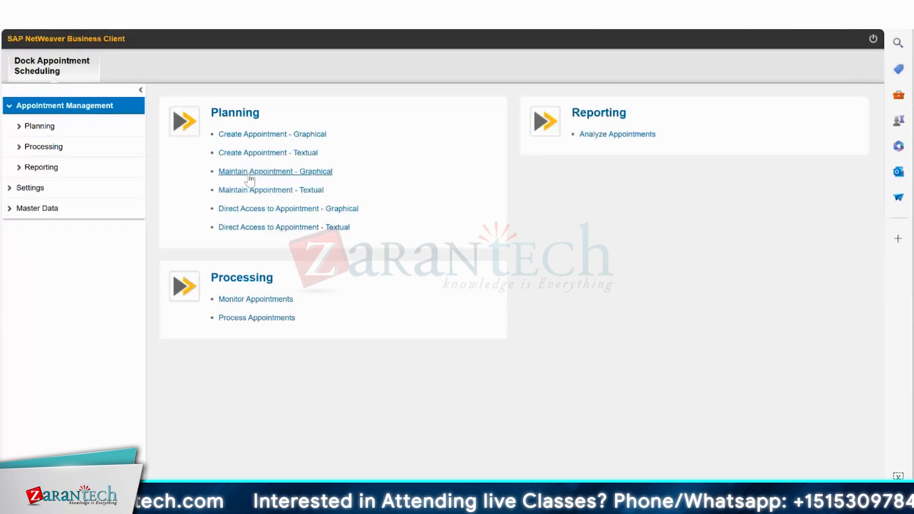
left_click(250, 193)
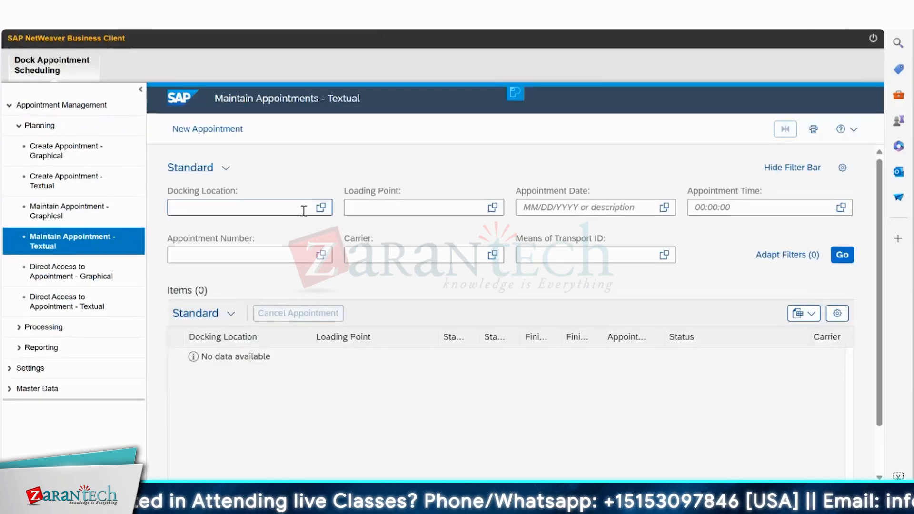
left_click(842, 255)
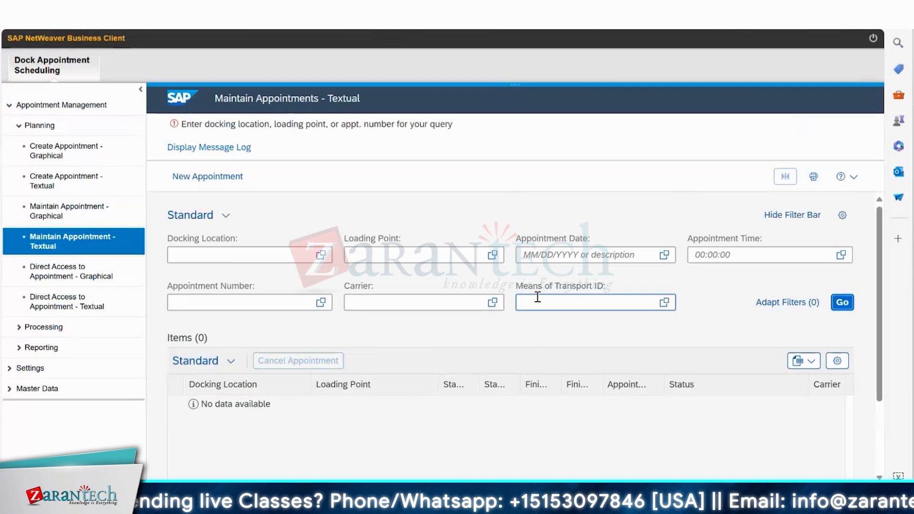
left_click(321, 255)
left_click(214, 349)
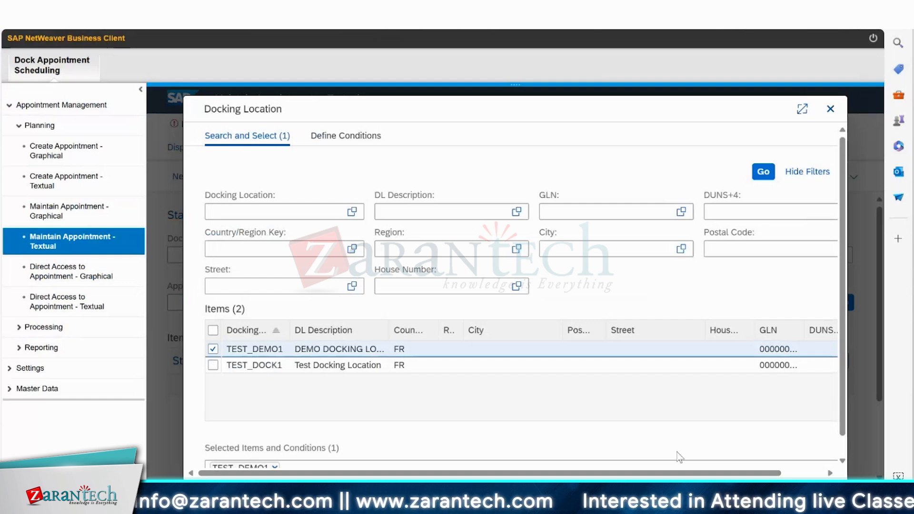
left_click(492, 231)
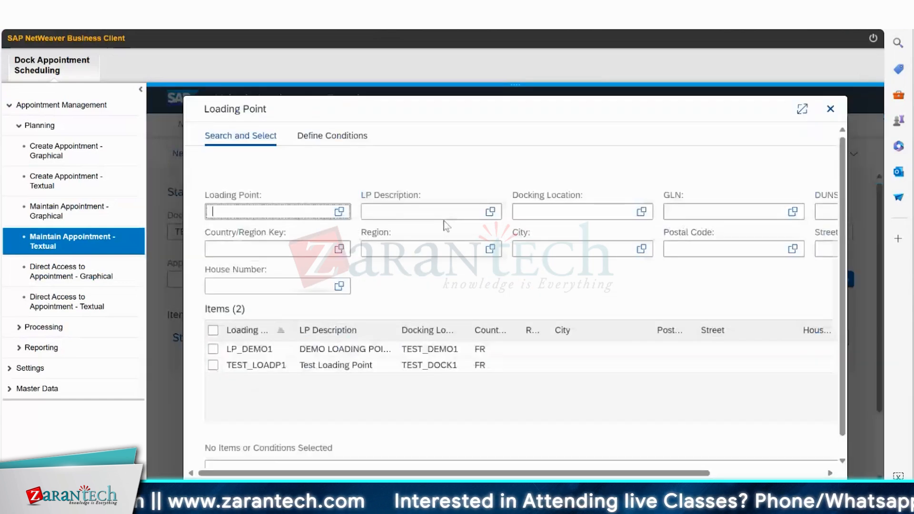
left_click(213, 349)
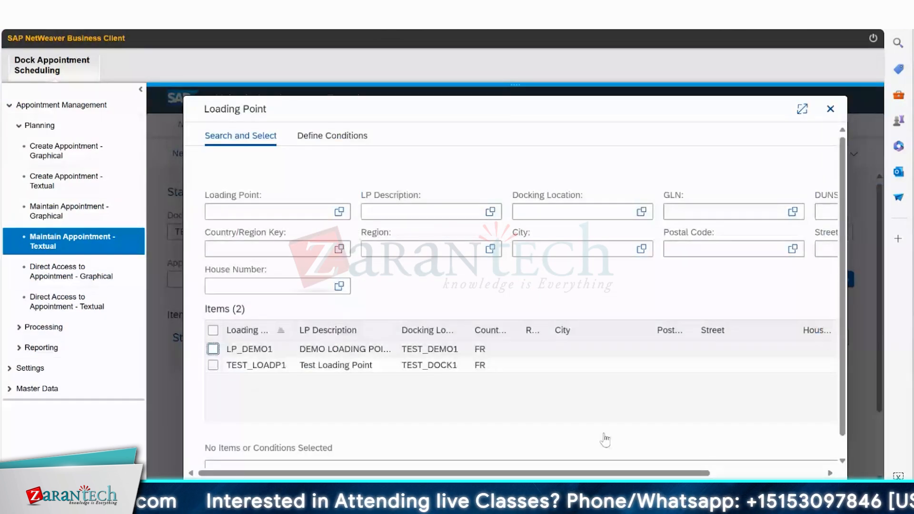
left_click(842, 280)
Open the found appointment for editing and set its means of transport to MTR2 with the ID DEMO TRUCK1.
left_click(176, 381)
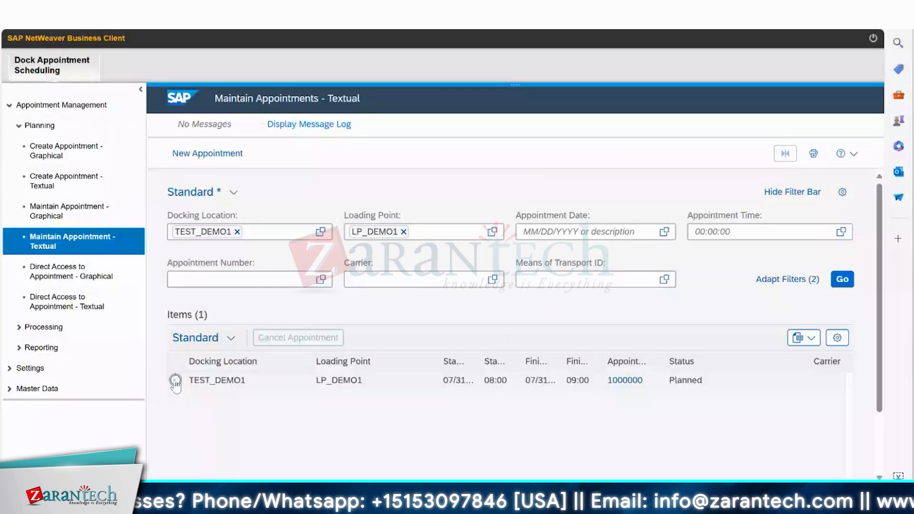
left_click(176, 381)
left_click(506, 343)
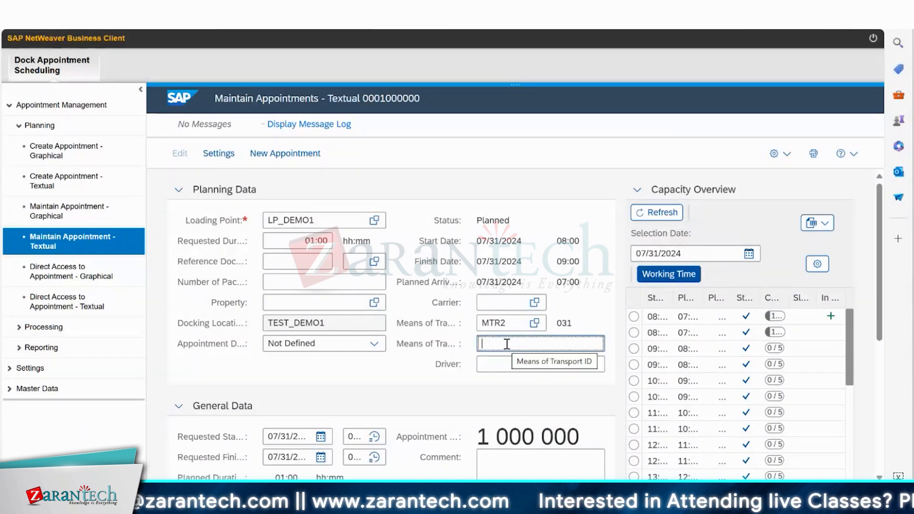
type("DEMO")
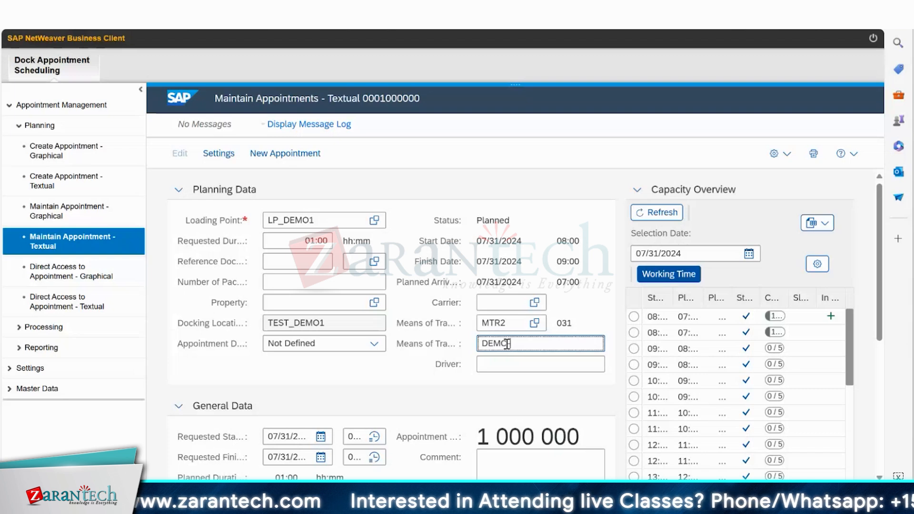
type(" TRUCK1")
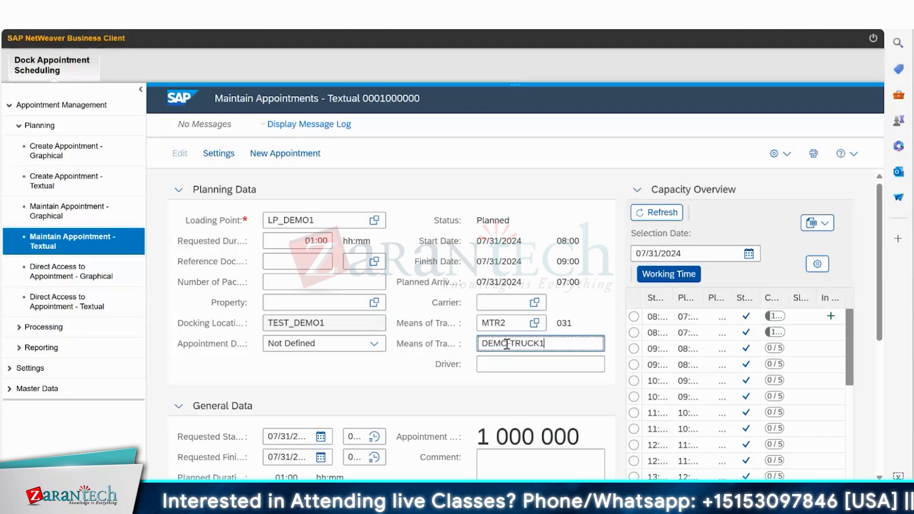
Save the appointment with means of transport ID DEMO-TRUCK1, reopen it for editing, and save it with the driver's name entered.
key("Return")
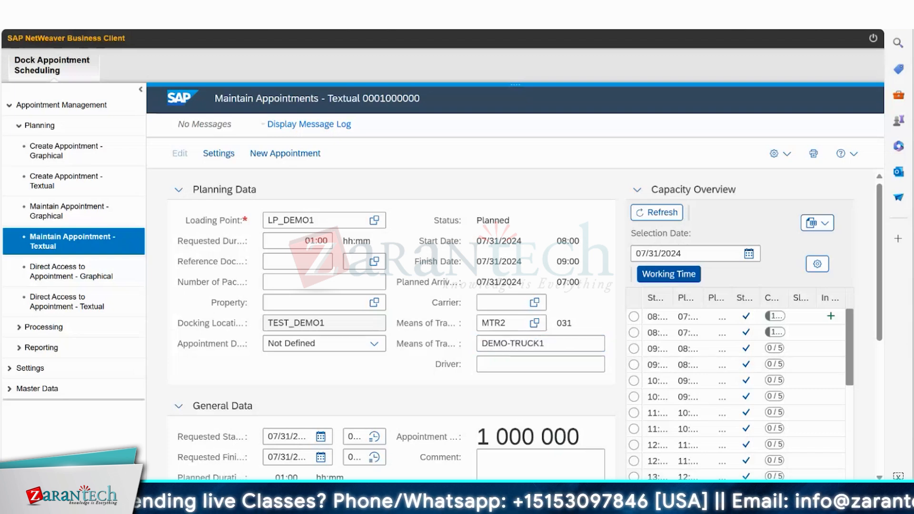
key("ctrl+s")
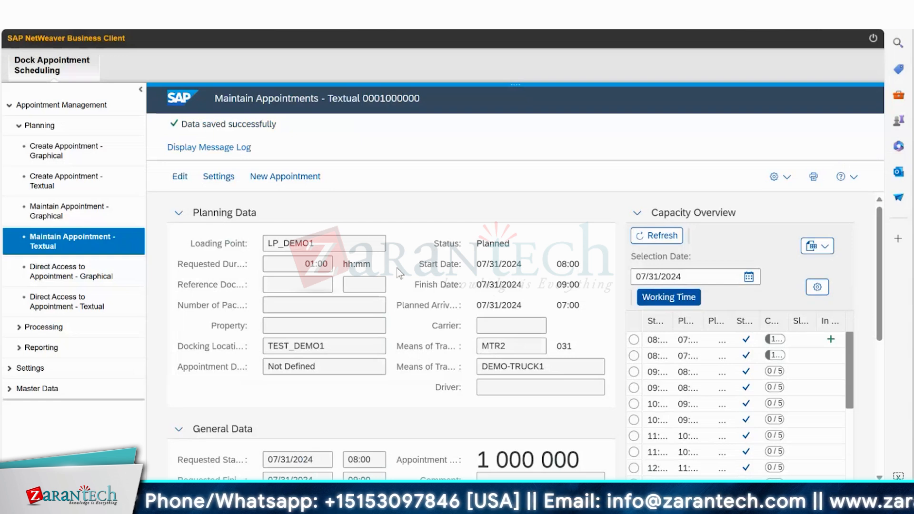
left_click(180, 177)
left_click(497, 363)
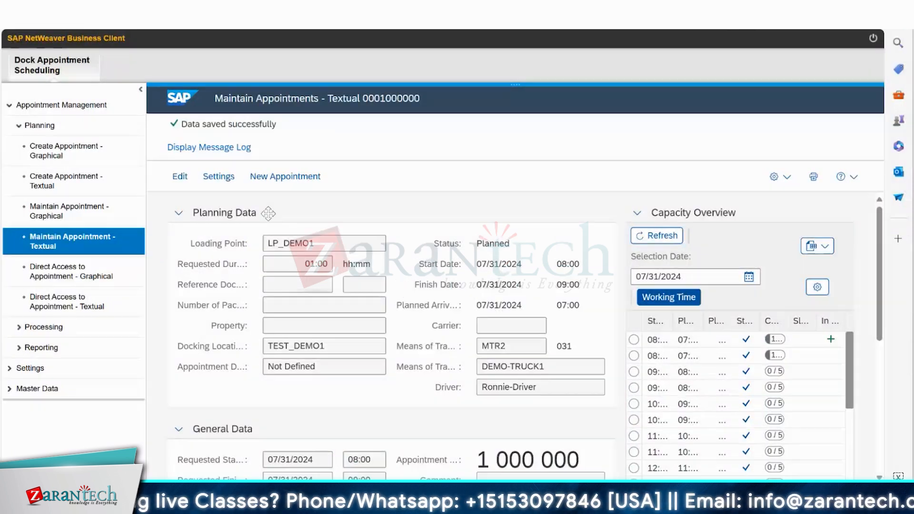
In appointment processing, set the waiting TEST_DEMO1 appointment at loading point LP_DEMO1 to arrival at checkpoint.
left_click(47, 302)
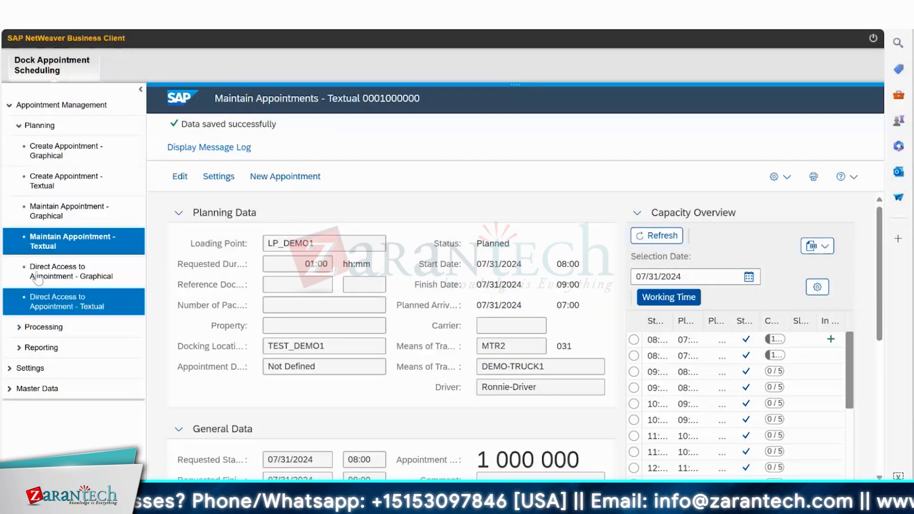
left_click(20, 329)
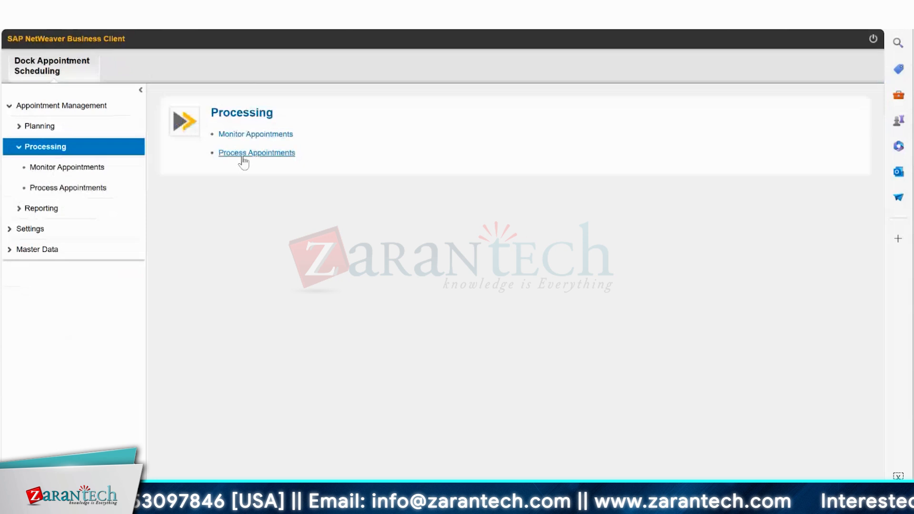
left_click(242, 153)
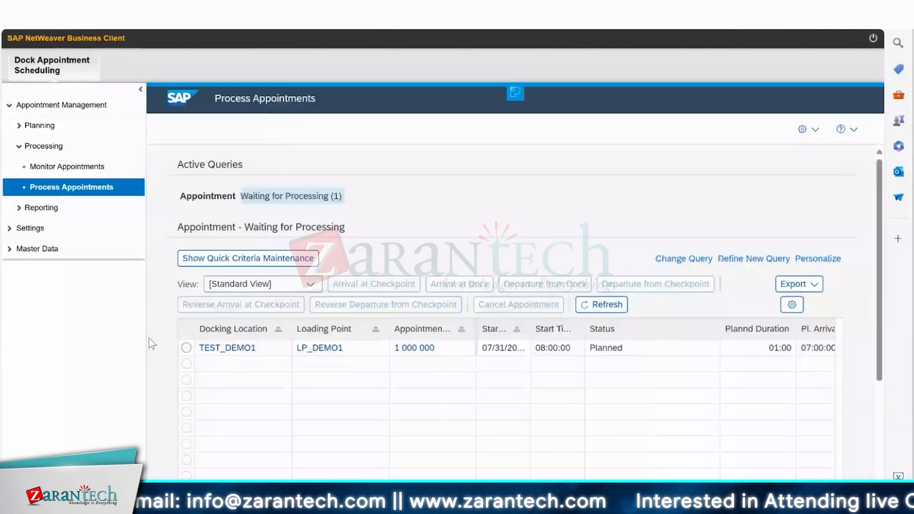
left_click(186, 347)
left_click(373, 284)
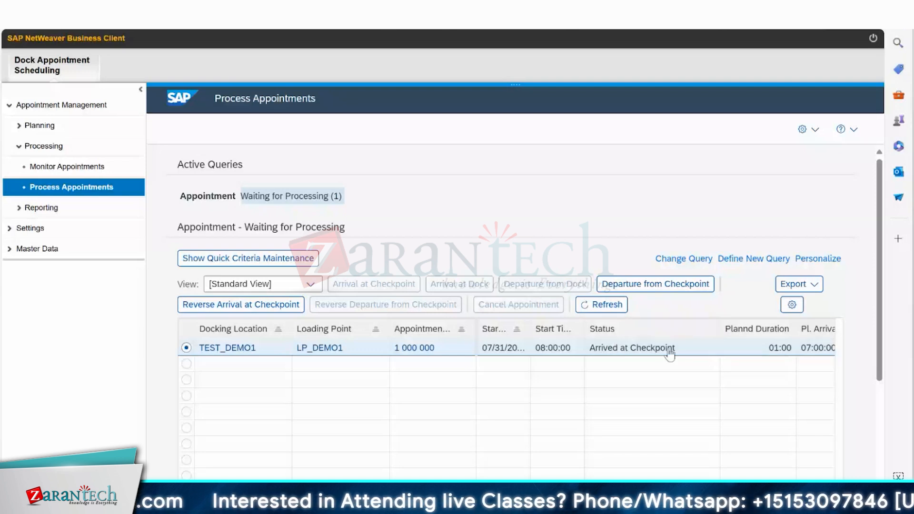
Switch to the Excel warehouse sketch and enter CHK1-CHECKPOINT FOR MAIN GATE in the merged cell below the main gate.
left_click_drag(27, 119, 176, 233)
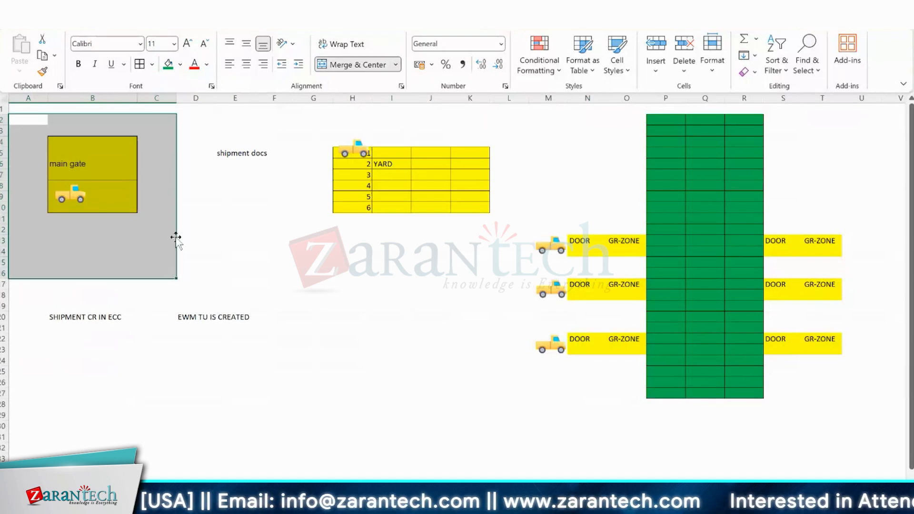
left_click(86, 223)
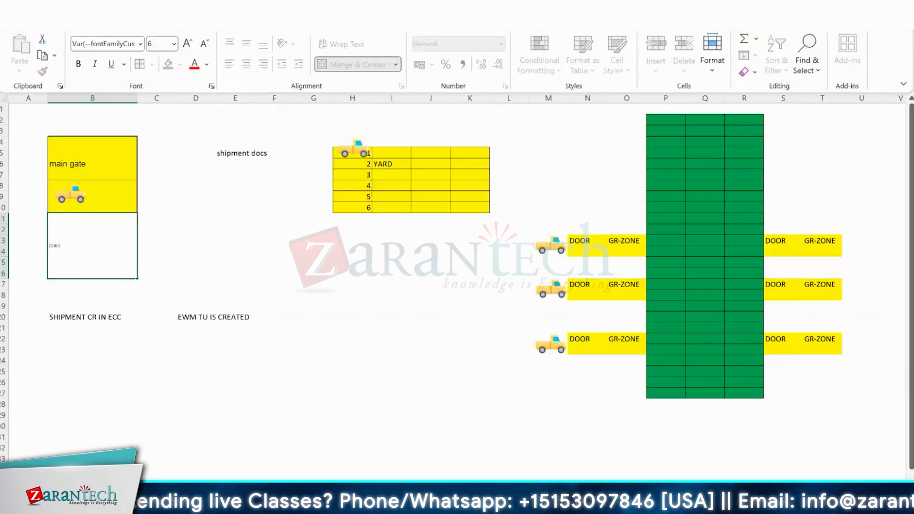
scroll(69, 245, "up", 4)
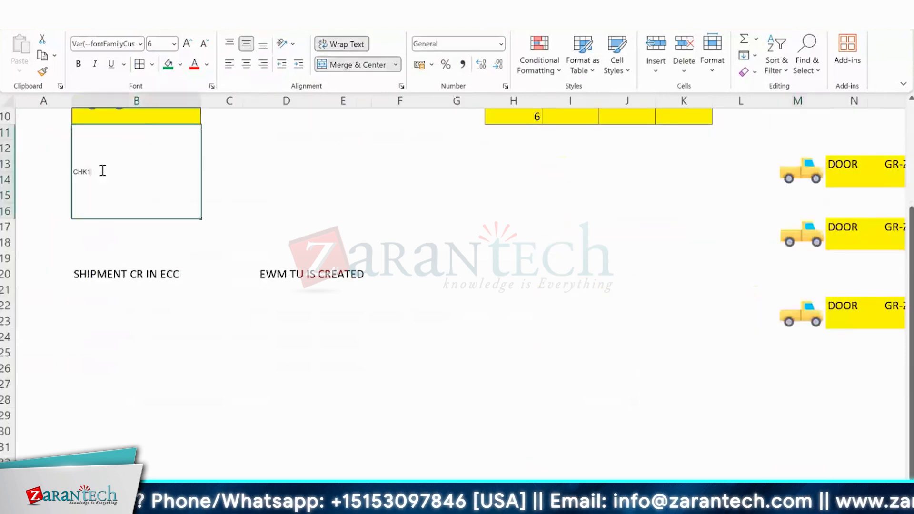
type("-")
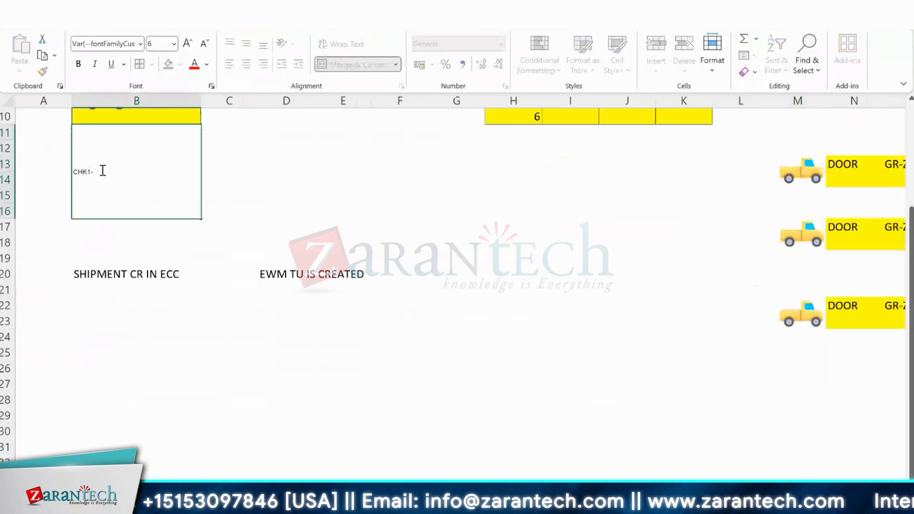
type("CHECKPOINT FOR M,AIN")
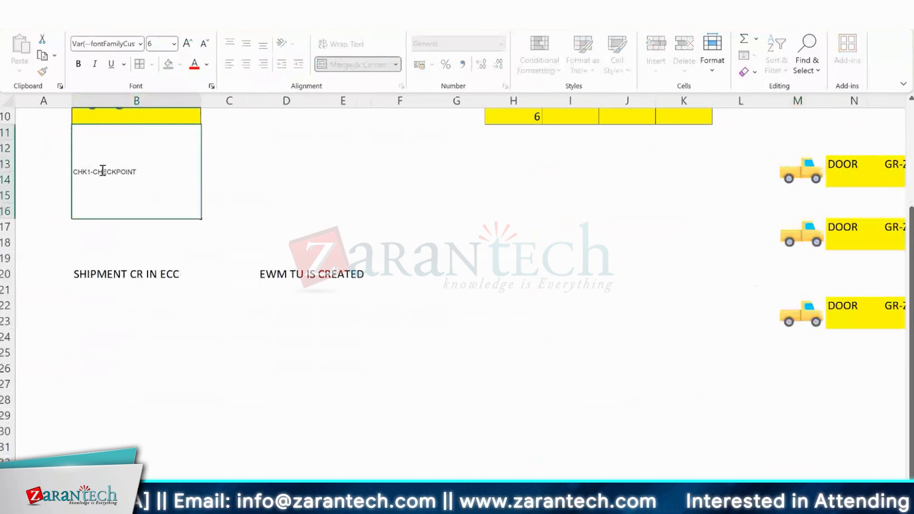
key("BackSpace")
key("BackSpace")
key("BackSpace")
key("BackSpace")
type("AIN GA")
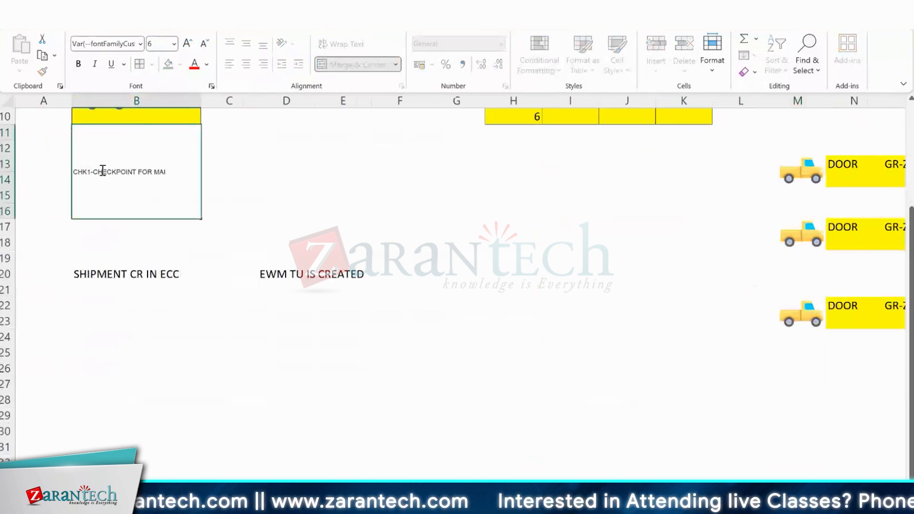
type("TE")
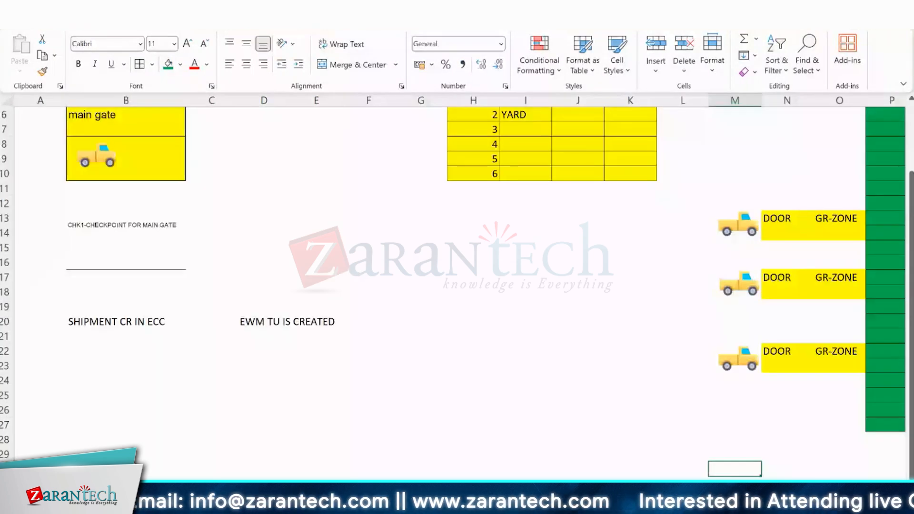
scroll(460, 285, "down", 1)
scroll(460, 285, "down", 1)
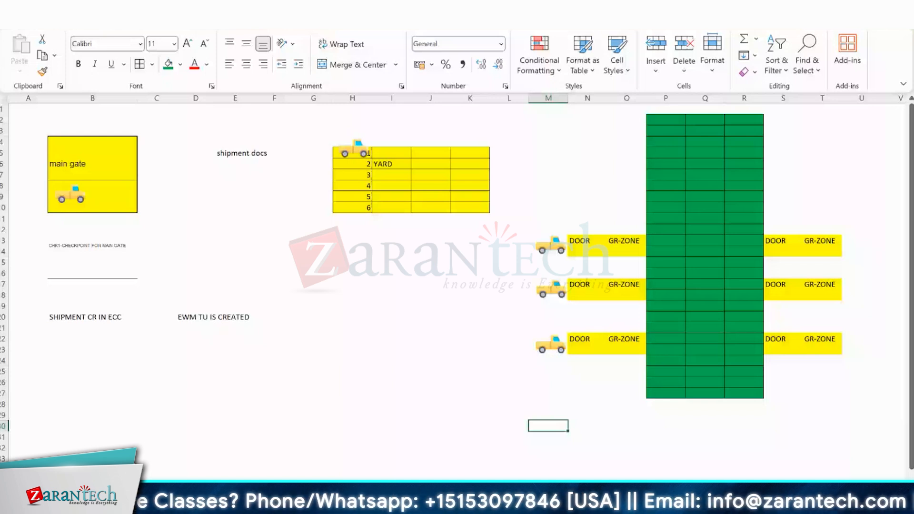
Switch back to SAP appointment processing, reverse the LP_DEMO1 appointment's arrival at checkpoint, and record the arrival again.
key("alt+Tab")
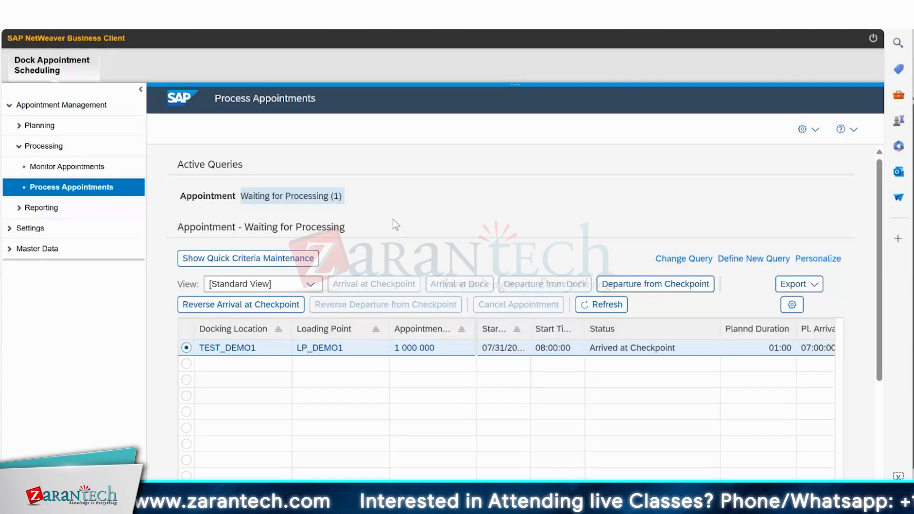
left_click(243, 307)
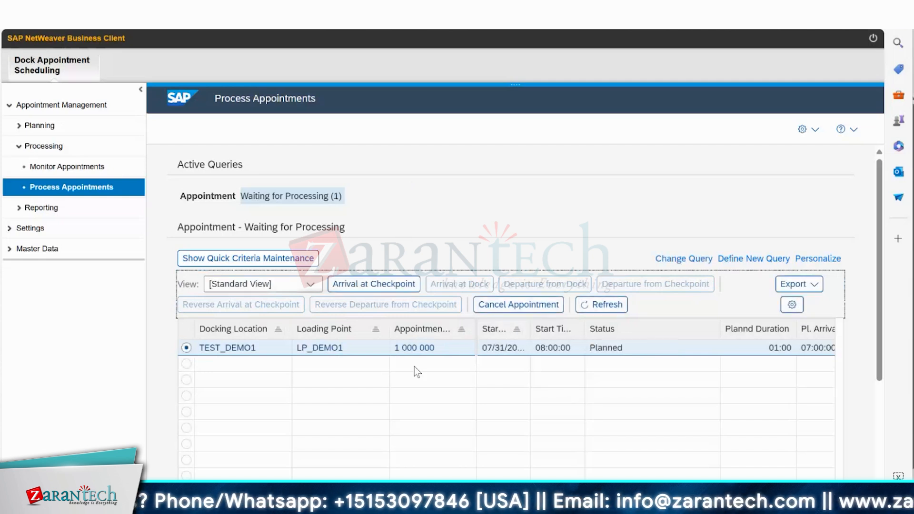
left_click(510, 310)
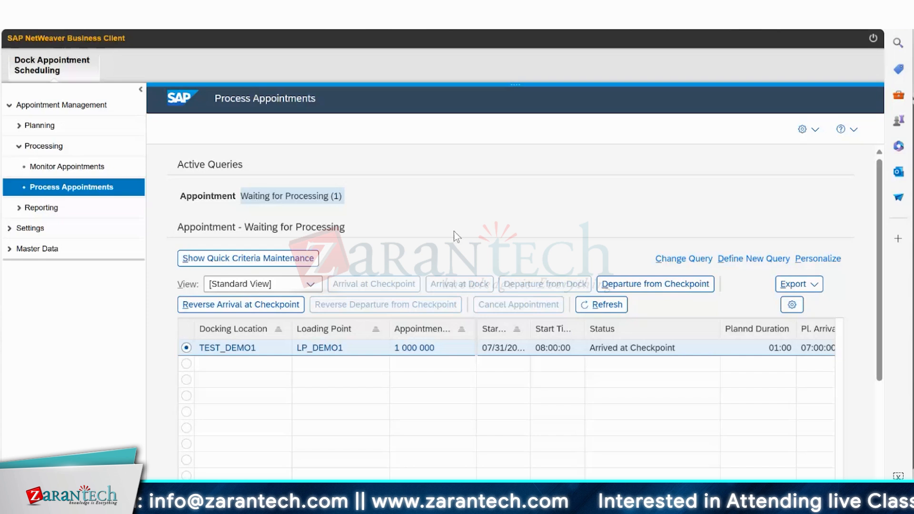
Examine the area between the main gate and the yard on the Excel sketch, and return to SAP appointment processing.
key("alt+Tab")
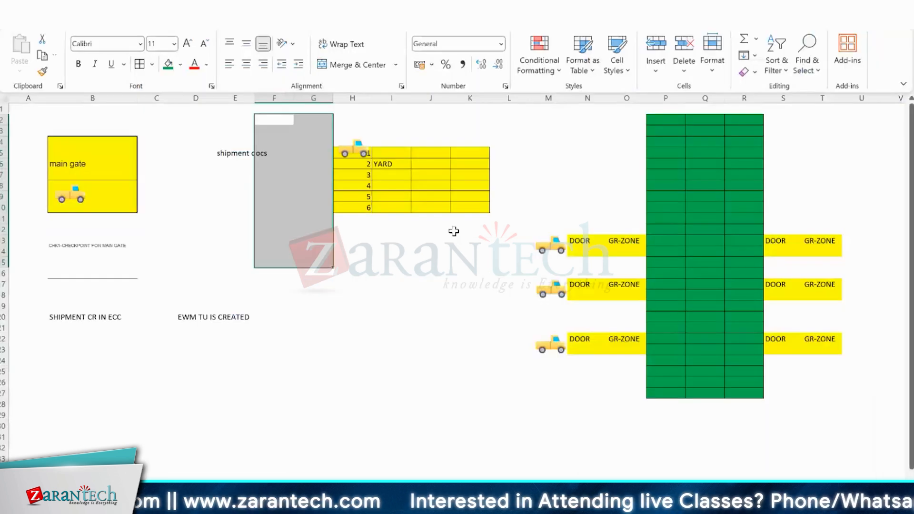
key("alt+Tab")
key("alt+shift+Tab")
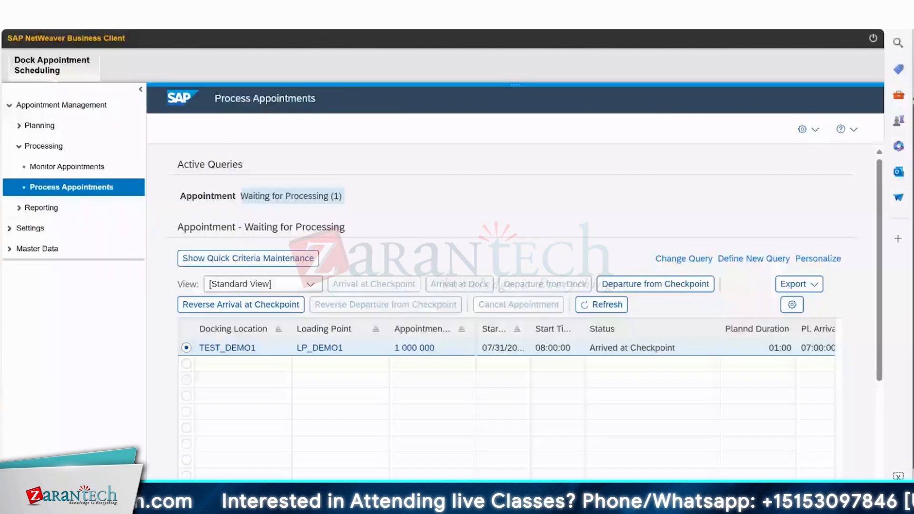
Switch to SAP GUI and open the yard warehouse number for entry in the default values of warehouse 1710.
mouse_move(575, 501)
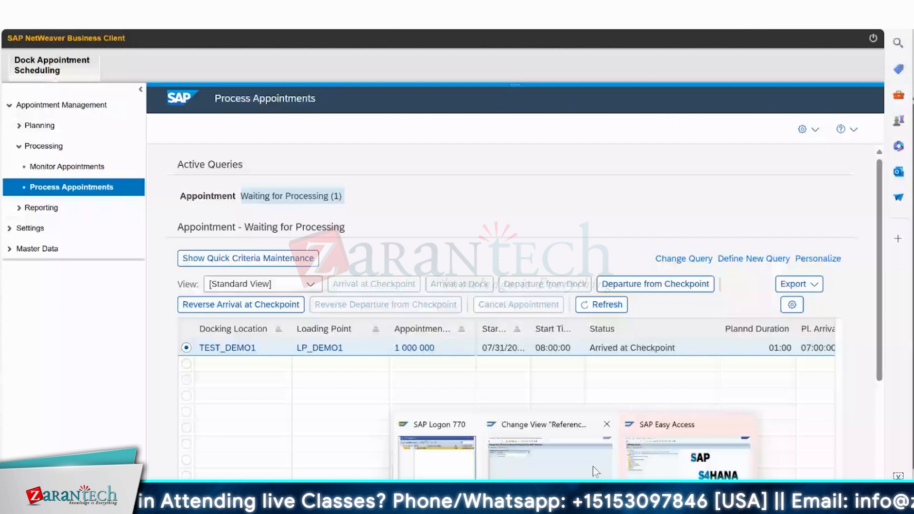
left_click(616, 475)
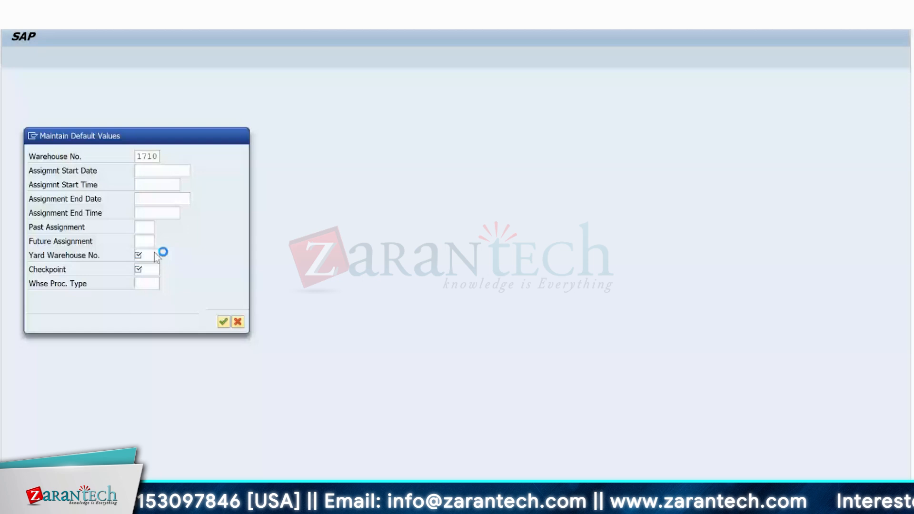
left_click(138, 256)
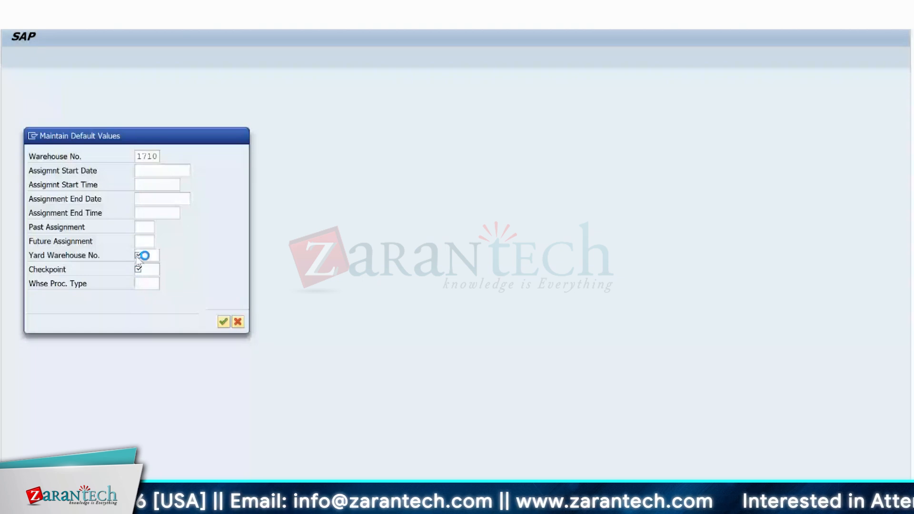
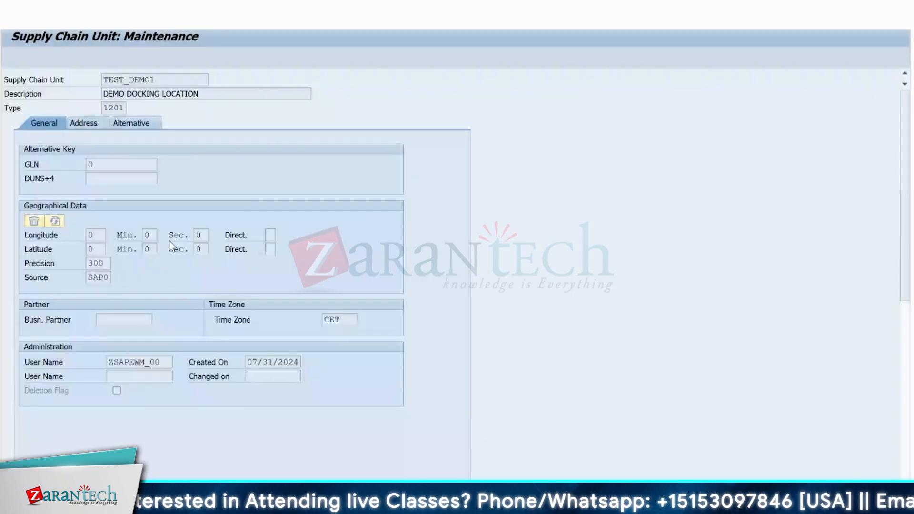
Look up the type of supply chain unit TEST_DEMO1 in the type list and check its Docking Location business attribute.
left_click(129, 79)
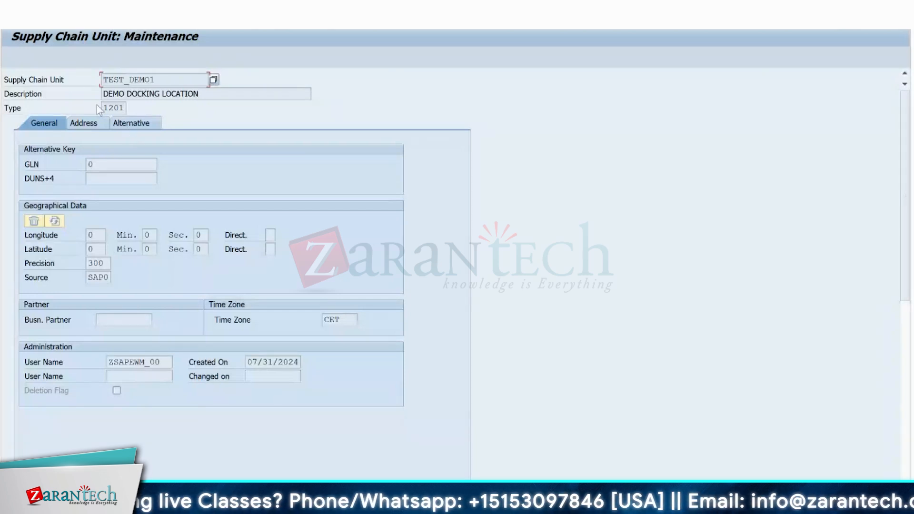
left_click(117, 106)
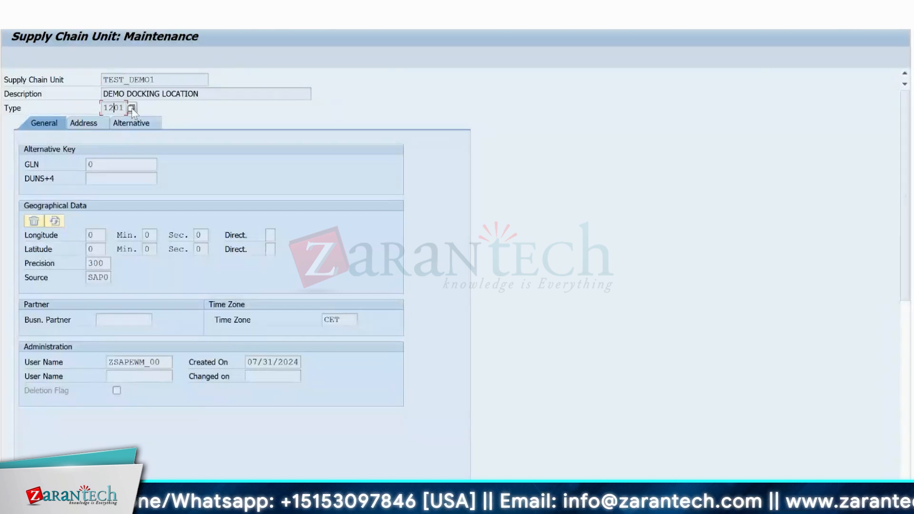
left_click(132, 108)
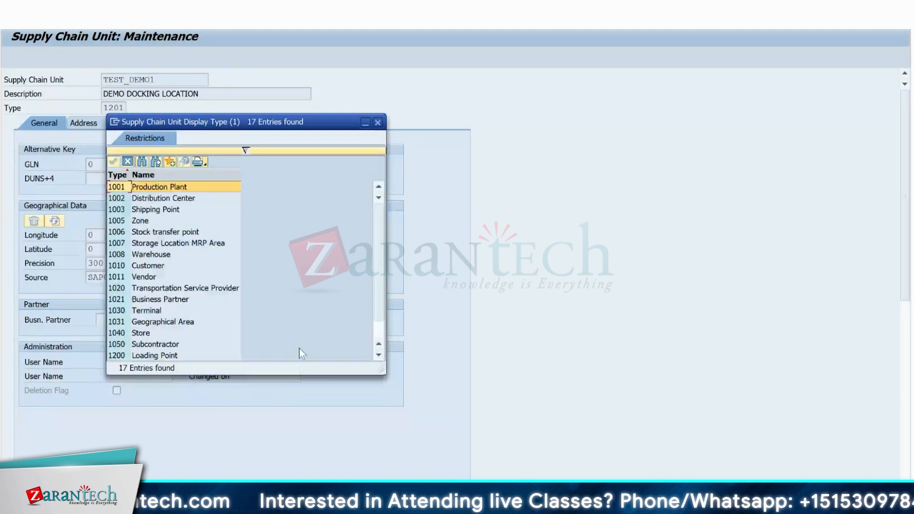
scroll(299, 350, "down", 1)
left_click(188, 344)
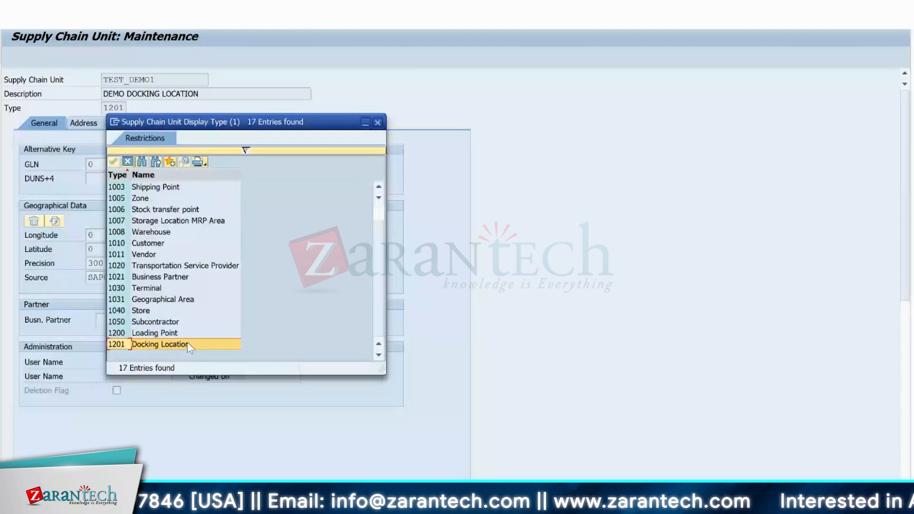
double_click(188, 344)
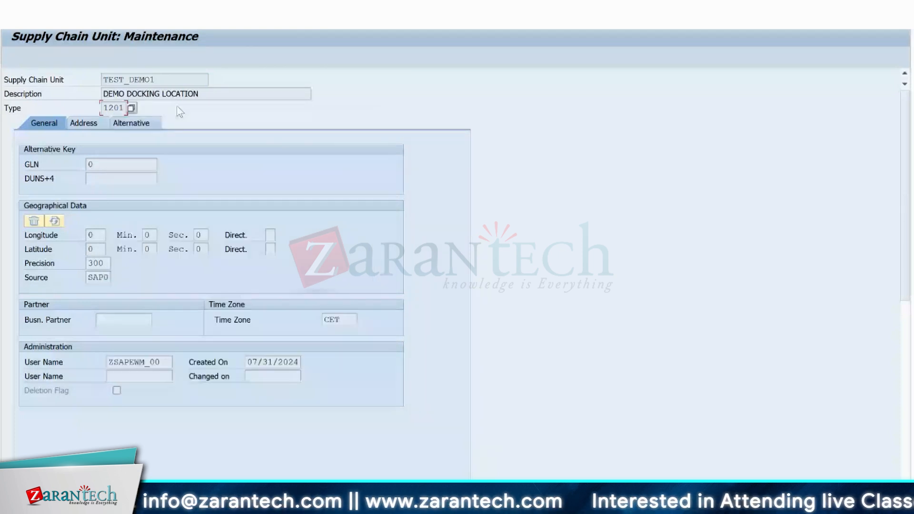
left_click(133, 108)
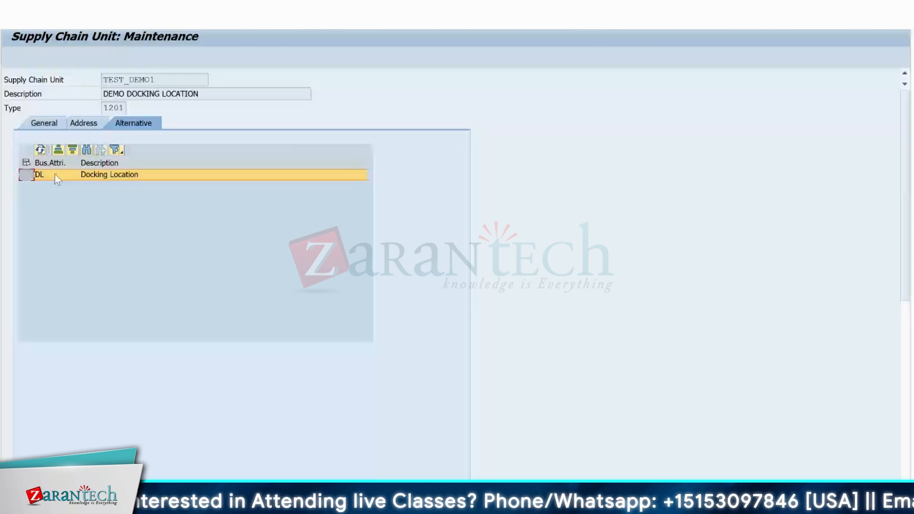
Open supply chain unit LP_DEMO1 and display its alternative business attributes.
key("F3")
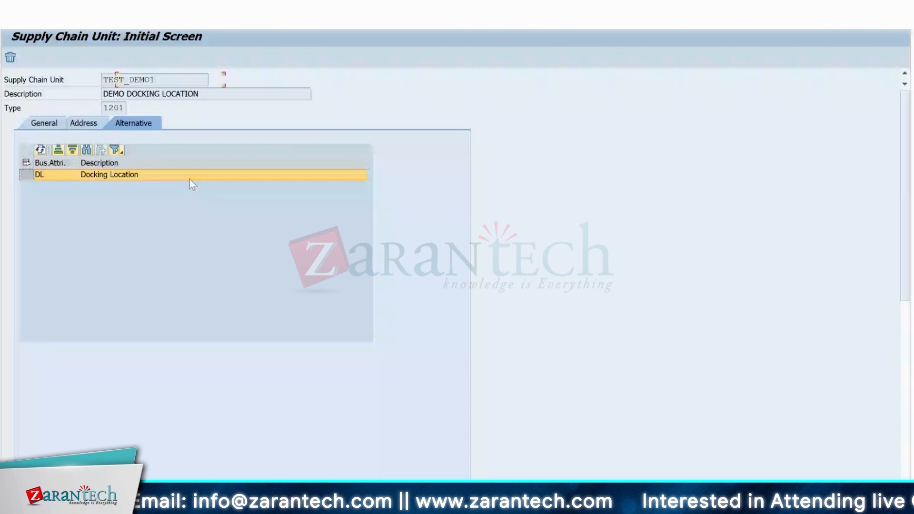
left_click(180, 75)
type("LP_")
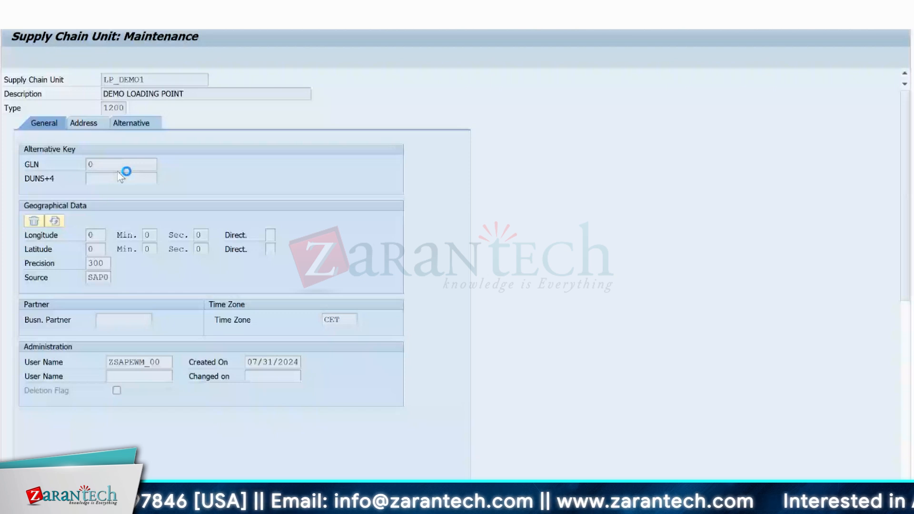
left_click(131, 123)
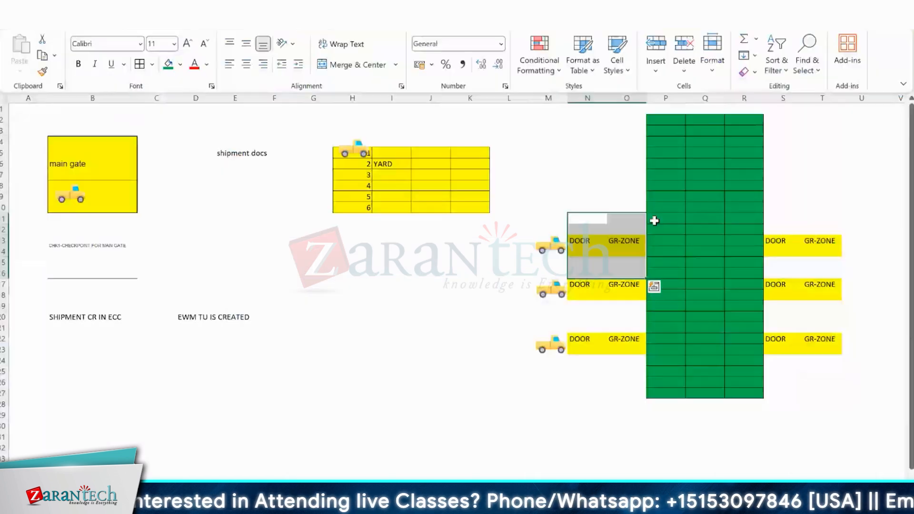
Nudge the truck beside the uppermost left-hand door on the Excel warehouse sketch and briefly consult SAP appointment processing.
left_click(654, 220)
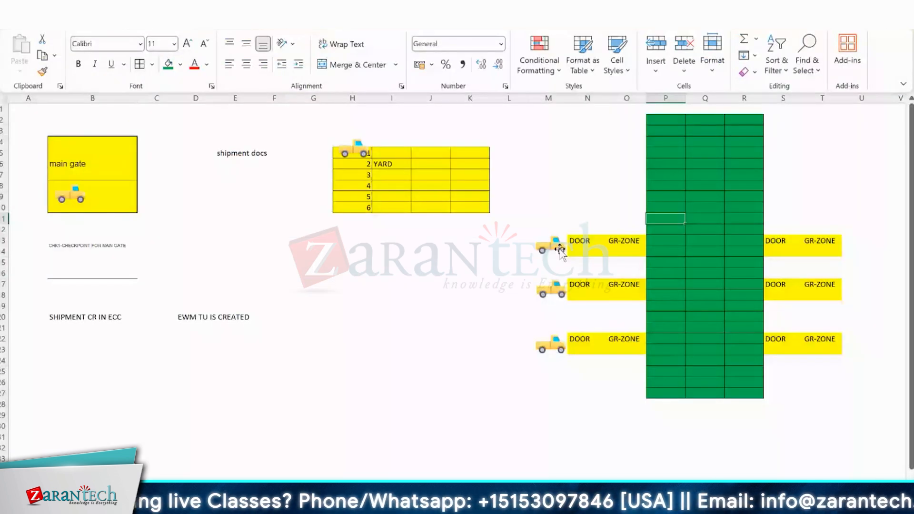
mouse_move(559, 248)
left_mouse_down()
mouse_move(553, 244)
mouse_move(613, 245)
mouse_move(549, 249)
left_mouse_up()
left_click(652, 231)
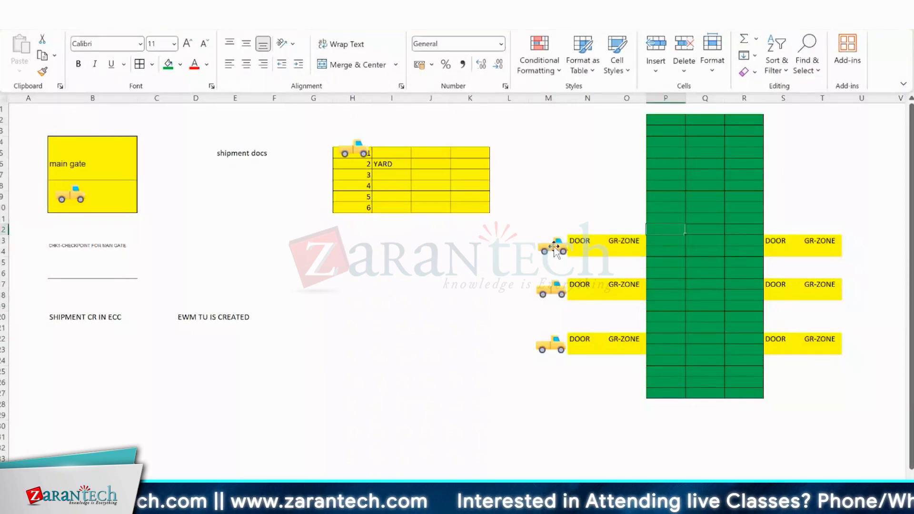
left_click(554, 246)
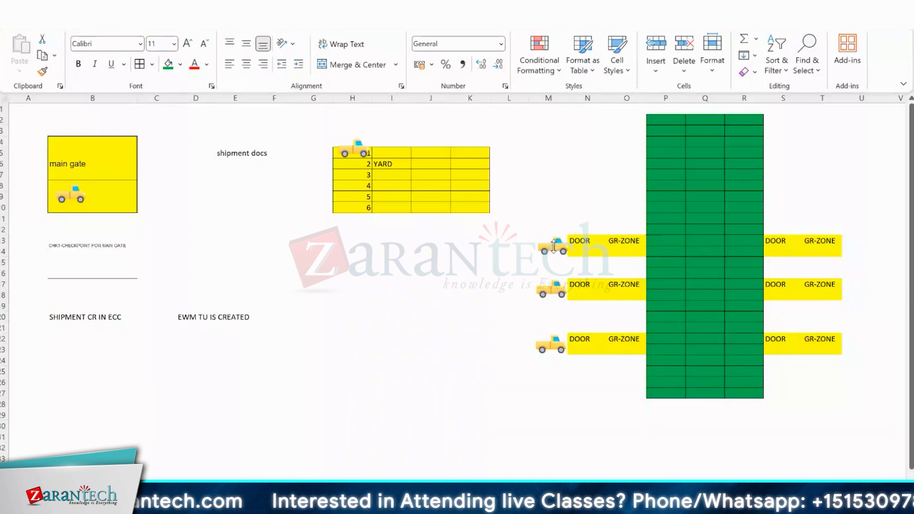
key("alt+Tab")
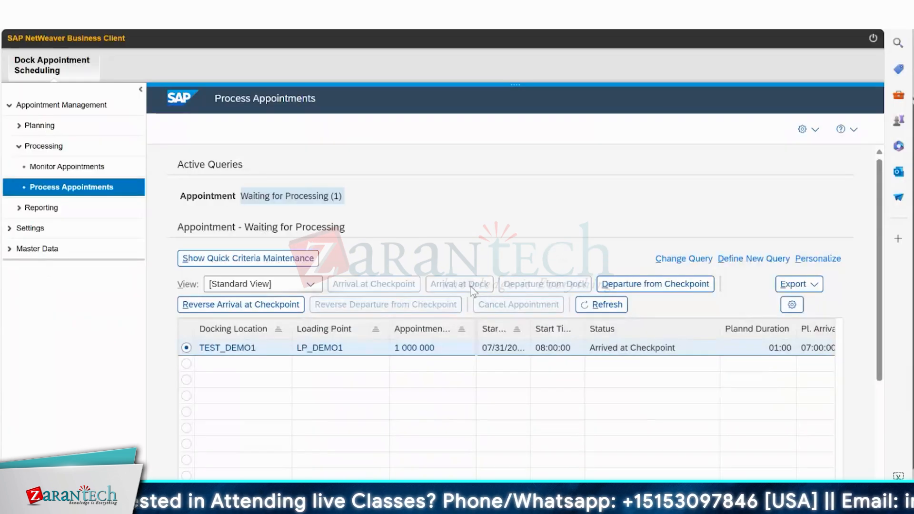
key("alt+Tab")
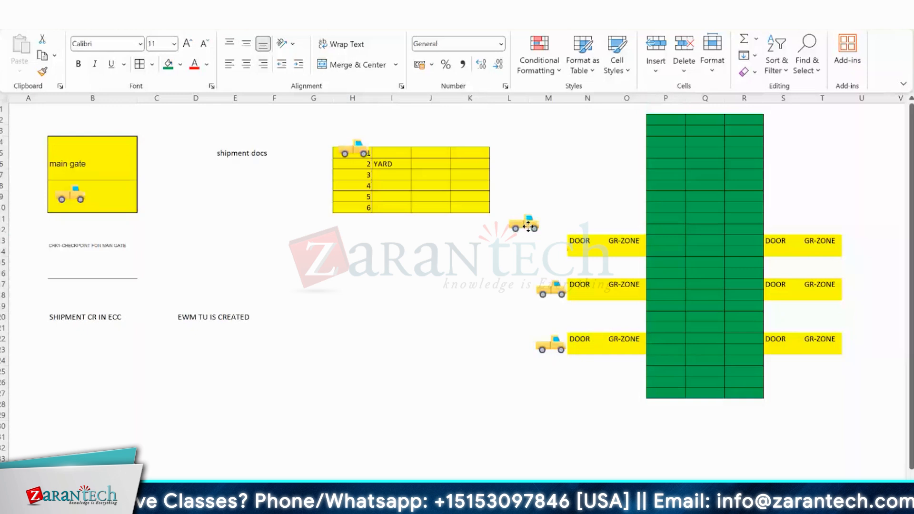
Place the upper truck back beside the uppermost left-hand door on the Excel sketch.
left_click_drag(528, 226, 431, 250)
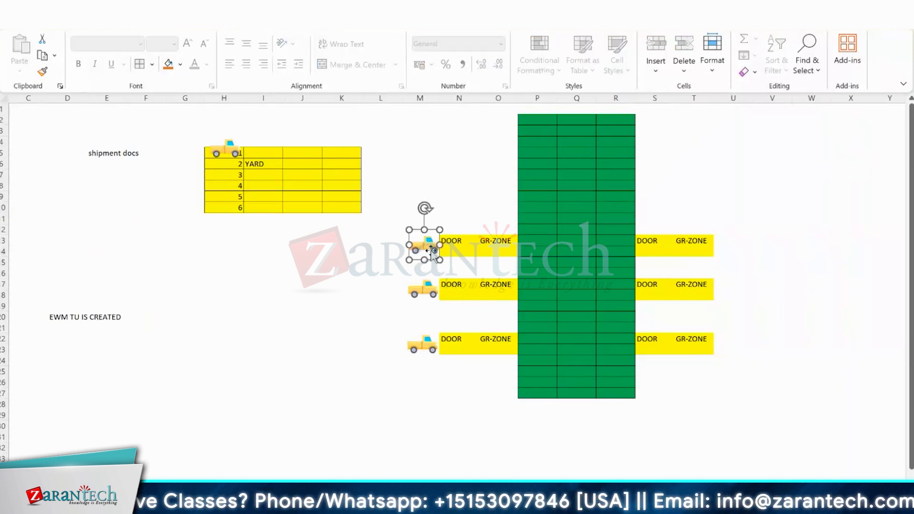
left_click(462, 205)
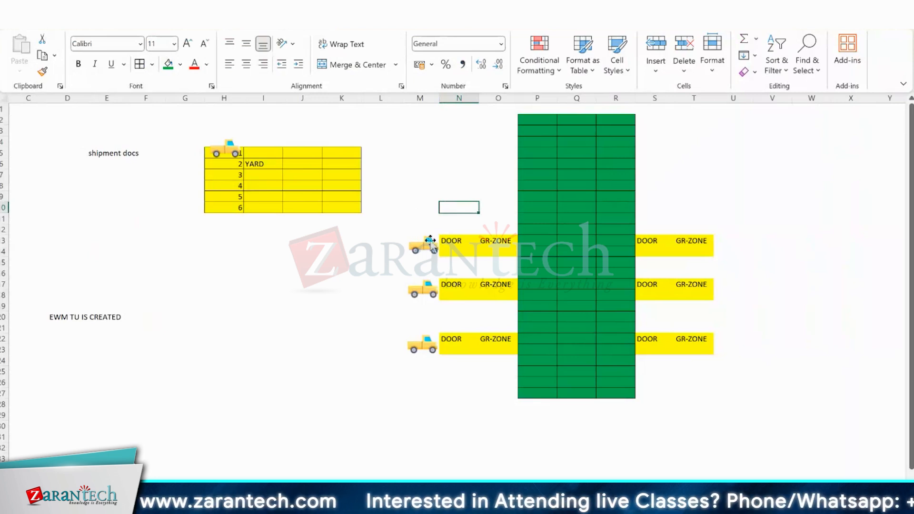
mouse_move(431, 241)
left_mouse_down()
mouse_move(409, 286)
mouse_move(587, 369)
mouse_move(667, 368)
mouse_move(428, 257)
mouse_move(433, 241)
left_mouse_up()
left_click_drag(516, 377, 432, 244)
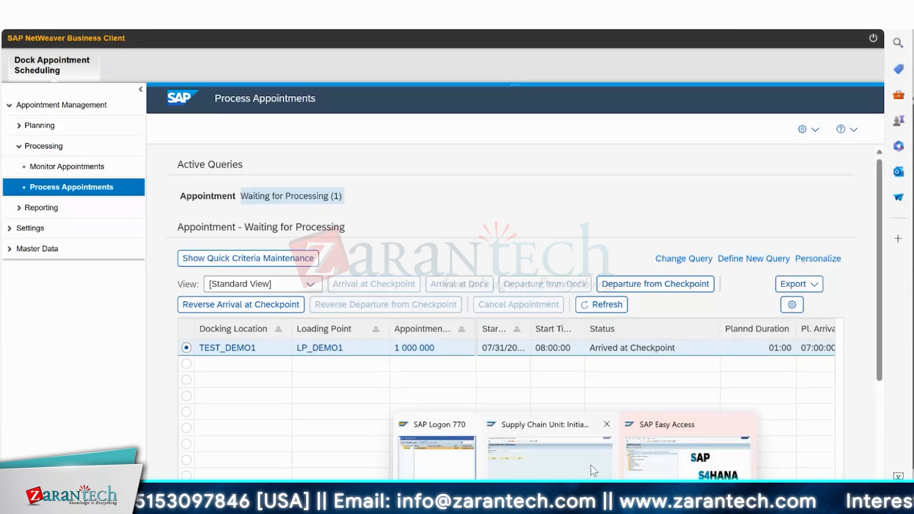
Switch to SAP GUI and examine the checkpoint arrival and departure actions in transportation unit processing.
left_click(590, 466)
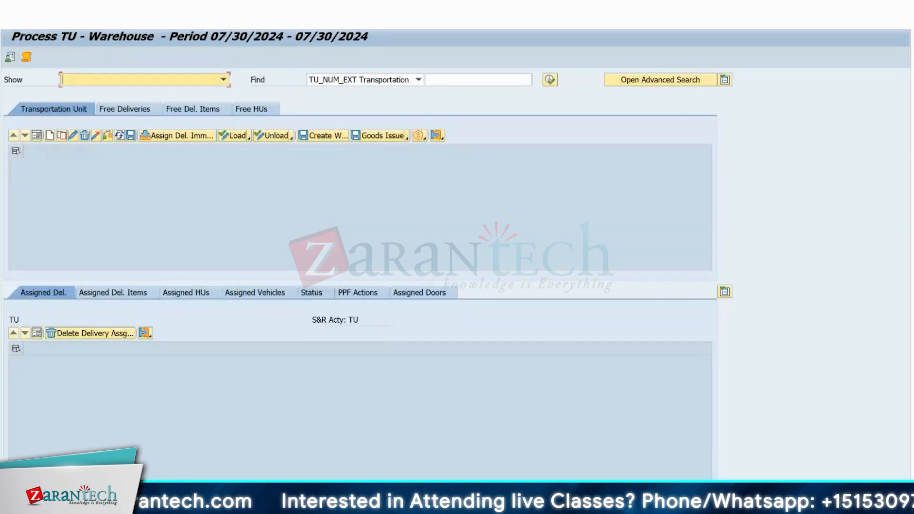
left_click(160, 10)
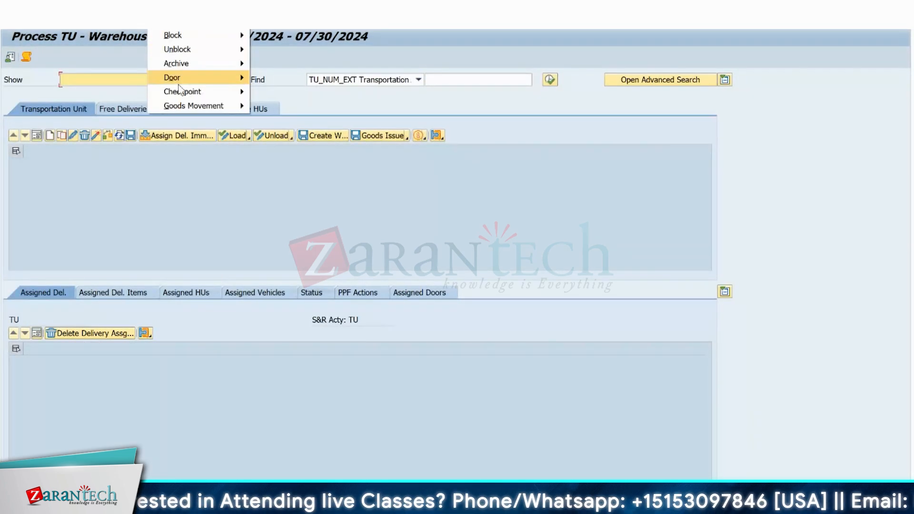
mouse_move(179, 84)
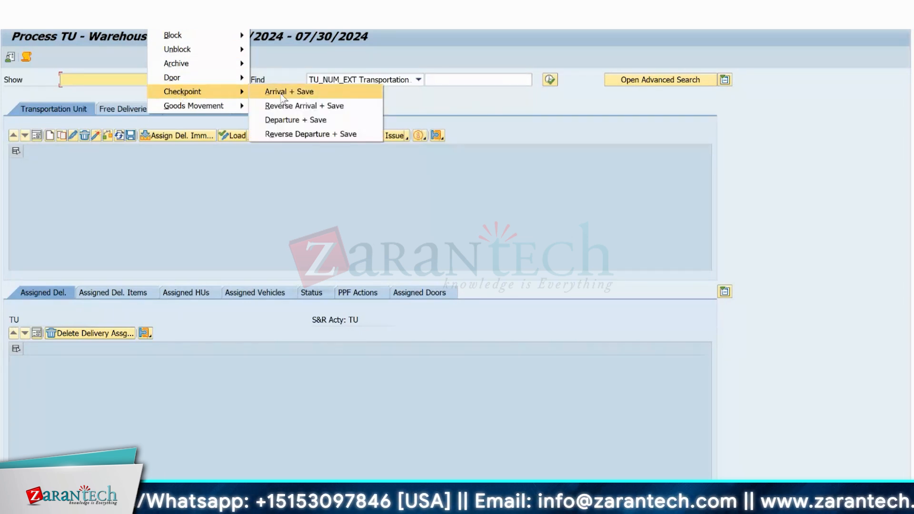
left_click(282, 125)
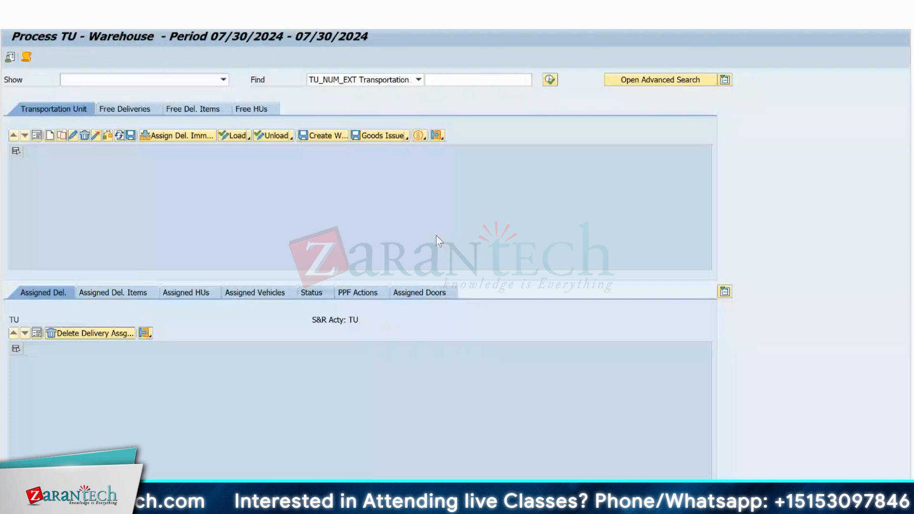
Search for transportation units and examine the Arrival at Checkpoint entry in the status list of S4TRUCK-01.
left_click(550, 80)
left_click(199, 224)
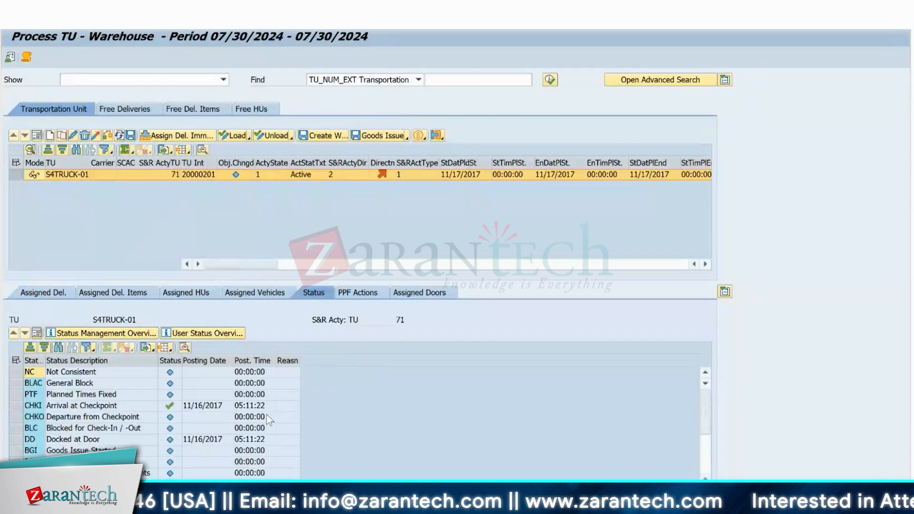
left_click(16, 405)
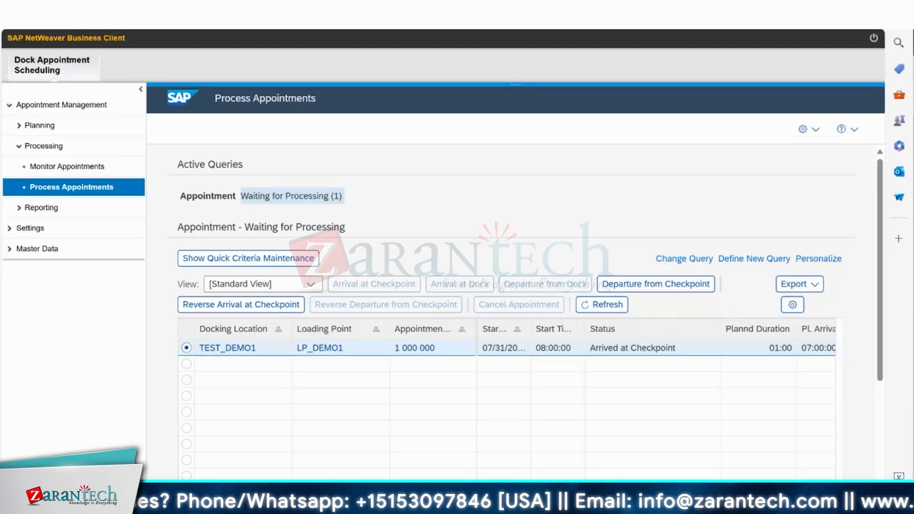
Switch to the Excel sketch and highlight the green warehouse block and the outside area covering the yard and left-hand doors.
left_click(603, 504)
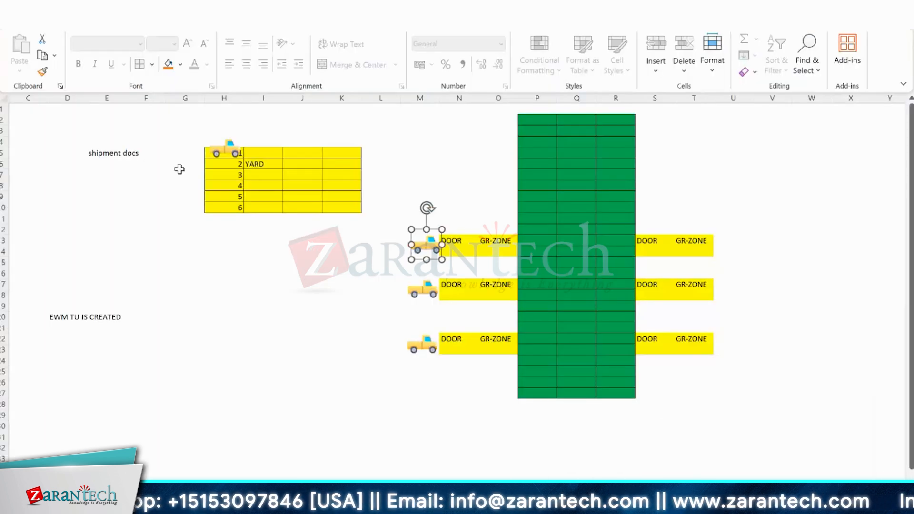
left_click_drag(529, 118, 613, 399)
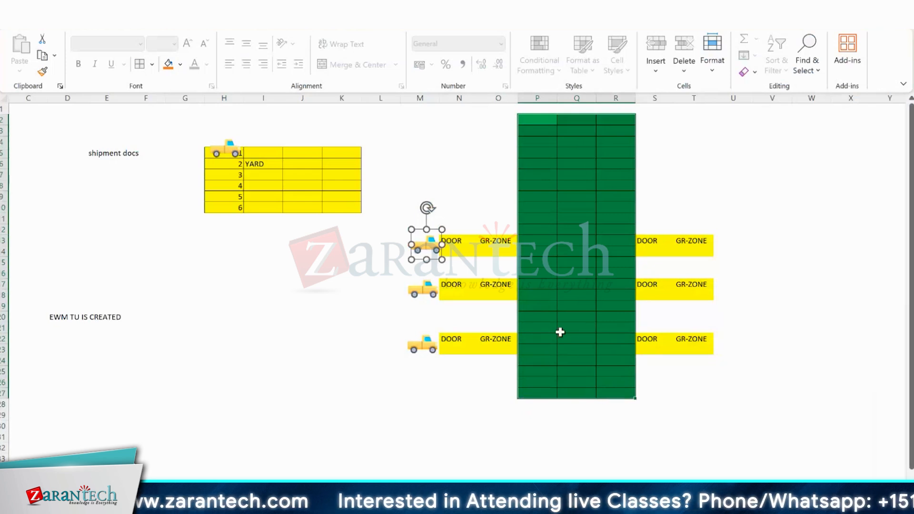
key("Escape")
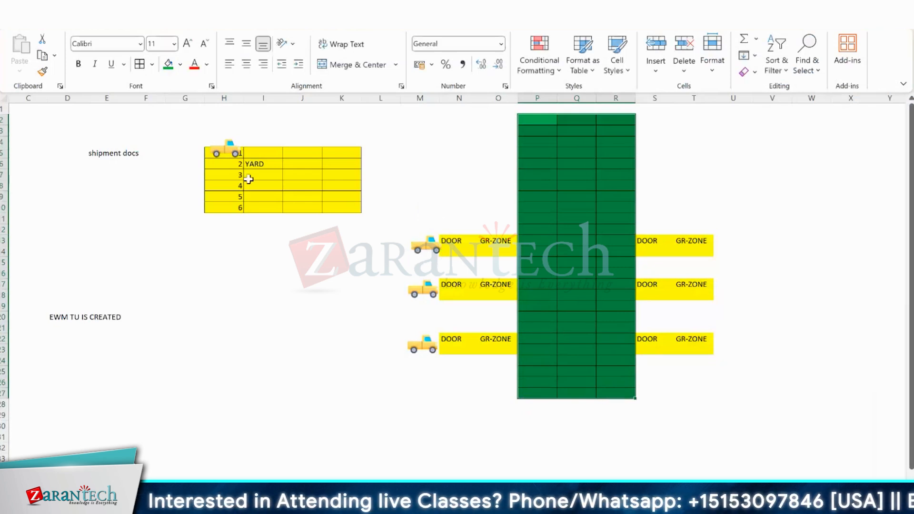
left_click_drag(169, 119, 492, 414)
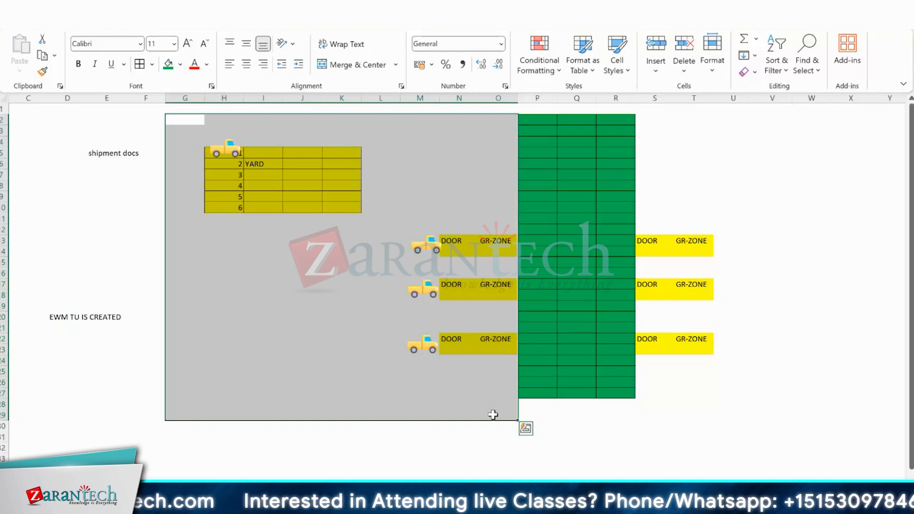
Consult the Yard Management section of the SAP customizing structure and highlight the yard area on the Excel sketch.
mouse_move(571, 505)
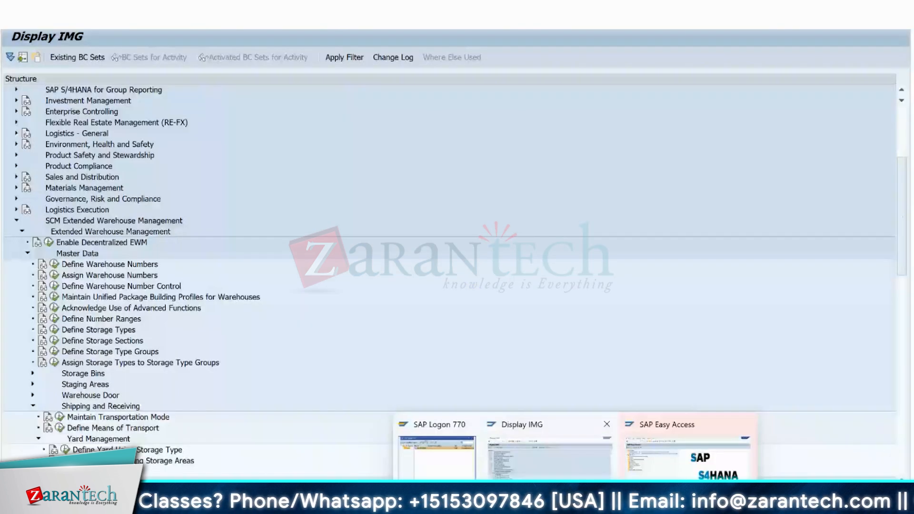
left_click(550, 489)
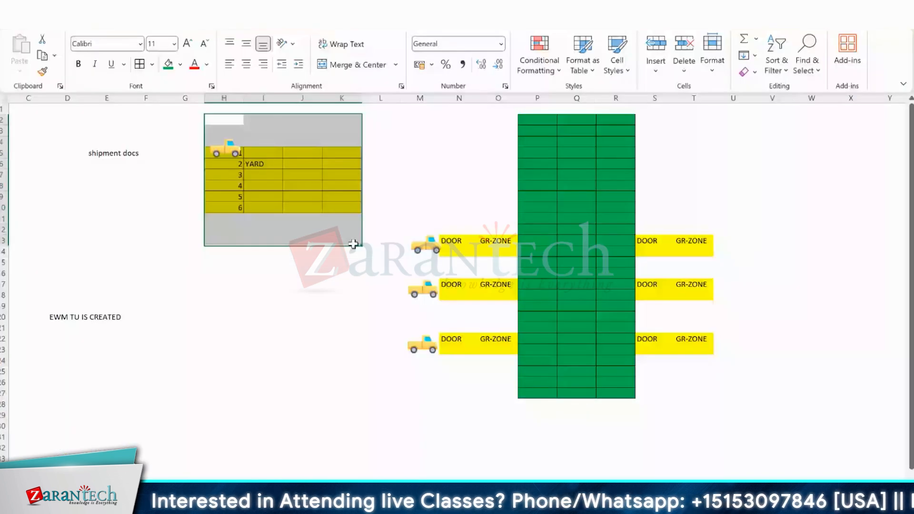
key("ctrl+v")
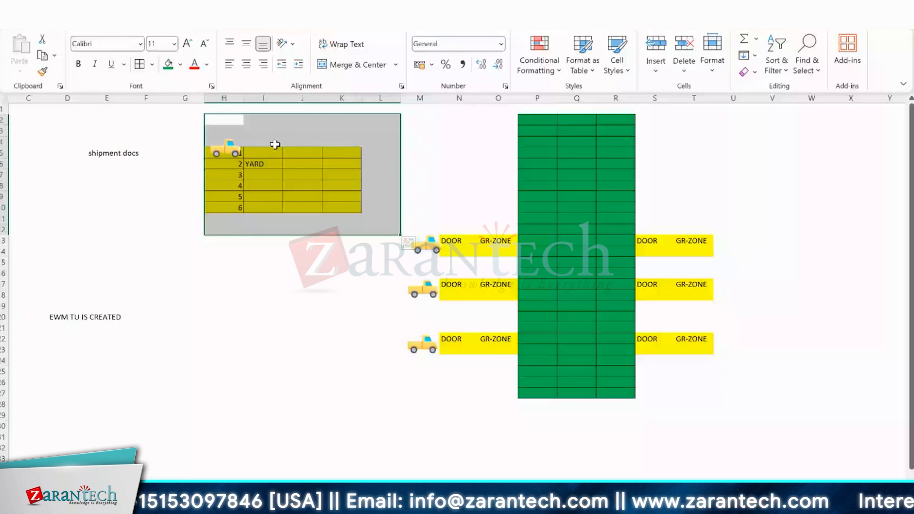
key("ctrl+z")
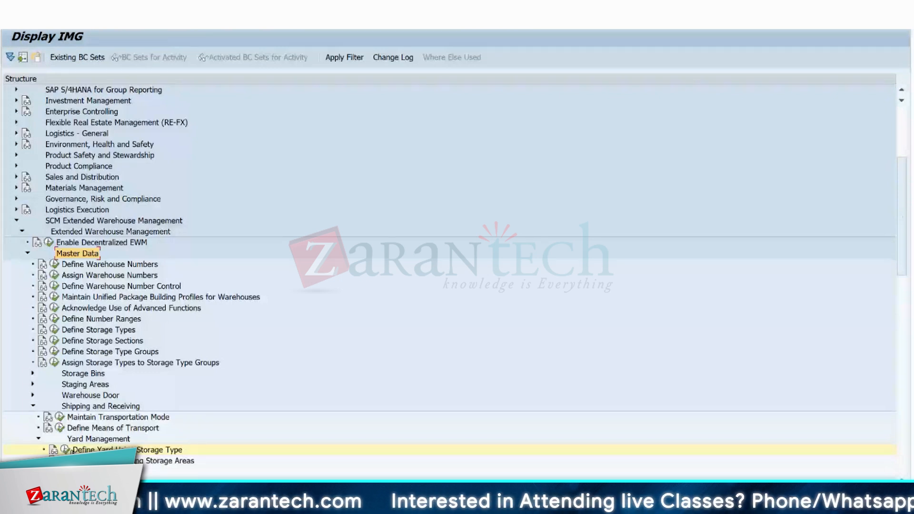
Copy the YARD storage type of warehouse A001 in Define Storage Types to warehouse 1710.
left_click(99, 439)
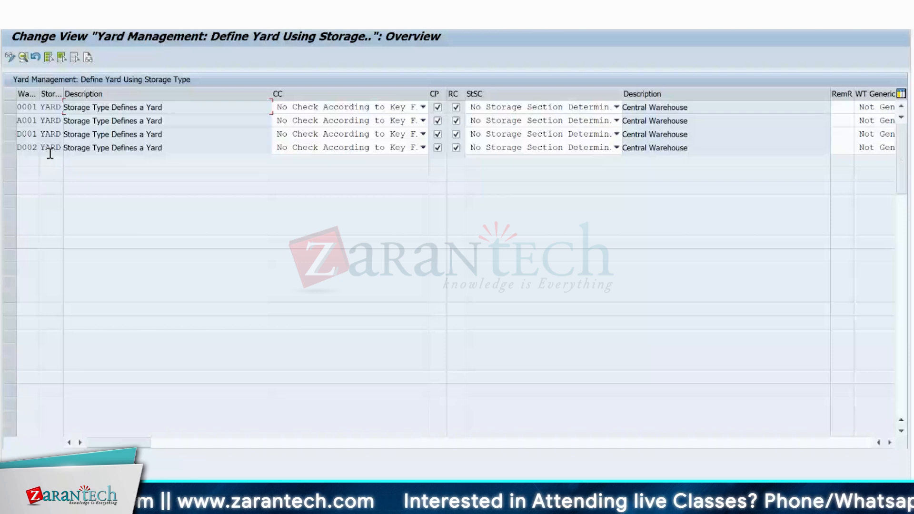
key("F3")
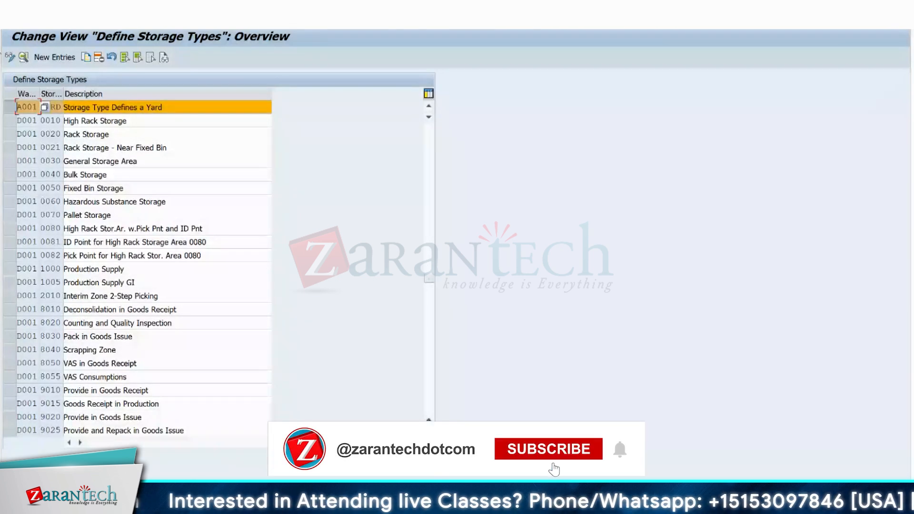
left_click(85, 57)
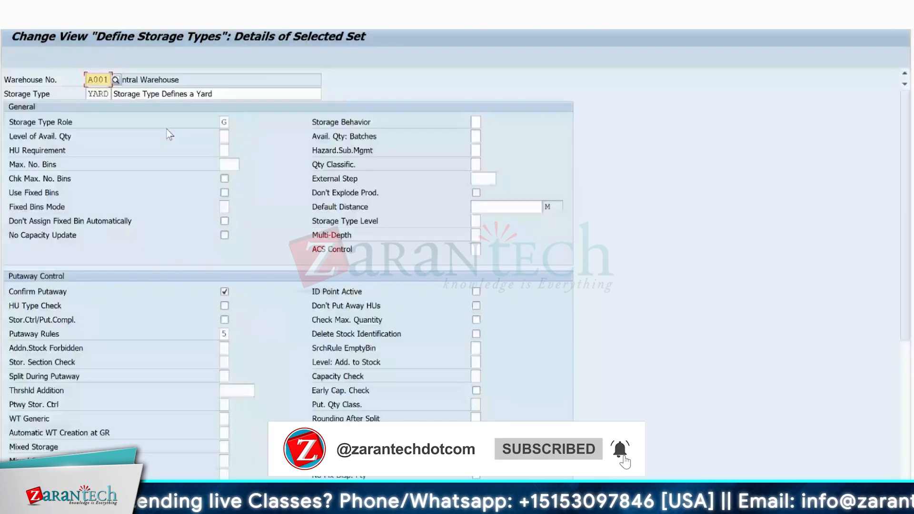
type("171")
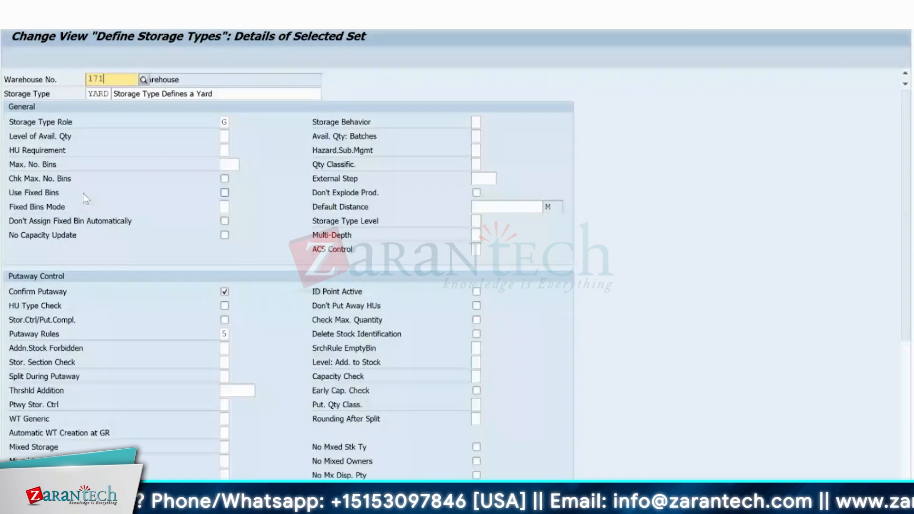
type("0")
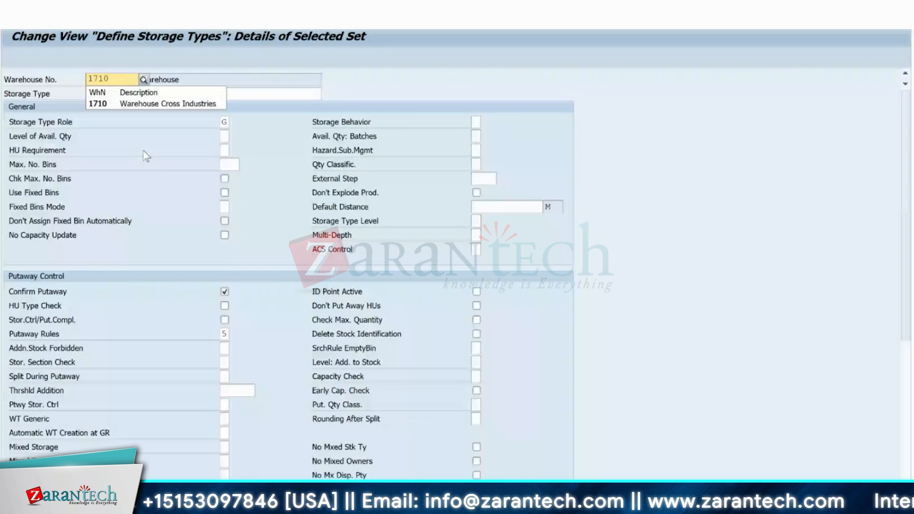
key("Return")
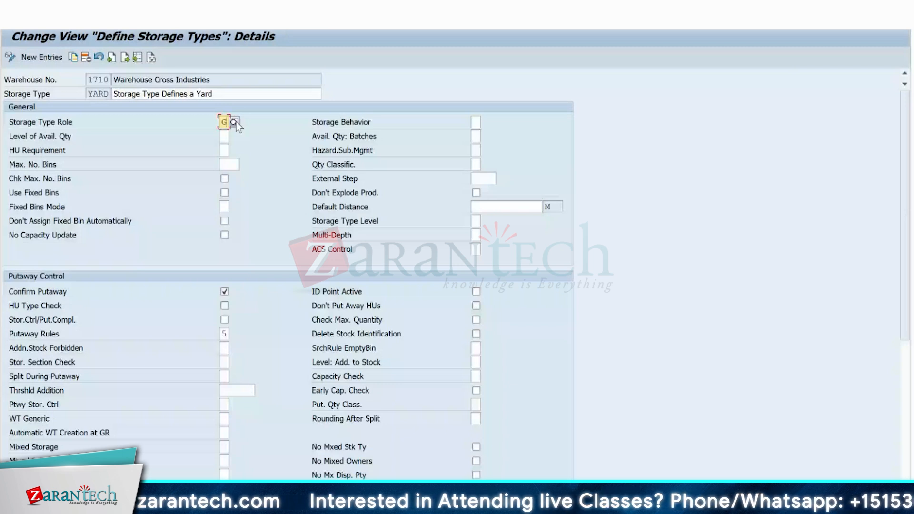
Review the storage type role options and the putaway and stock removal settings, and save the copied YARD storage type to the proposed customizing request.
left_click(236, 122)
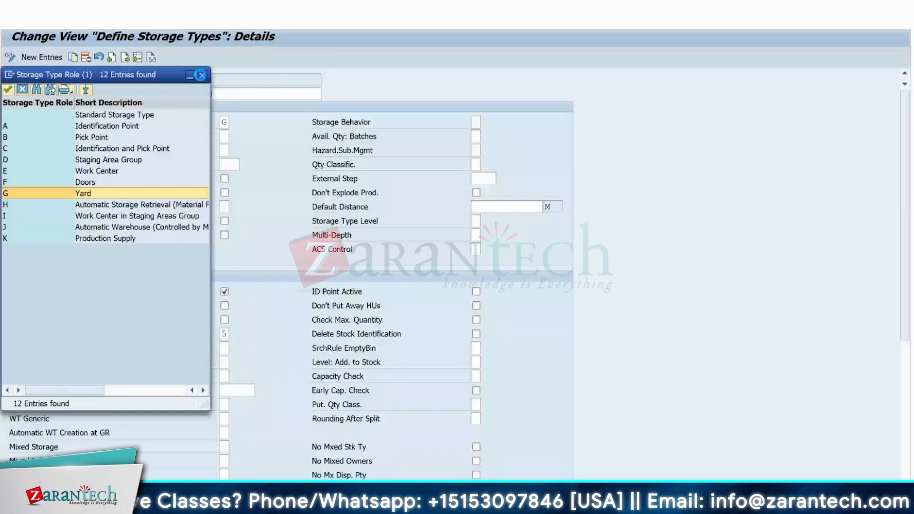
left_click(202, 75)
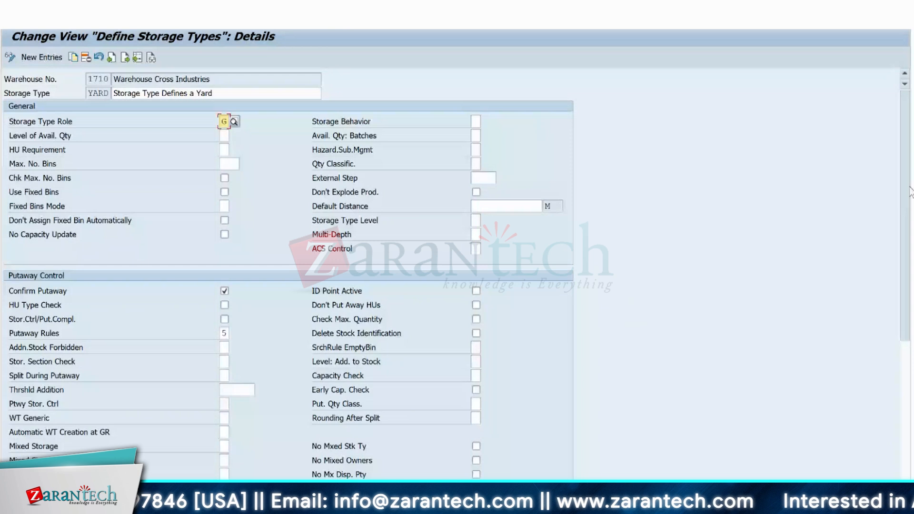
left_click_drag(910, 192, 910, 286)
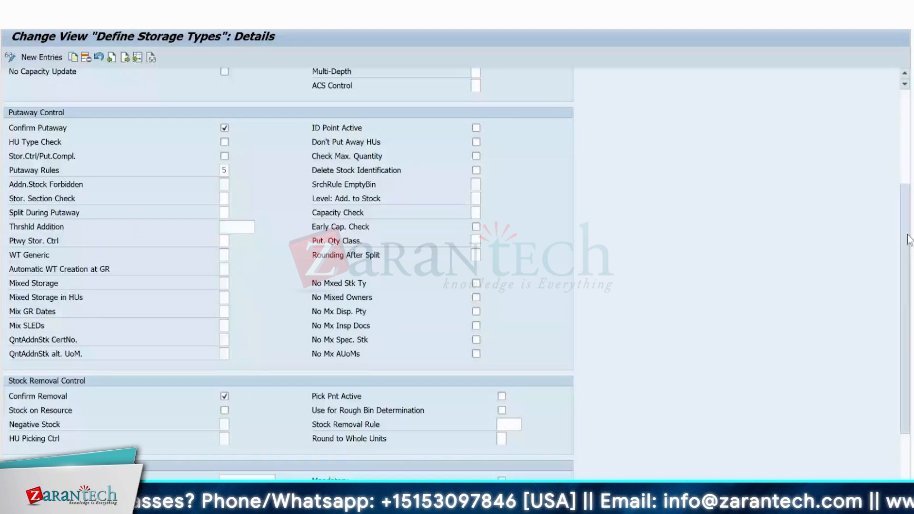
left_click_drag(909, 239, 897, 293)
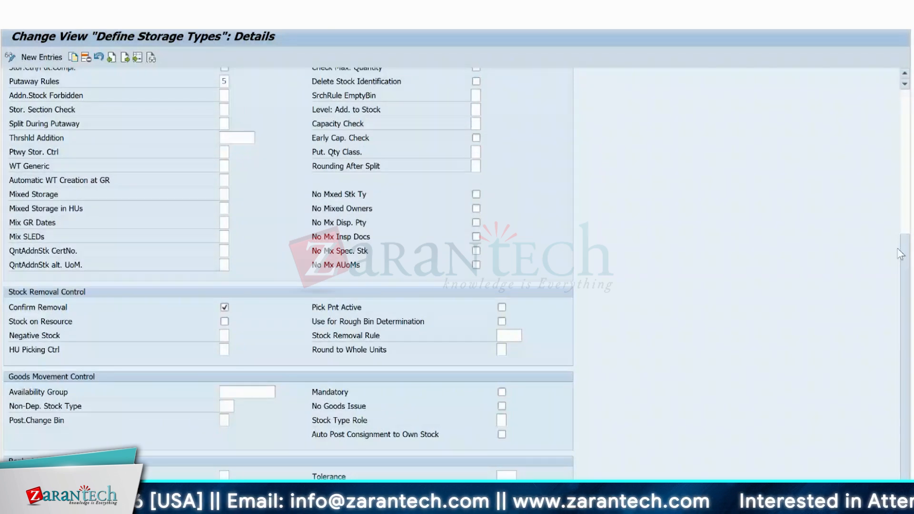
left_click_drag(899, 254, 492, 111)
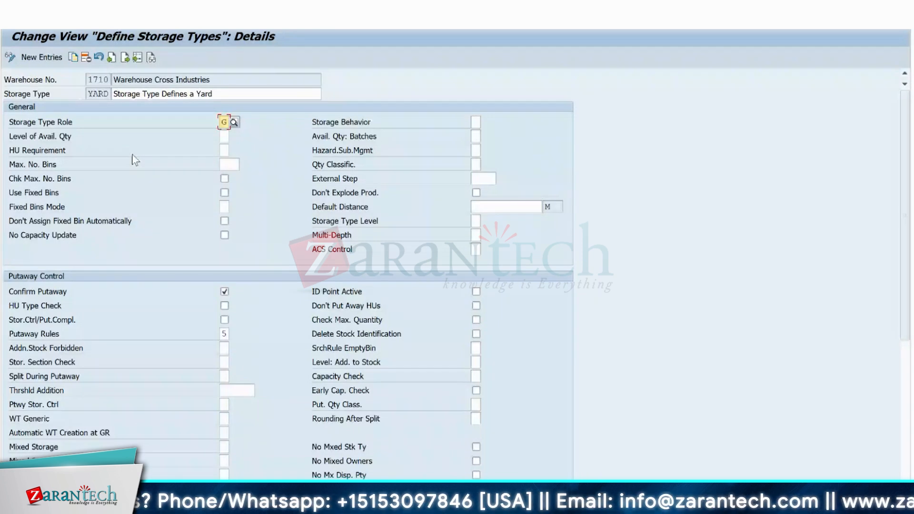
left_click(168, 21)
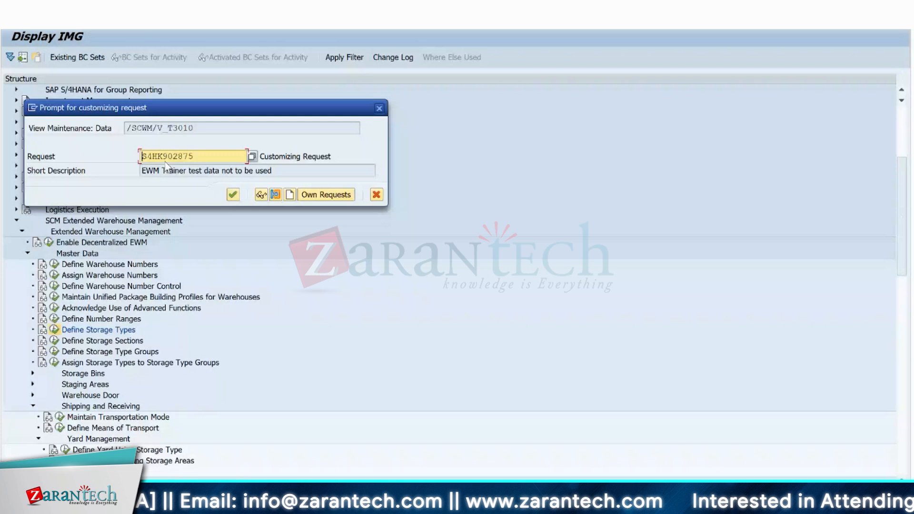
key("Return")
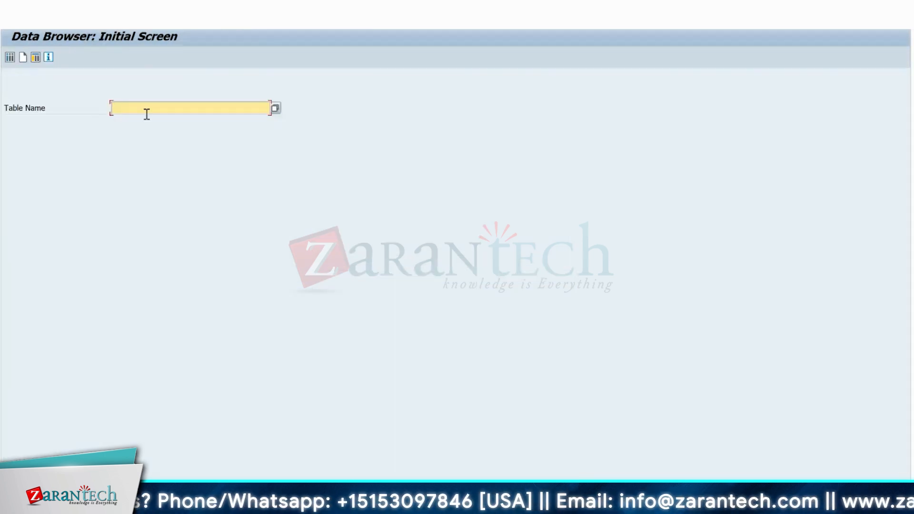
Query table /SCWM/LAGP in the Data Browser for storage bins with storage type YARD.
type("/scwm/")
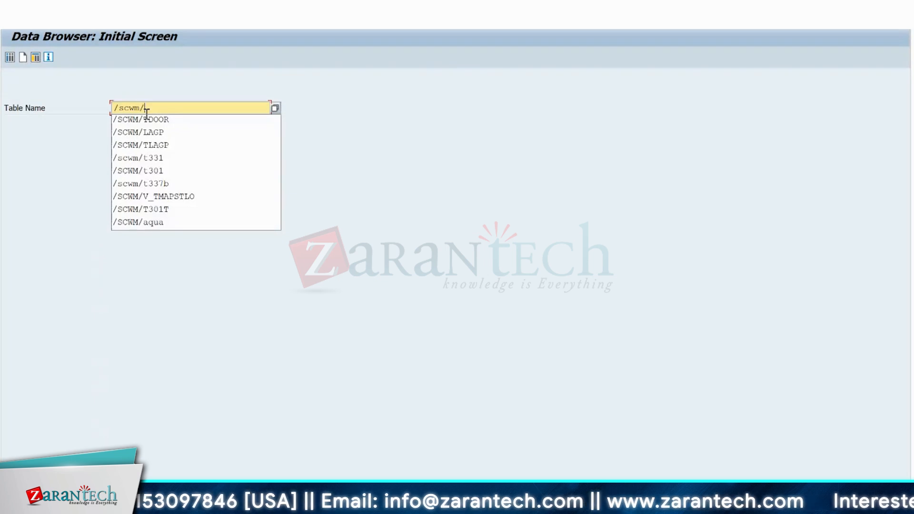
type("lagp")
key("Return")
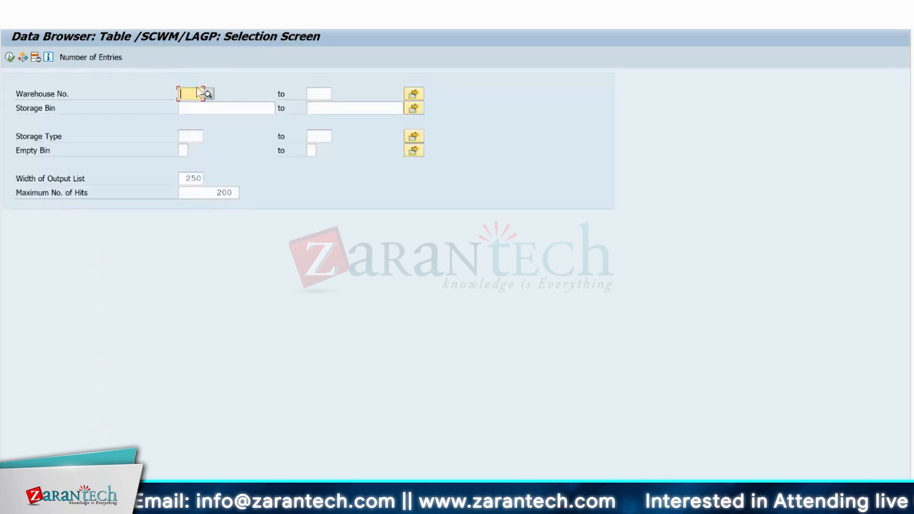
left_click(187, 137)
type("yard")
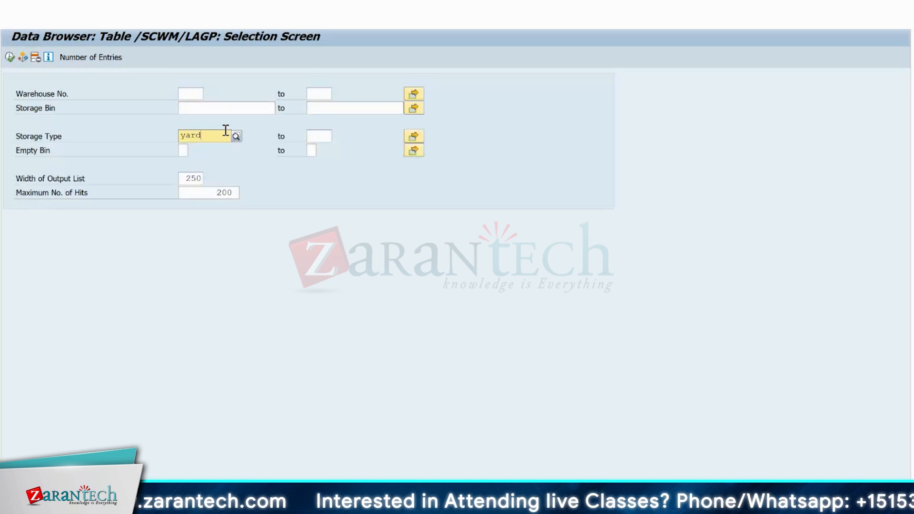
key("Return")
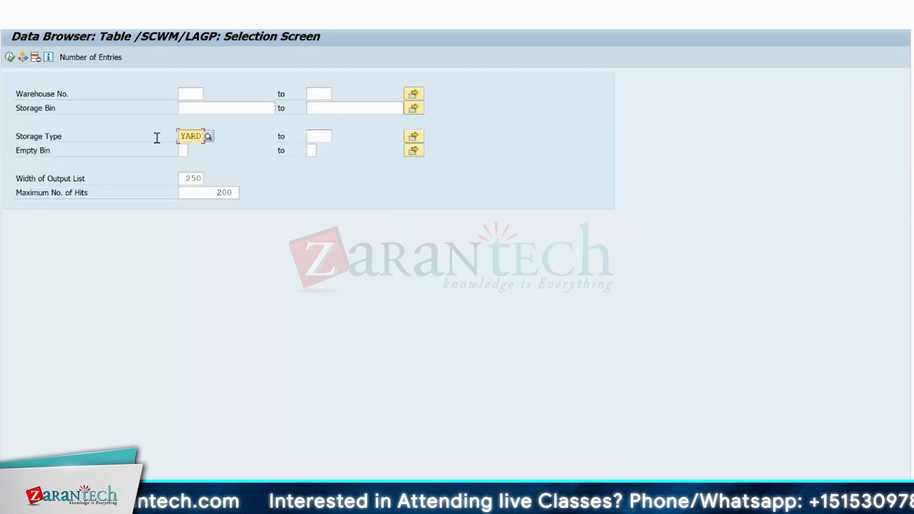
left_click(9, 58)
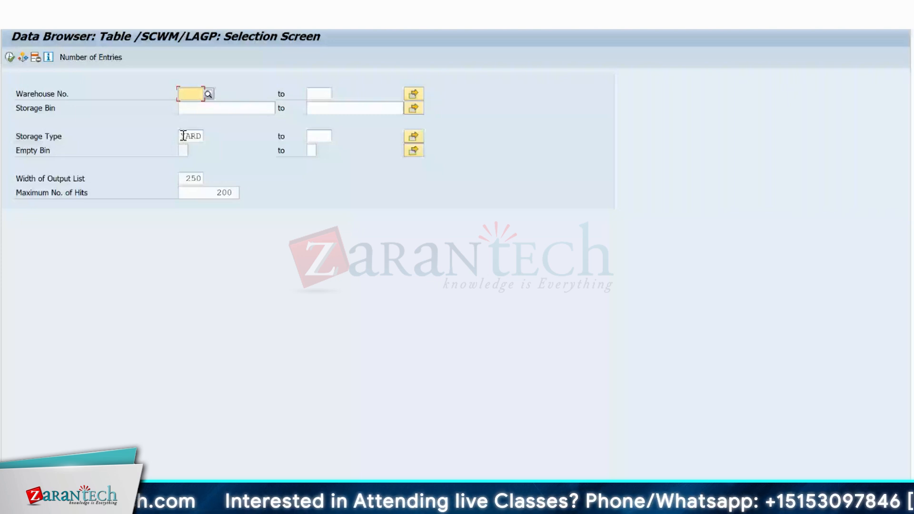
key("F8")
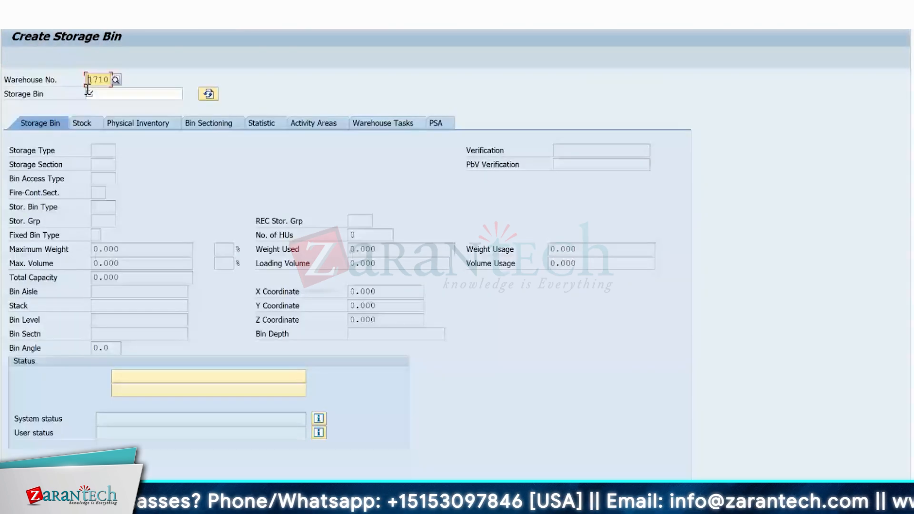
Begin naming a new storage bin in warehouse 1710 with the prefix YARD.
left_click(120, 98)
type("YAR")
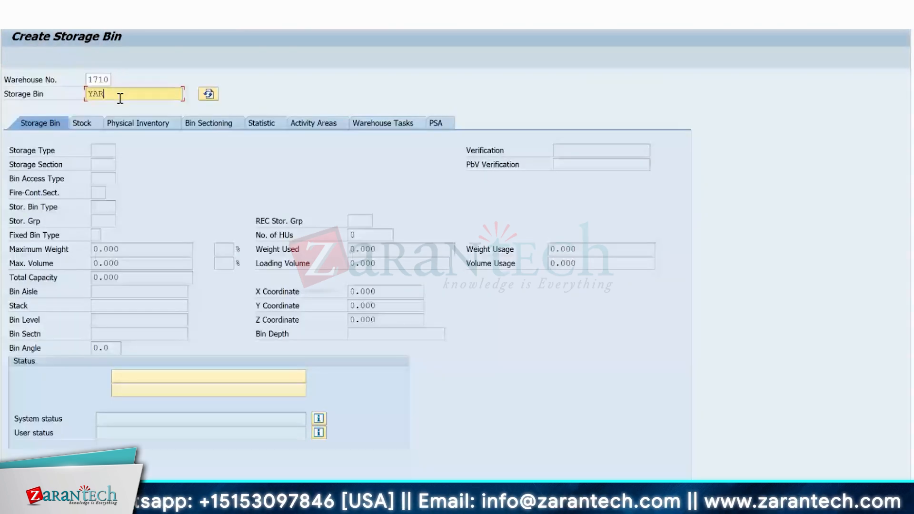
type("D")
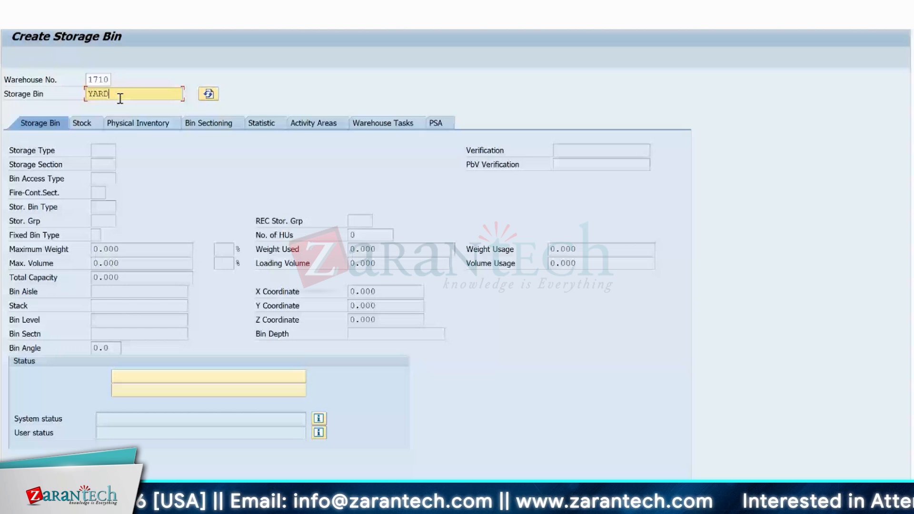
Switch to the Excel sketch, highlight the yellow yard block and return to the SAP storage bin creation screen.
key("alt+Tab")
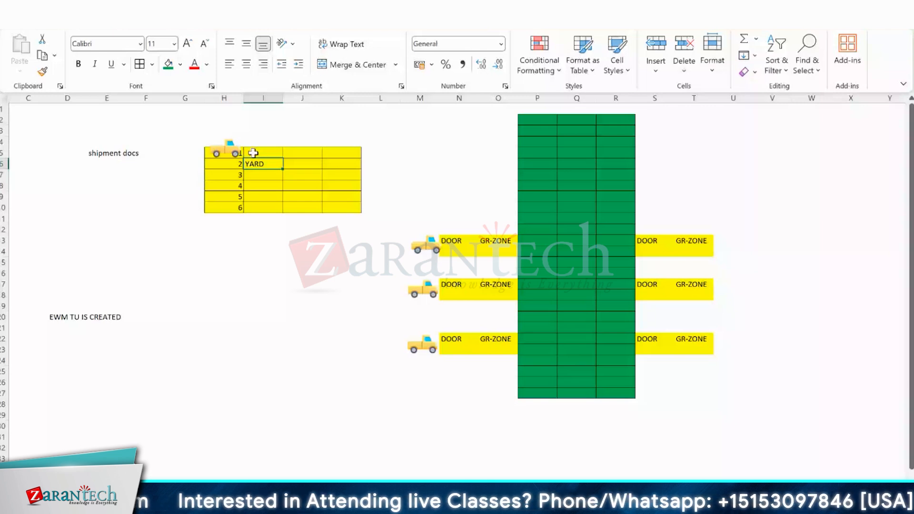
left_click_drag(342, 152, 225, 208)
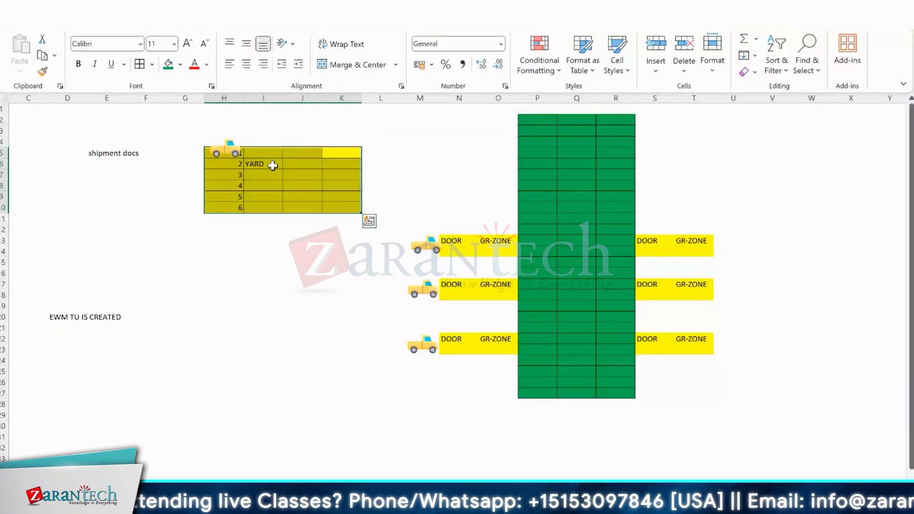
key("alt+Tab")
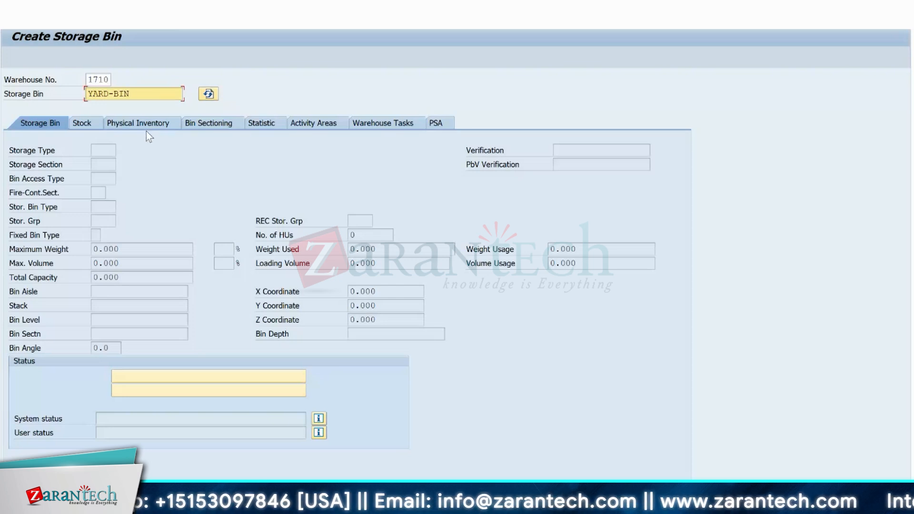
Complete the bin name as YARD-BIN TEST, assign it to storage type YARD and save the new storage bin.
type("TEST")
key("Return")
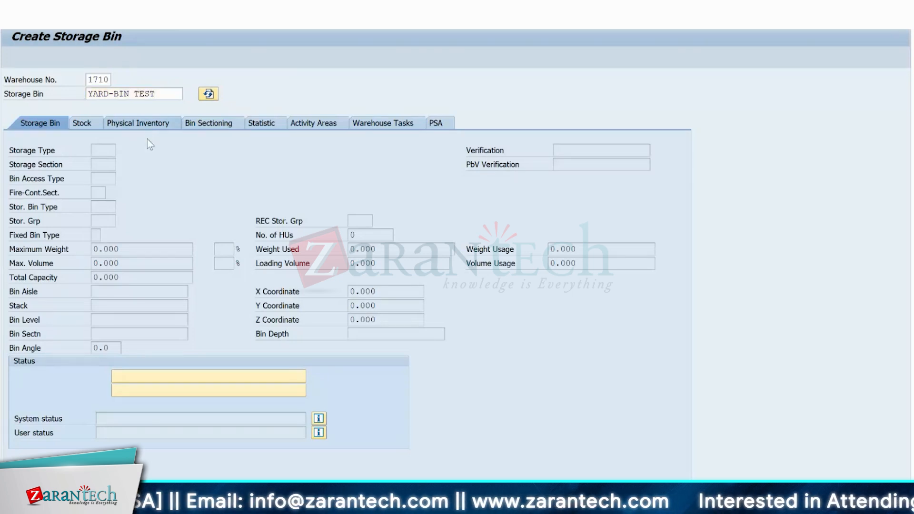
left_click(98, 150)
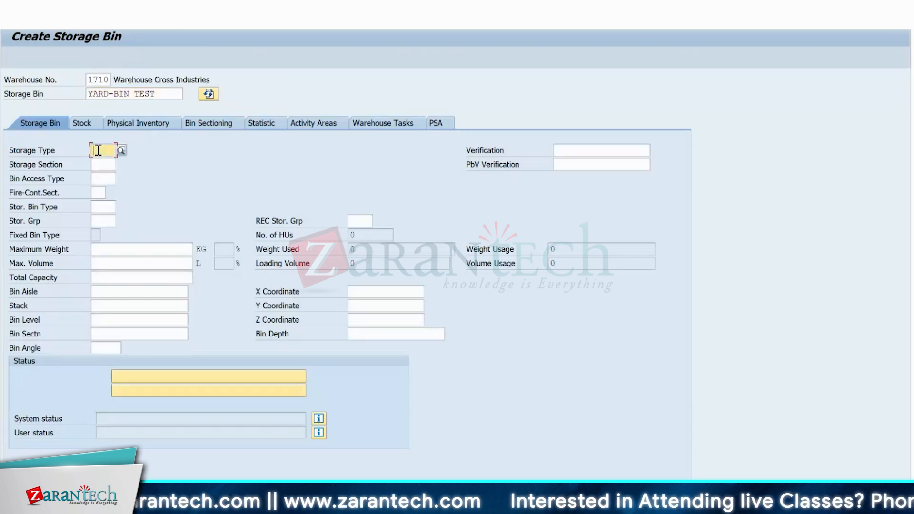
type("YARD")
key("Return")
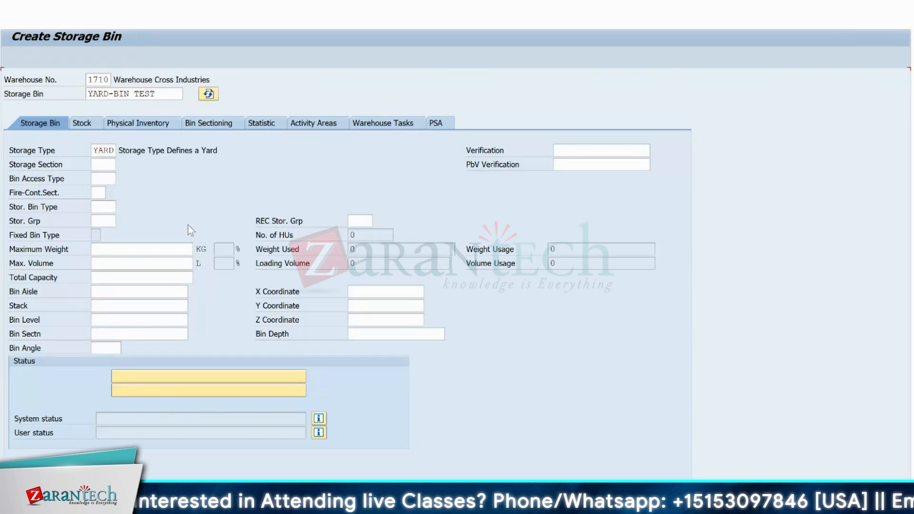
key("ctrl+s")
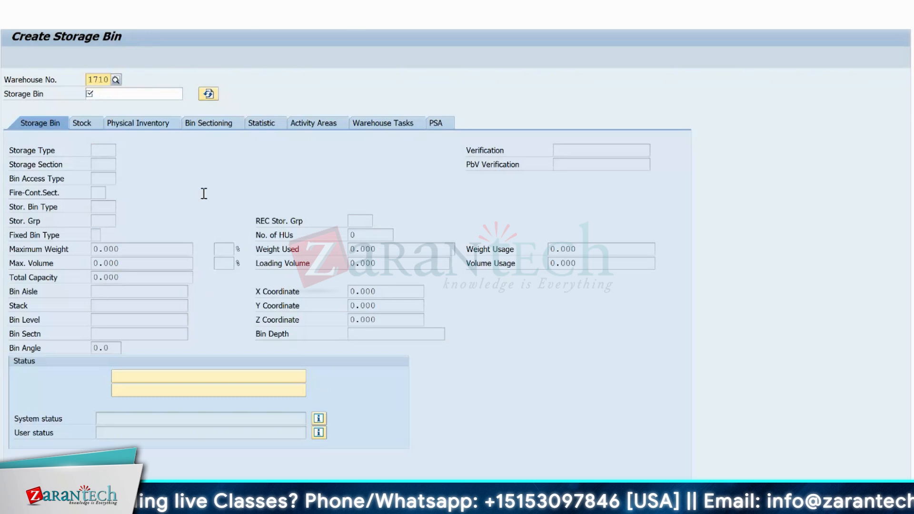
key("alt+Tab")
key("alt+Tab")
key("alt+Tab")
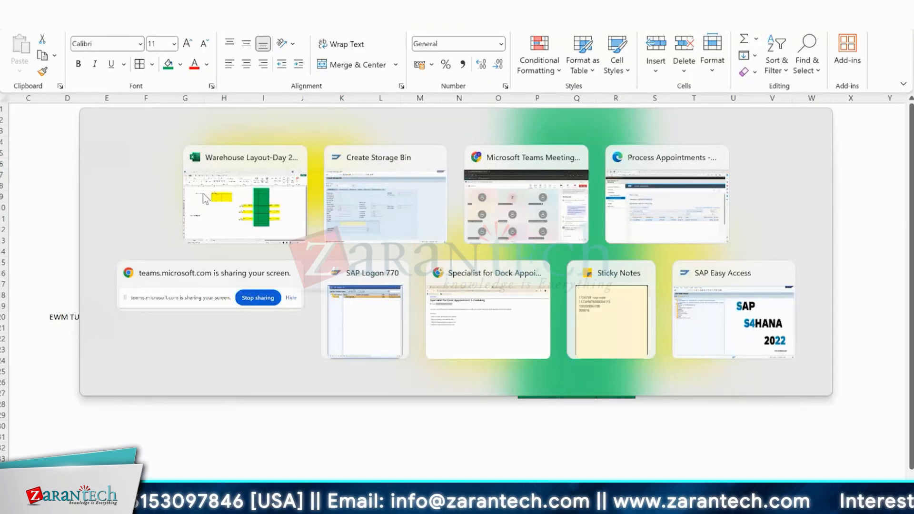
left_click(383, 200)
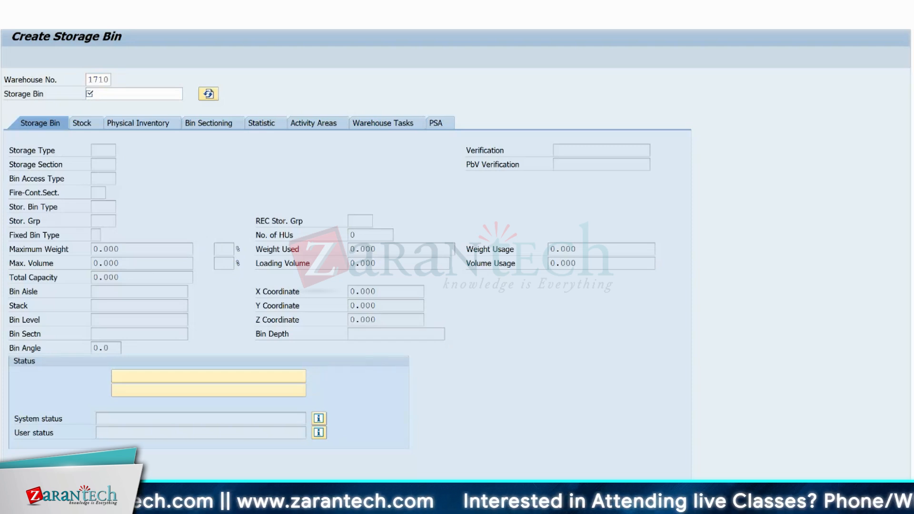
Open the customizing for structuring the yard using storage sections and select the A001 entries CHK1, CHK2, DOR1 and DOR2.
mouse_move(575, 507)
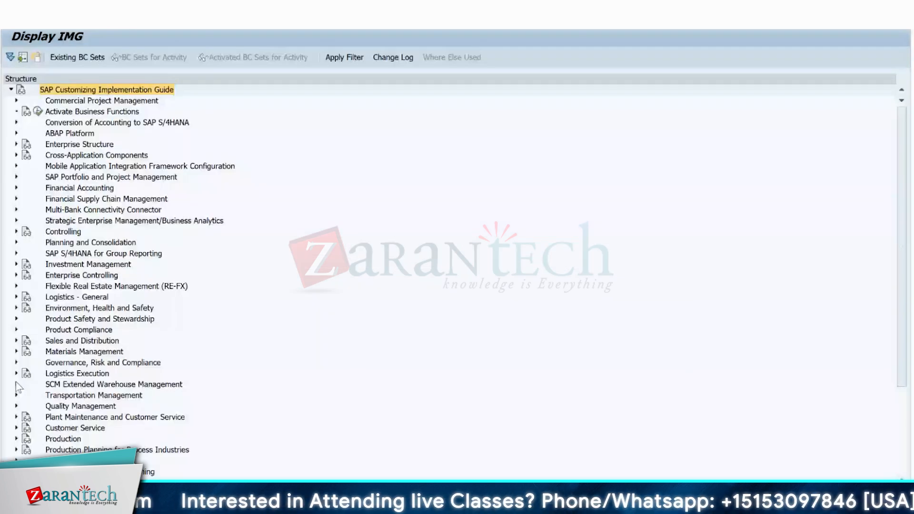
left_click(16, 384)
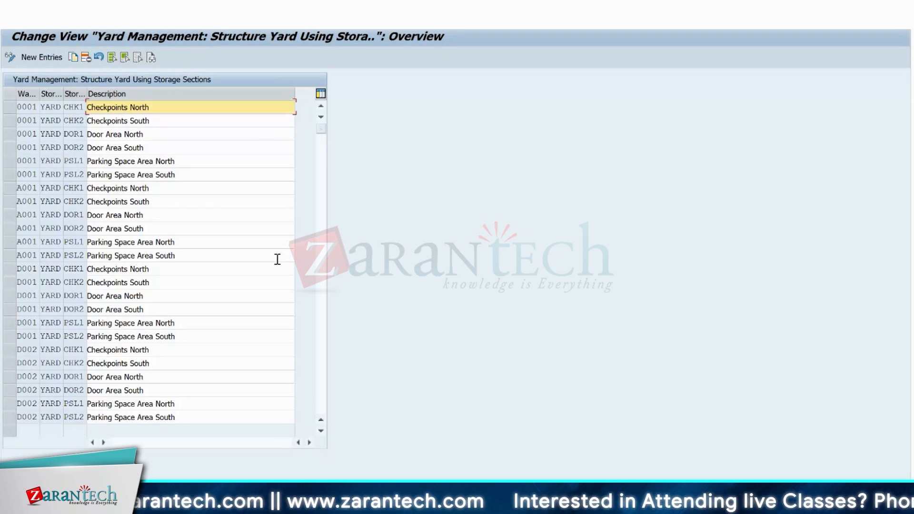
left_click(11, 189)
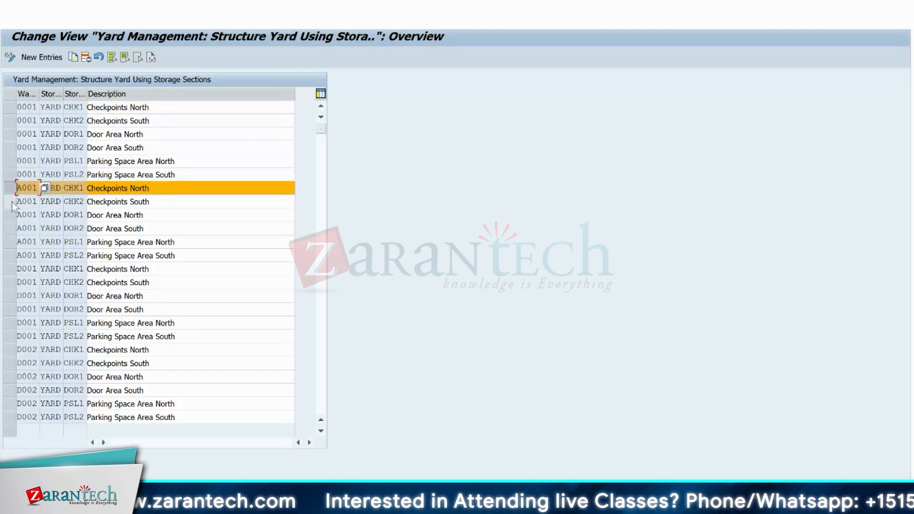
left_click(10, 216, "shift")
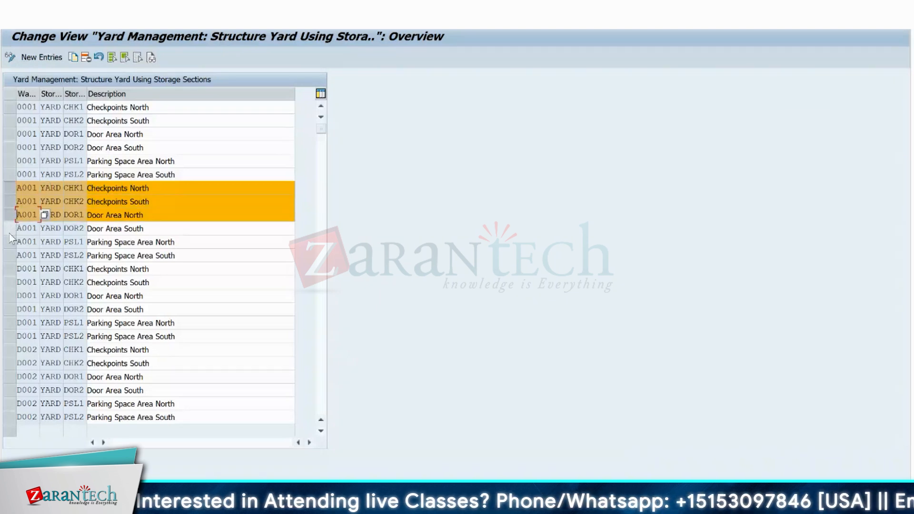
left_click(10, 232, "shift")
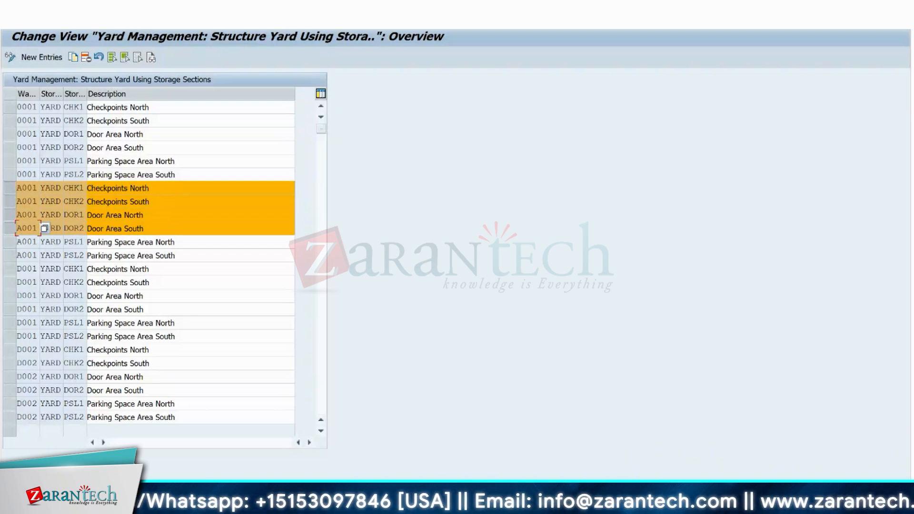
Switch to the Excel sketch to review the main gate, yard and door layout, and return to the SAP storage section list.
key("alt+Tab")
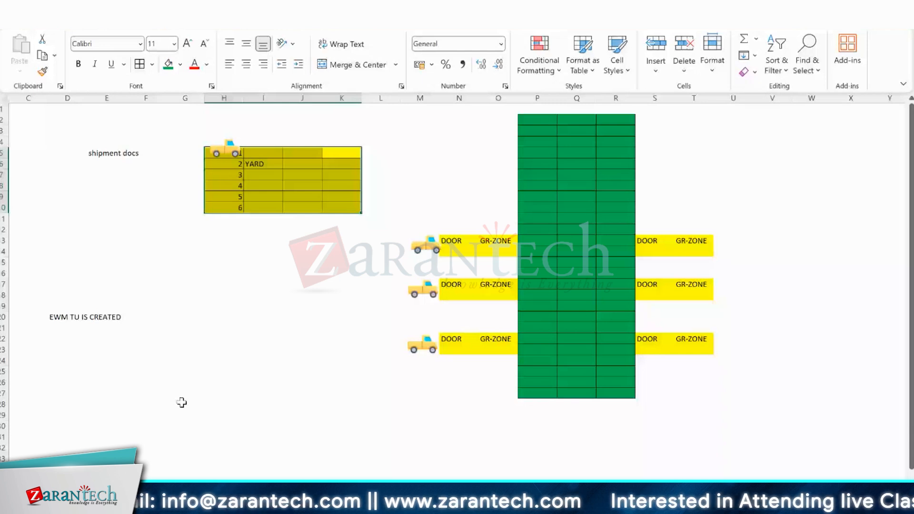
scroll(157, 279, "down", 1, "ctrl")
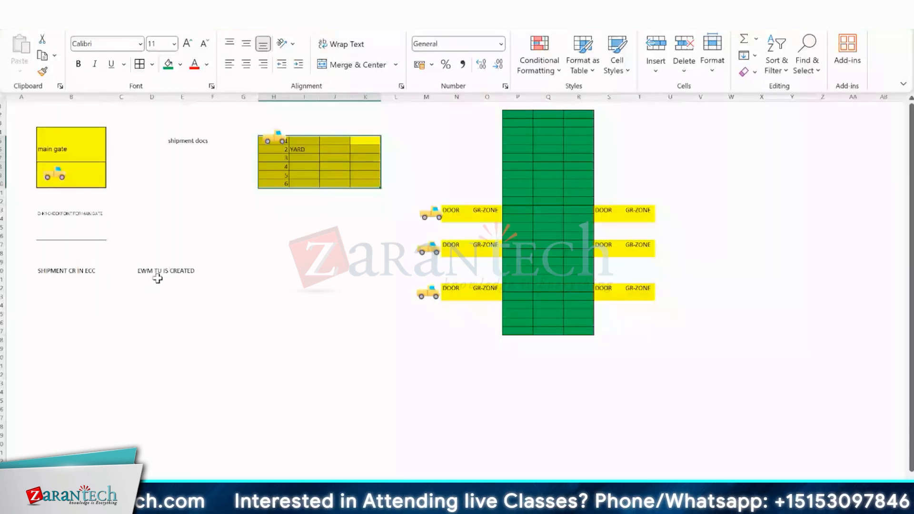
left_click(230, 118)
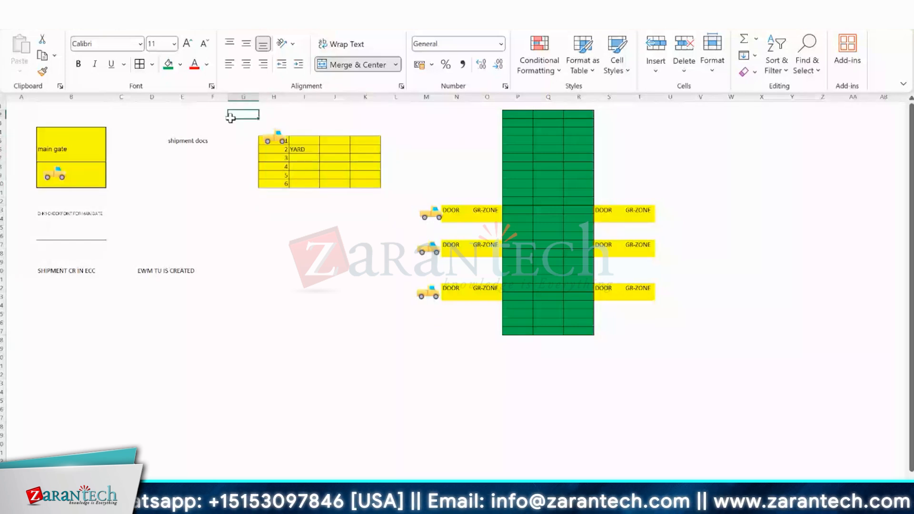
key("alt+Tab")
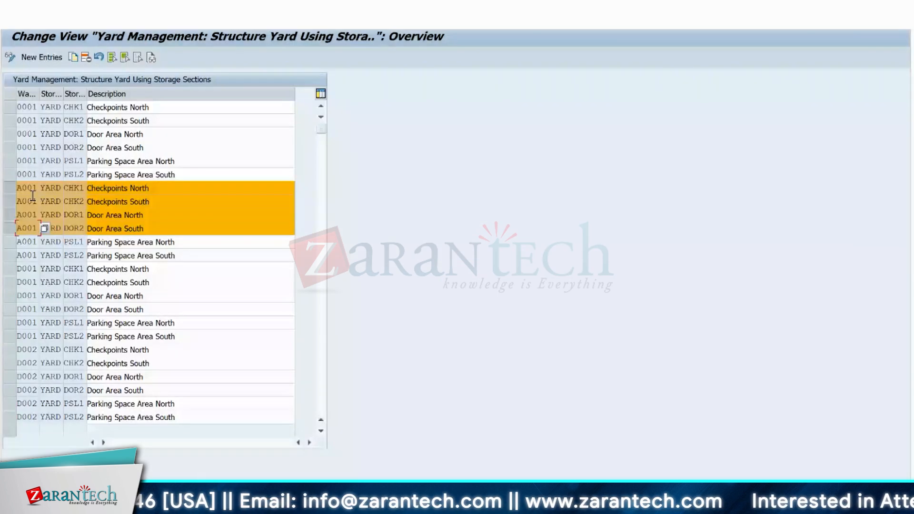
Copy the four selected A001 yard sections to warehouse 1710 and save them in the proposed customizing request.
left_click(73, 57)
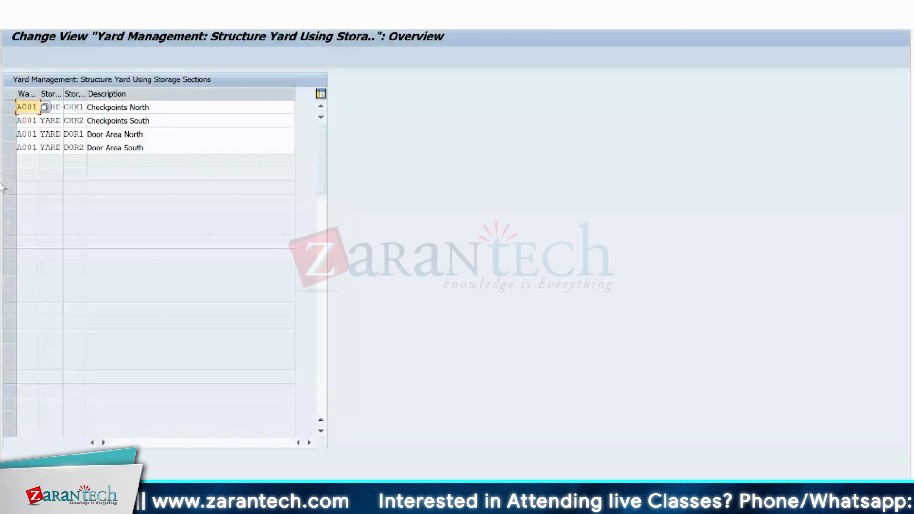
type("1710")
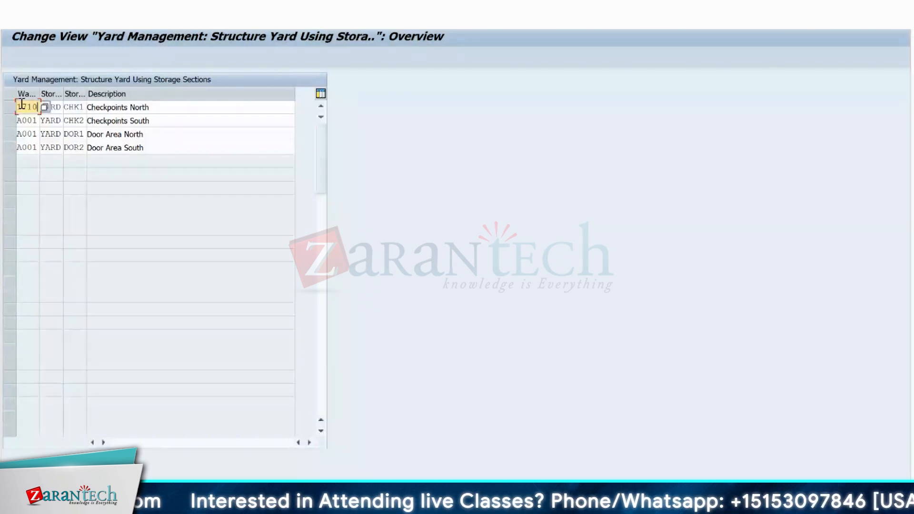
key("Tab")
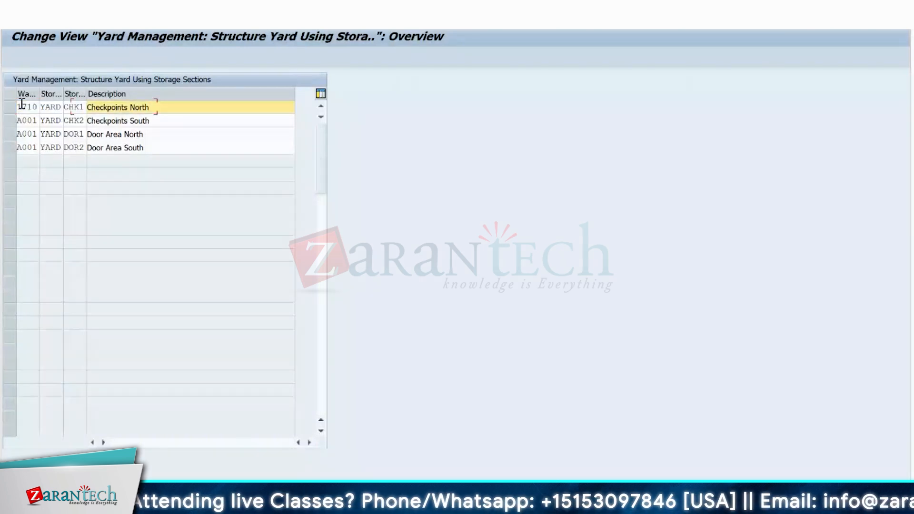
key("Tab")
type("1711")
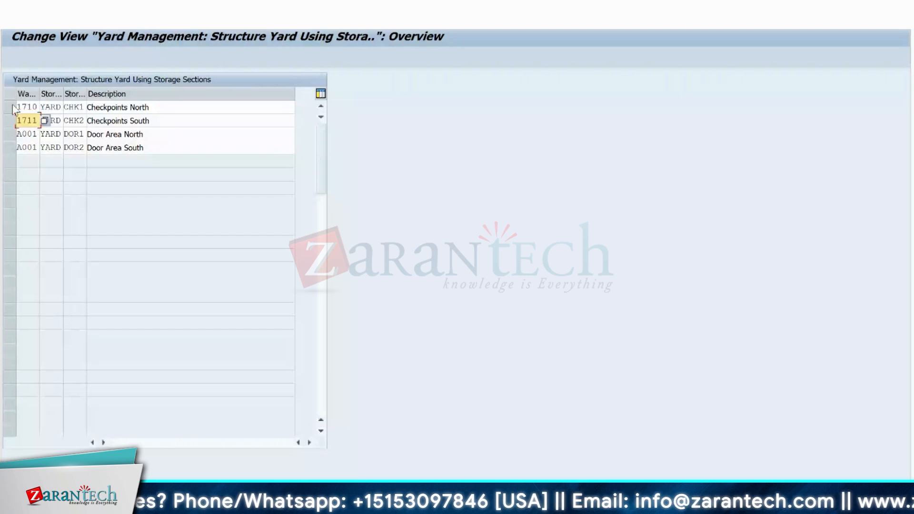
key("BackSpace")
type("0")
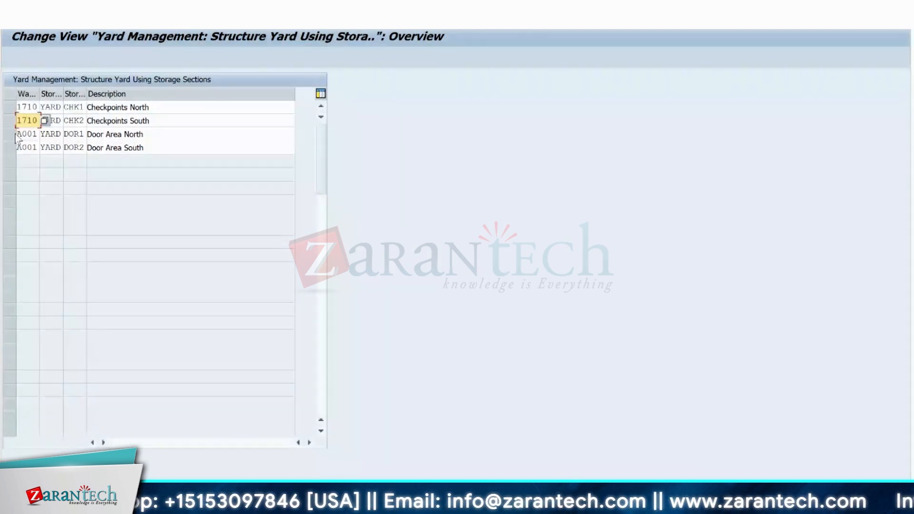
left_click(18, 134)
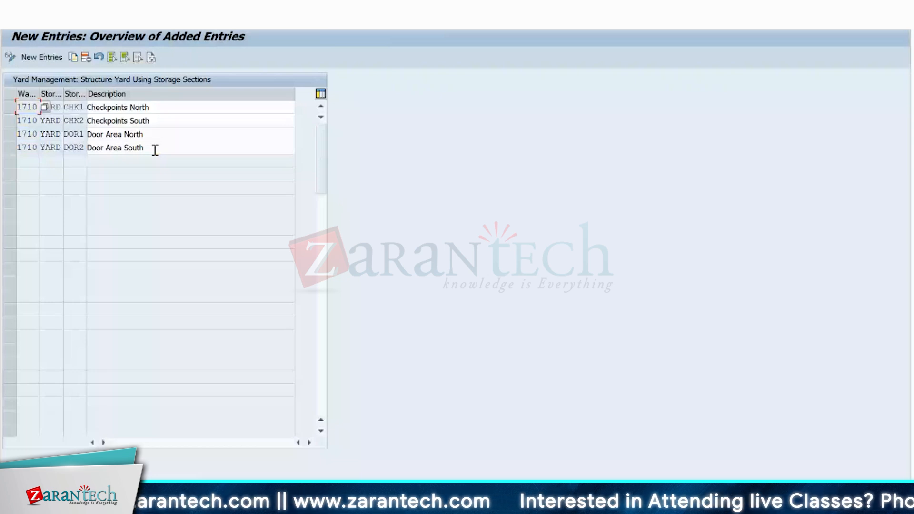
left_click(127, 23)
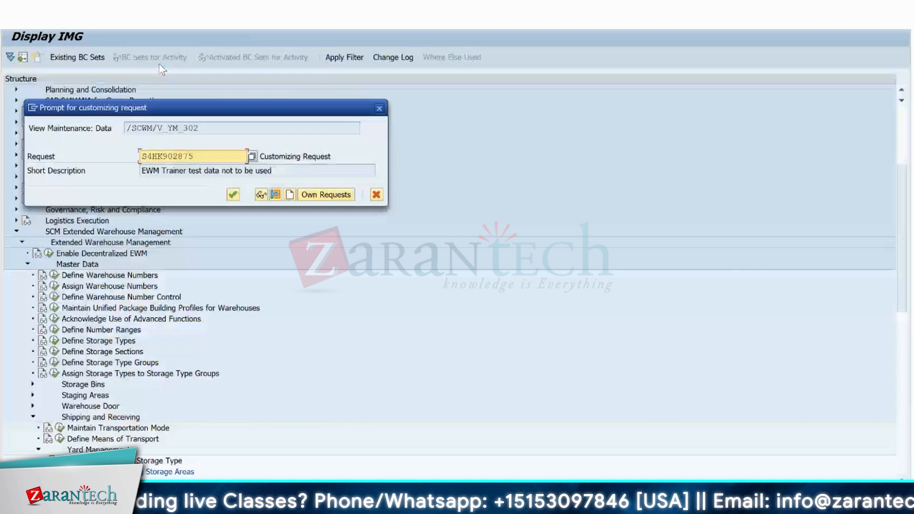
key("Return")
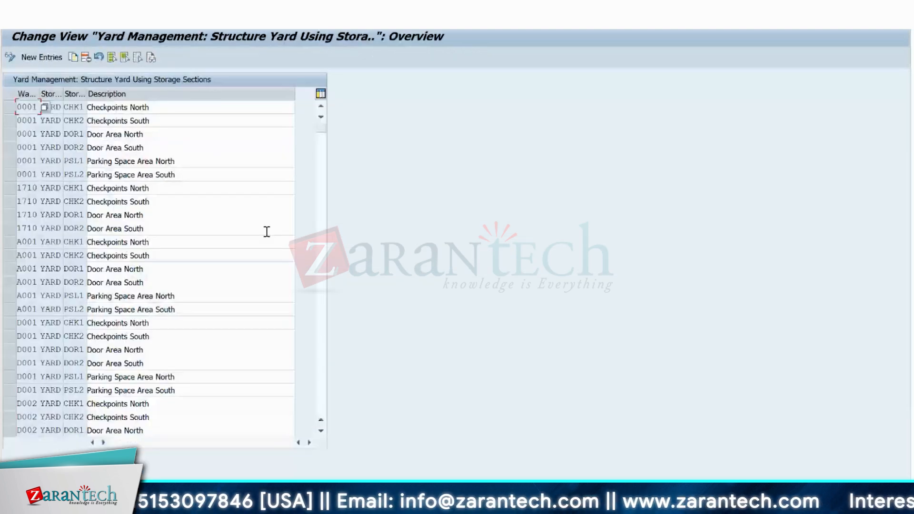
Open the yard management checkpoint definition and select only the A001 checkpoints CHKN and CHKS.
key("F3")
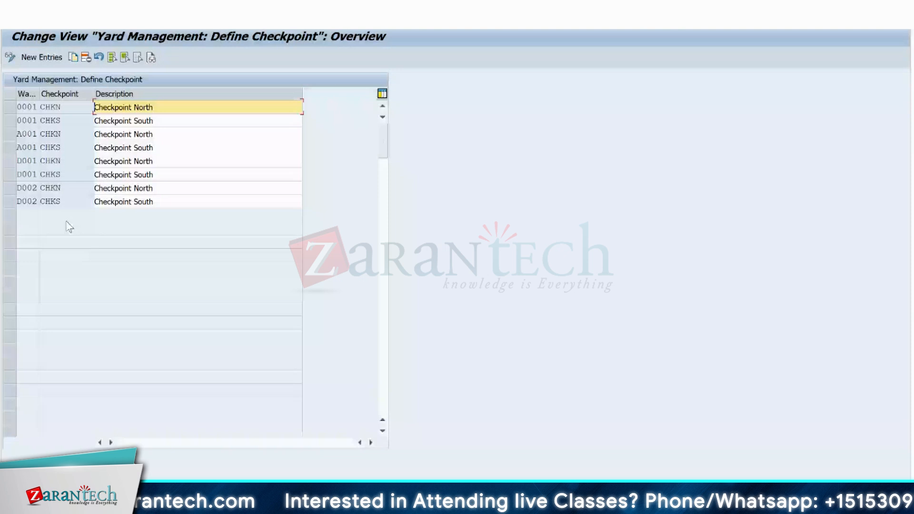
left_click_drag(10, 134, 10, 148)
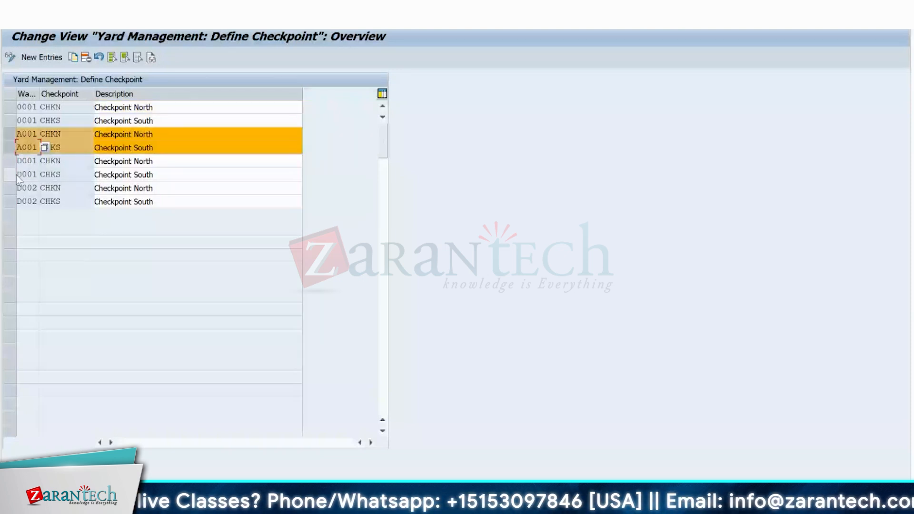
left_click(14, 175, "shift")
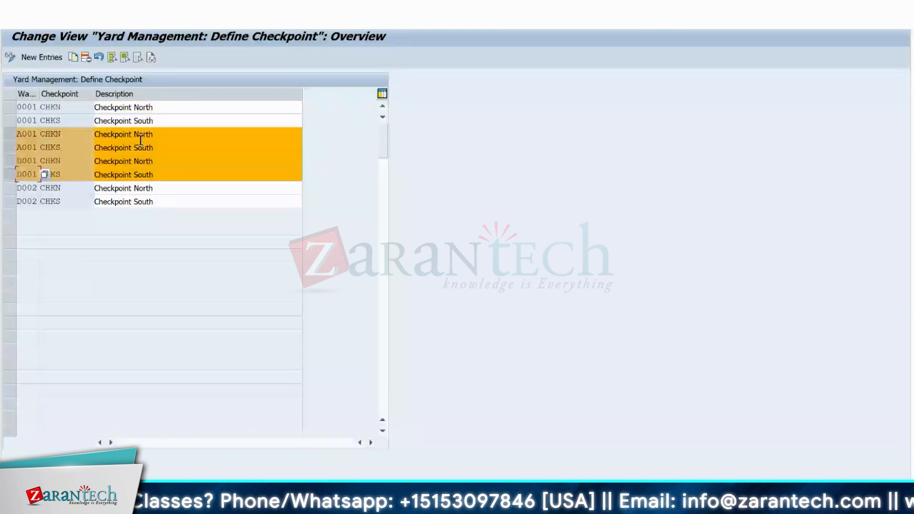
left_click(107, 136)
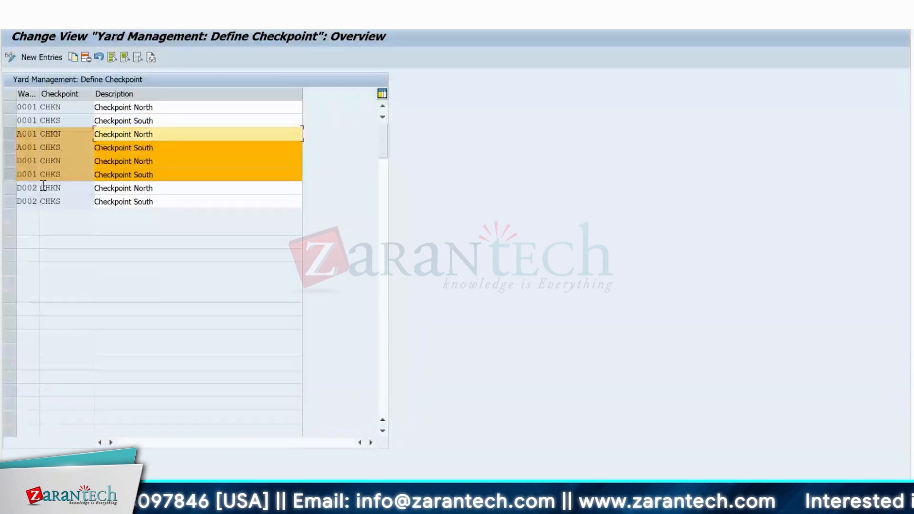
left_click(13, 176, "ctrl")
left_click(12, 163, "ctrl")
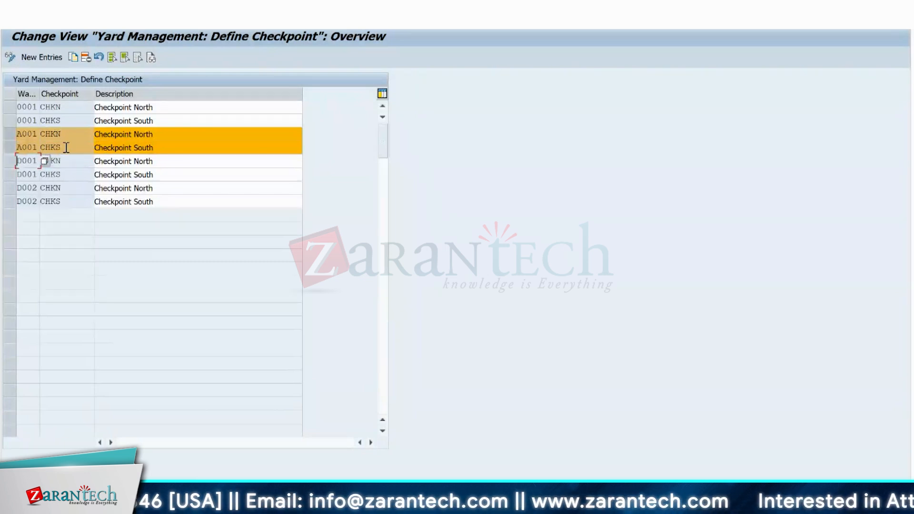
Copy the checkpoints CHKN and CHKS with warehouse number 1710 as new entries.
left_click(73, 58)
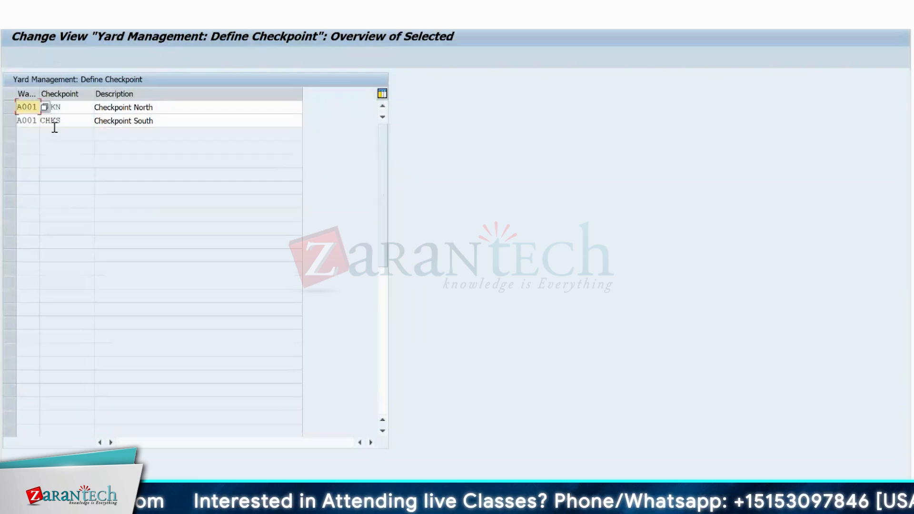
type("1710")
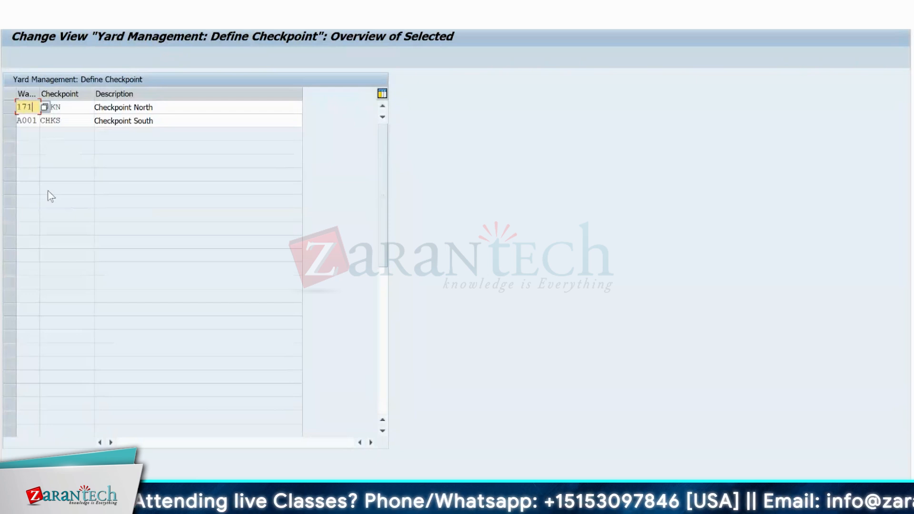
key("Tab")
key("Tab")
key("Tab")
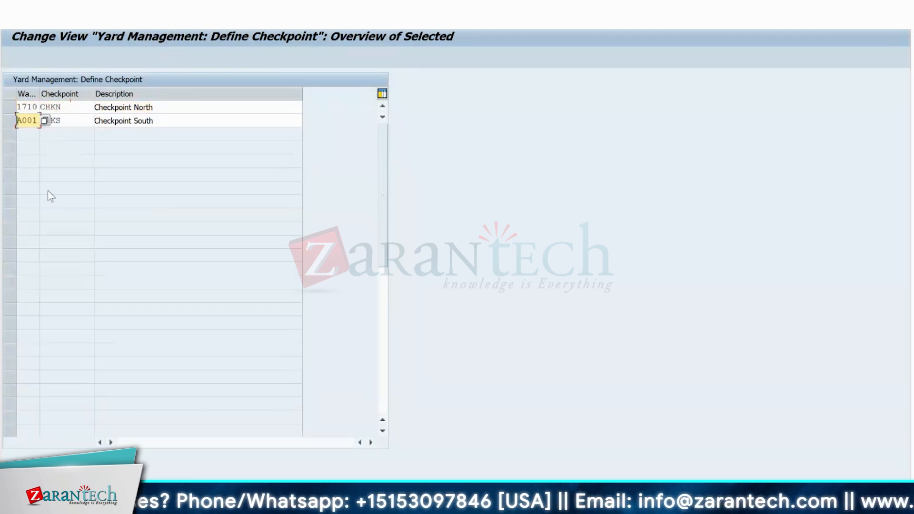
type("1710")
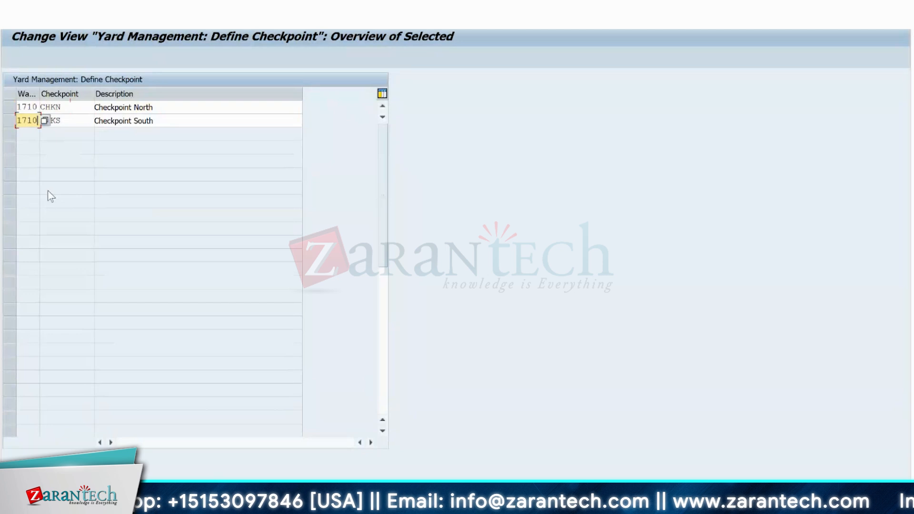
key("Return")
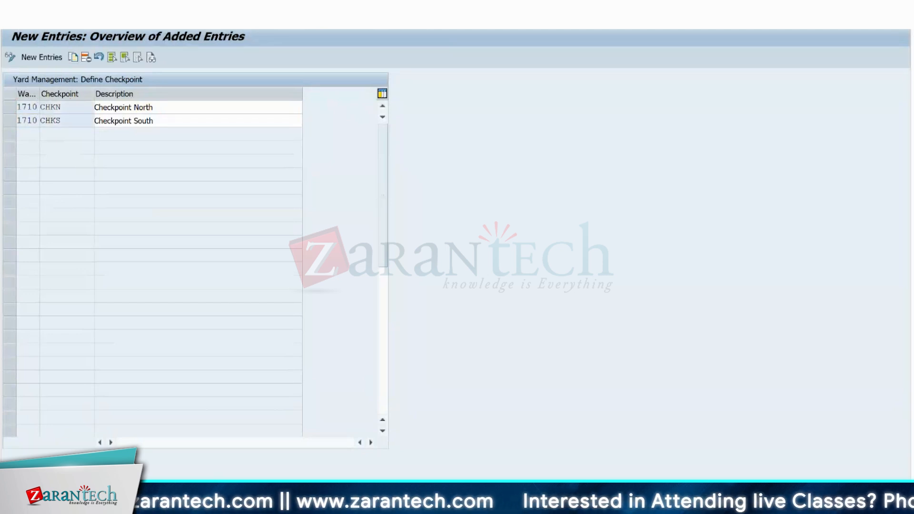
Save the new 1710 checkpoints in the proposed customizing request and return to the IMG structure.
key("ctrl+s")
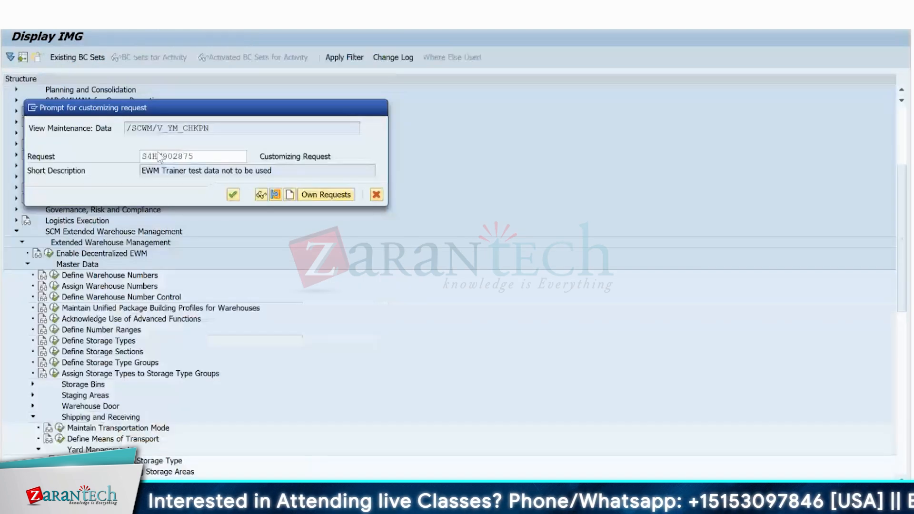
key("Return")
key("F3")
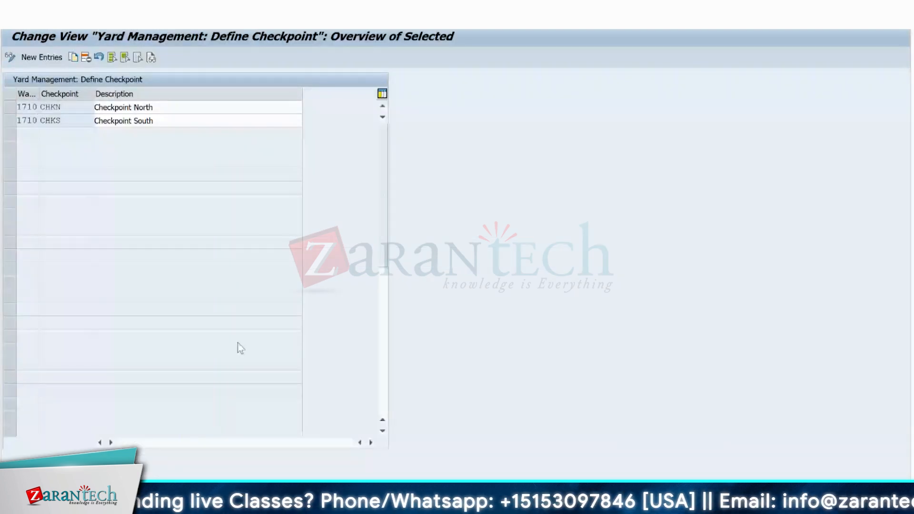
key("F3")
key("F3")
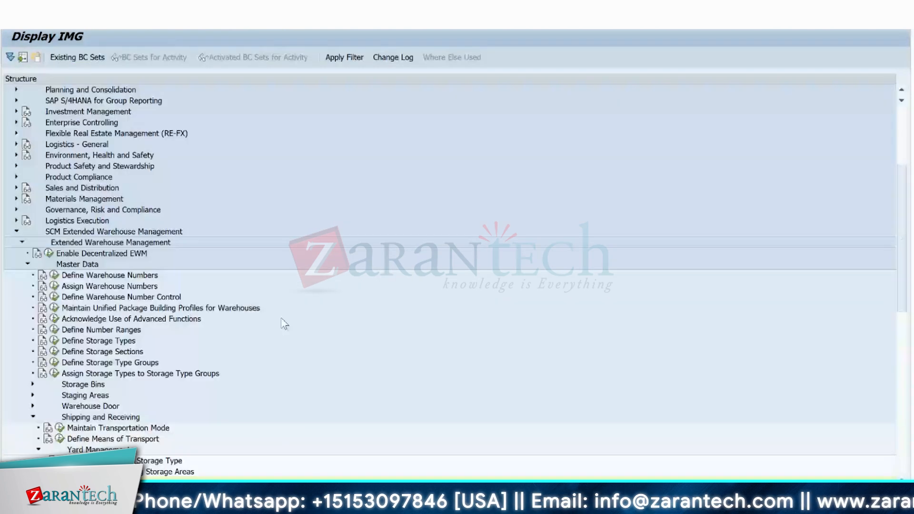
Switch to SAP Easy Access and select /SCWM/YM_CHKPT_BIN under the yard management master data for Shipping and Receiving.
left_click(38, 449)
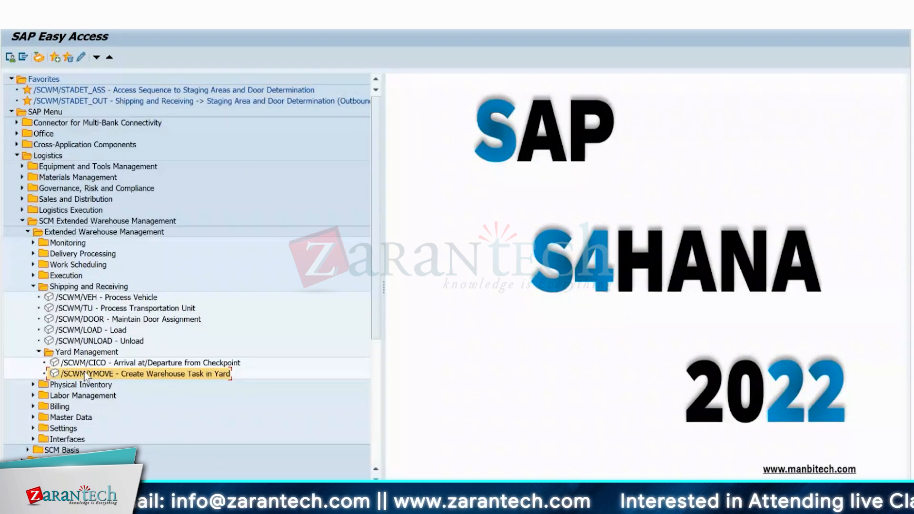
double_click(40, 288)
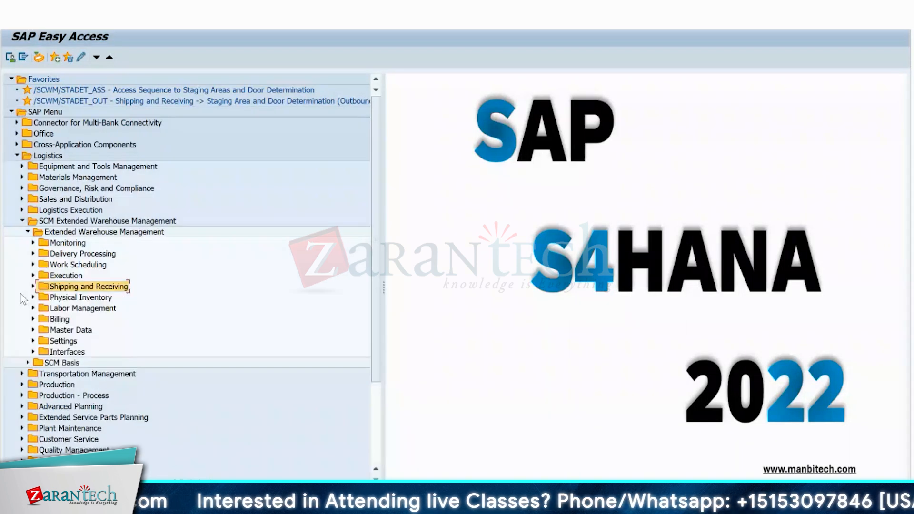
left_click(33, 330)
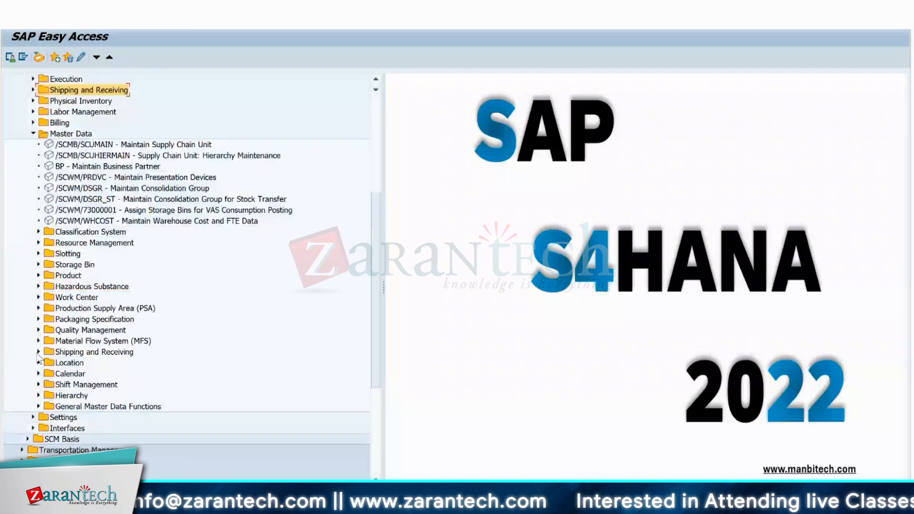
left_click(38, 352)
left_click(44, 406)
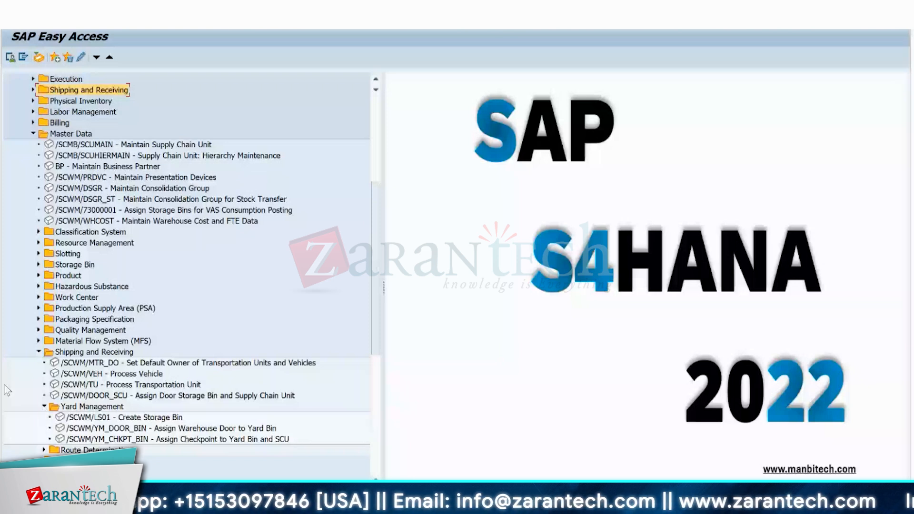
left_click(127, 440)
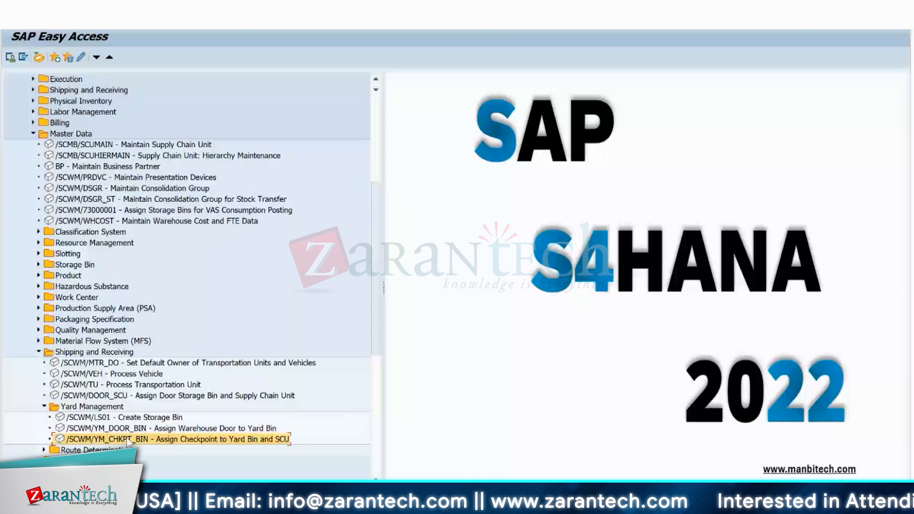
Open the assignment of checkpoints to yard bins and supply chain units in change mode for yard warehouse 1710.
double_click(112, 437)
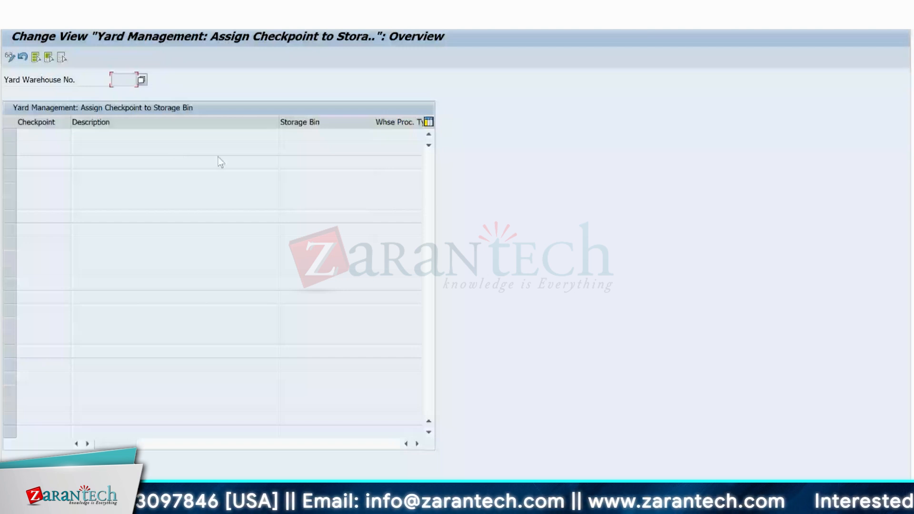
left_click(10, 58)
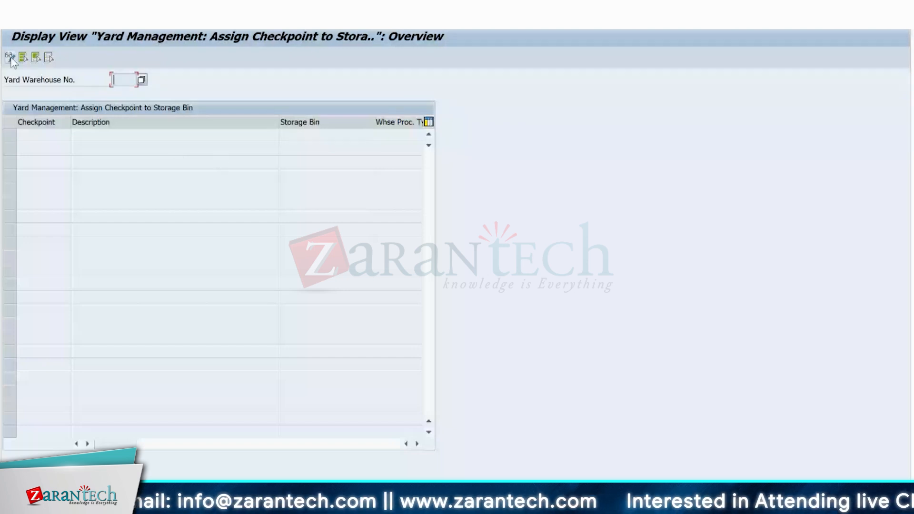
left_click(10, 58)
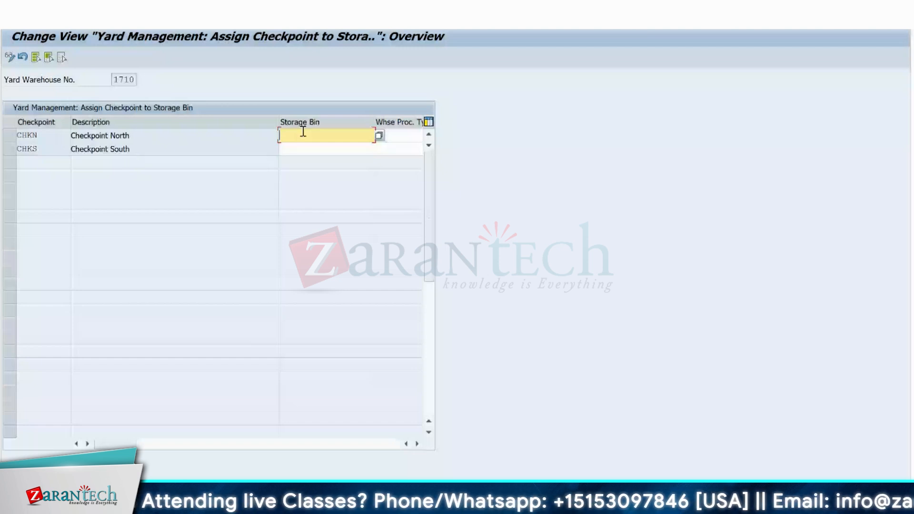
Examine the warehouse process type, supply chain unit and loading point fields available for checkpoints CHKN and CHKS.
left_click(417, 444)
left_click(417, 443)
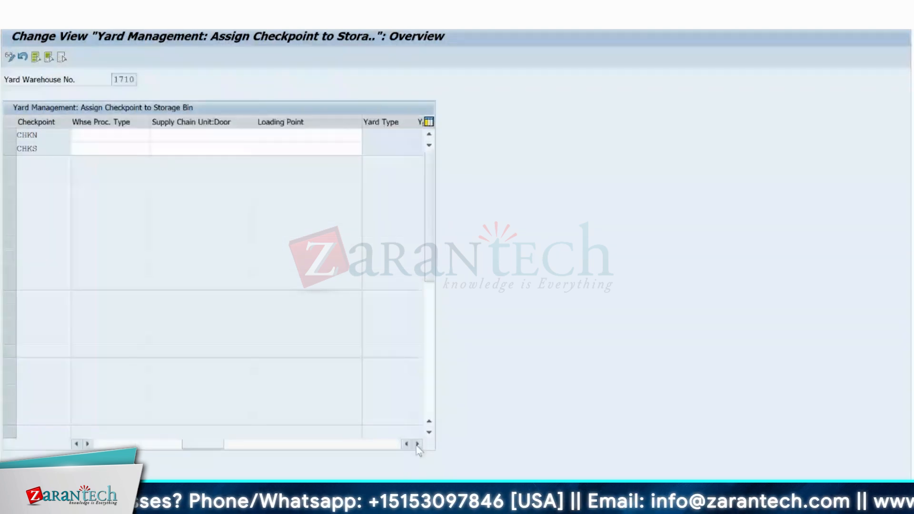
left_click(123, 137)
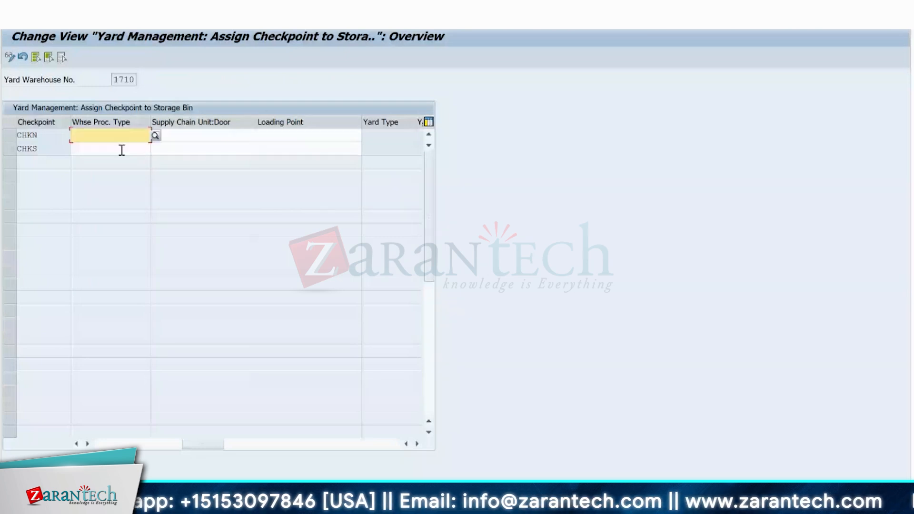
left_click(121, 150)
left_click(203, 138)
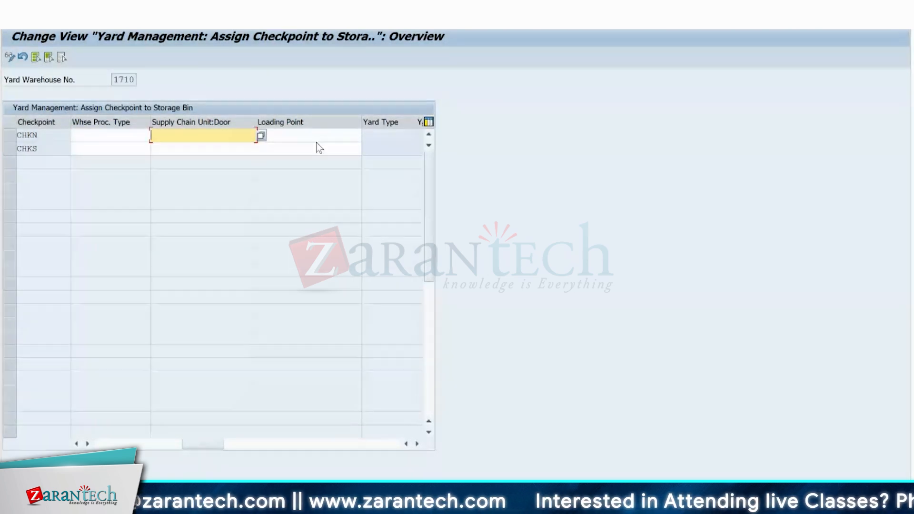
left_click(305, 137)
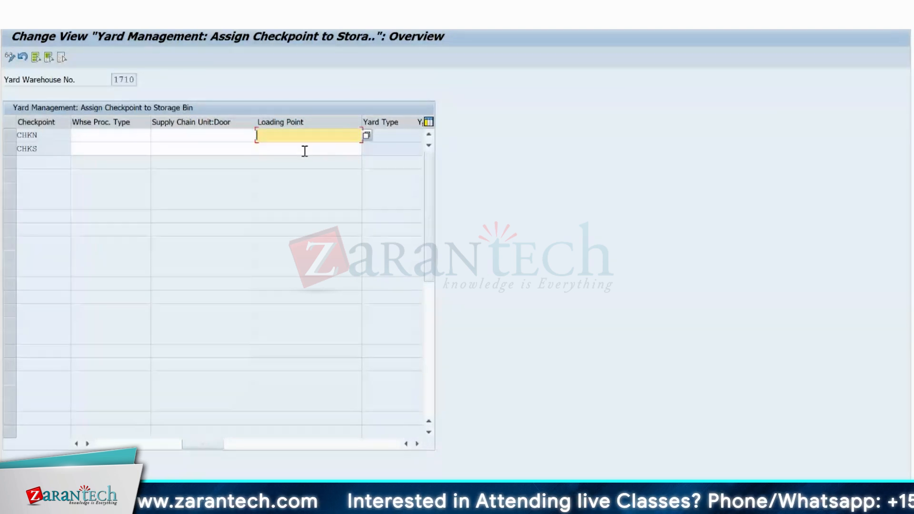
left_click(305, 149)
left_click(299, 136)
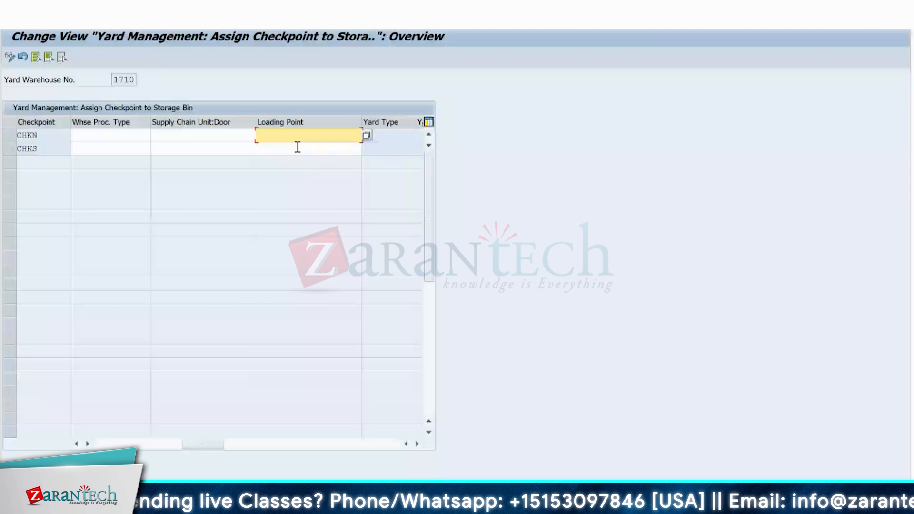
Assign storage bin YARD-BIN TEST to checkpoint CHKN and try warehouse process type 9999 for it.
key("F4")
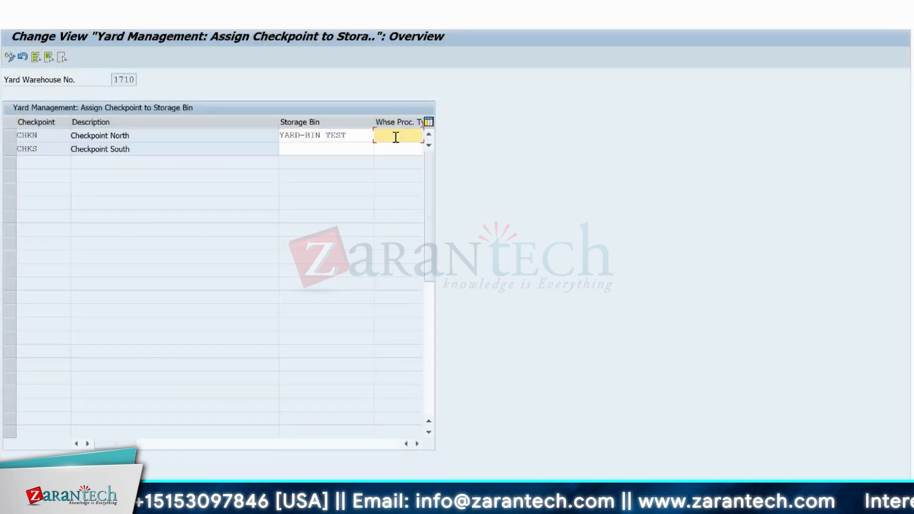
left_click(396, 137)
type("999")
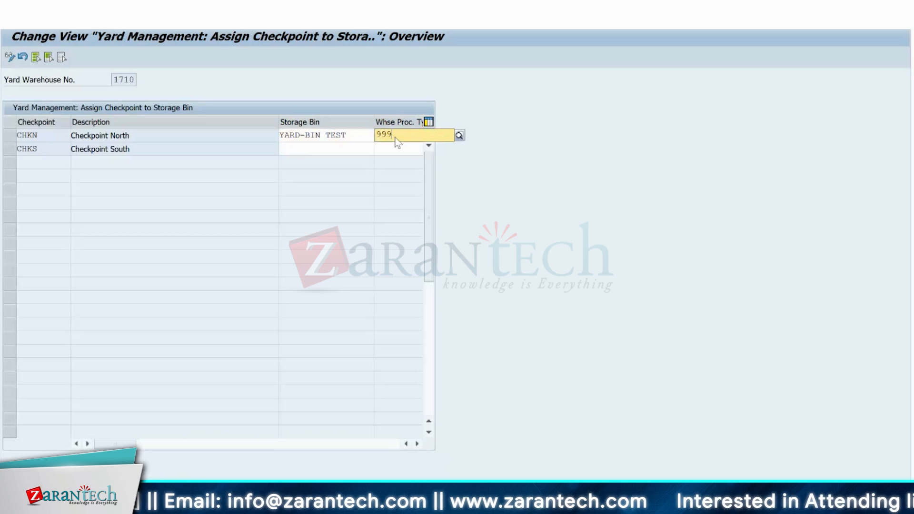
type("9")
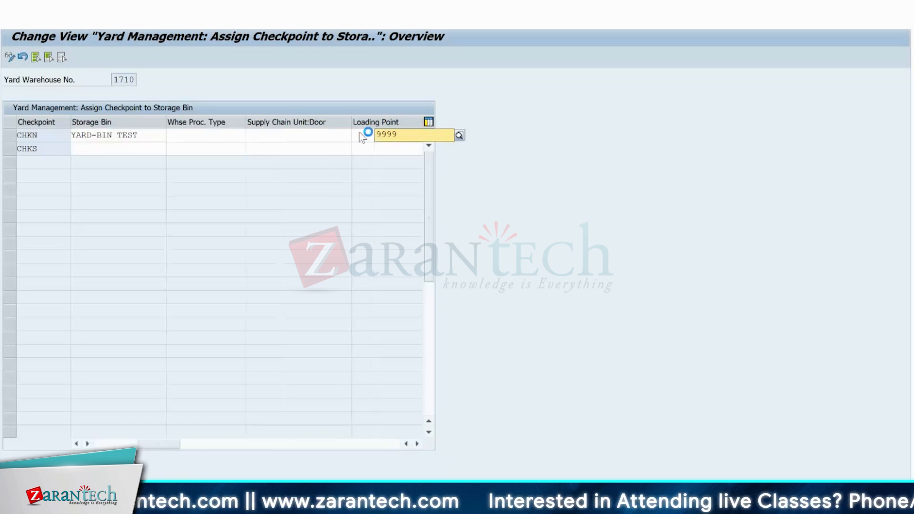
key("Return")
Set checkpoint CHKN's warehouse process type to Y999, chosen from the process types of warehouse 1710.
left_click(209, 137)
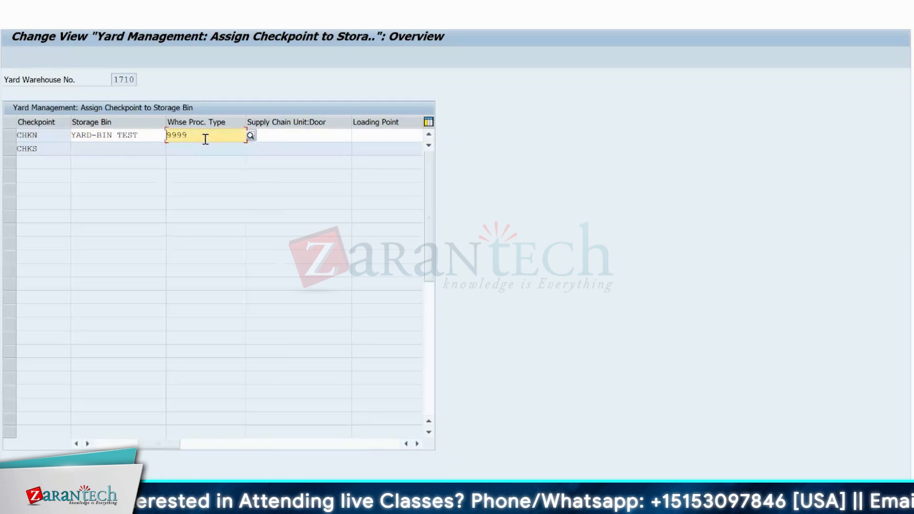
left_click(251, 135)
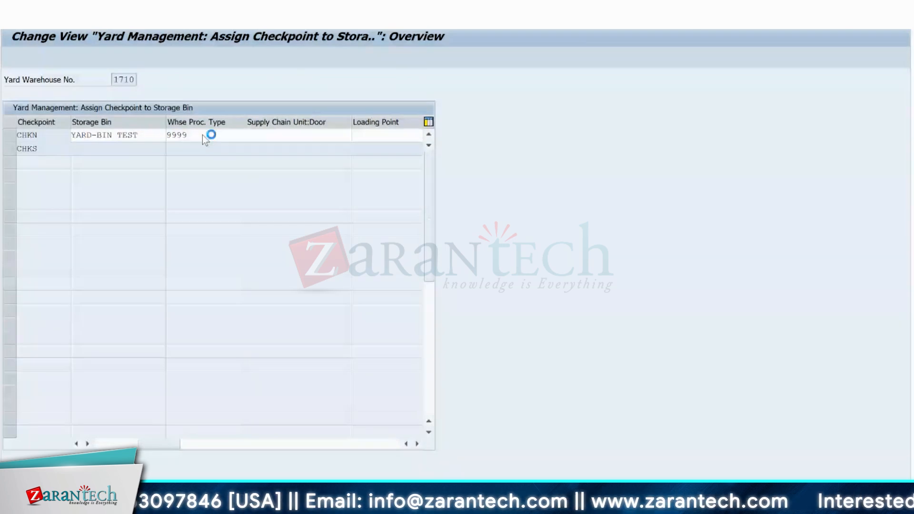
left_click(101, 156)
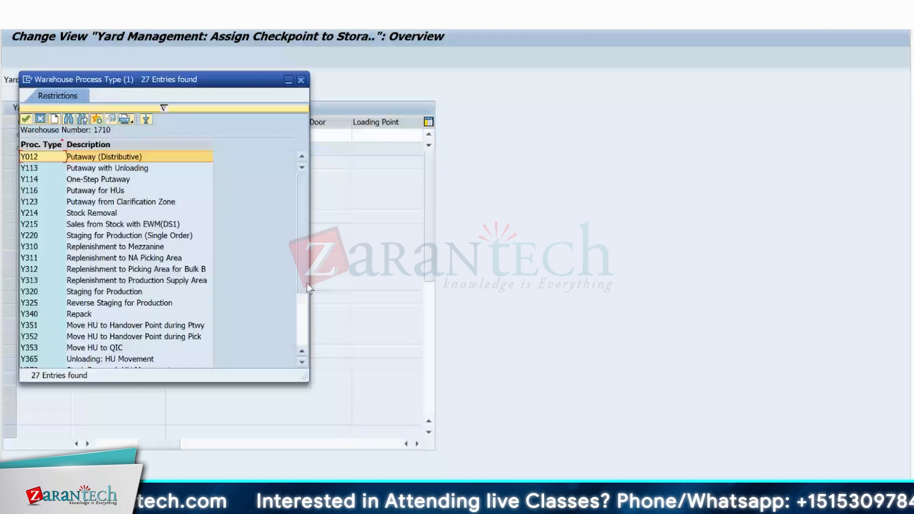
left_click_drag(305, 284, 305, 338)
left_click(38, 359)
double_click(38, 359)
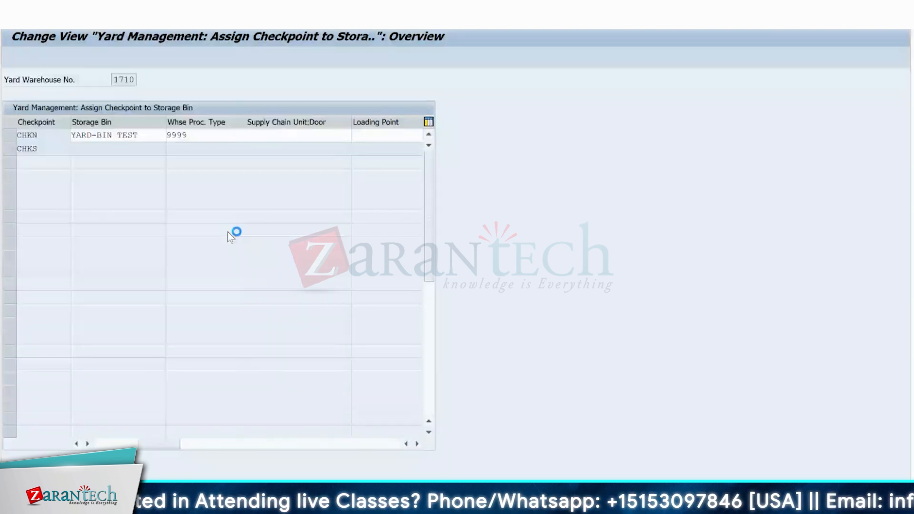
Set the loading point of checkpoint CHKN to LP_DEMO1.
left_click(289, 136)
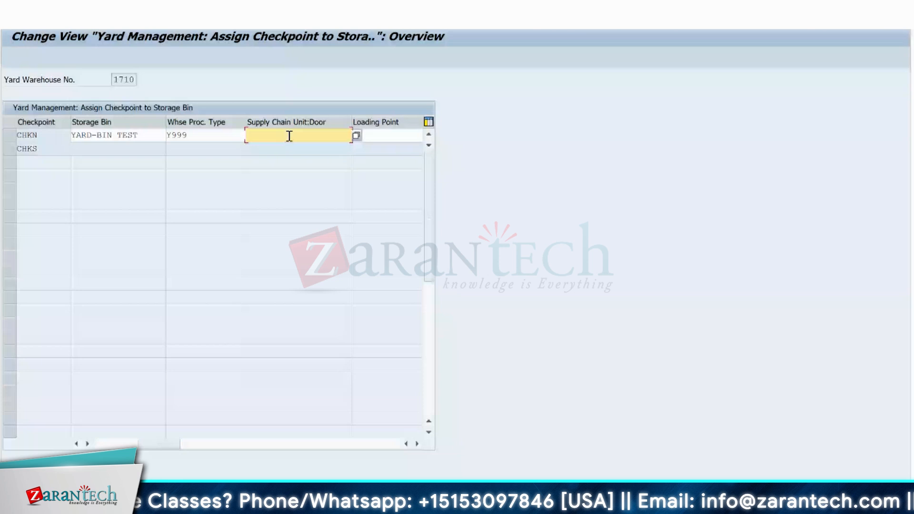
key("F4")
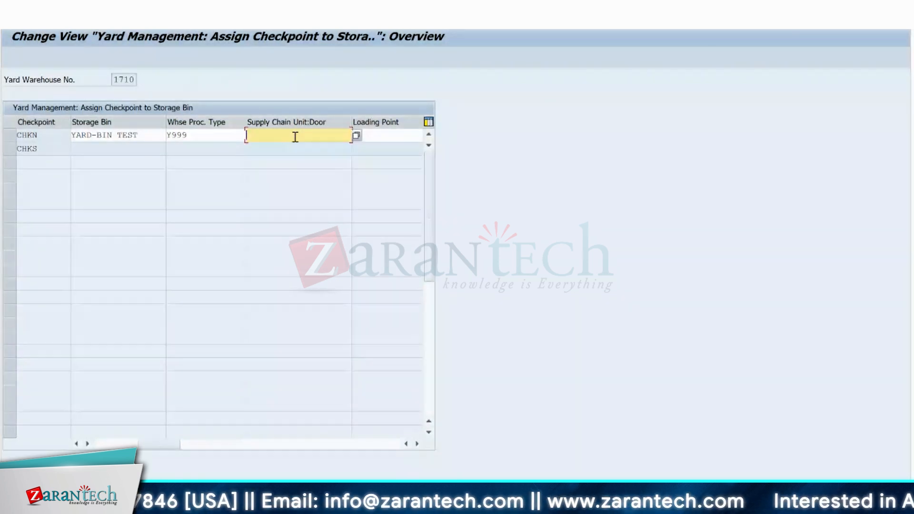
left_click(417, 444)
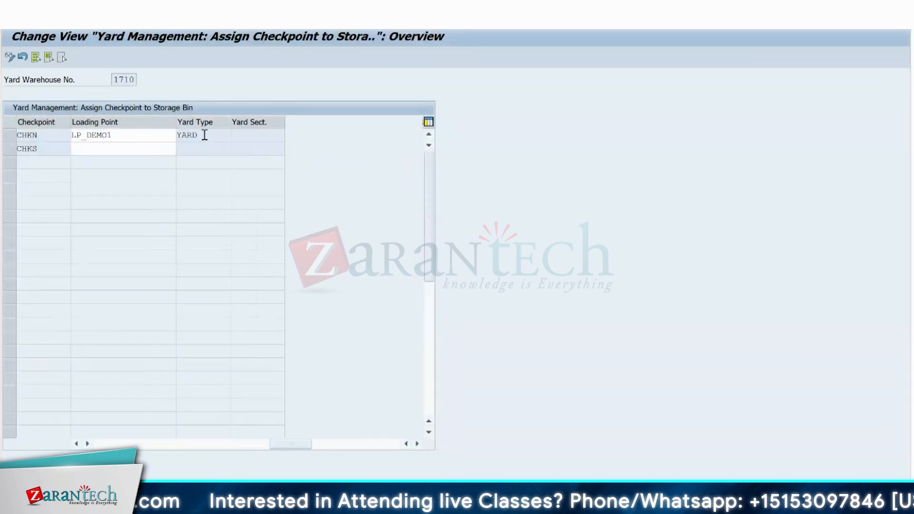
Review the storage bin, warehouse process type and loading point entered for checkpoint CHKN.
left_click(79, 444)
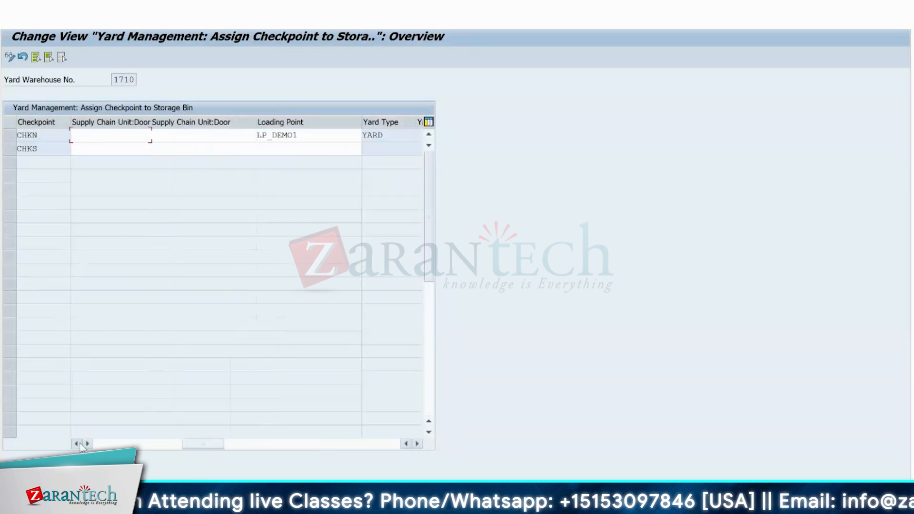
left_click(79, 443)
left_click(78, 443)
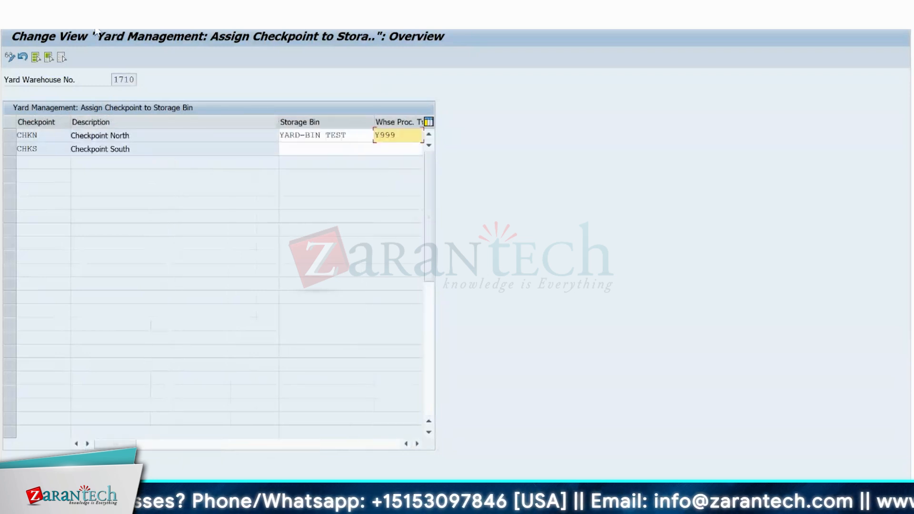
left_click(87, 443)
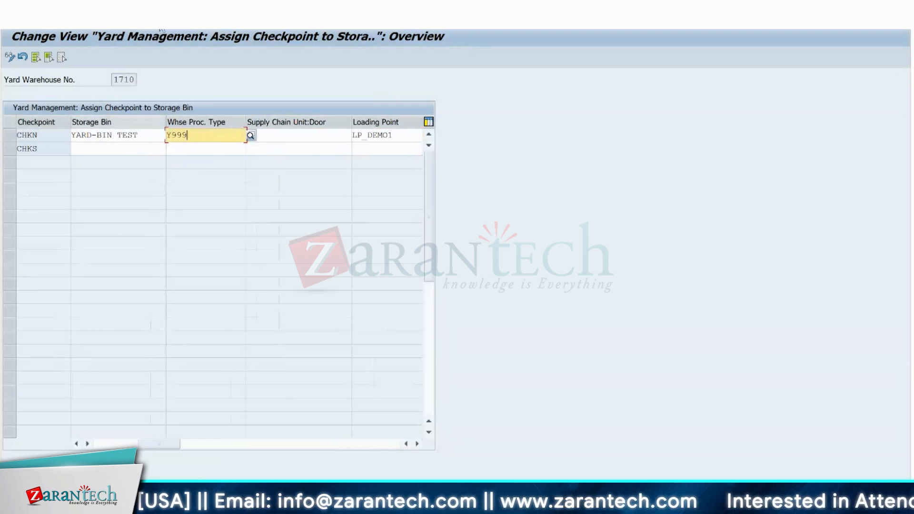
key("Return")
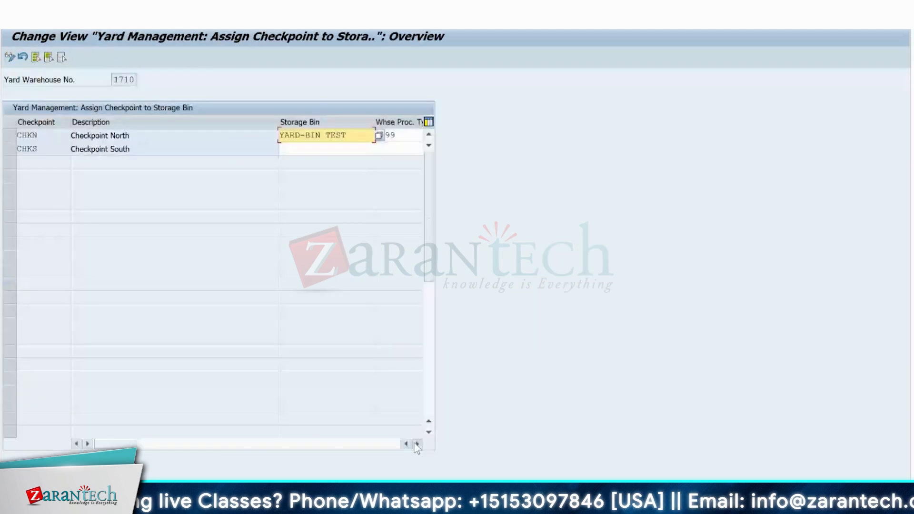
left_click(417, 445)
left_click(196, 136)
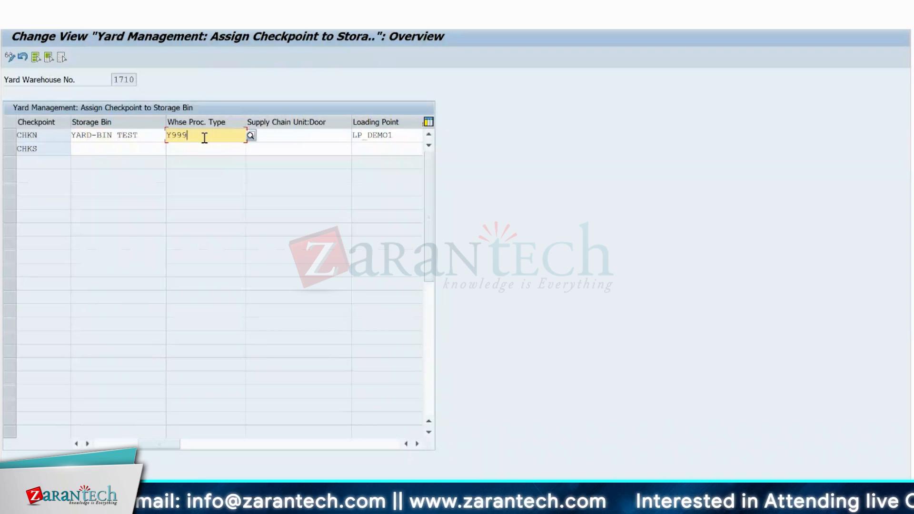
Go to the SAP Reference IMG and open Define Warehouse Process Type under the EWM cross-process settings for warehouse tasks.
left_click(163, 25)
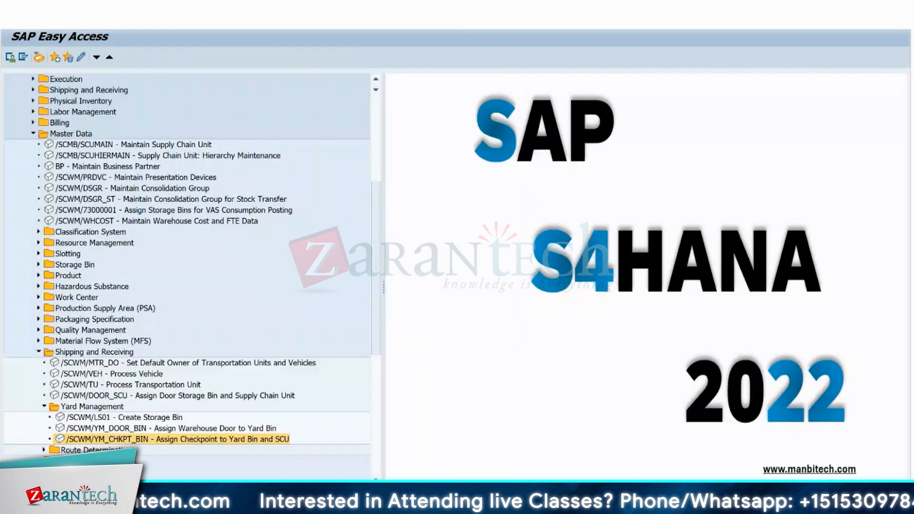
key("Return")
left_click(49, 58)
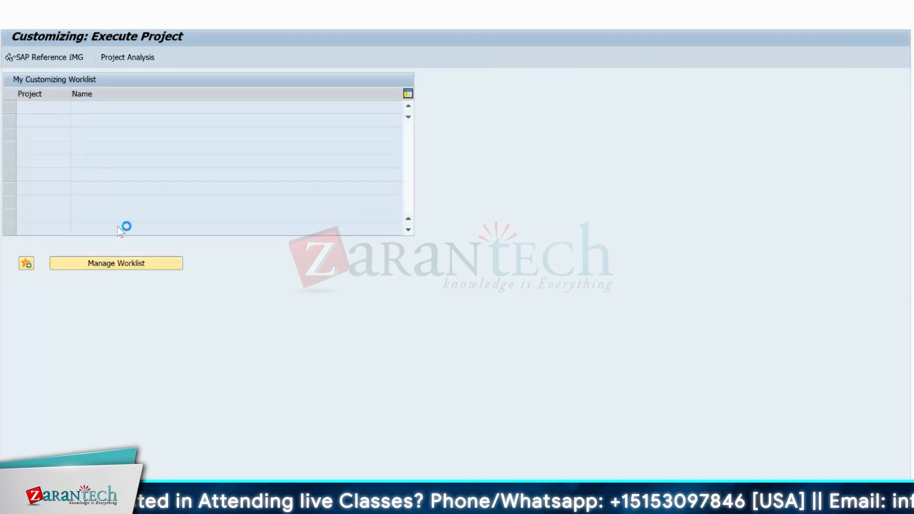
left_click(17, 383)
left_click(22, 395)
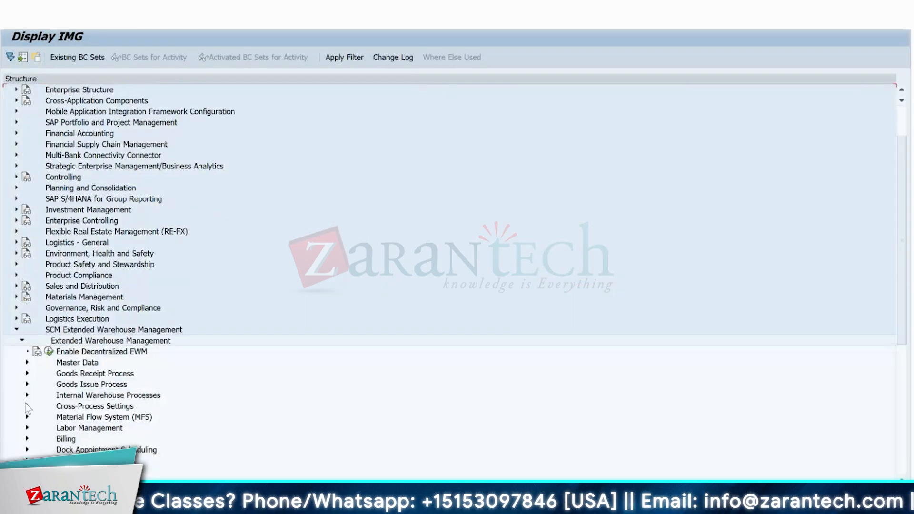
left_click(27, 406)
left_click(37, 374)
left_click(68, 400)
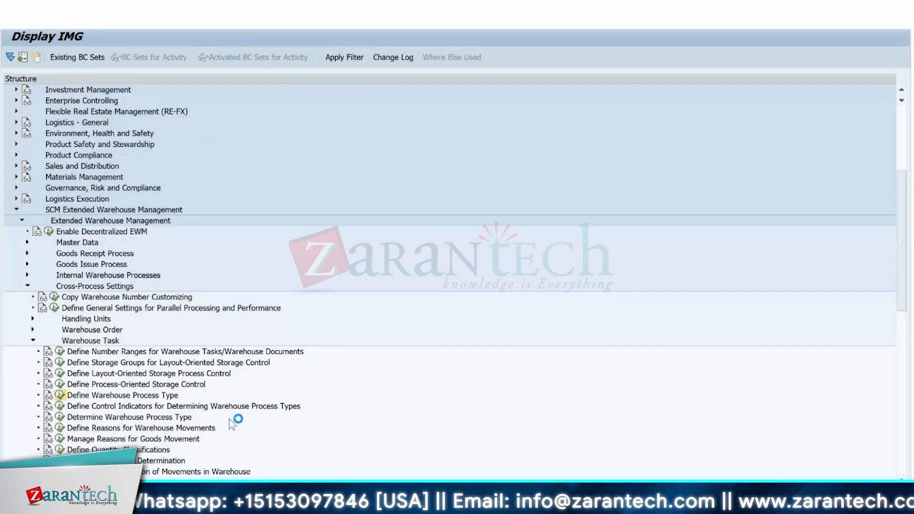
double_click(46, 107)
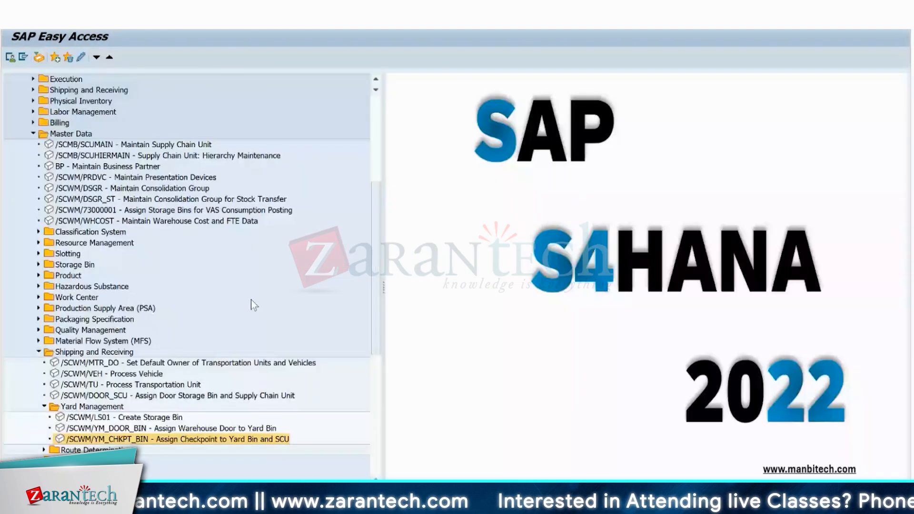
Open the assignment of warehouse doors to yard bins from SAP Easy Access and set door YDI1's yard warehouse number to 1710.
double_click(115, 429)
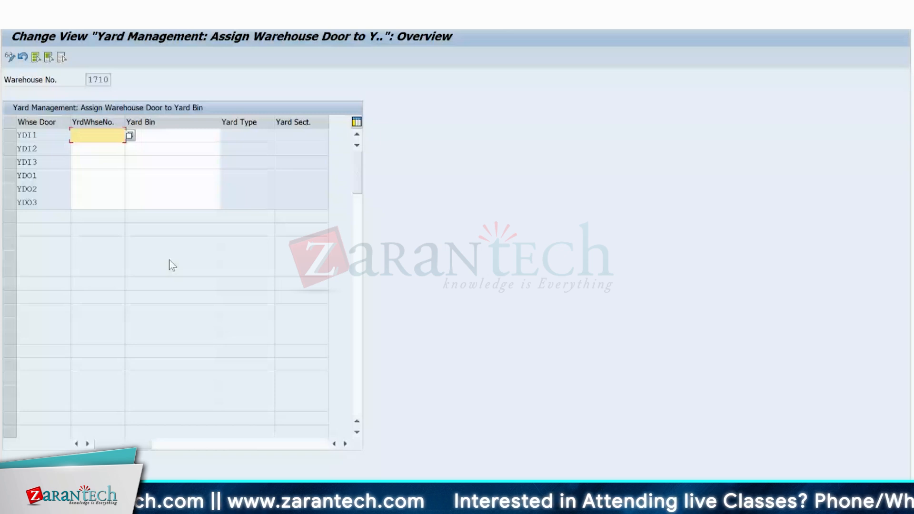
left_click(130, 135)
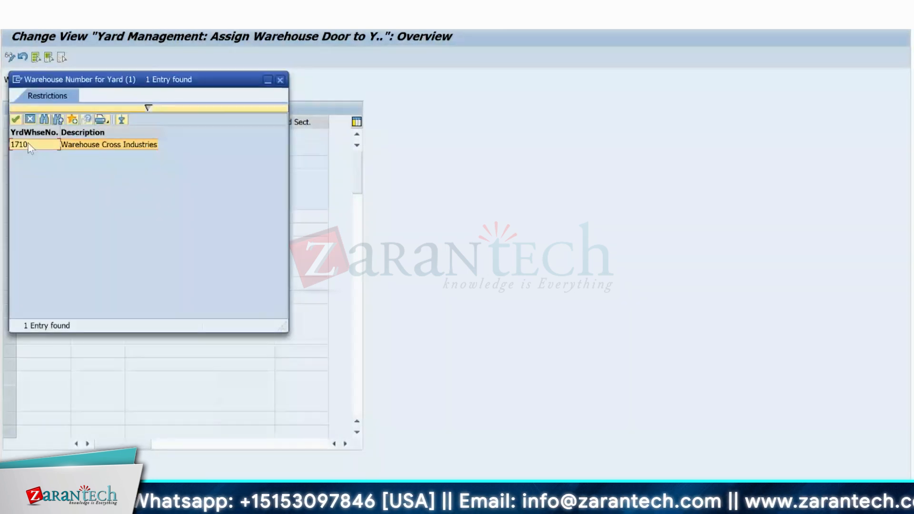
double_click(29, 145)
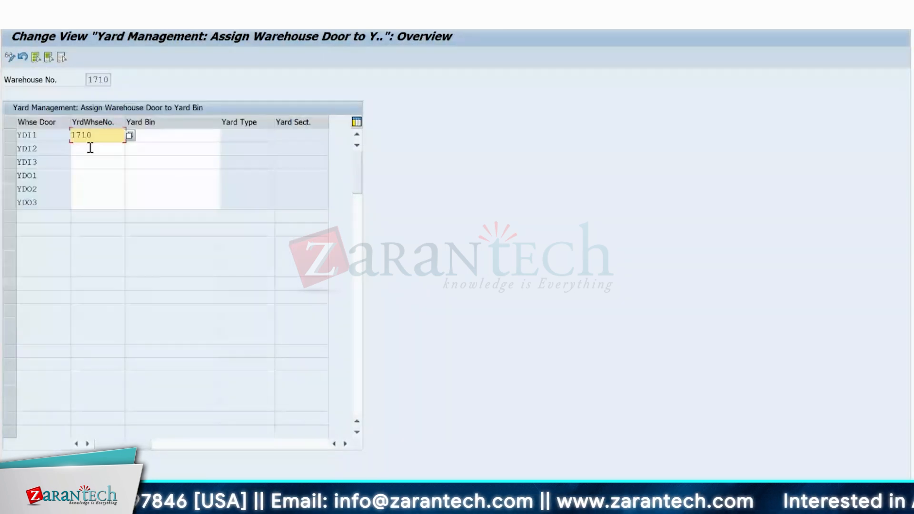
Set the yard warehouse number to 1710 for doors YDI2, YDI3, YDO1, YDO2 and YDO3.
left_click(90, 148)
type("1710")
key("Down")
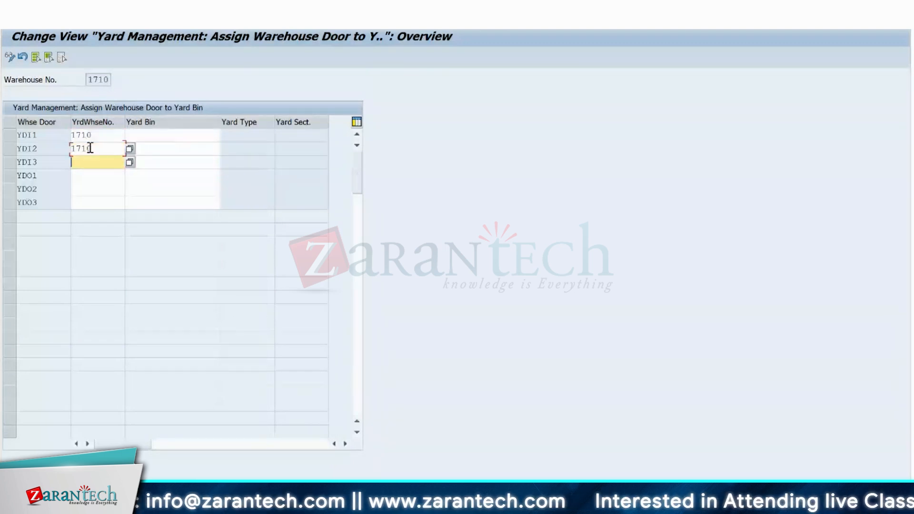
type("1710")
key("Down")
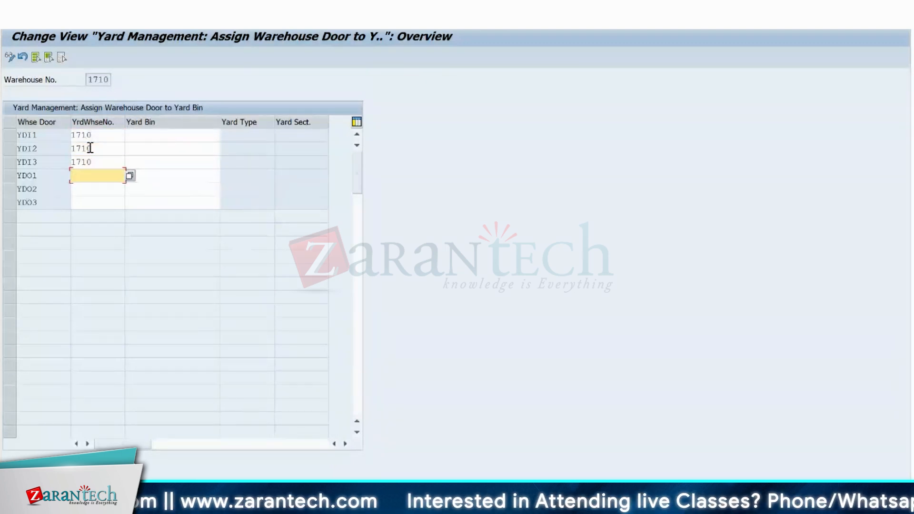
left_click_drag(99, 162, 62, 160)
key("ctrl+c")
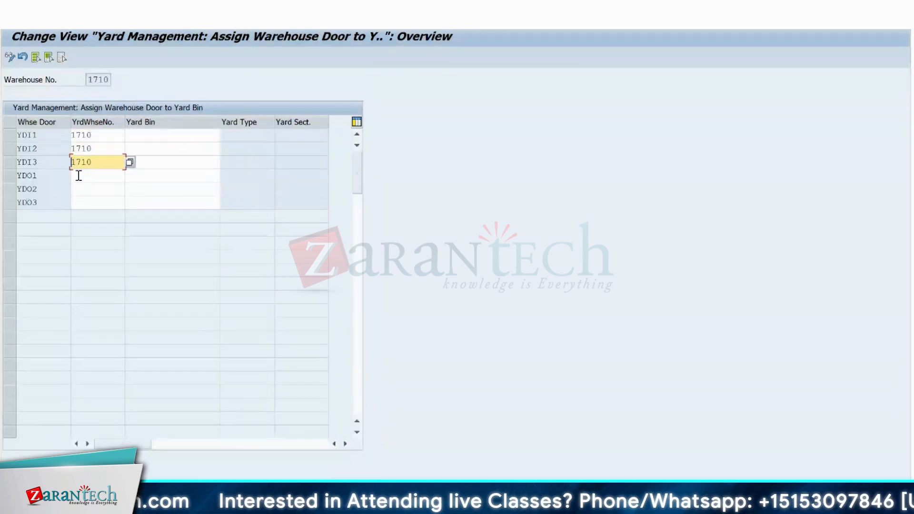
left_click(78, 176)
key("ctrl+v")
left_click(78, 191)
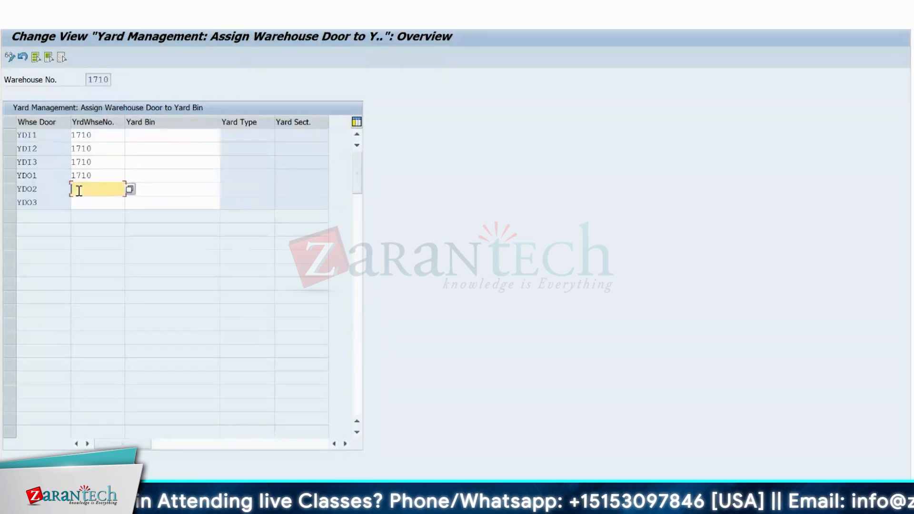
key("ctrl+v")
left_click(84, 204)
key("ctrl+v")
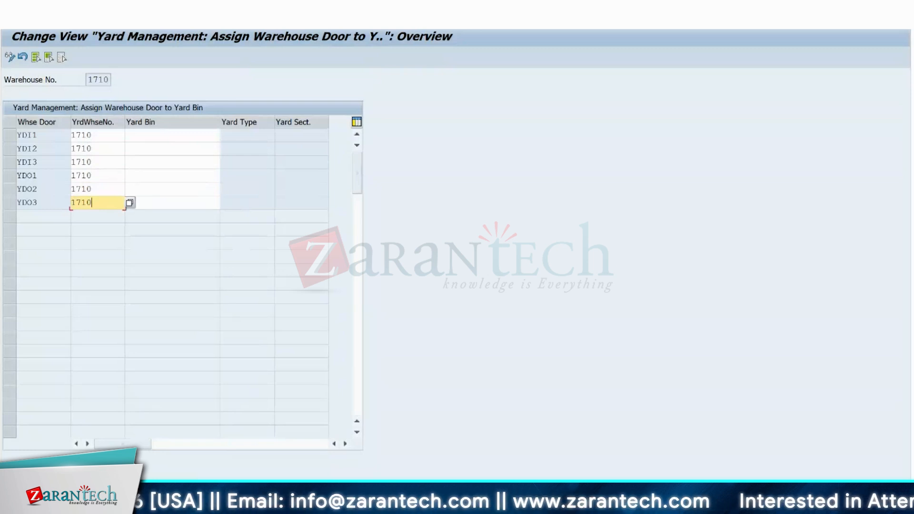
Switch to the Excel yard layout to look at the first inbound door, and return to the door assignment in SAP.
key("alt+Tab")
left_click(452, 211)
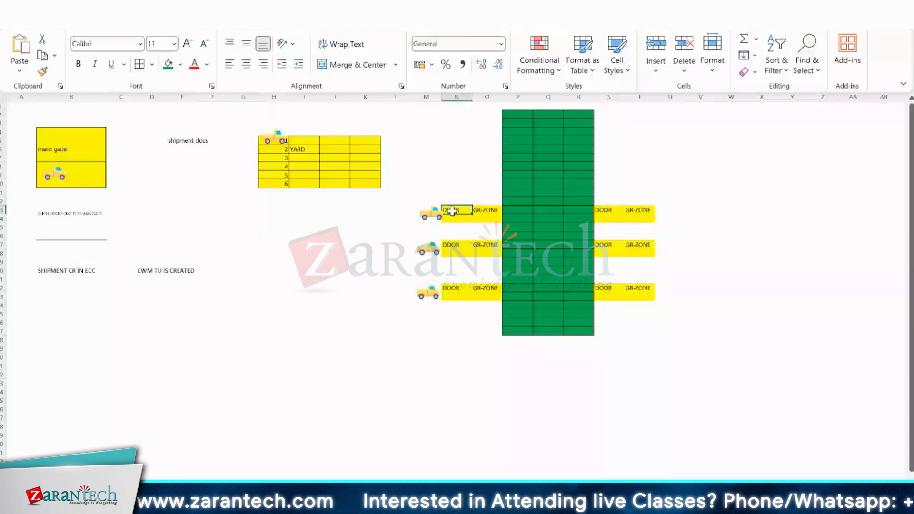
key("alt+Tab")
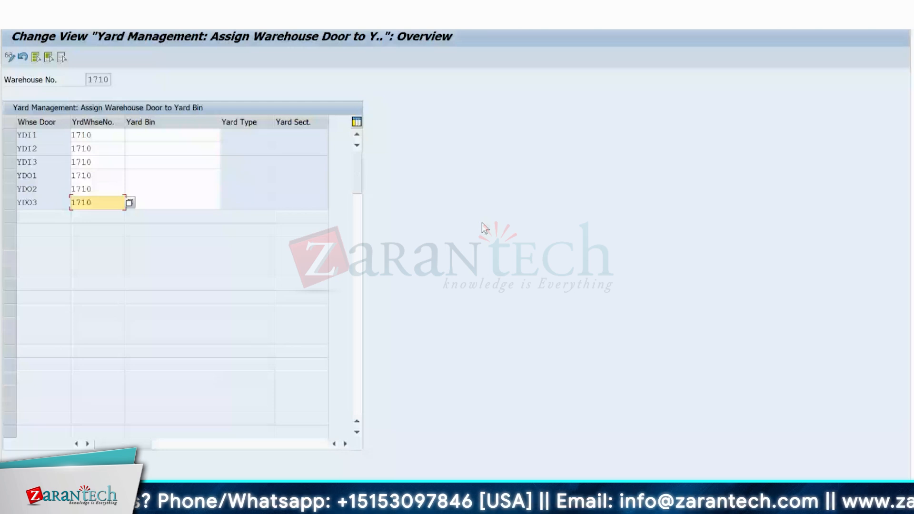
Assign yard bin YARD-BIN TEST to warehouse door YDI1 from the list of possible yard bins.
left_click(189, 137)
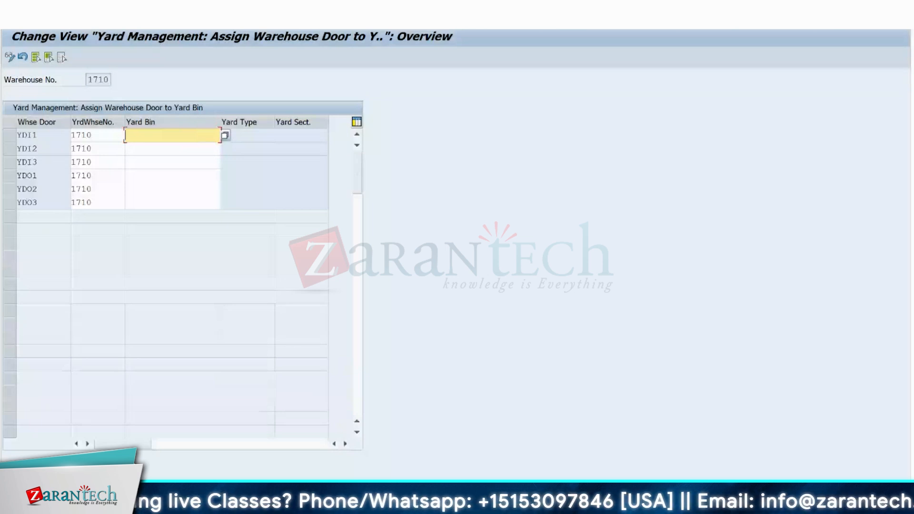
left_click(261, 504)
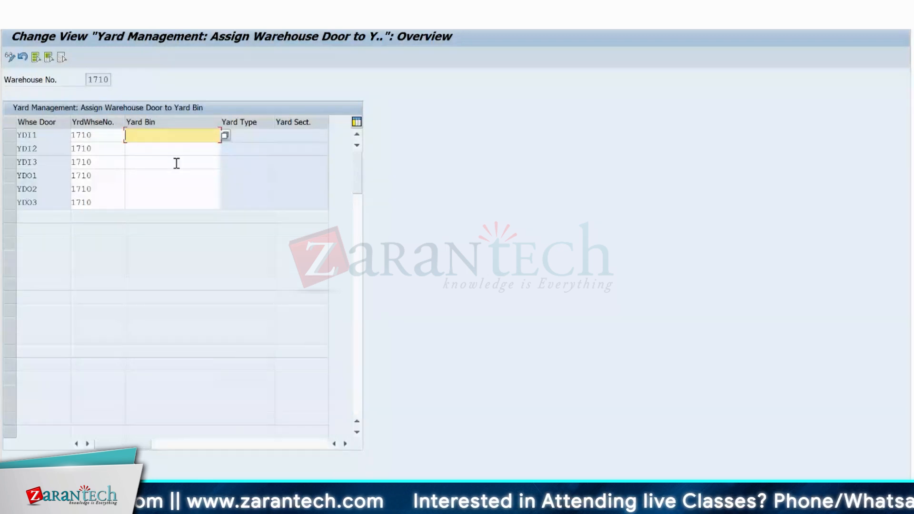
key("F4")
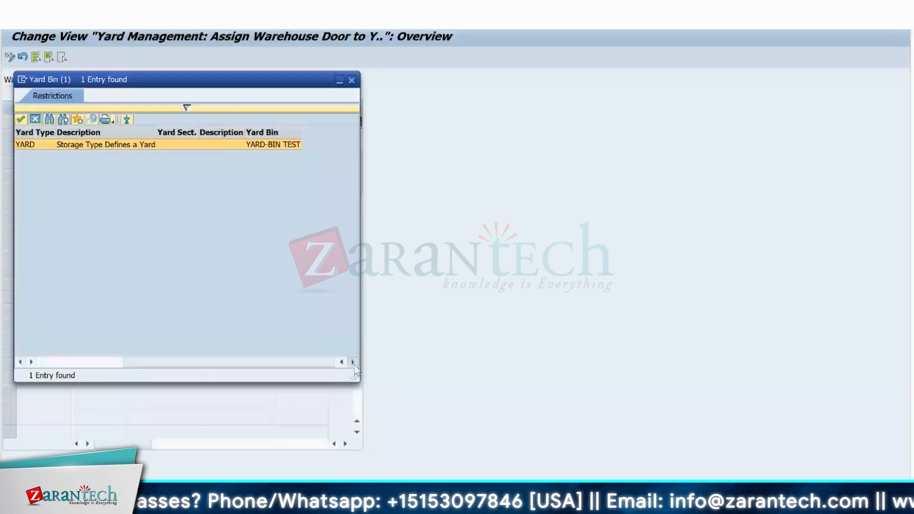
double_click(148, 145)
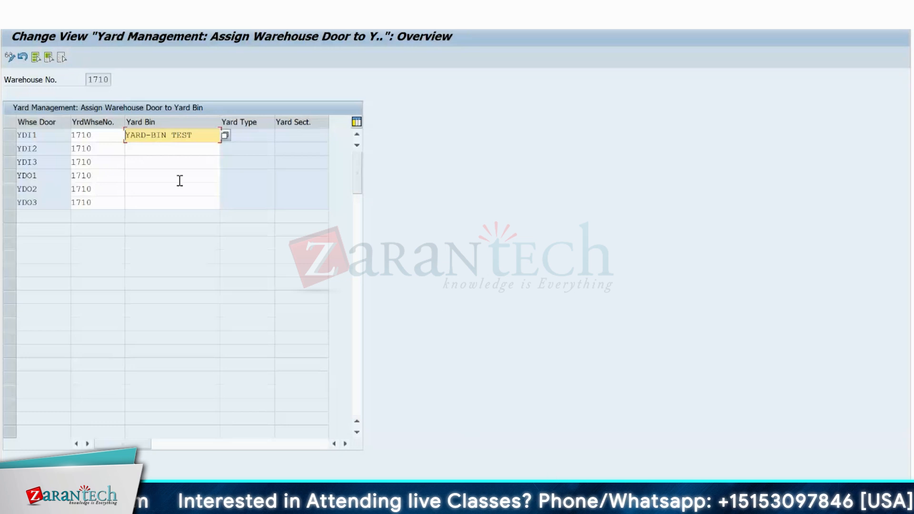
left_click_drag(193, 134, 150, 133)
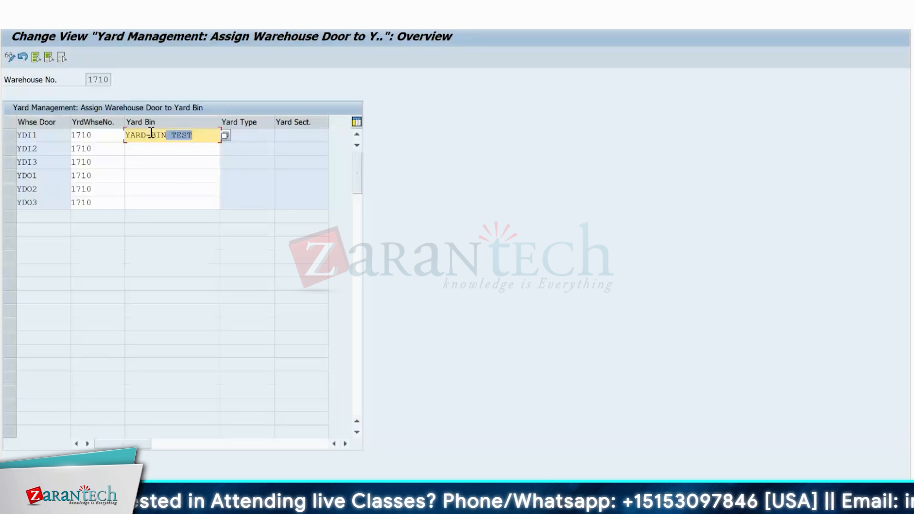
left_click(124, 135)
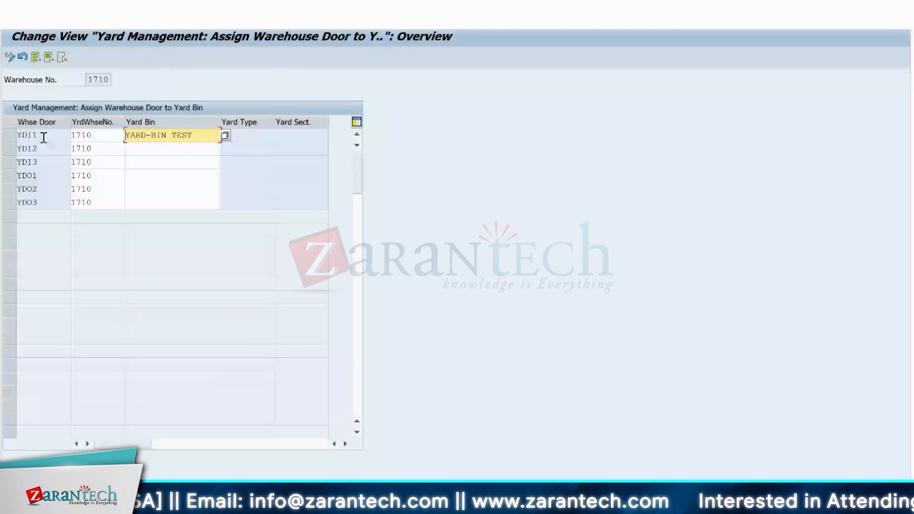
Review the second and third inbound doors in the Excel yard layout and return to the SAP door assignment.
key("alt+Tab")
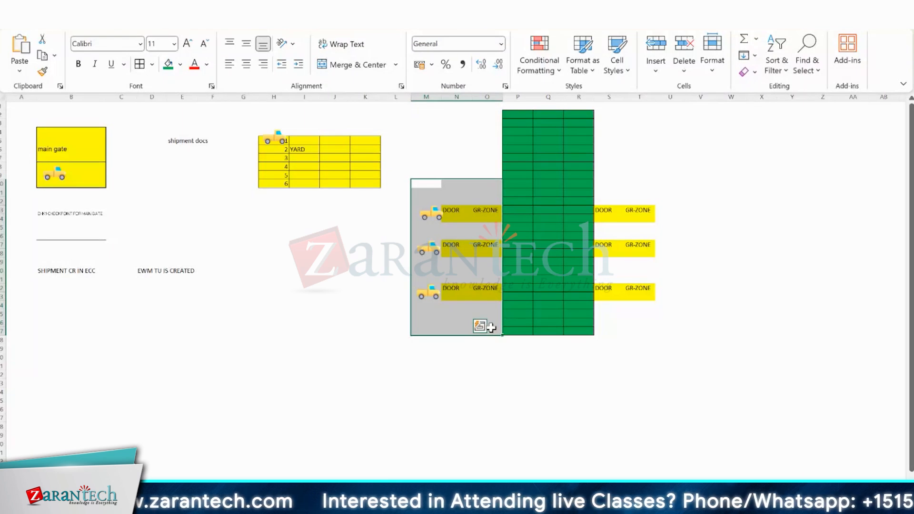
left_click(455, 245)
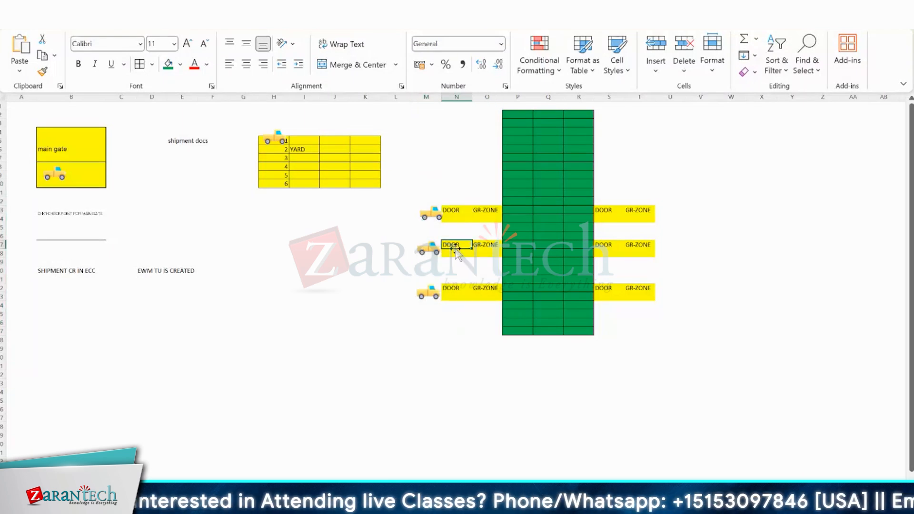
left_click(455, 288)
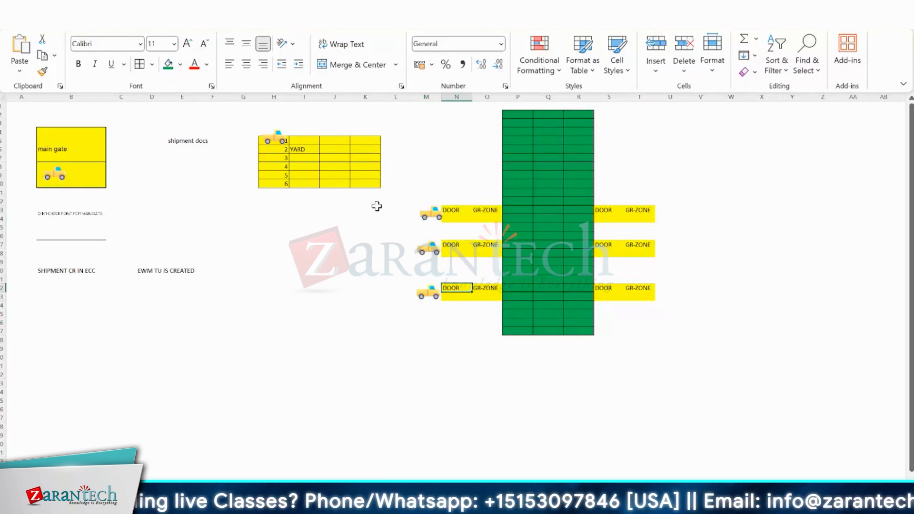
key("alt+Tab")
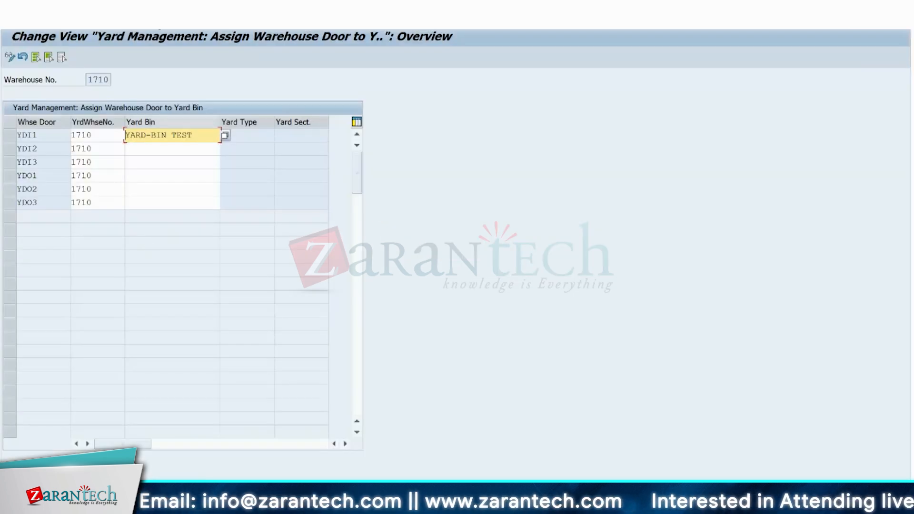
Try to save the warehouse door assignments while leaving the table for SAP Easy Access.
key("Return")
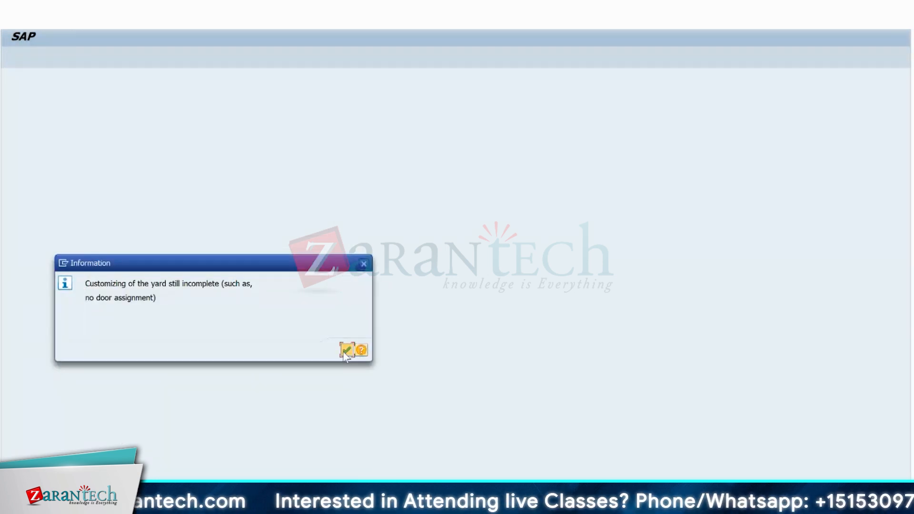
left_click(341, 352)
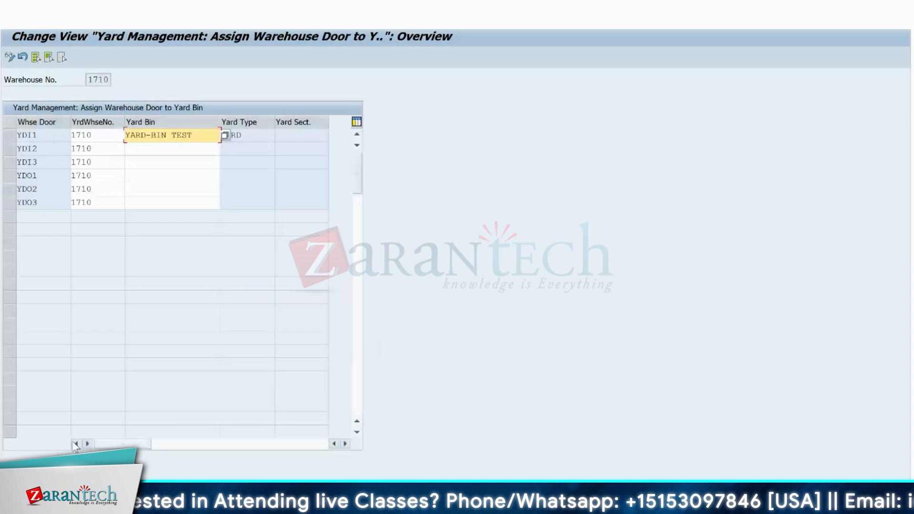
left_click(8, 149)
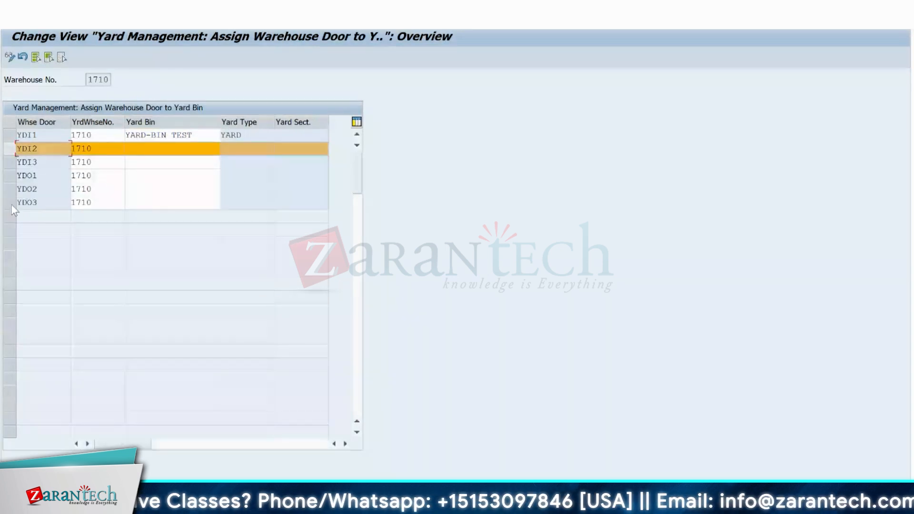
key("F3")
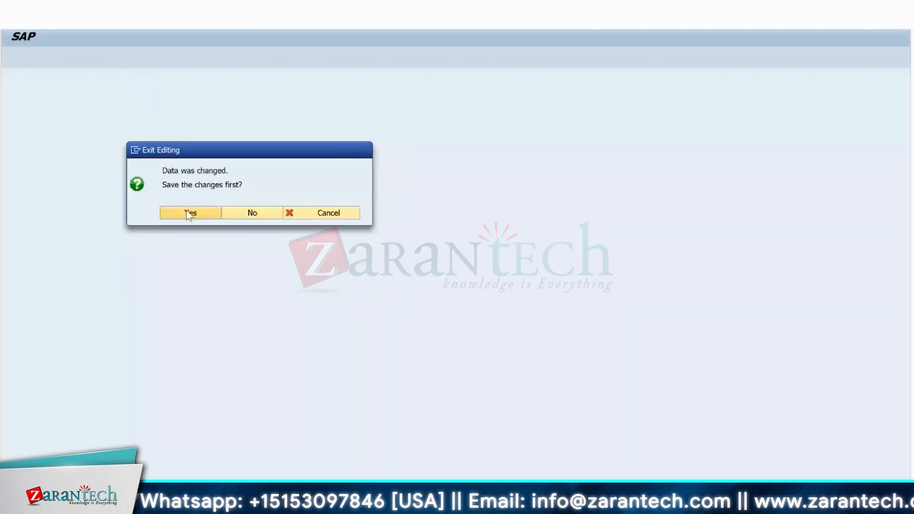
left_click(188, 212)
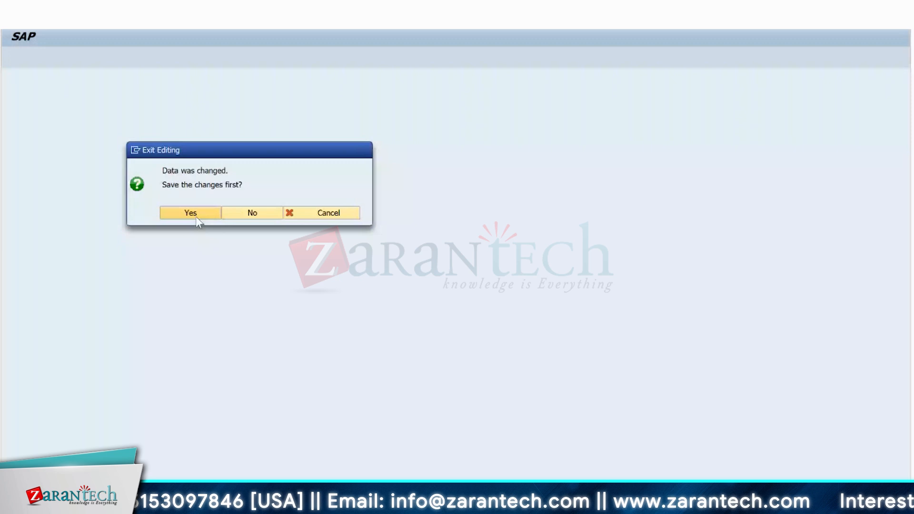
left_click(192, 213)
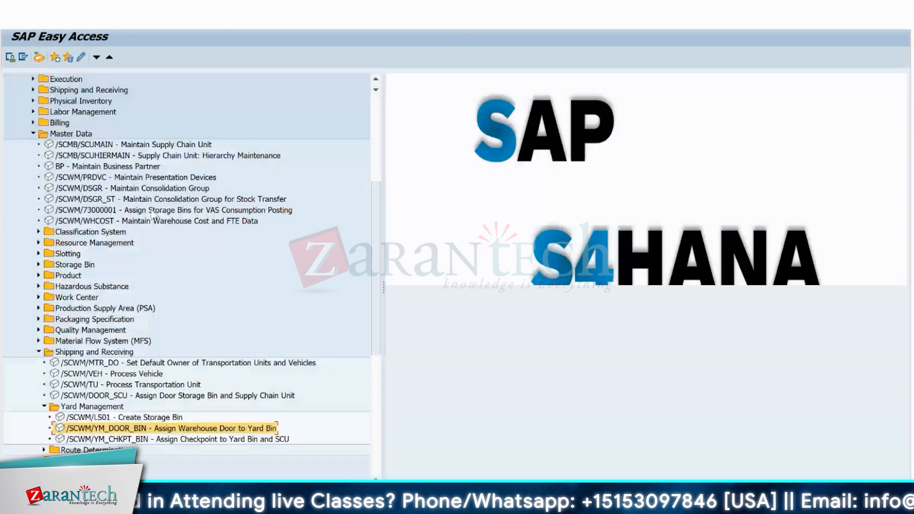
Create storage bin YARD-BIN-1 in warehouse 1710 with storage type YARD and save it.
left_click(110, 418)
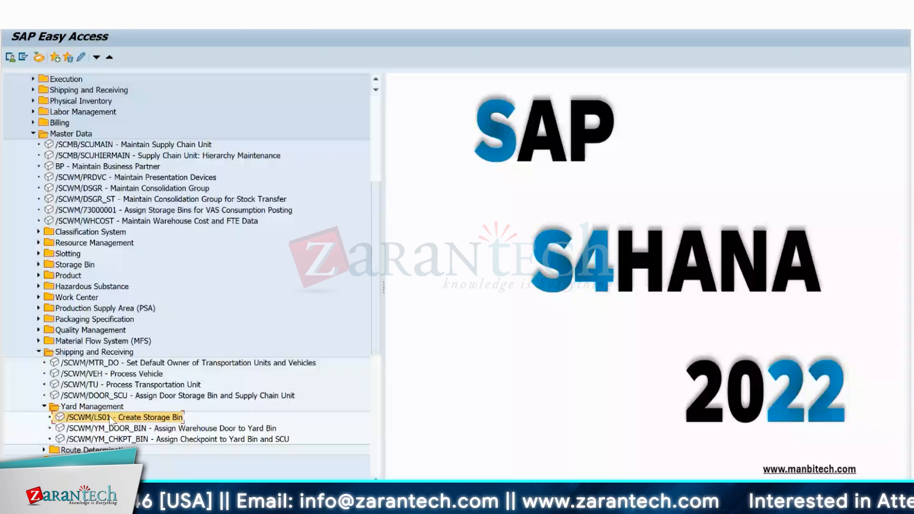
double_click(110, 418)
left_click(127, 99)
type("YARD-BIN TEST")
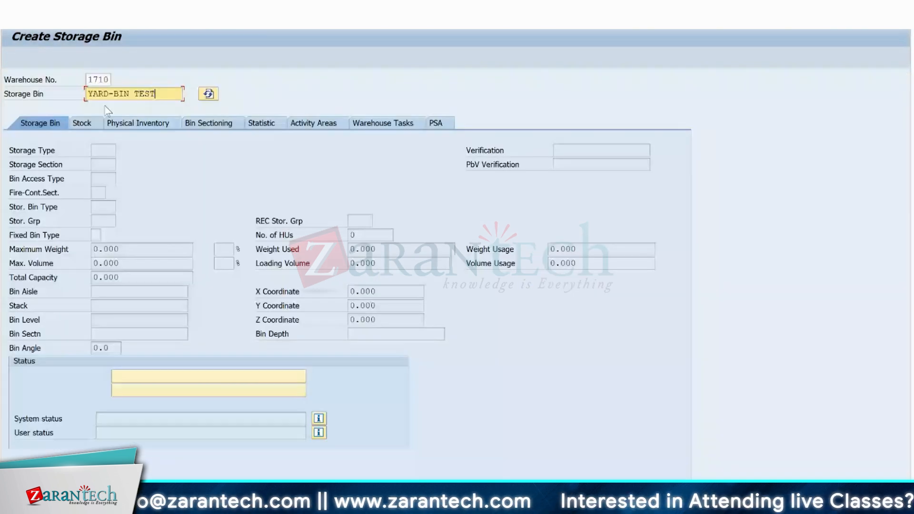
key("BackSpace")
key("BackSpace")
key("BackSpace")
key("BackSpace")
key("BackSpace")
type("-1")
key("Return")
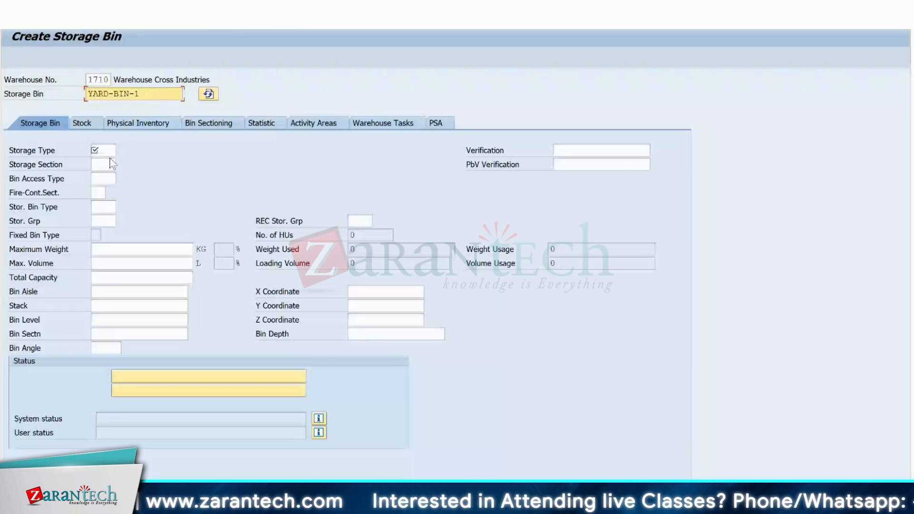
left_click(105, 151)
type("YARD")
key("Return")
left_click(144, 20)
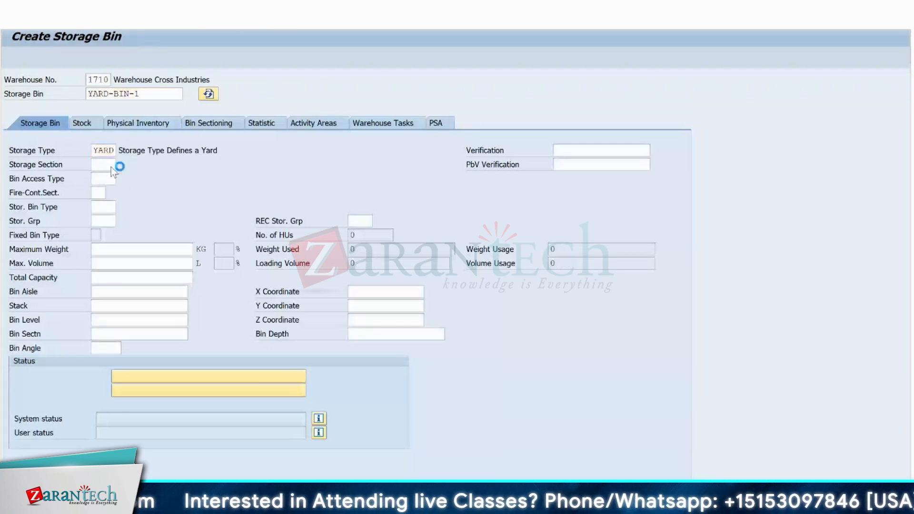
Create and save storage bin YARD-BIN-2 with storage type YARD.
left_click(119, 94)
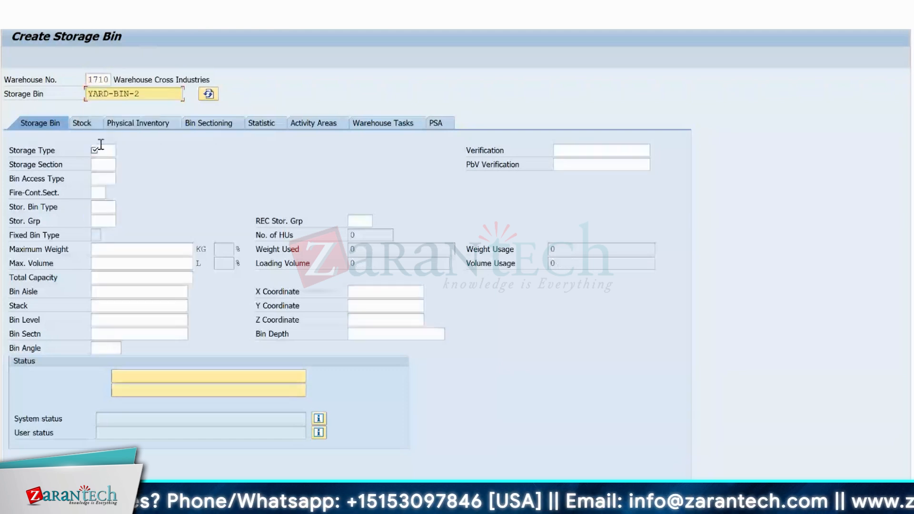
left_click(101, 147)
left_click(102, 163)
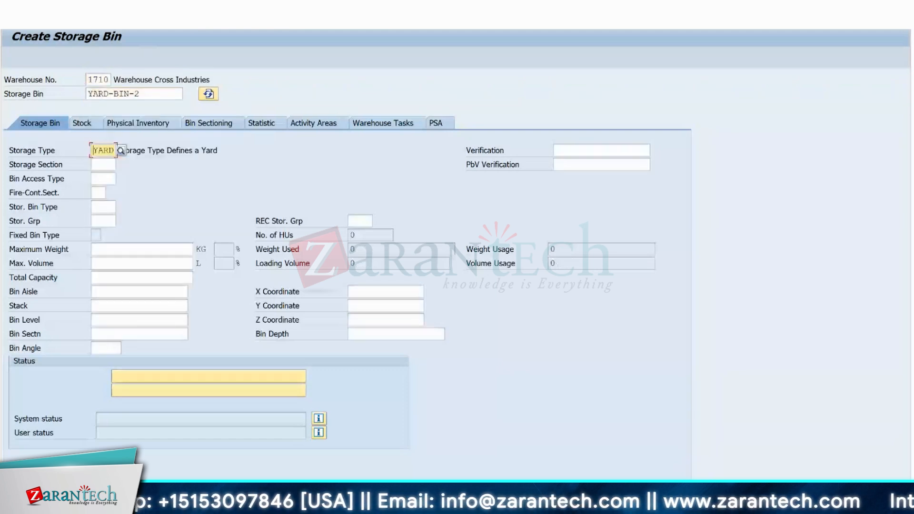
key("ctrl+s")
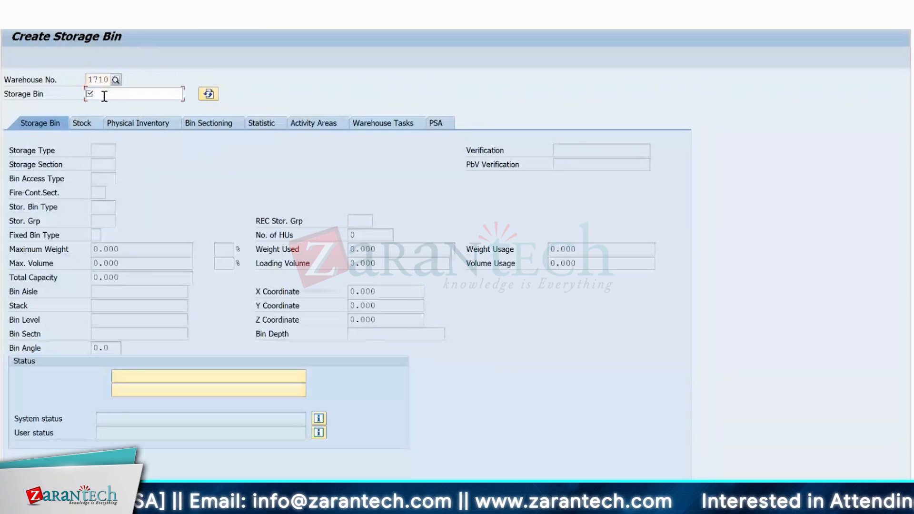
Create and save storage bin YARD-BIN-3 with storage type YARD.
left_click(104, 95)
type("YARD-BIN-3")
key("Return")
left_click(101, 151)
left_click(102, 164)
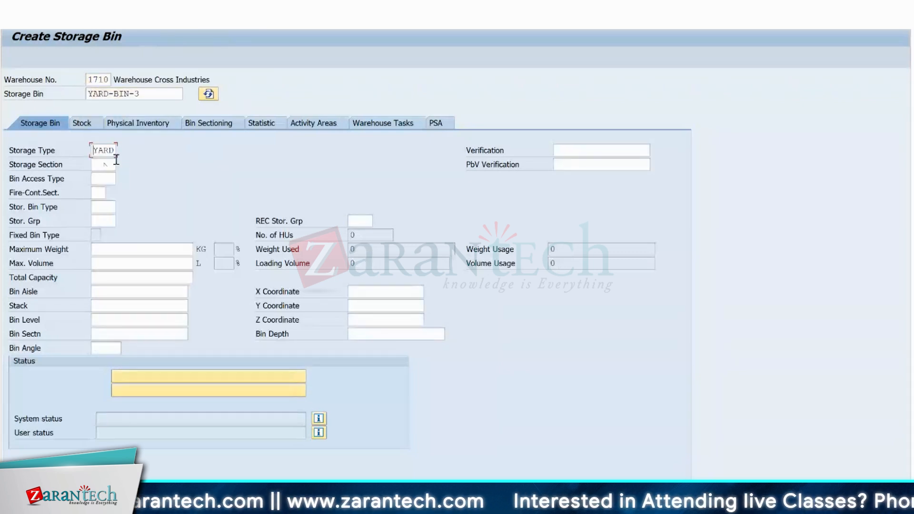
key("ctrl+s")
Create and save storage bin YARD-BIN-4 with storage type YARD.
left_click(107, 94)
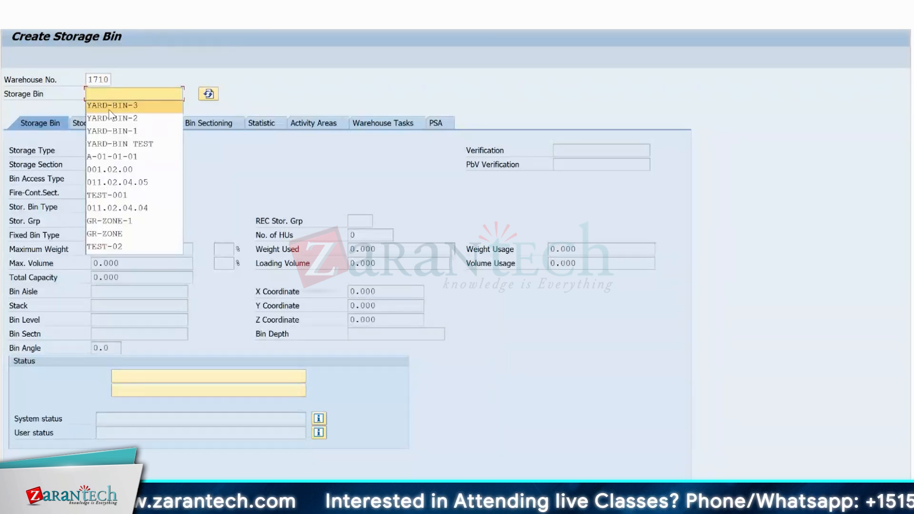
left_click(109, 109)
key("BackSpace")
type("4")
key("Return")
key("ctrl+s")
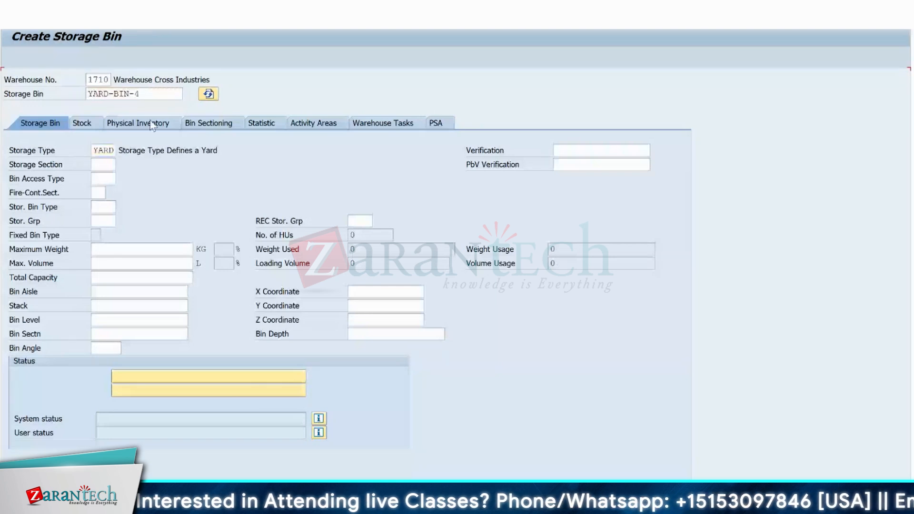
Return to the door assignment and enter yard warehouse 1710 with YARD-BIN-1 for door YDI1 and YARD-BIN-2 for door YDI2.
left_click(110, 95)
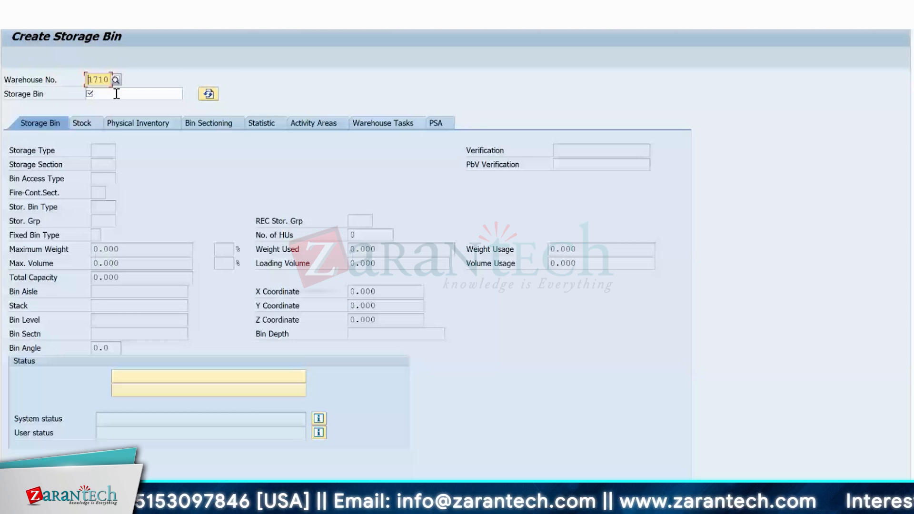
key("alt+Tab")
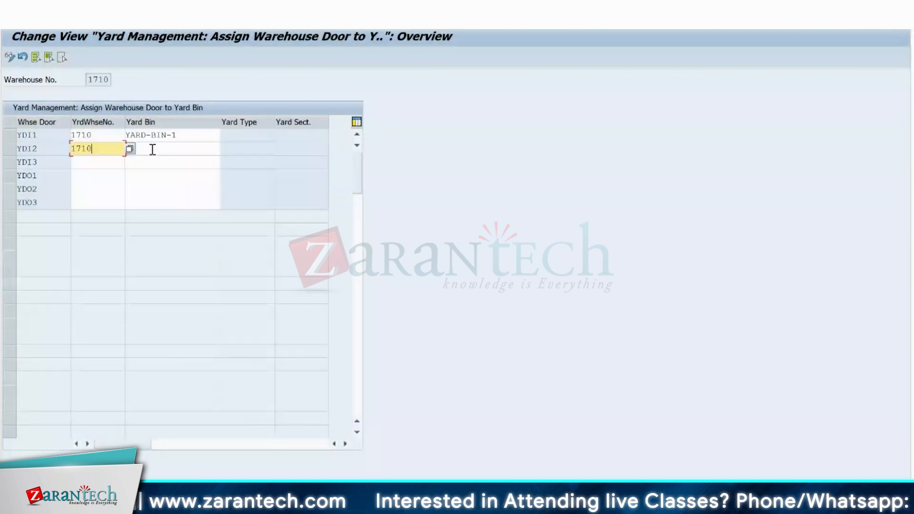
left_click(151, 148)
type("YARD-BIN-2")
Fill in yard warehouse number 1710 for the remaining doors, YDI3 through YDO3.
left_click(88, 162)
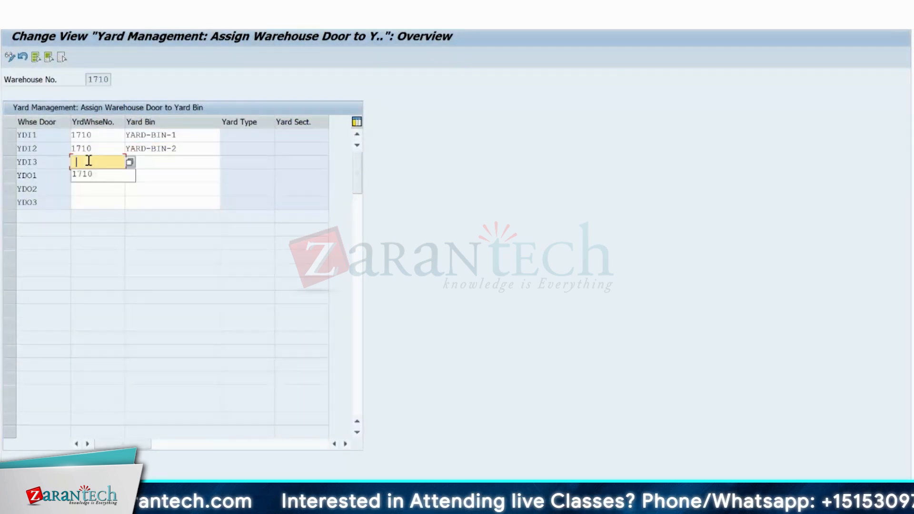
left_click(89, 174)
left_click(89, 176)
left_click(88, 189)
left_click(89, 190)
left_click(88, 202)
left_click(86, 203)
left_click(88, 214)
Assign yard bin YARD-BIN-3 to warehouse door YDI3.
left_click(139, 162)
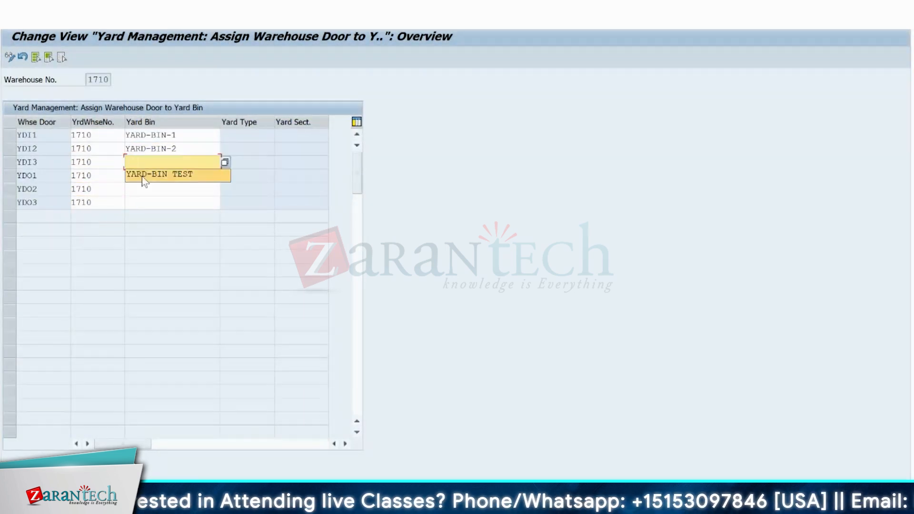
left_click(144, 176)
key("BackSpace")
key("BackSpace")
key("BackSpace")
Assign yard bin YARD-BIN-4 to door YDO1 and YARD-BIN-5 to door YDO2, reusing the YDI3 bin name.
key("BackSpace")
key("BackSpace")
type("-3")
left_click_drag(177, 163, 124, 162)
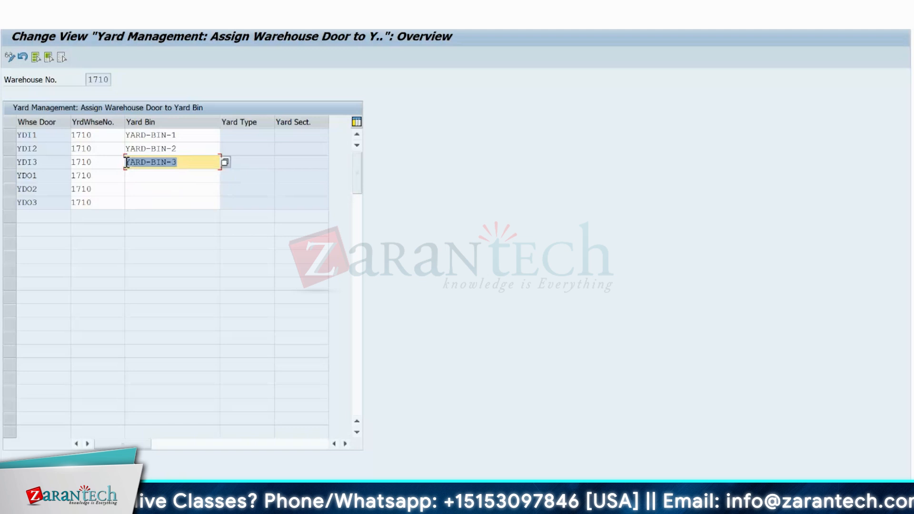
key("ctrl+c")
left_click(138, 179)
key("ctrl+v")
key("BackSpace")
type("4")
left_click(138, 189)
key("ctrl+v")
key("BackSpace")
type("5")
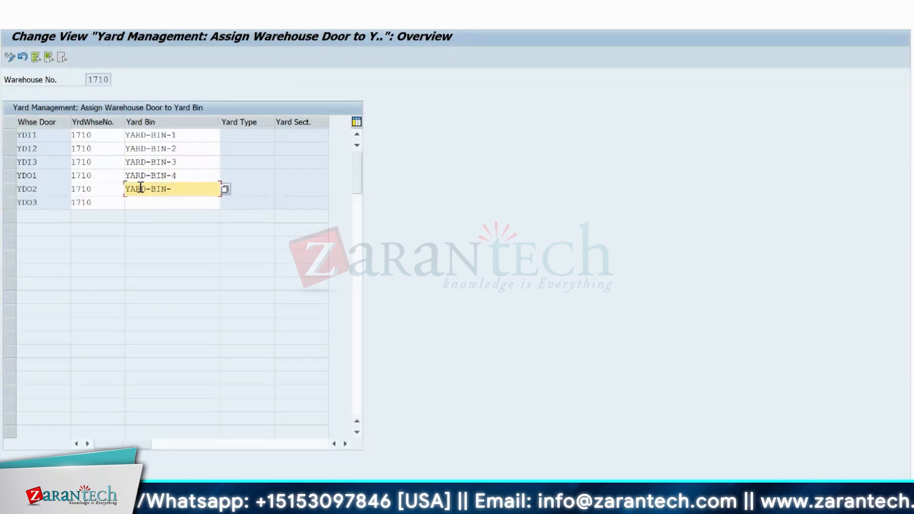
Assign yard bin YARD-BIN TEST to door YDO3 and try to save the door assignments.
left_click(139, 205)
left_click(138, 205)
left_click(146, 218)
key("Return")
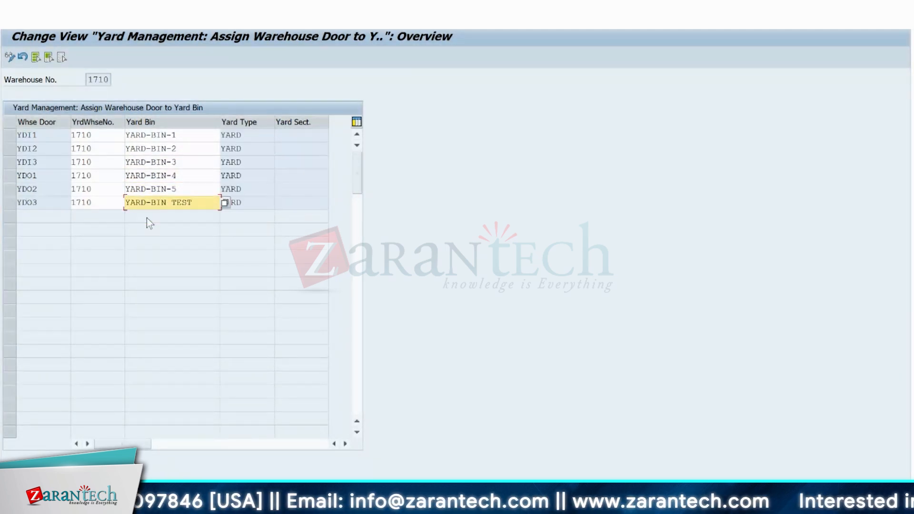
left_click(133, 22)
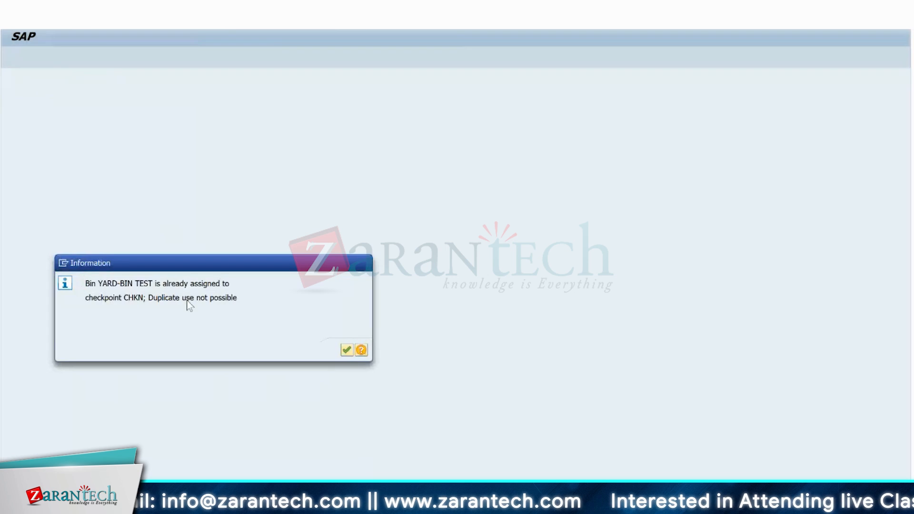
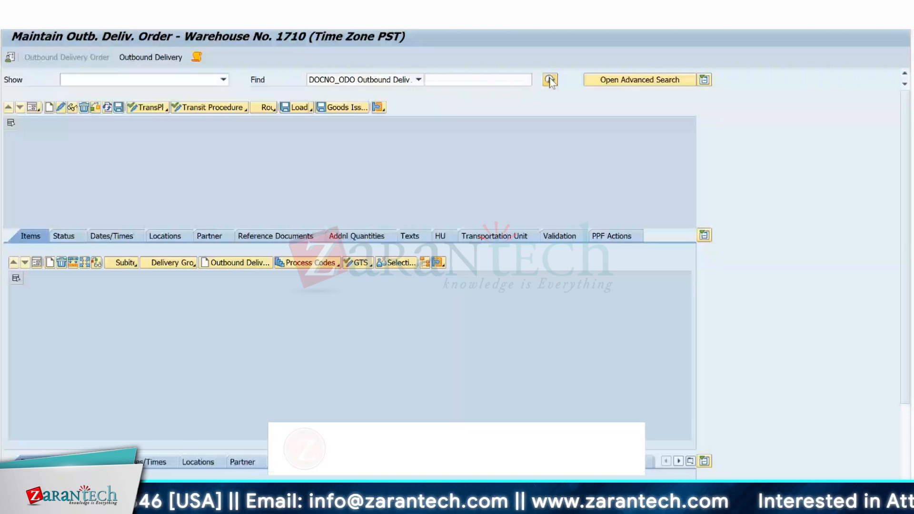
Look up the outbound delivery order and assign it to the planned transportation unit, searching unassigned deliveries by its document number.
left_click(549, 80)
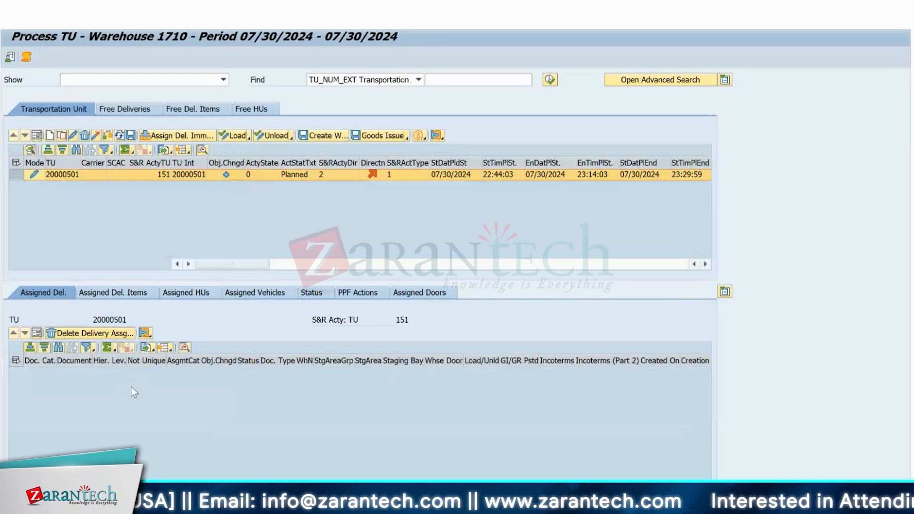
left_click(189, 135)
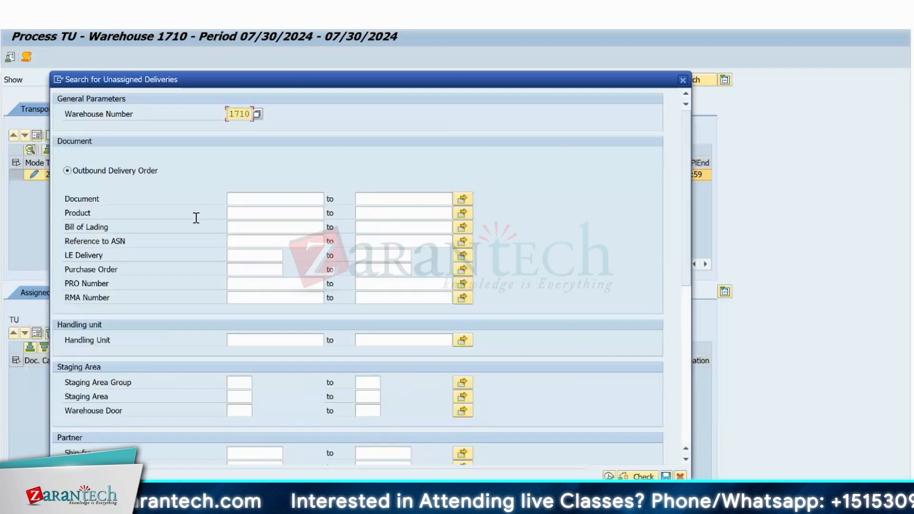
left_click(233, 198)
type("4402")
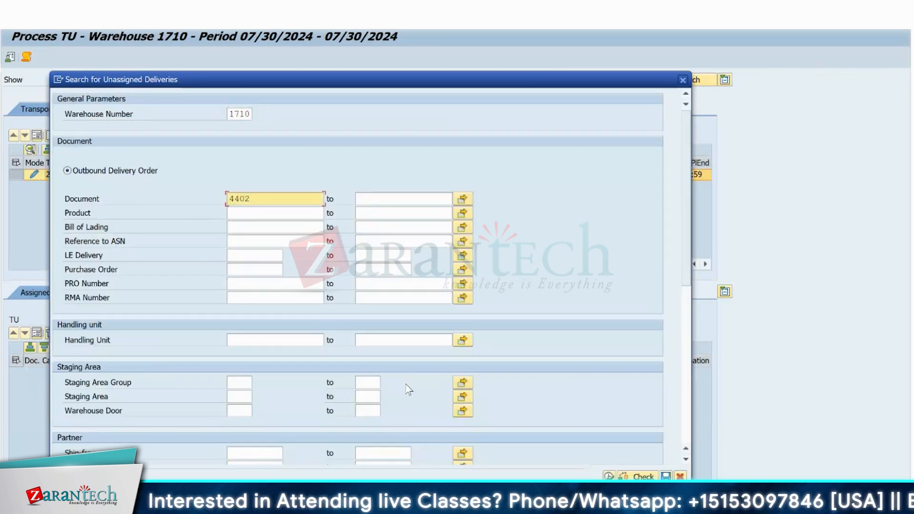
left_click(609, 476)
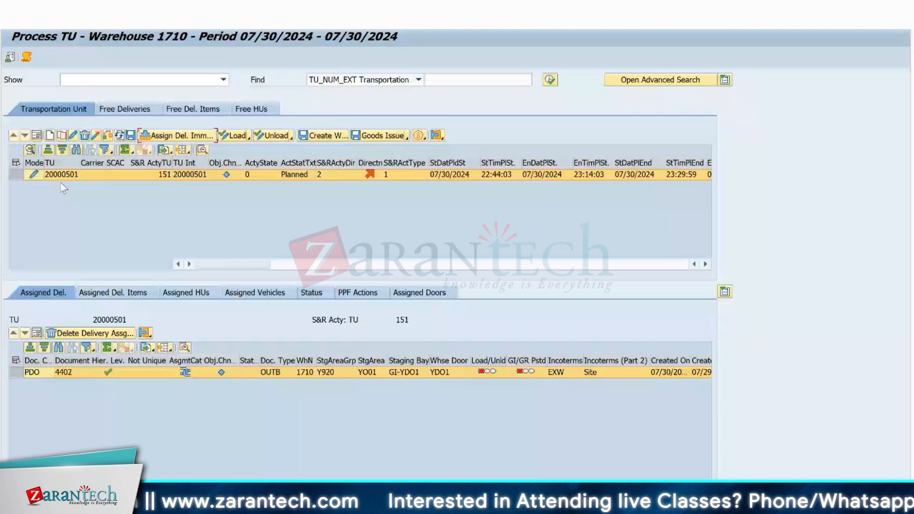
Set the transportation unit's carrier to US TM Carrier1 and its license plate number to DEMO-TRUCK1234, and save.
left_click(37, 136)
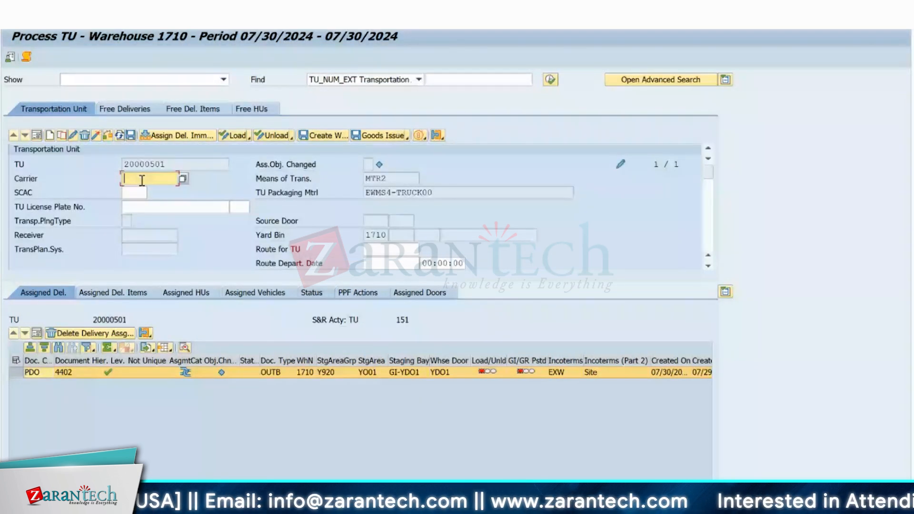
left_click(183, 179)
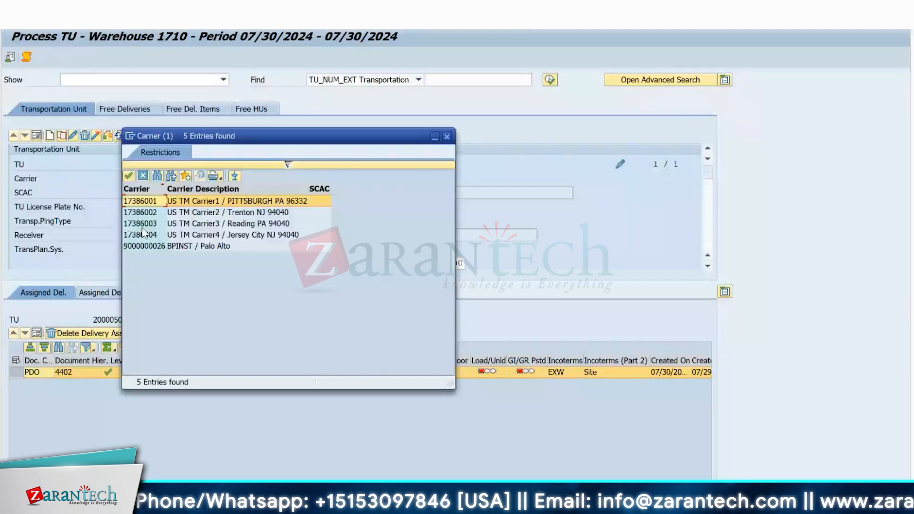
double_click(140, 202)
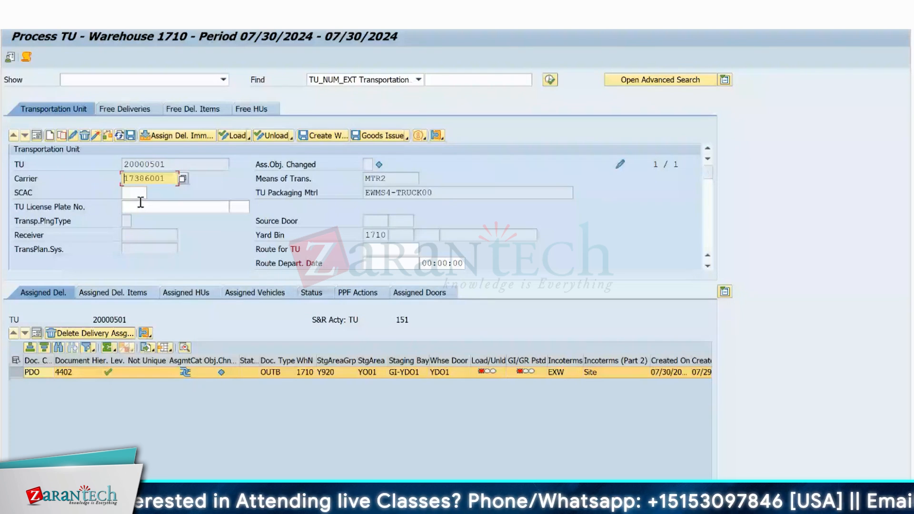
left_click(150, 205)
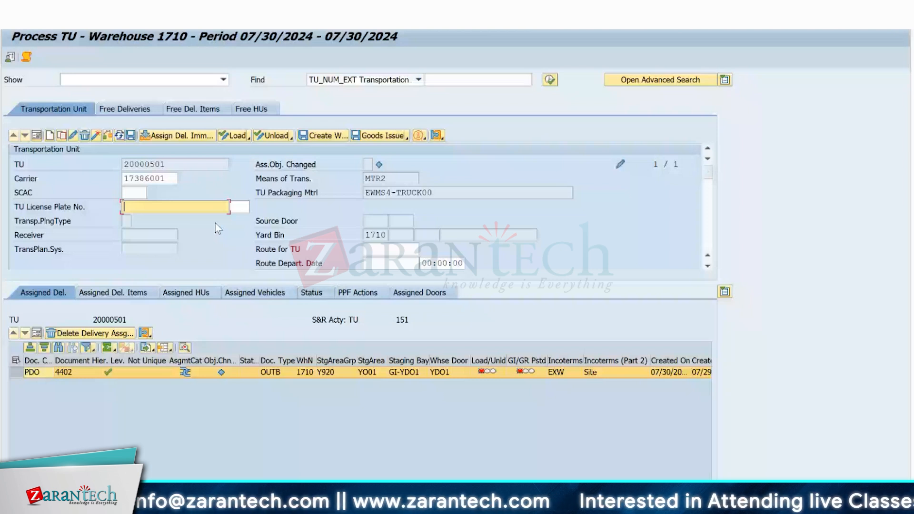
key("ctrl+v")
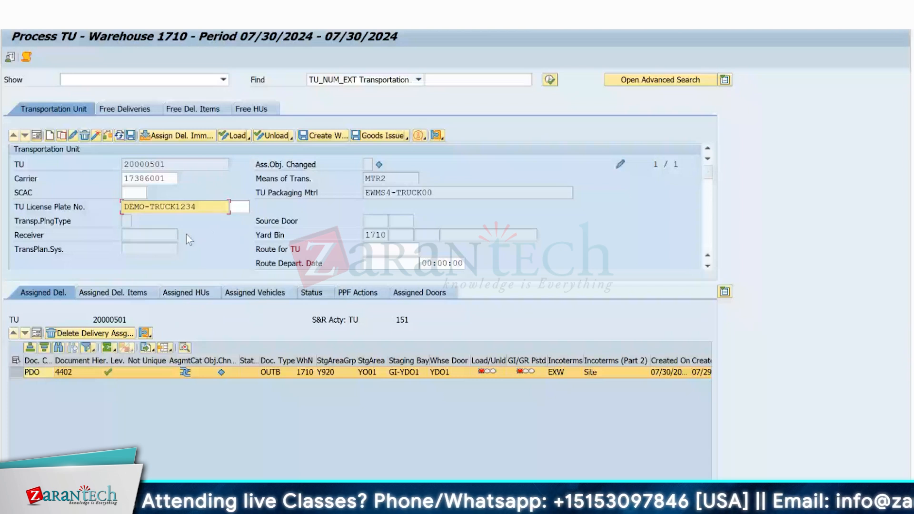
key("Return")
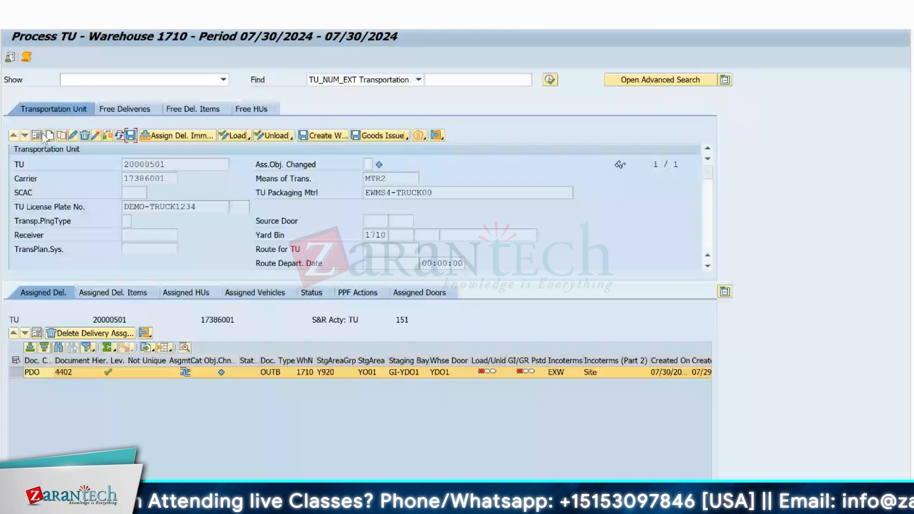
Return to the transportation unit list and try to register the planned unit's arrival at the checkpoint.
left_click(40, 135)
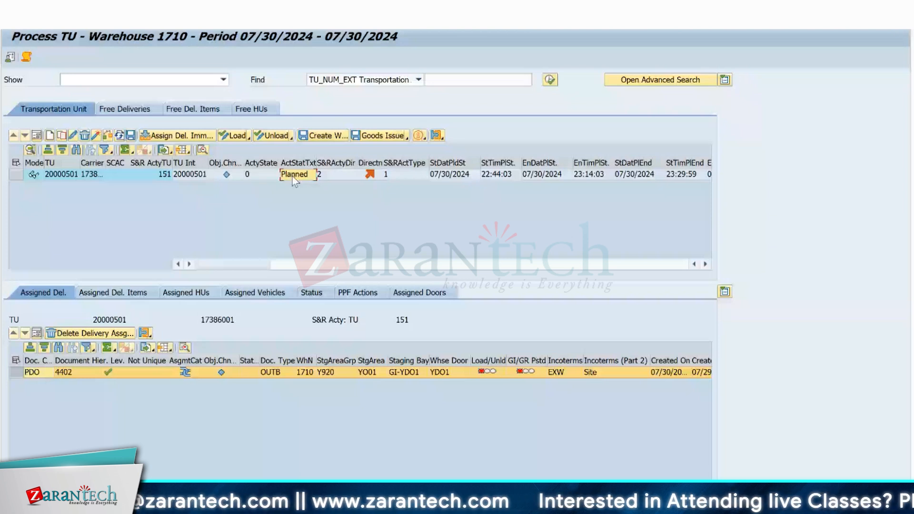
left_click(292, 176)
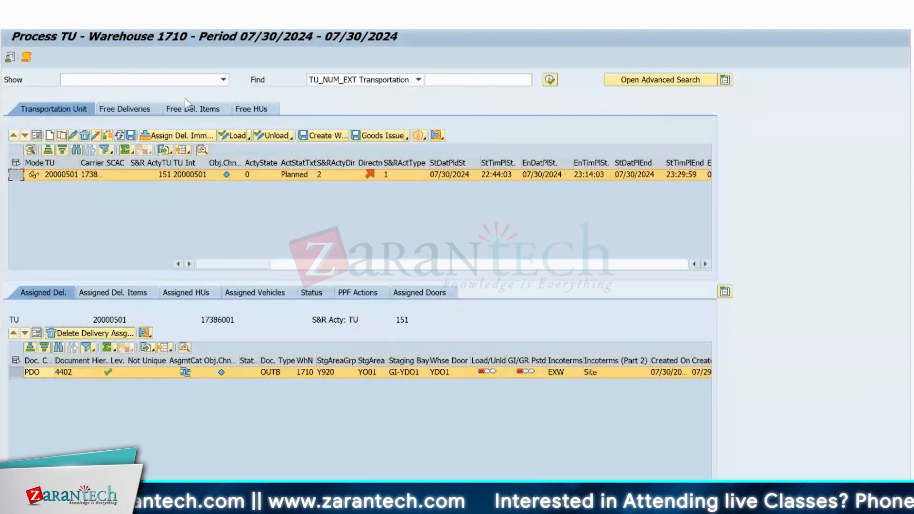
left_click(164, 8)
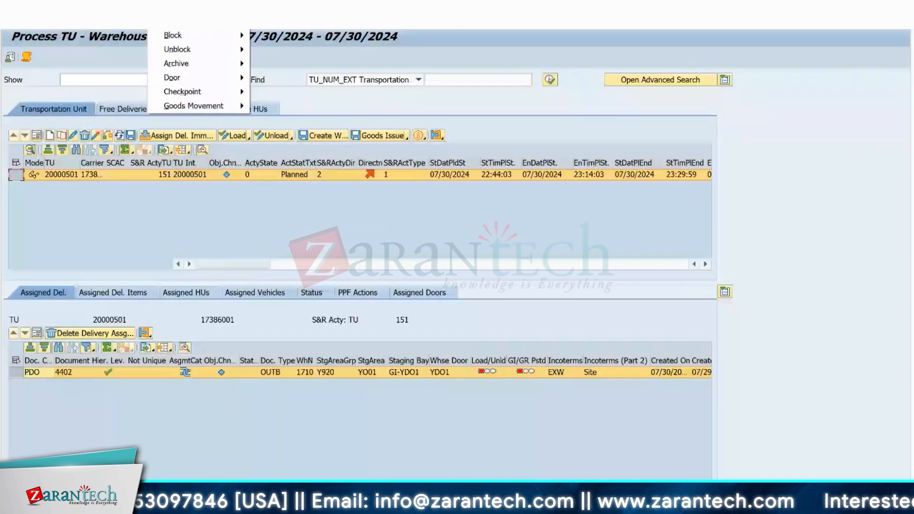
left_click(267, 225)
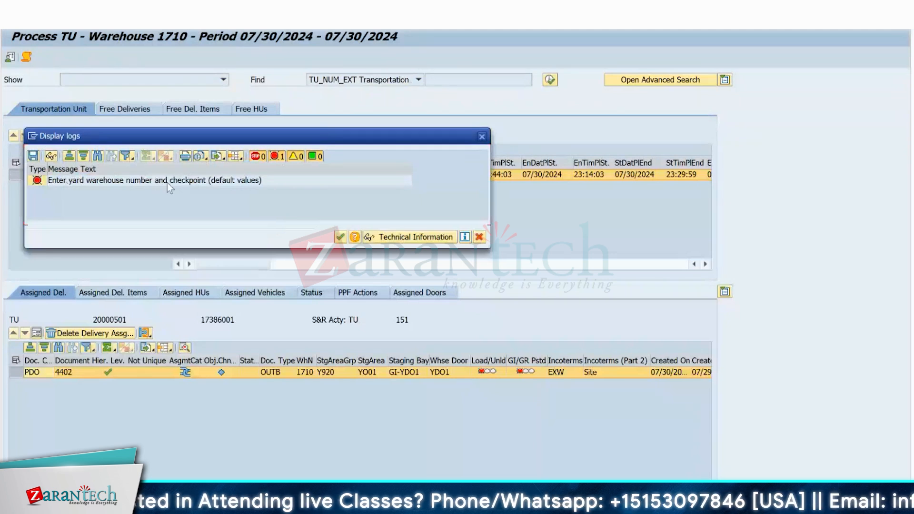
left_click(340, 236)
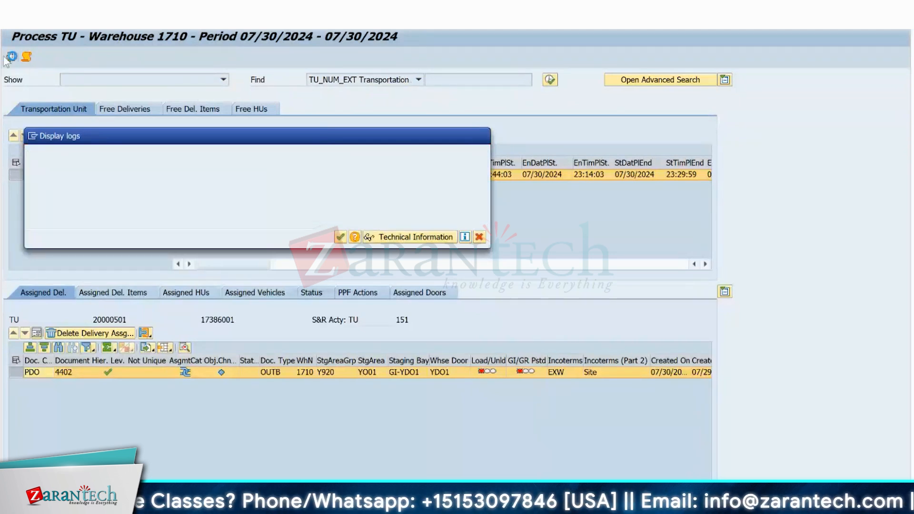
Set the default checkpoint for yard warehouse 1710 to CHKN, Checkpoint North.
left_click(10, 57)
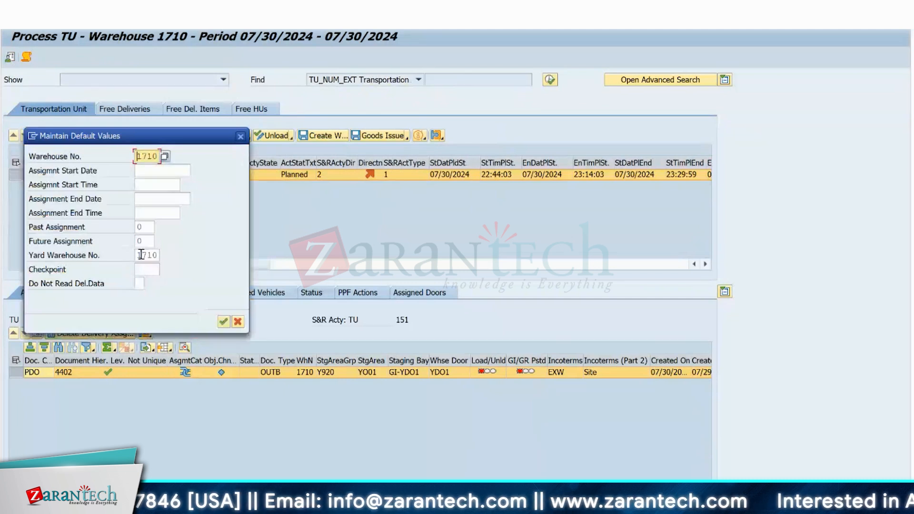
left_click(145, 270)
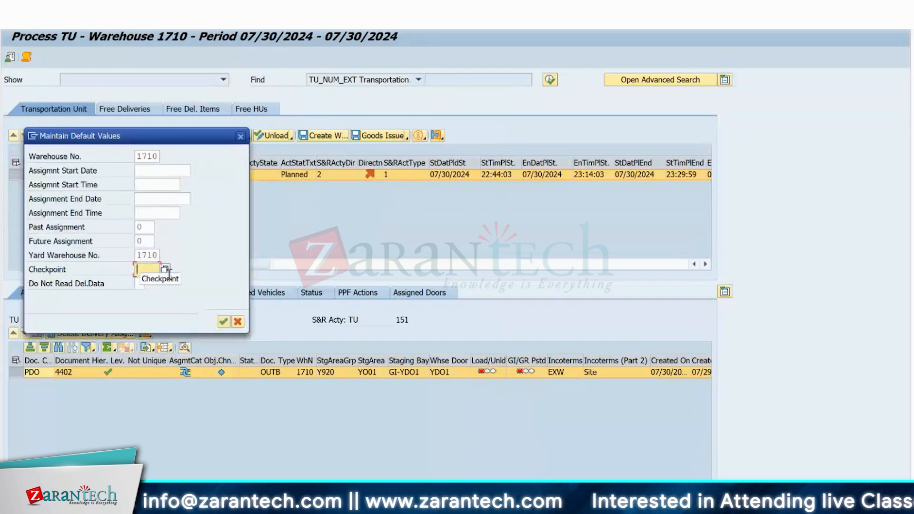
left_click(164, 270)
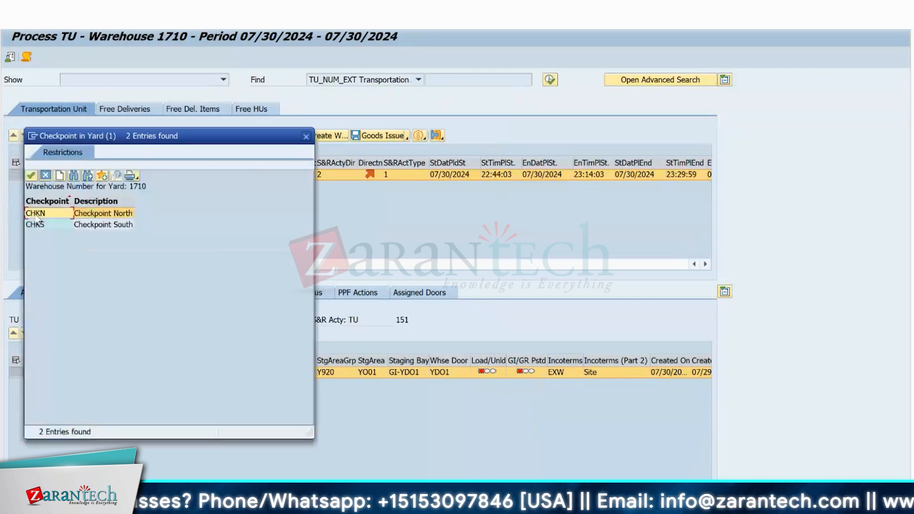
left_click(38, 217)
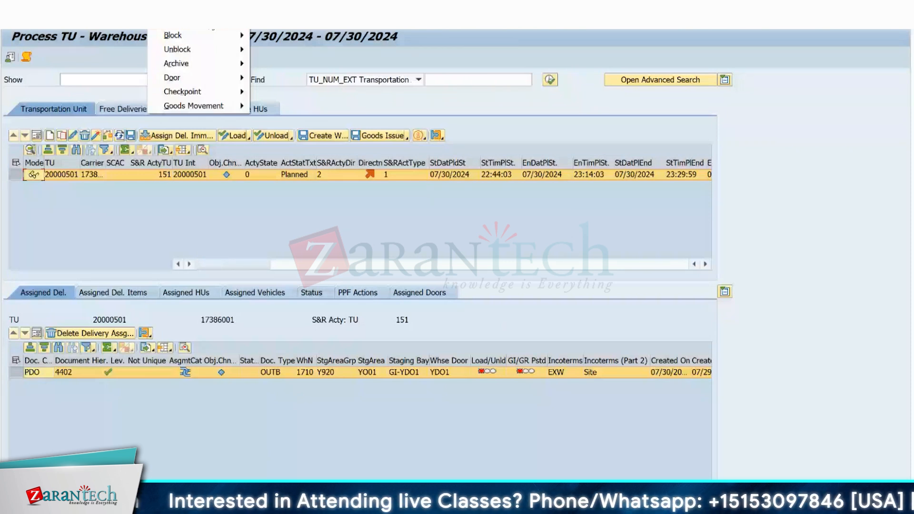
Register the transportation unit's arrival at the checkpoint and check its activity status.
left_click(248, 228)
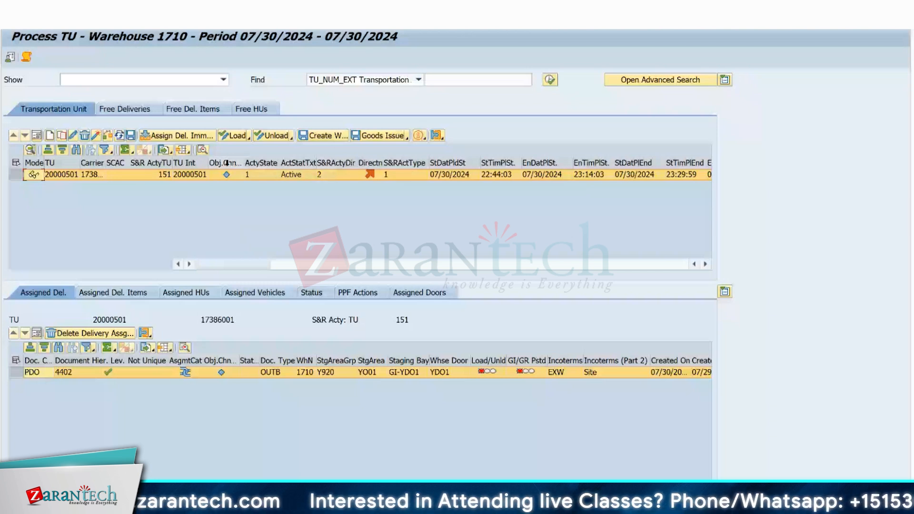
left_click(298, 163)
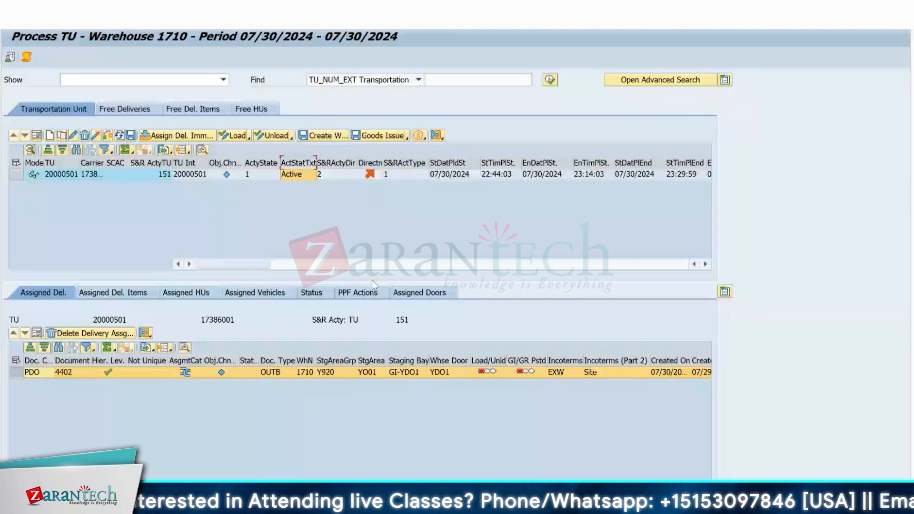
left_click(11, 175)
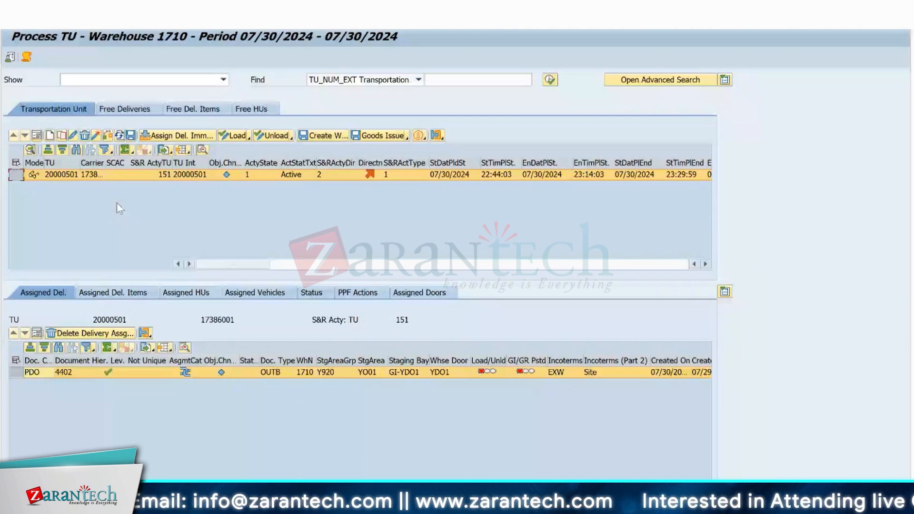
Create and save stock removal warehouse tasks for both items of the outbound delivery order, EWMS4-01 and EWMS4-02.
key("alt+Tab")
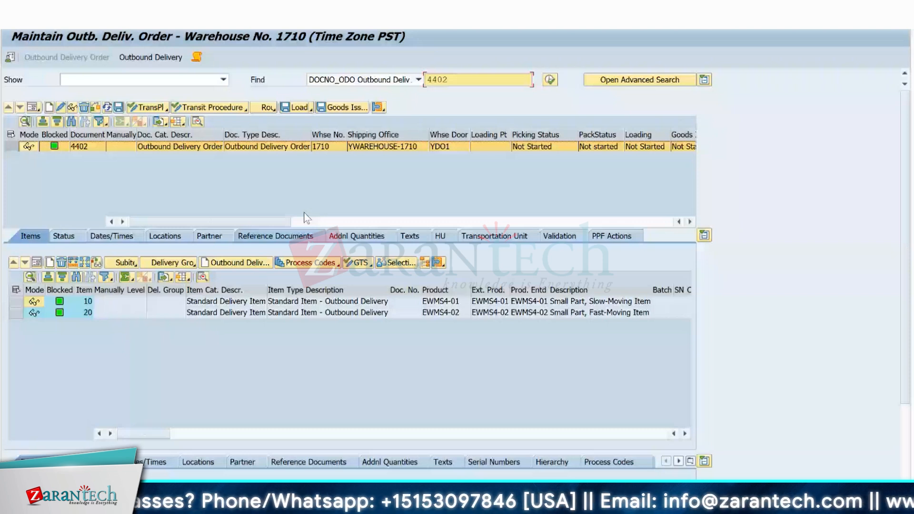
left_click(481, 236)
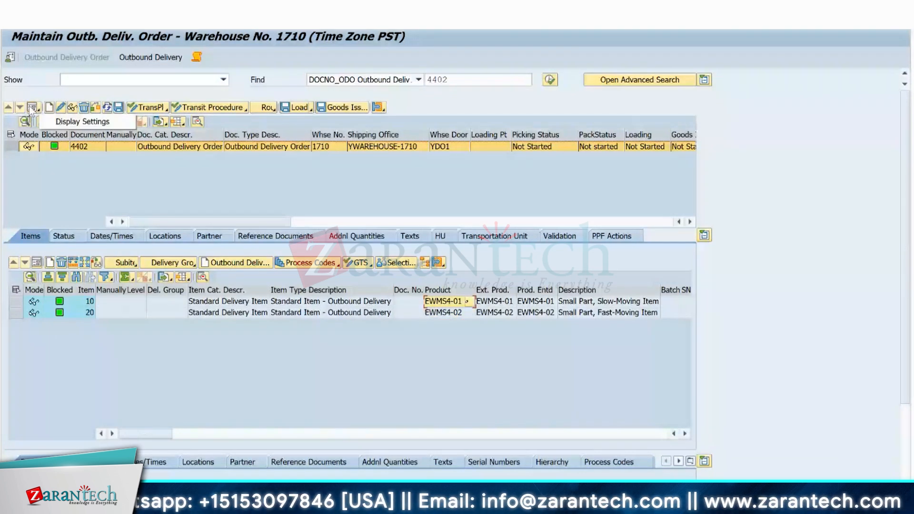
left_click(31, 108)
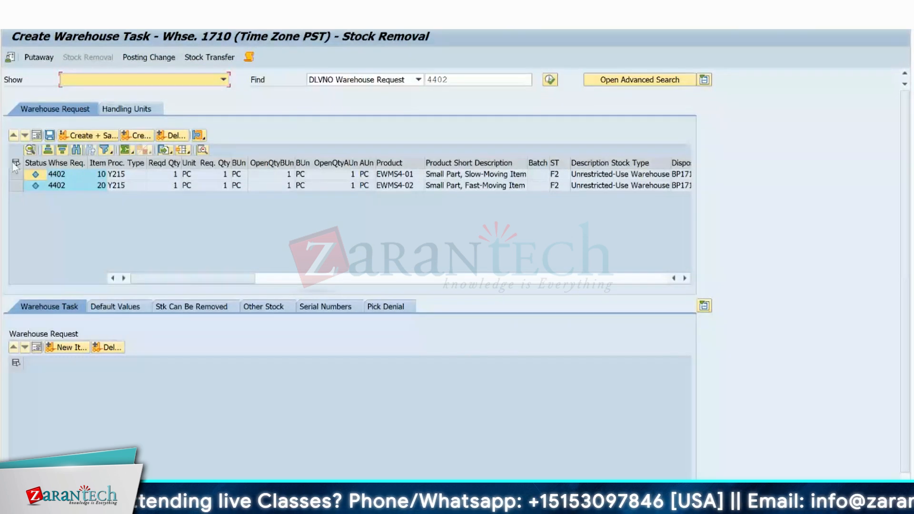
left_click(15, 163)
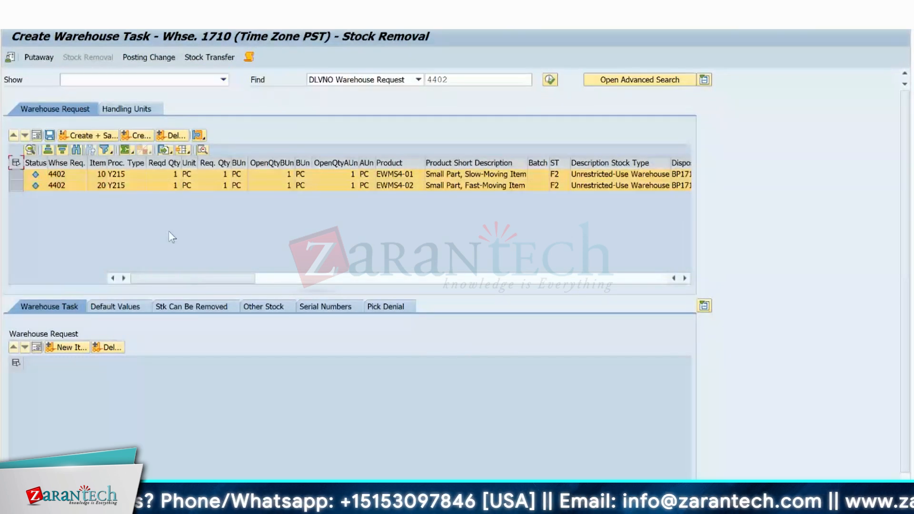
left_click(89, 135)
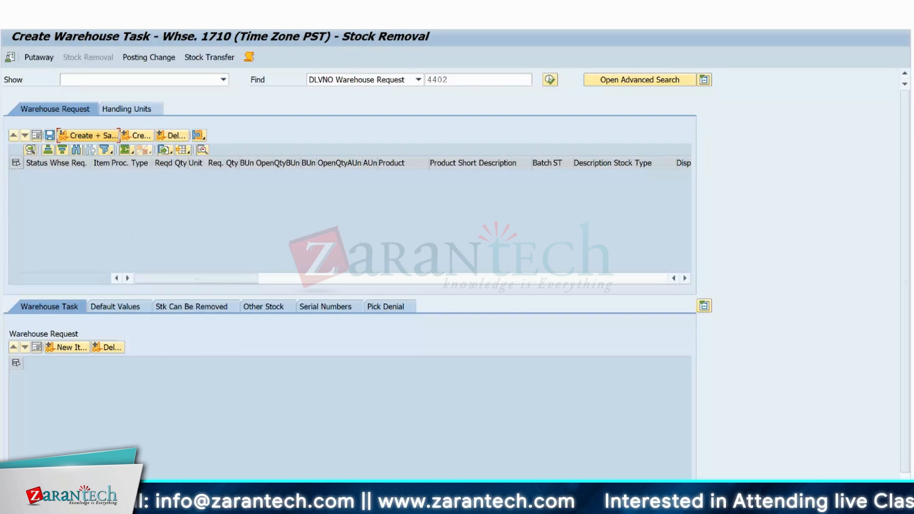
Open warehouse task confirmation for the new picking tasks and show the warehouse order in detail view.
left_click(41, 22)
left_click(58, 36)
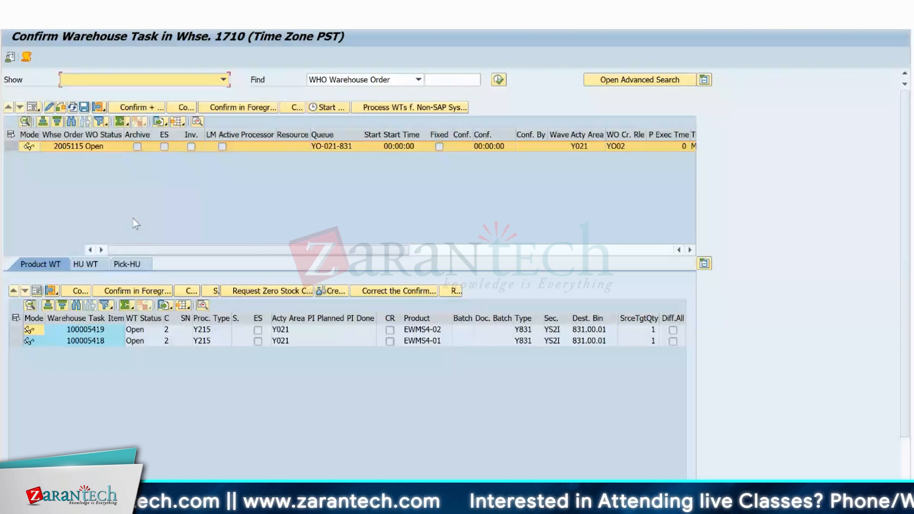
left_click(32, 106)
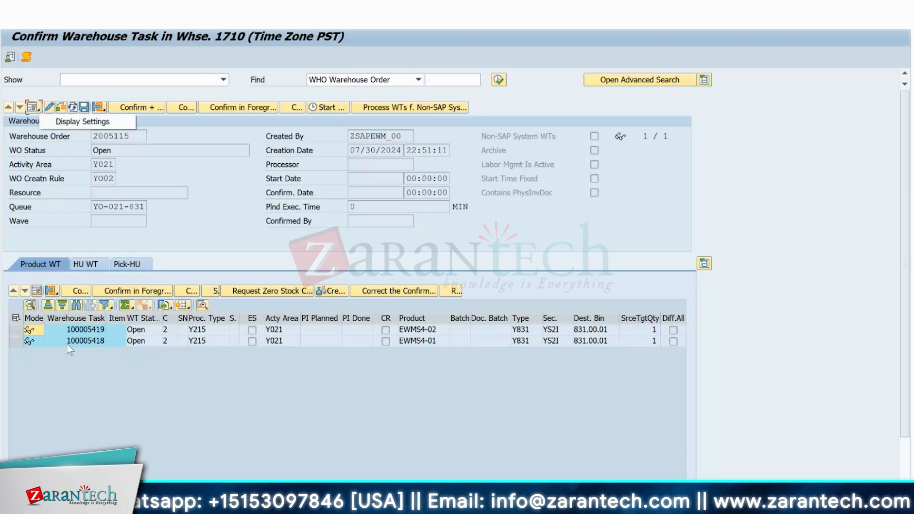
Show the details of the warehouse task for product EWMS4-02 and select its source bin 021.01.01.02 for copying.
left_click(21, 329)
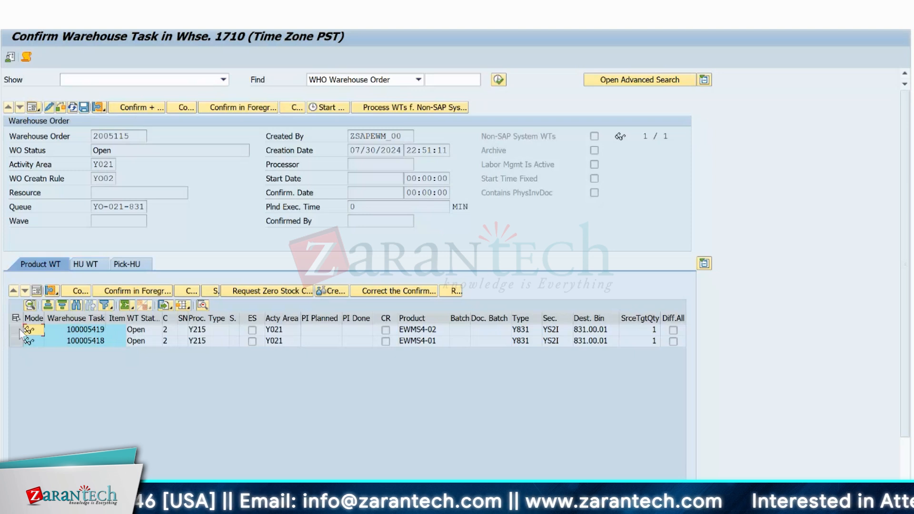
left_click(19, 329)
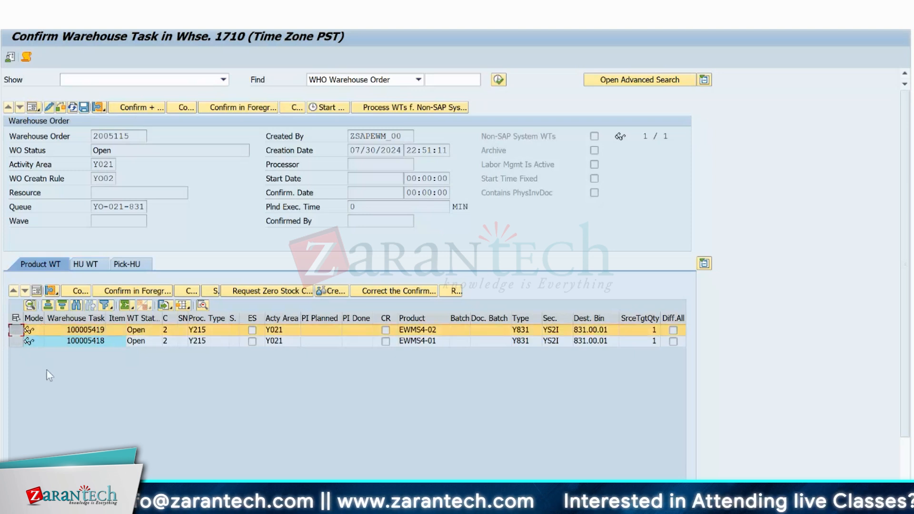
left_click(35, 291)
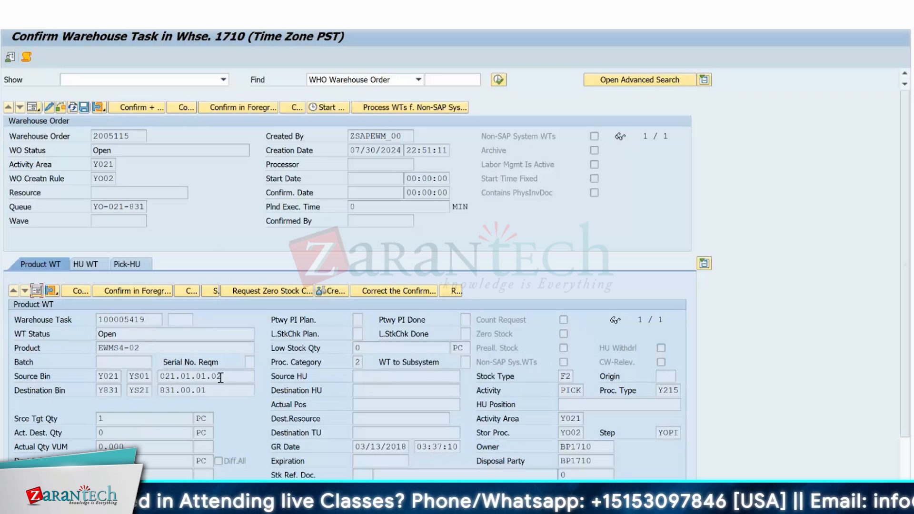
left_click_drag(221, 378, 159, 376)
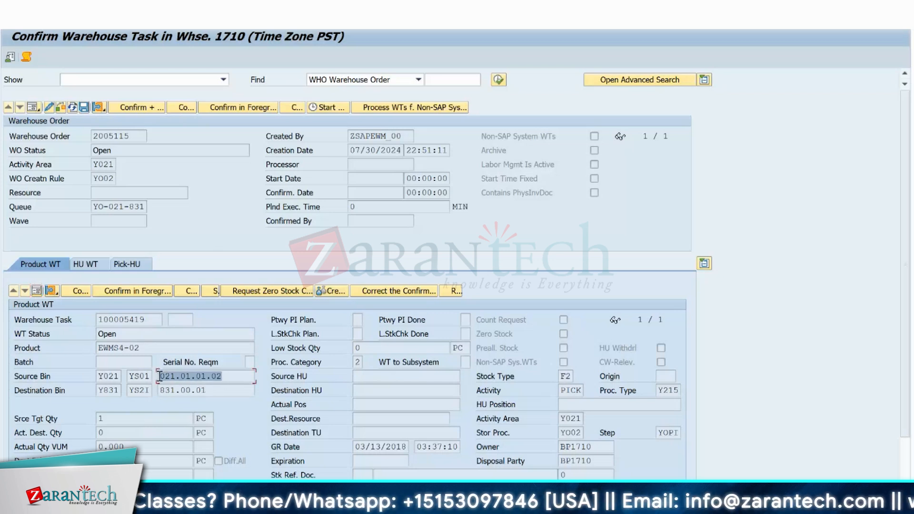
Switch to the warehouse management monitor and search the storage bins under Stock and Bin for 021.01.01.02.
left_click(160, 376)
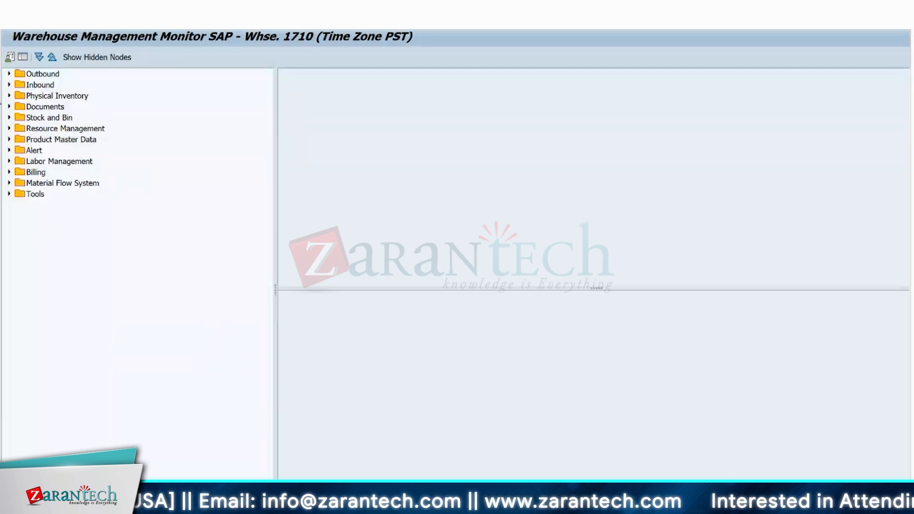
left_click(9, 118)
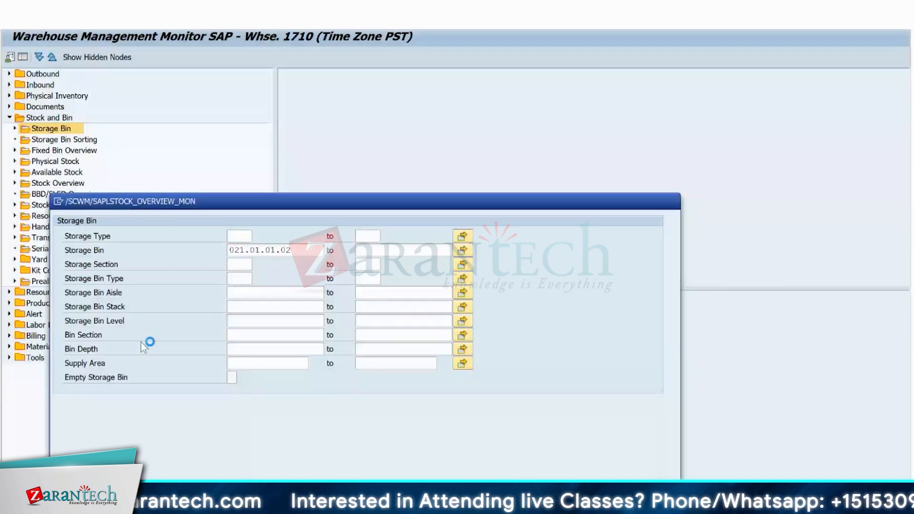
Run the storage bin search and display the physical stock of the found bin with more room for the stock list.
key("F8")
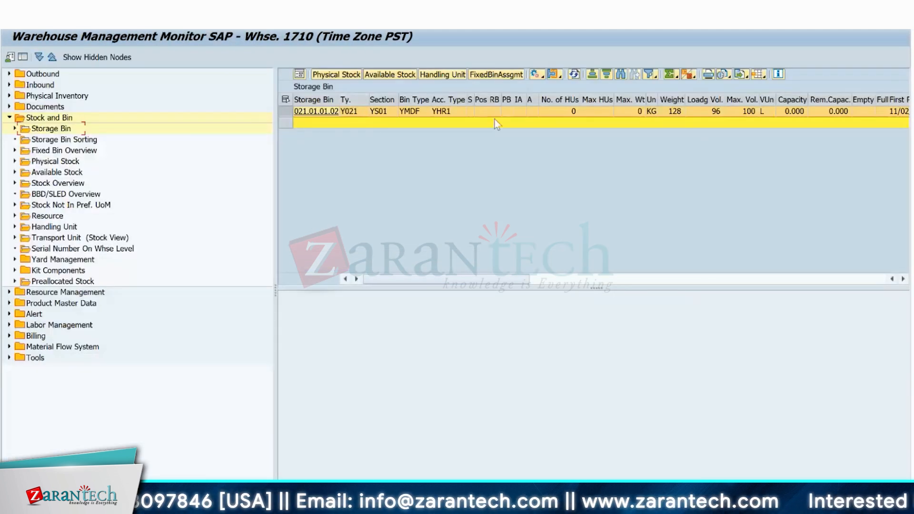
left_click(341, 76)
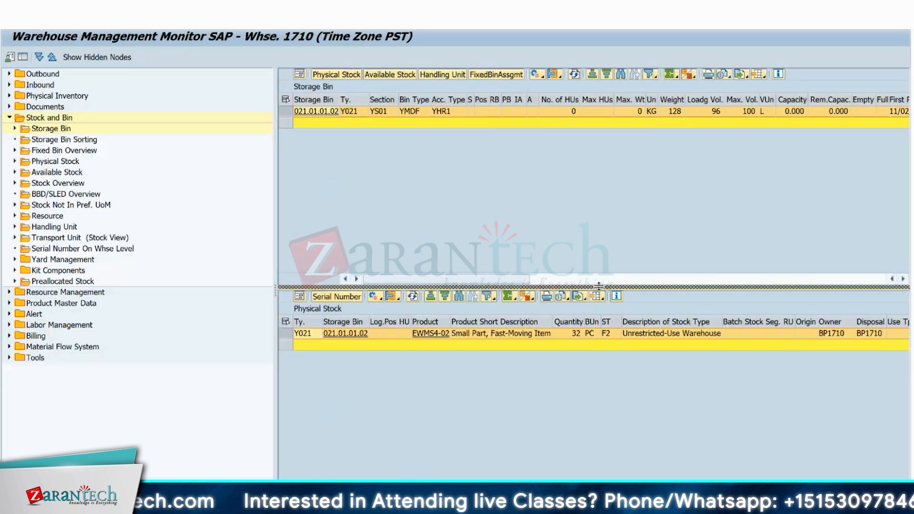
left_click_drag(605, 286, 604, 207)
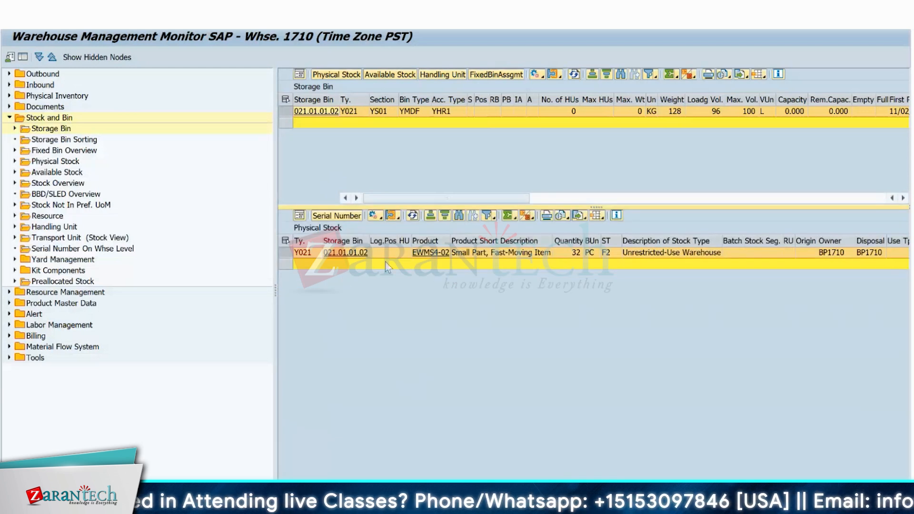
Examine the physical stock line of product EWMS4-02 in bin 021.01.01.02, including quantity, stock type and goods receipt time and date.
left_click(403, 255)
key("Right")
key("Right")
key("Right")
key("Right")
key("Right")
key("Right")
key("Right")
key("Right")
key("Right")
key("Right")
key("Right")
key("Right")
key("Right")
key("Right")
key("Right")
key("Right")
key("Right")
key("Right")
key("Right")
key("Right")
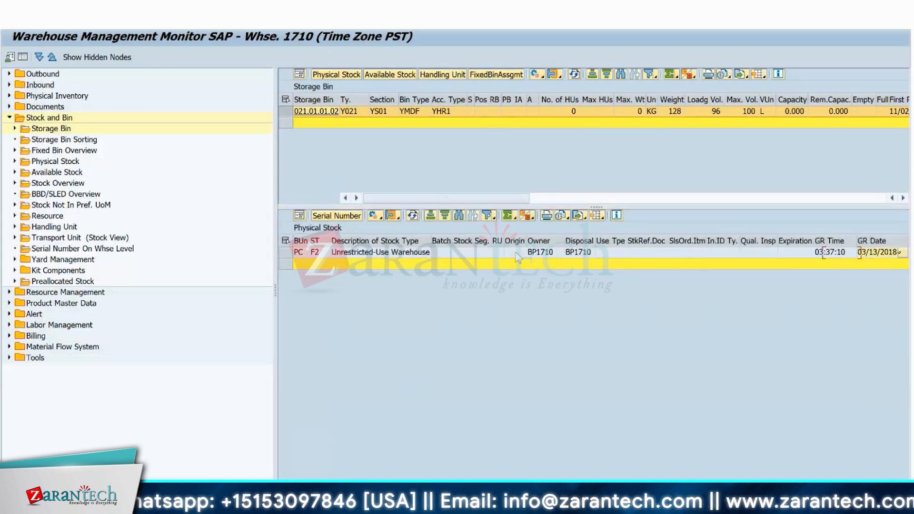
key("Left")
key("Left")
key("Left")
key("Left")
key("Left")
key("Left")
key("Left")
key("Left")
key("Left")
key("Left")
key("Left")
key("Left")
key("Left")
key("Left")
key("Left")
key("Left")
key("Left")
key("Left")
key("Left")
key("Left")
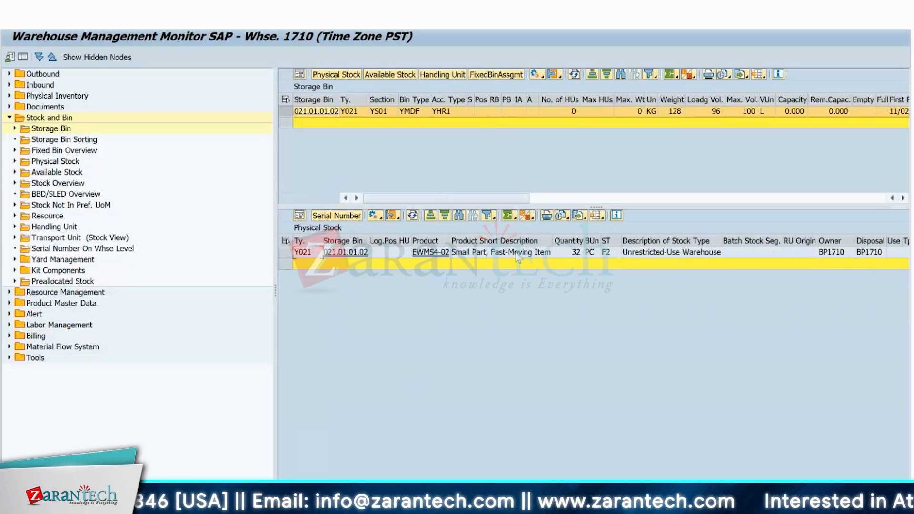
key("Right")
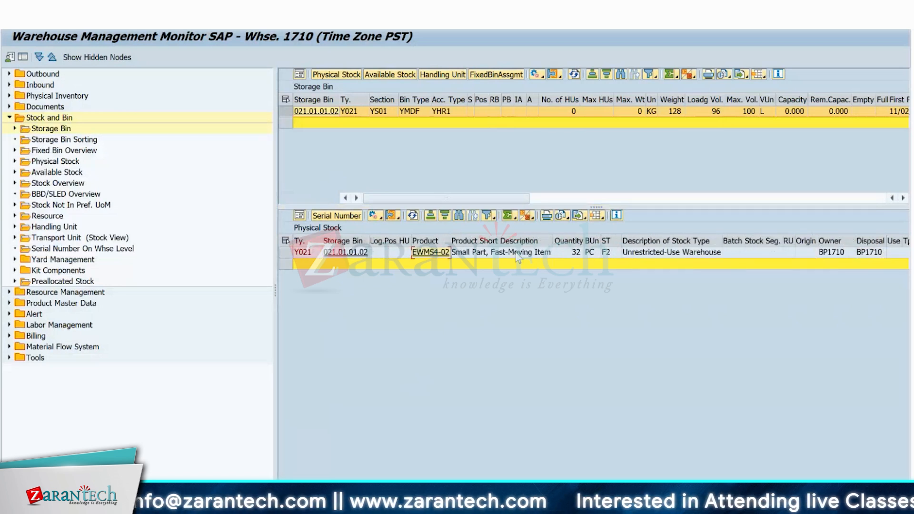
key("Left")
key("Left")
key("Left")
key("Left")
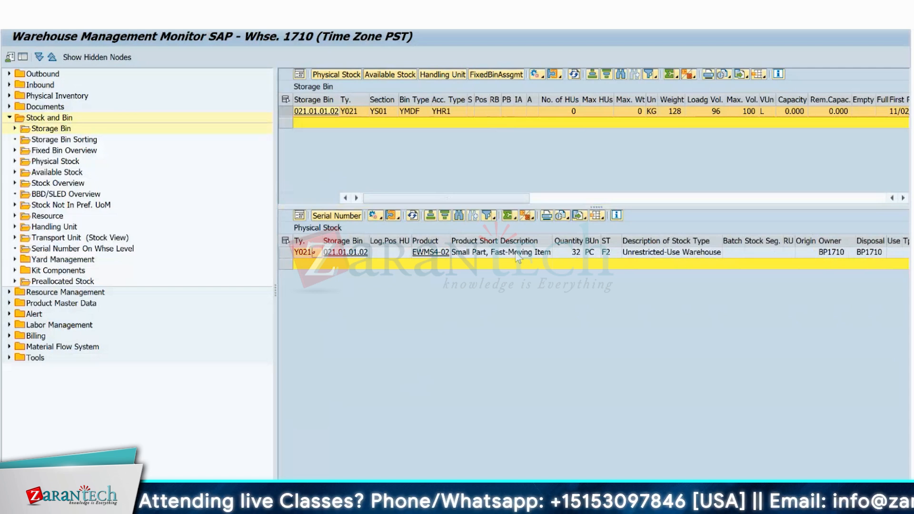
Switch back to warehouse task confirmation, list both tasks, and try to confirm and save the warehouse order, declining to save with errors.
key("alt+Tab")
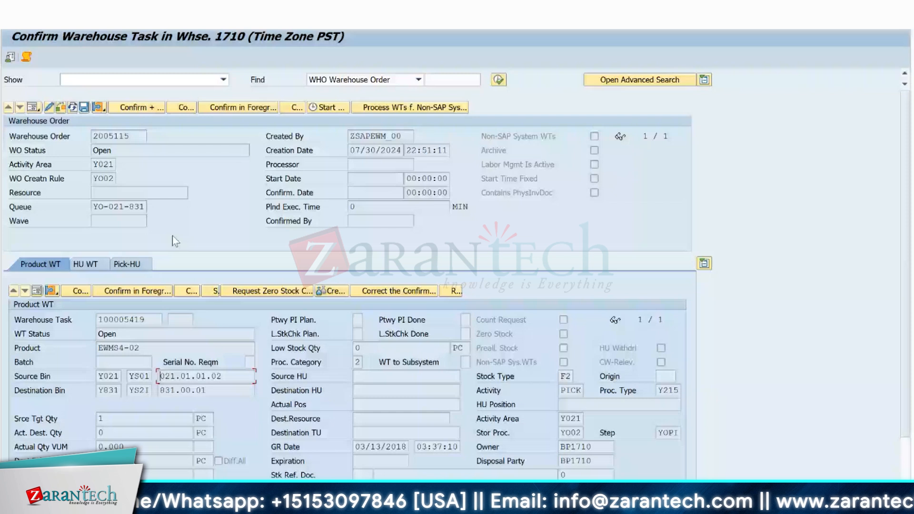
left_click(36, 290)
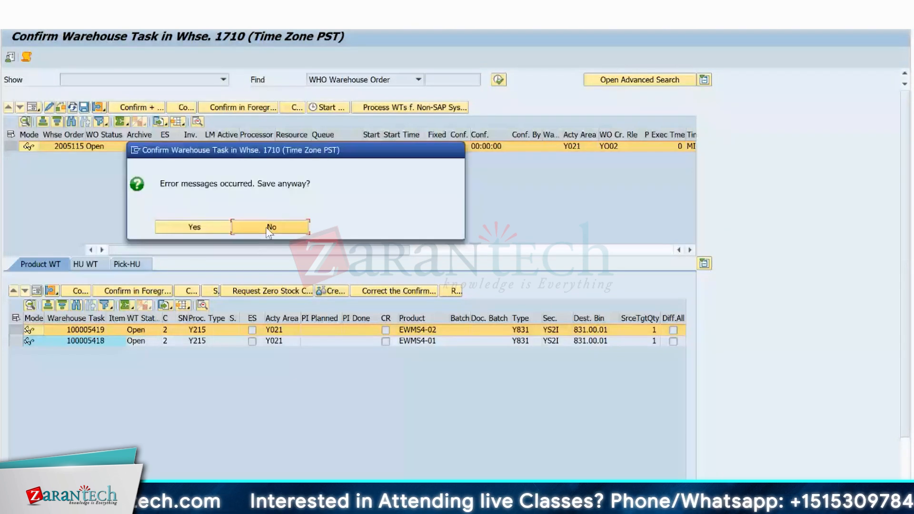
left_click(271, 228)
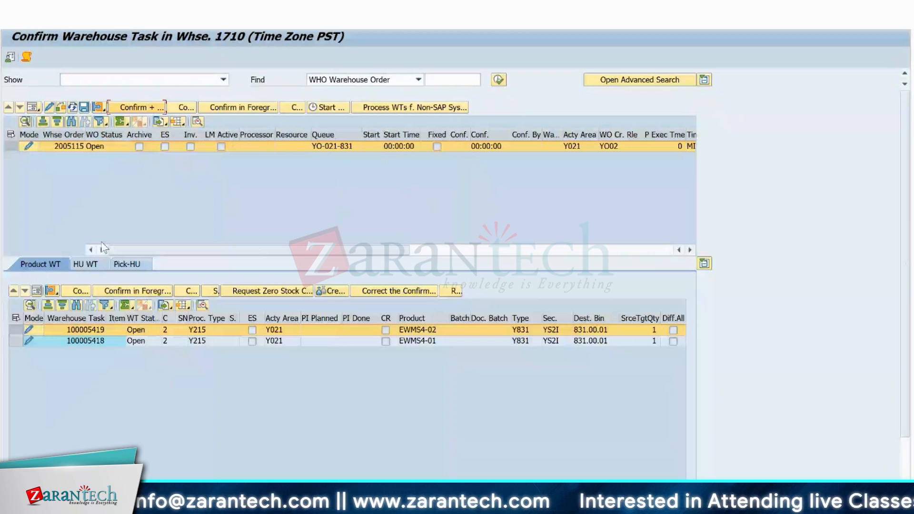
Create a pick handling unit with packaging material EWMS4-WBTRO00 in bin 831.00.01 and widen the column to show its full number.
left_click(129, 263)
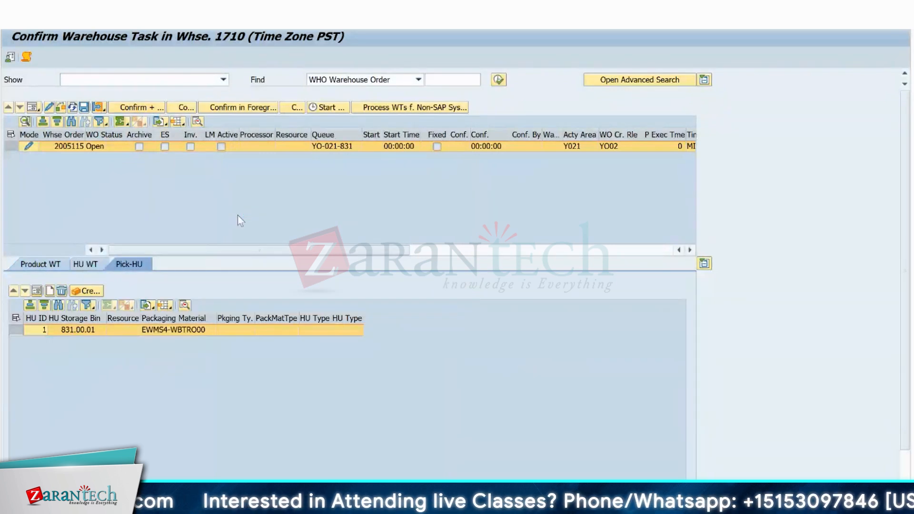
left_click(33, 263)
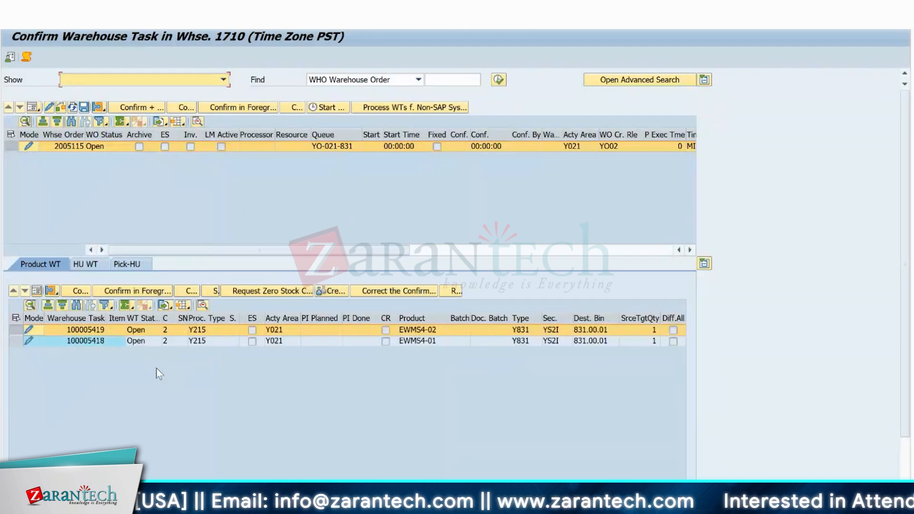
left_click(129, 265)
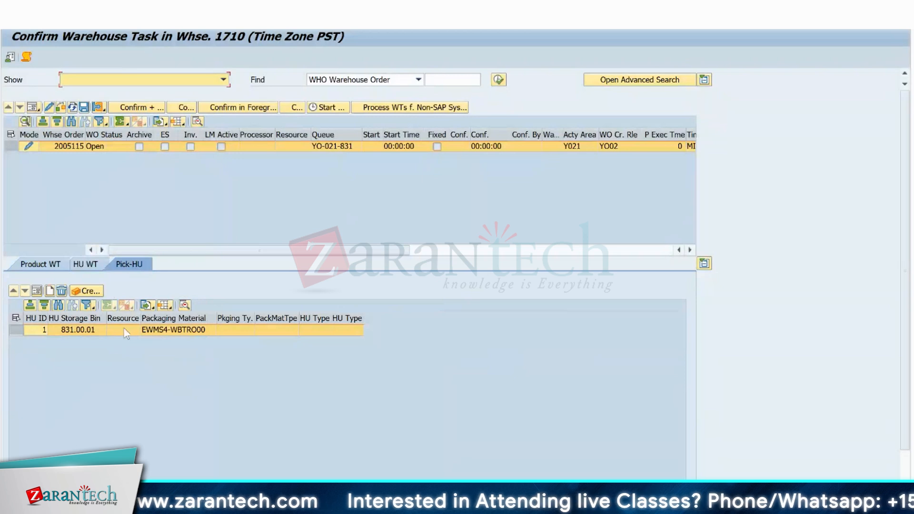
left_click(87, 292)
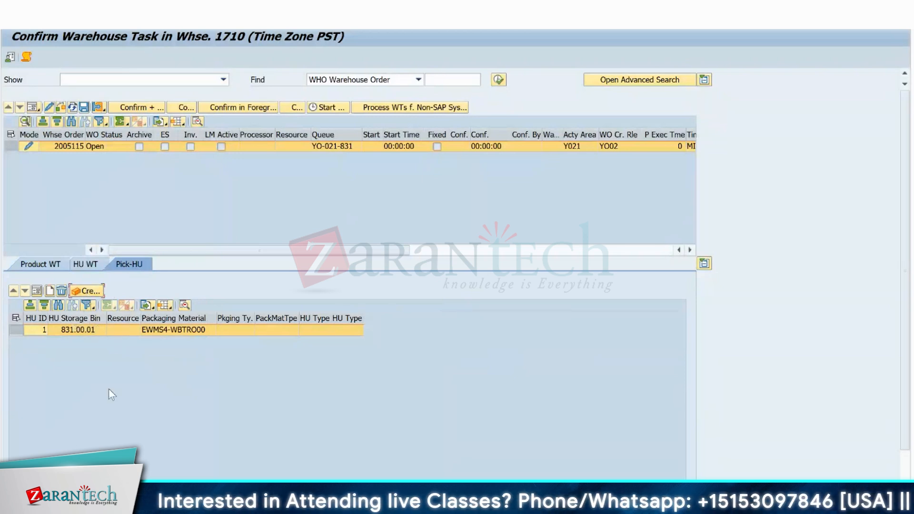
double_click(59, 319)
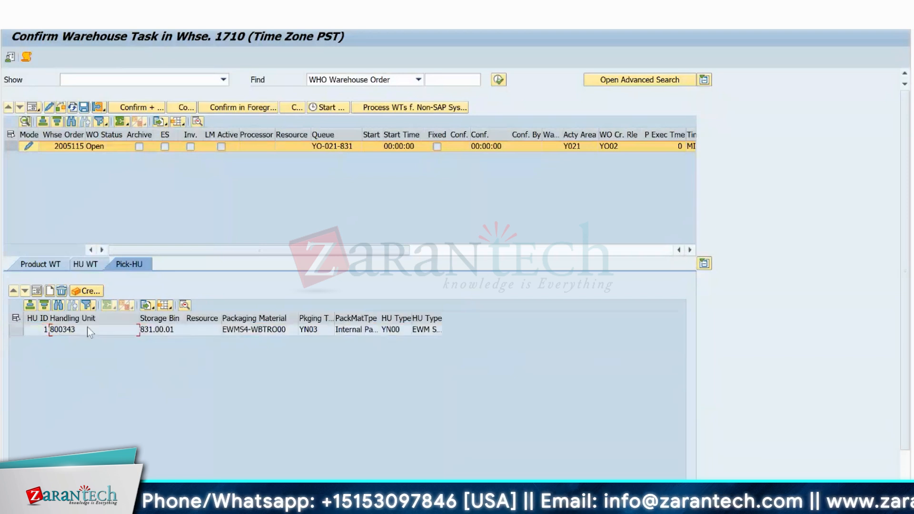
left_click(88, 328)
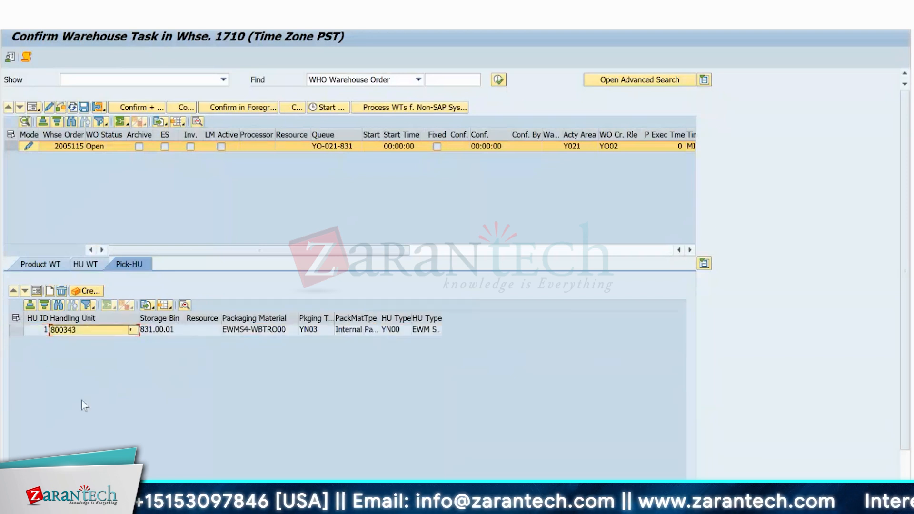
Confirm the product EWMS4-02 warehouse task in the foreground with destination handling unit 800343.
left_click(40, 266)
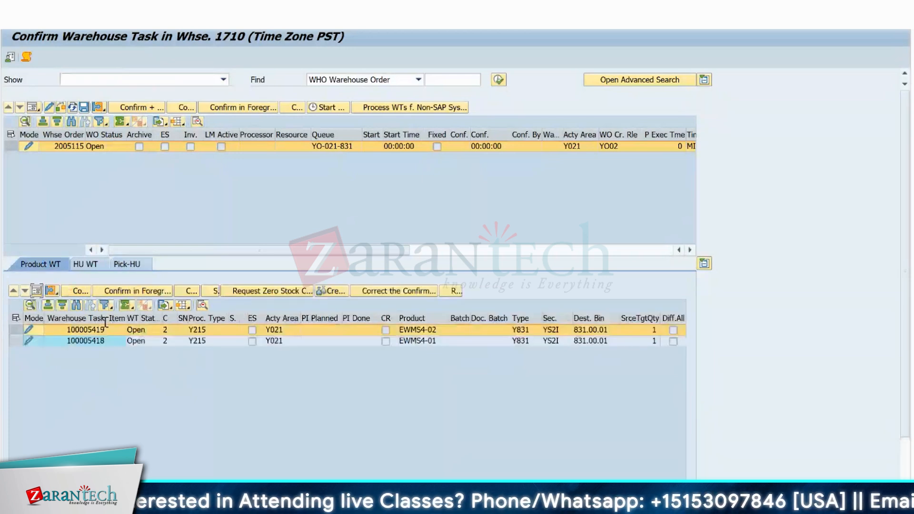
left_click(137, 291)
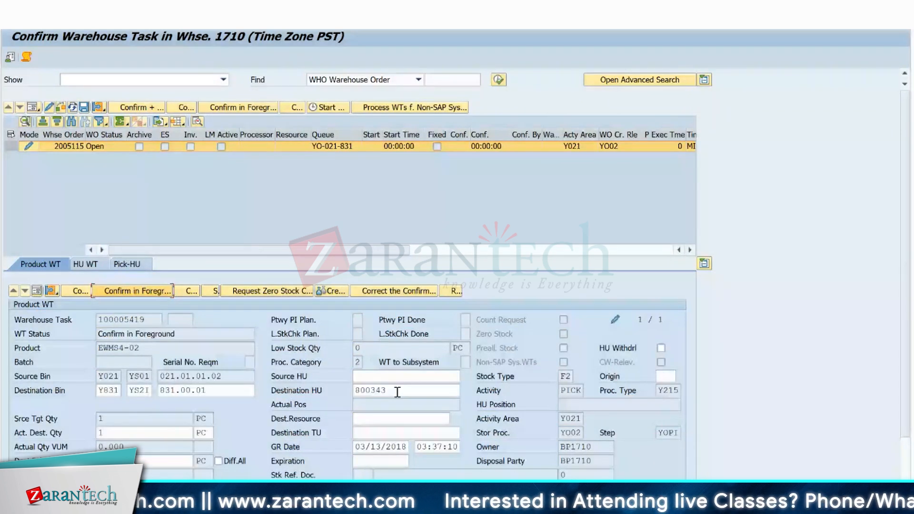
Add a second pick handling unit in bin 831.00.01 with packaging material EWMS4-WBTRO00 for product EWMS4-01.
left_click(127, 264)
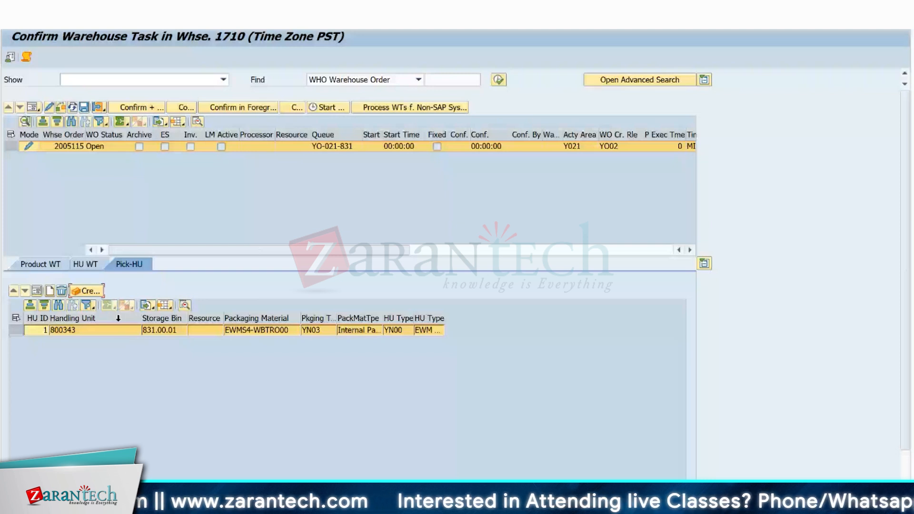
left_click(81, 333)
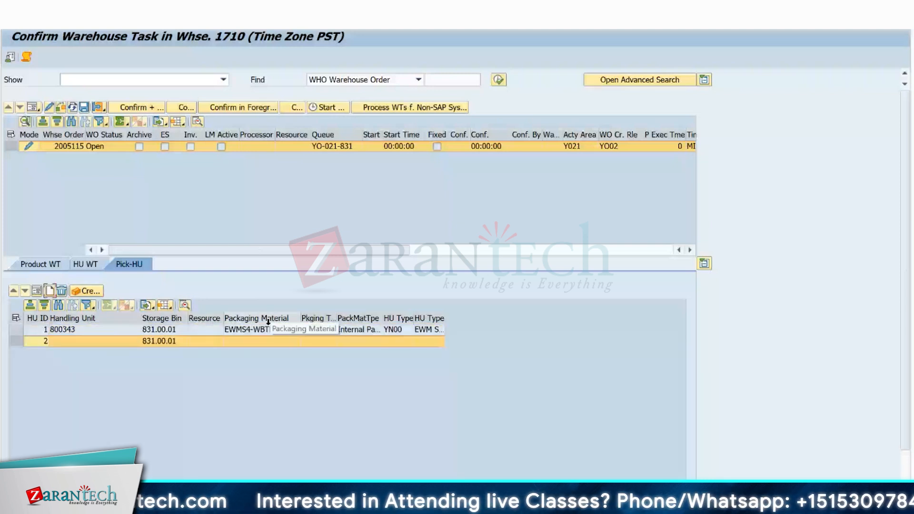
left_click(267, 329)
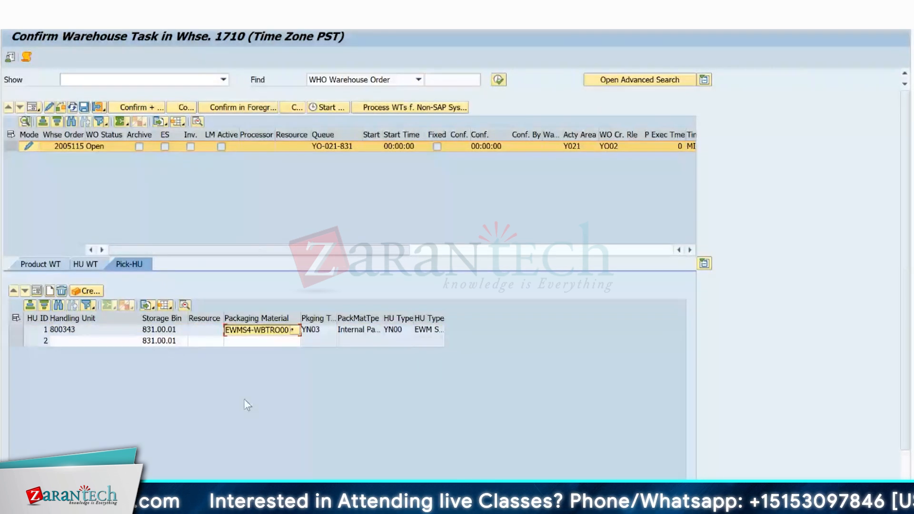
left_click(249, 342)
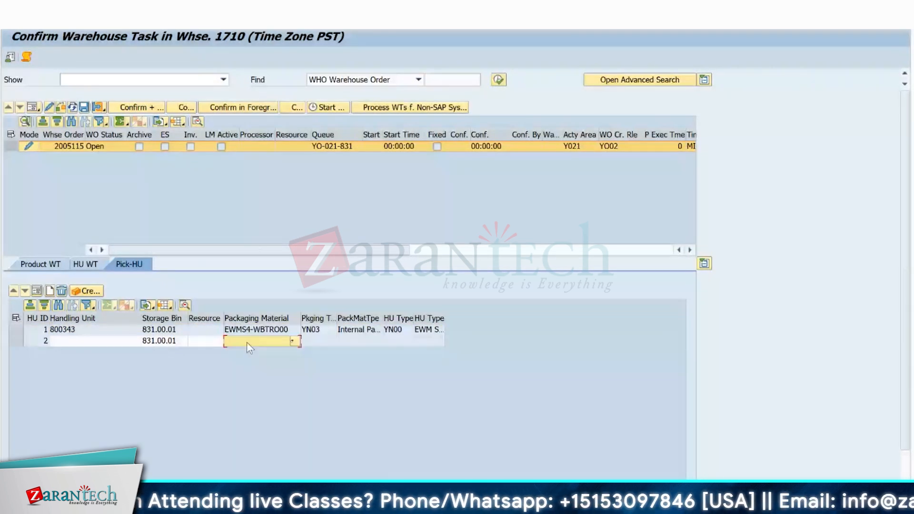
left_click(65, 343)
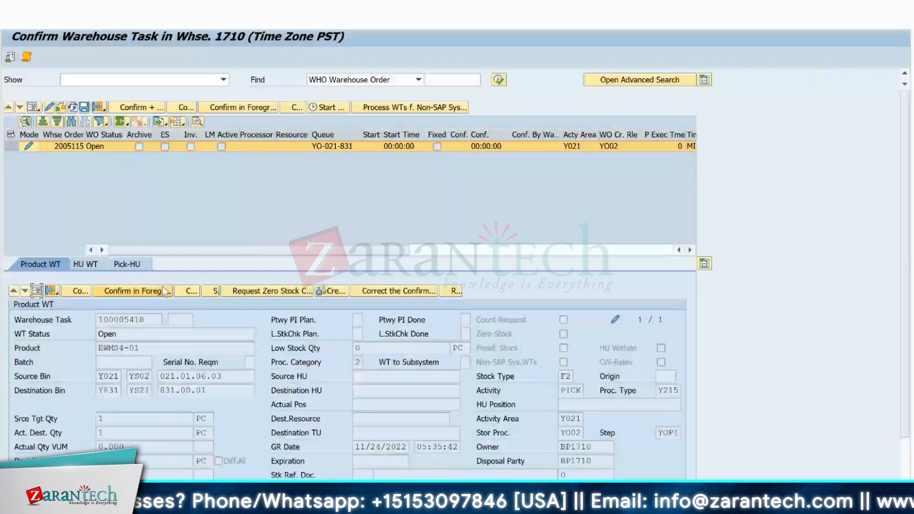
Confirm the EWMS4-01 task in the foreground with destination handling unit 800344, and confirm and save the warehouse order.
left_click(139, 291)
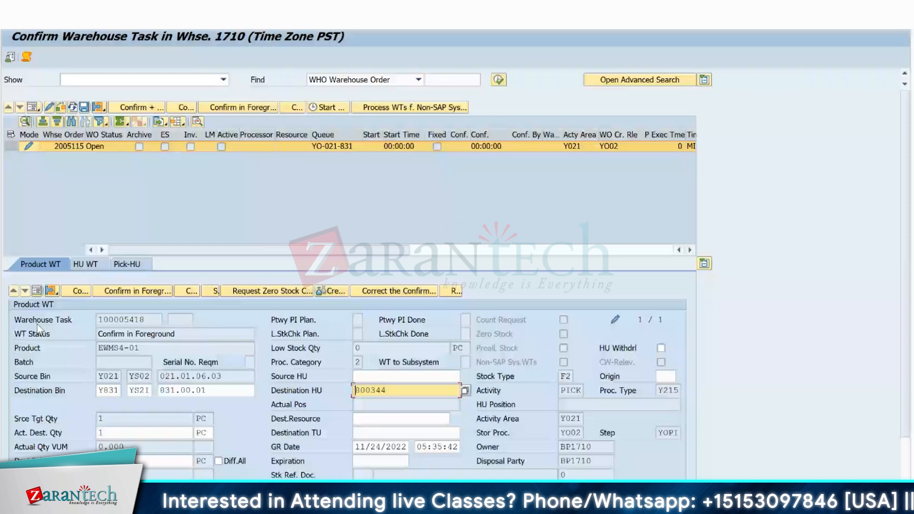
left_click(37, 291)
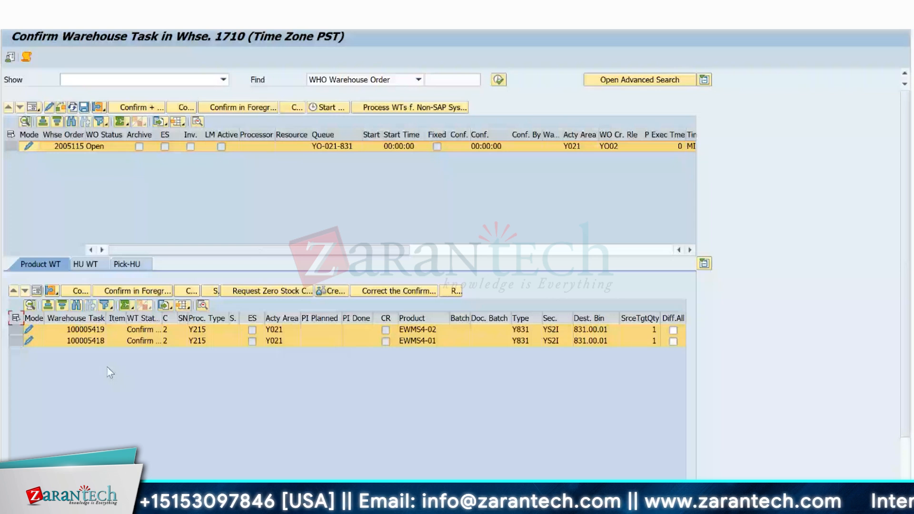
left_click(141, 108)
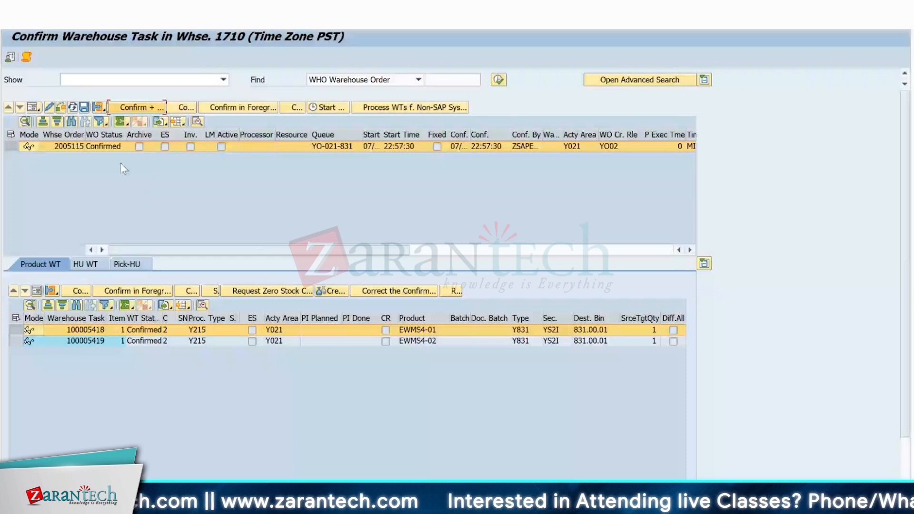
Review the details of both confirmed warehouse tasks, checking the destination storage type's description and the storage process.
left_click(16, 318)
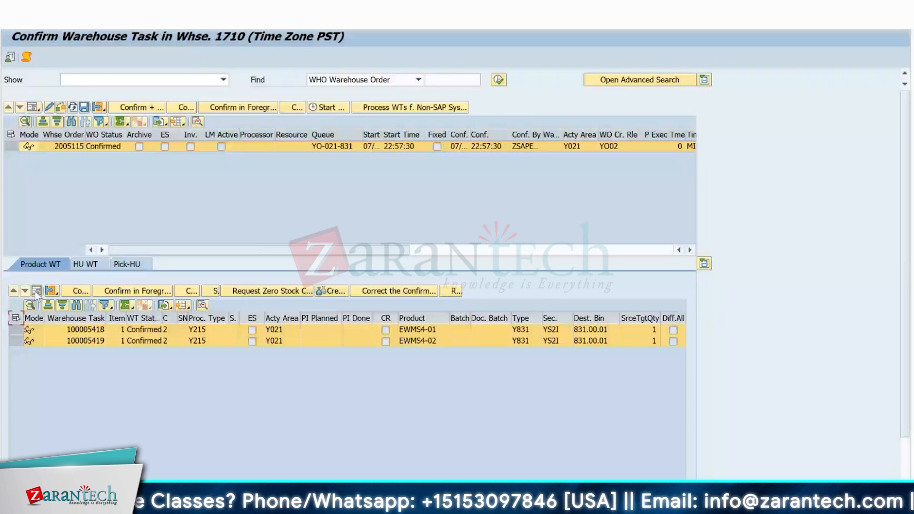
left_click(36, 290)
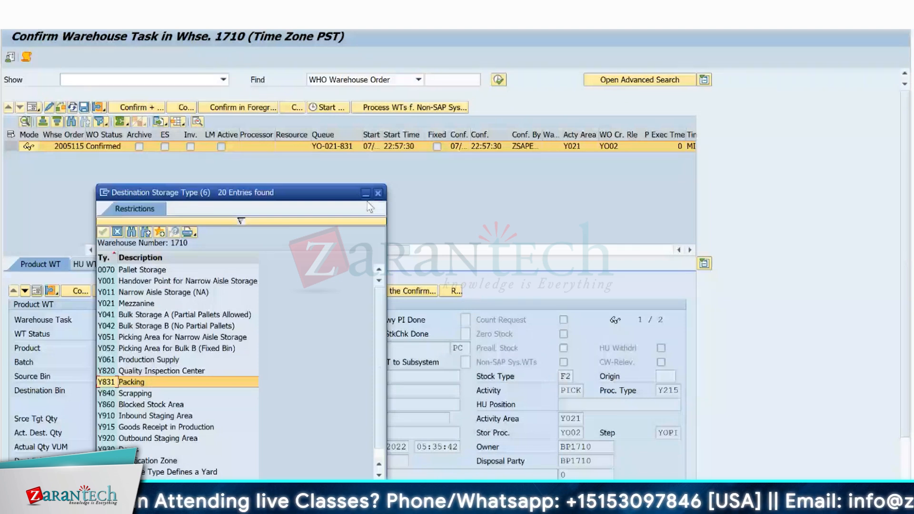
left_click(378, 193)
left_click(581, 432)
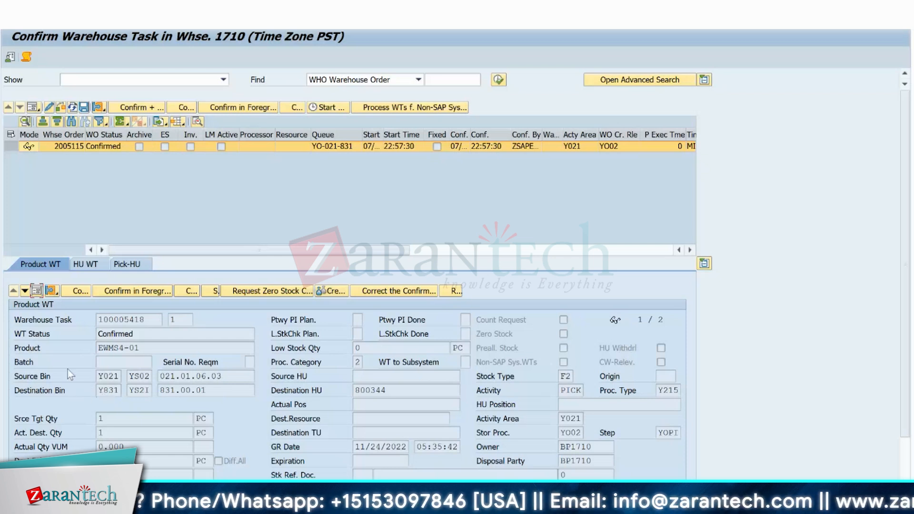
left_click(36, 291)
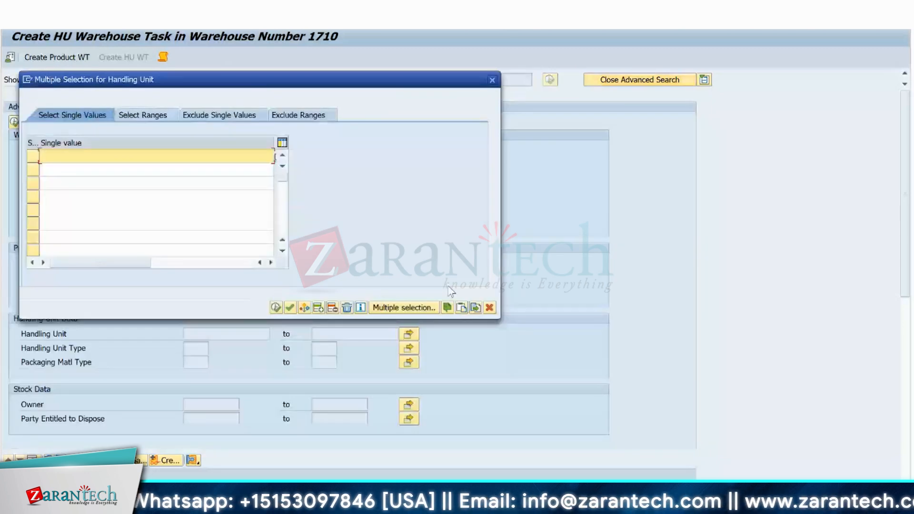
Switch to HU warehouse task creation and search for handling units 800343 and 800344.
left_click(275, 308)
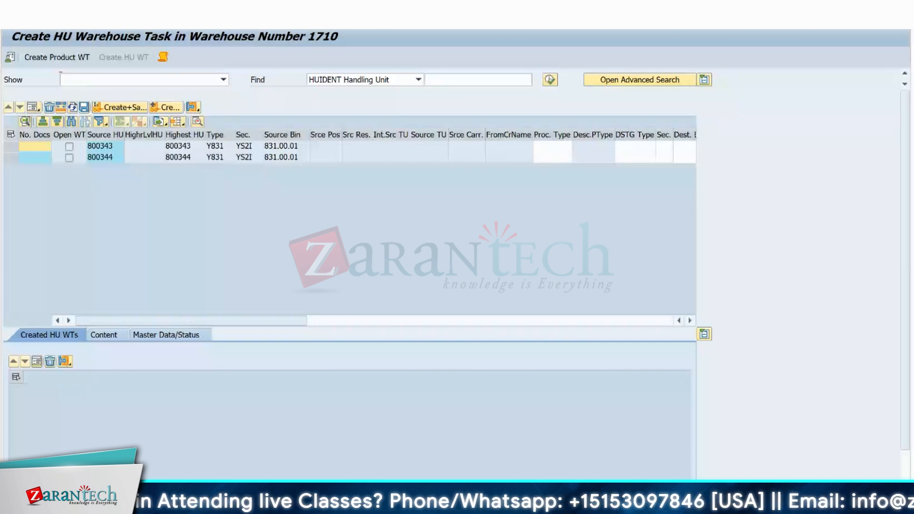
left_click(69, 148)
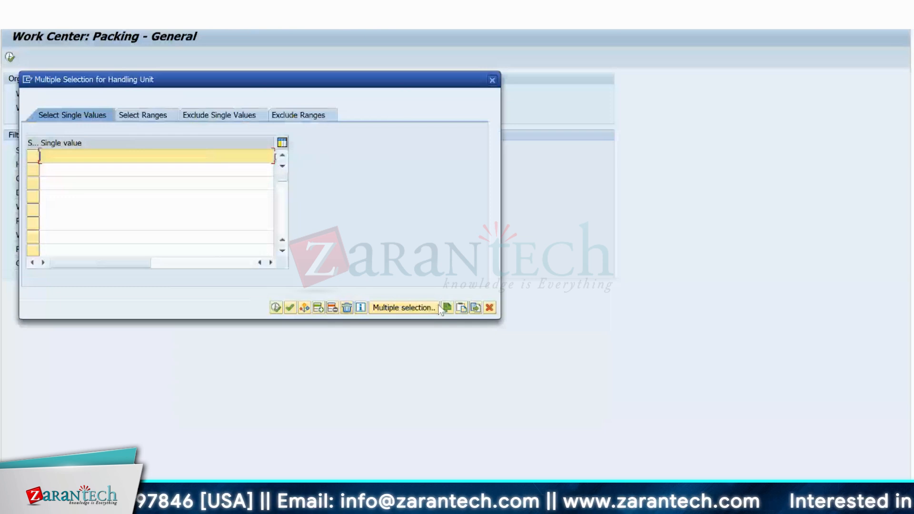
Paste handling units 800343 and 800344 into the packing work center filter and open work center Y831 in warehouse 1710.
left_click(446, 307)
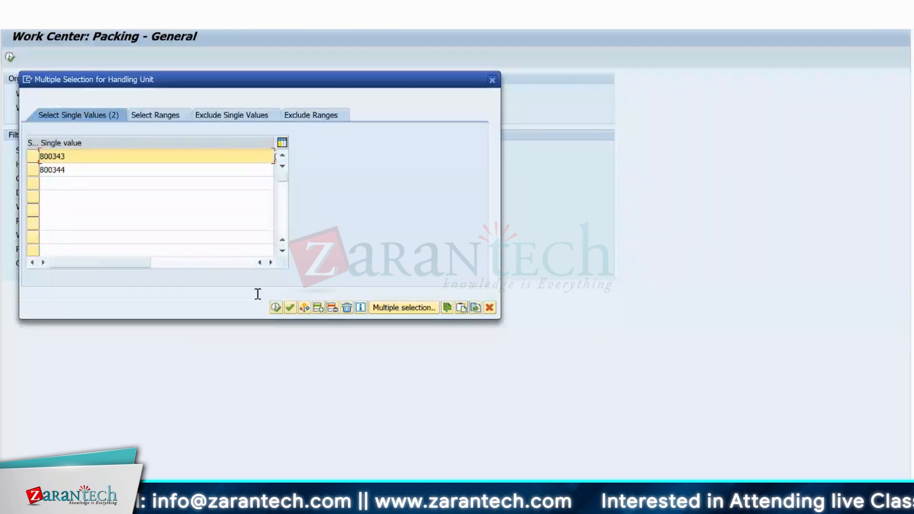
key("F8")
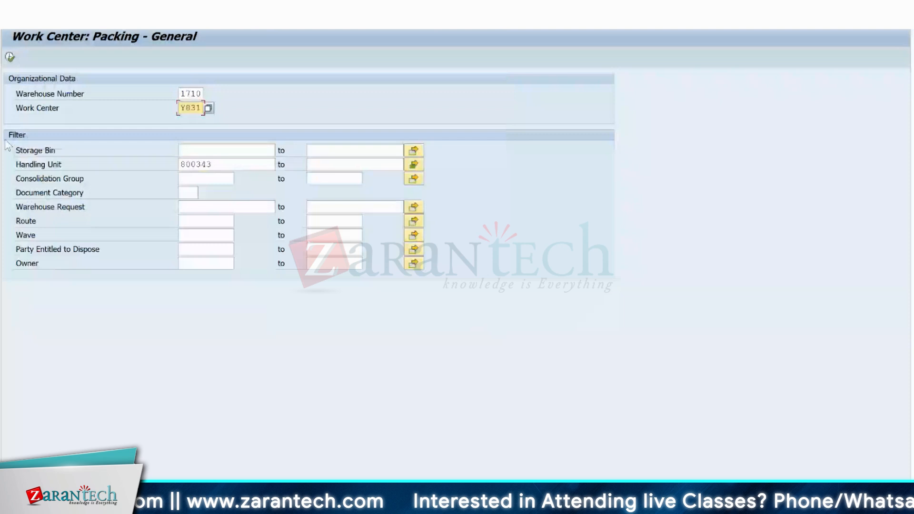
key("F8")
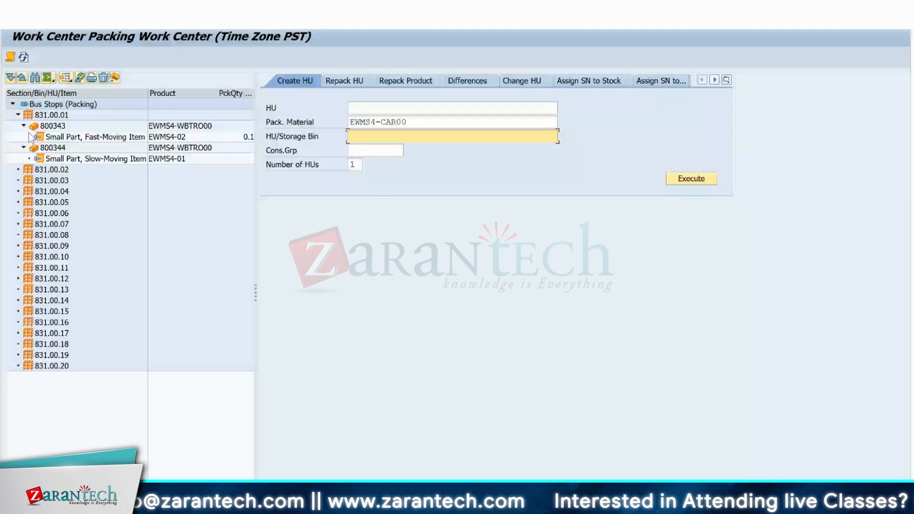
Inspect handling unit 800343 and the packing bins 831.00.02 and 831.00.04 in the work center tree.
left_click(45, 127)
left_click(52, 169)
left_click(55, 191)
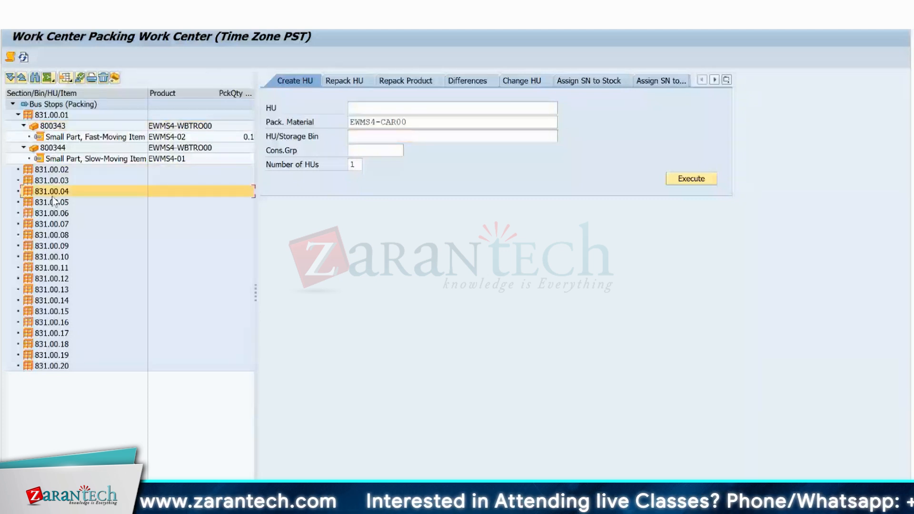
Check the remaining packing bins such as 831.00.17 and widen the work center tree to expose its quantity, packaging material and bin columns.
left_click(56, 268)
left_click(55, 334)
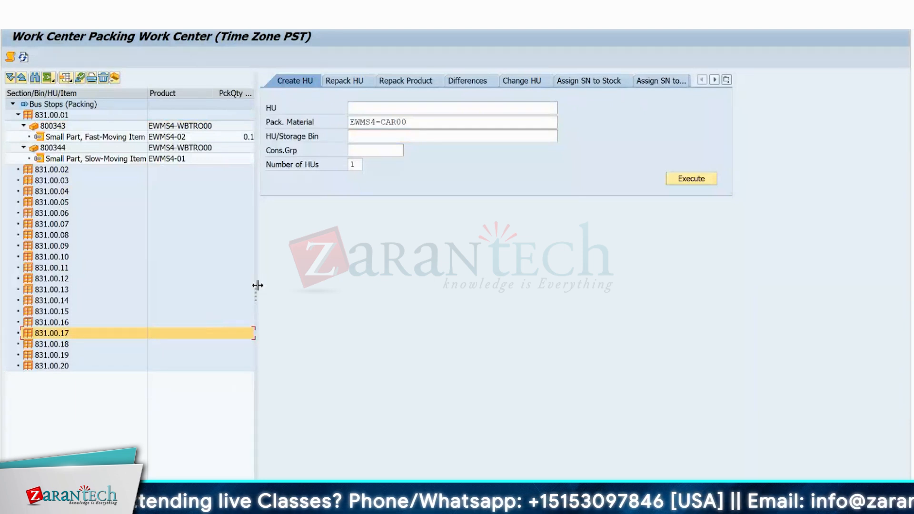
left_click_drag(257, 285, 673, 283)
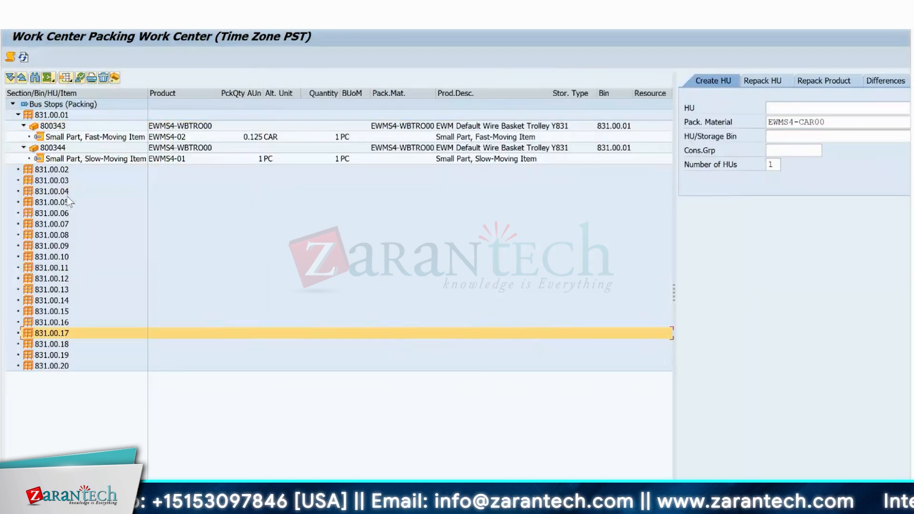
Review handling units 800343 and 800344 in bin 831.00.01, refresh the tree, and select the warehouse task under 800343.
left_click(46, 105)
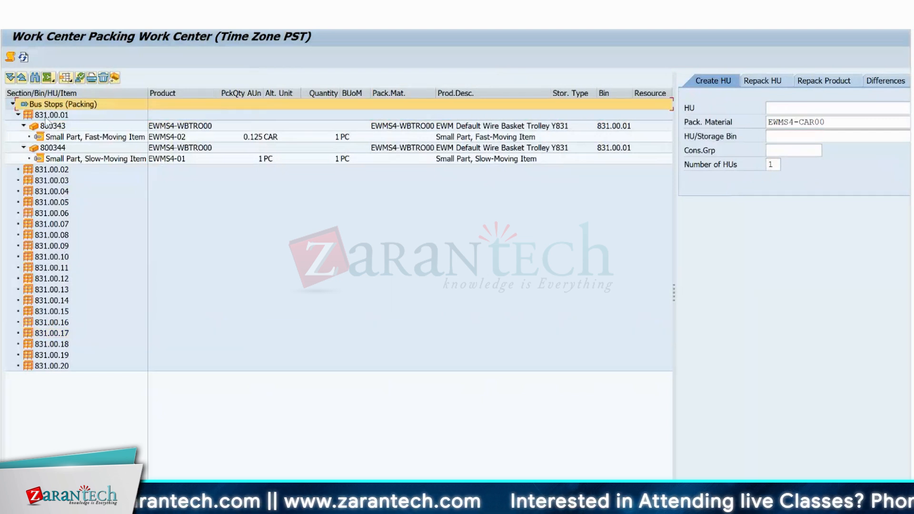
left_click(49, 126)
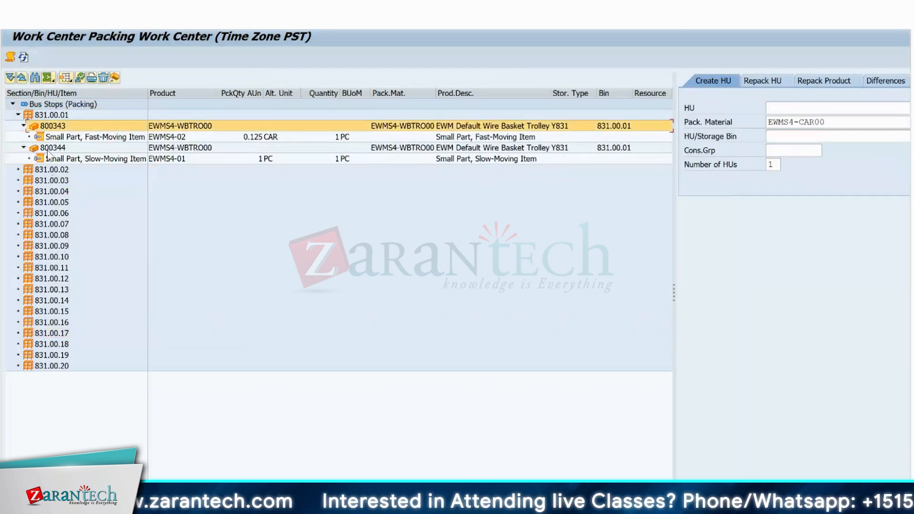
left_click(48, 151)
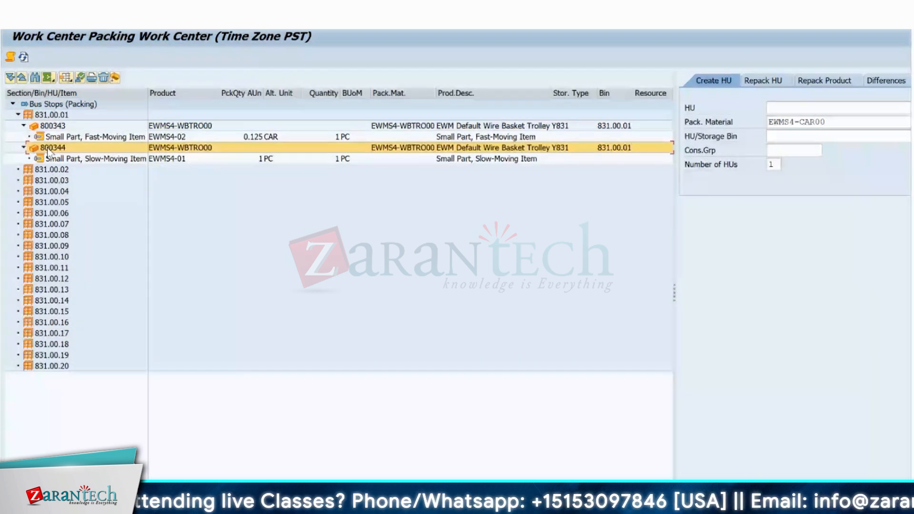
left_click(54, 127)
left_click(53, 148, "ctrl")
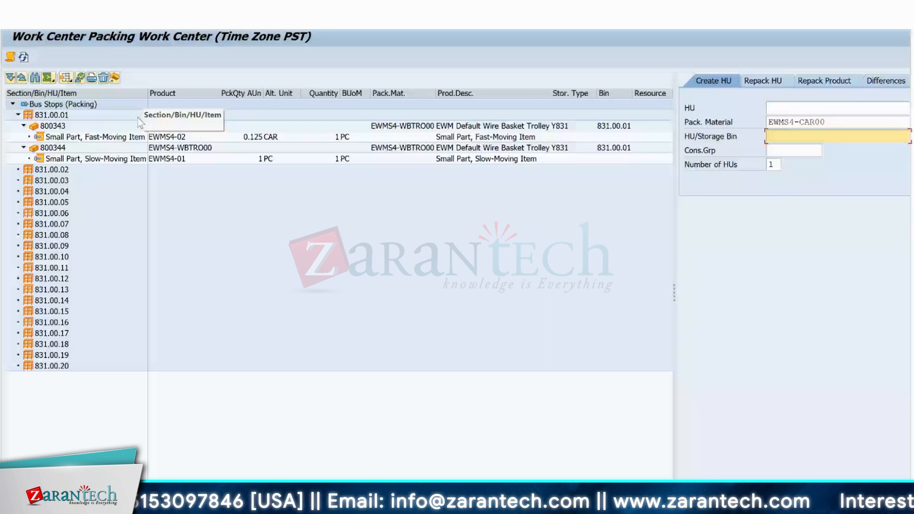
key("Return")
left_click(65, 138)
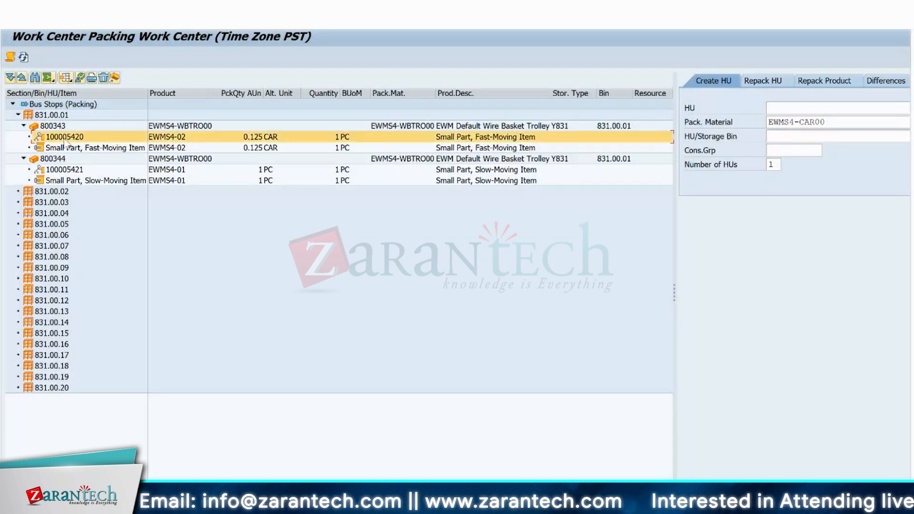